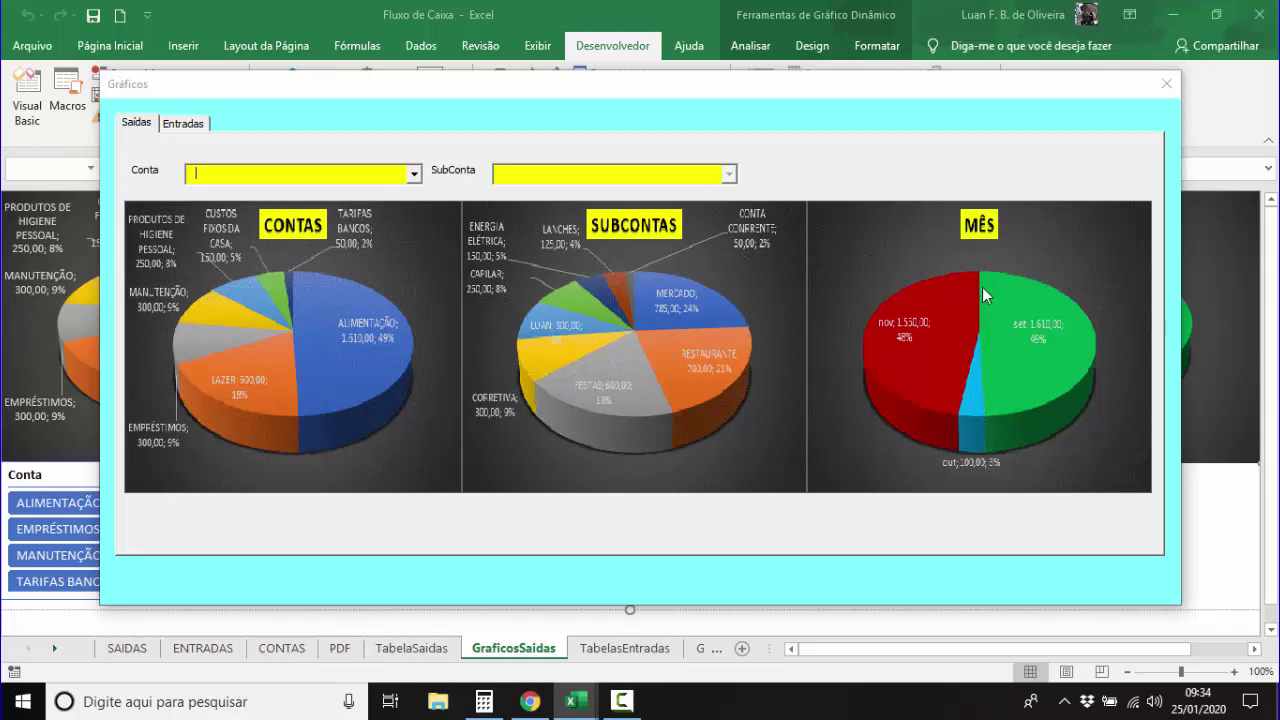
Close the running Gráficos form so its design view appears in the VBA editor.
left_click(1166, 86)
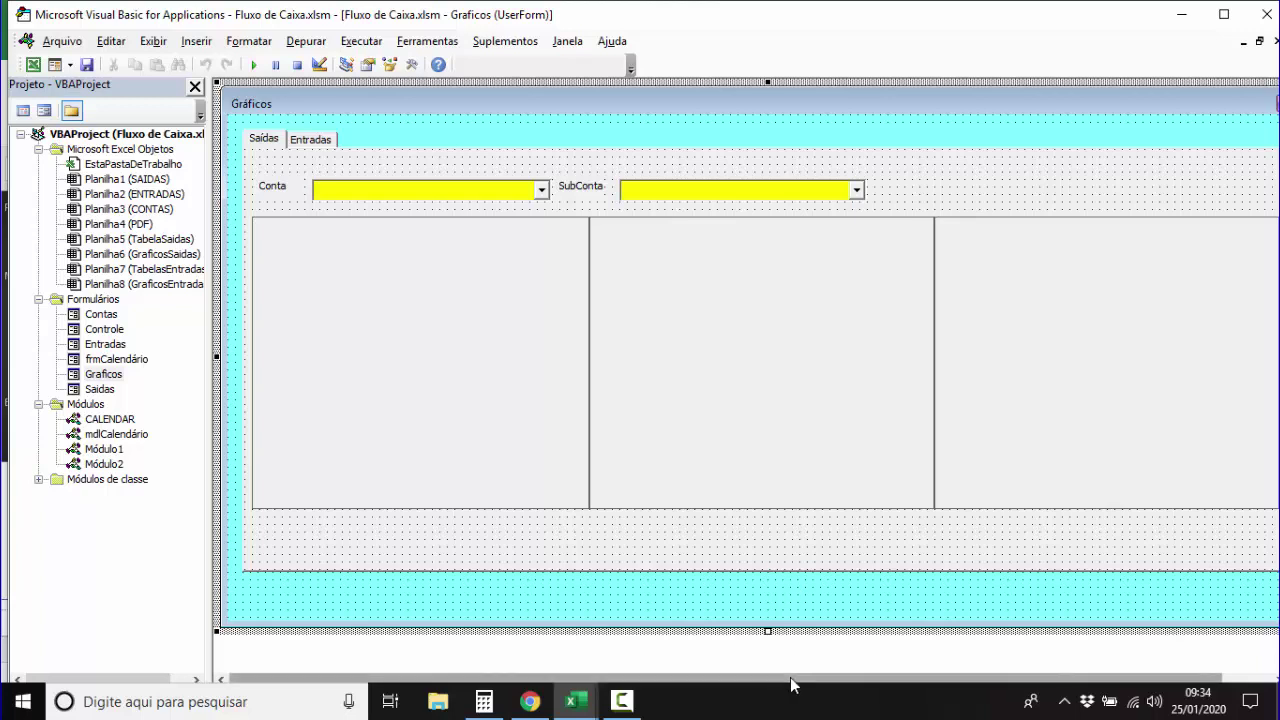
Copy the SubConta label and dropdown and place the duplicate above the right-hand chart area.
left_click_drag(843, 684, 893, 684)
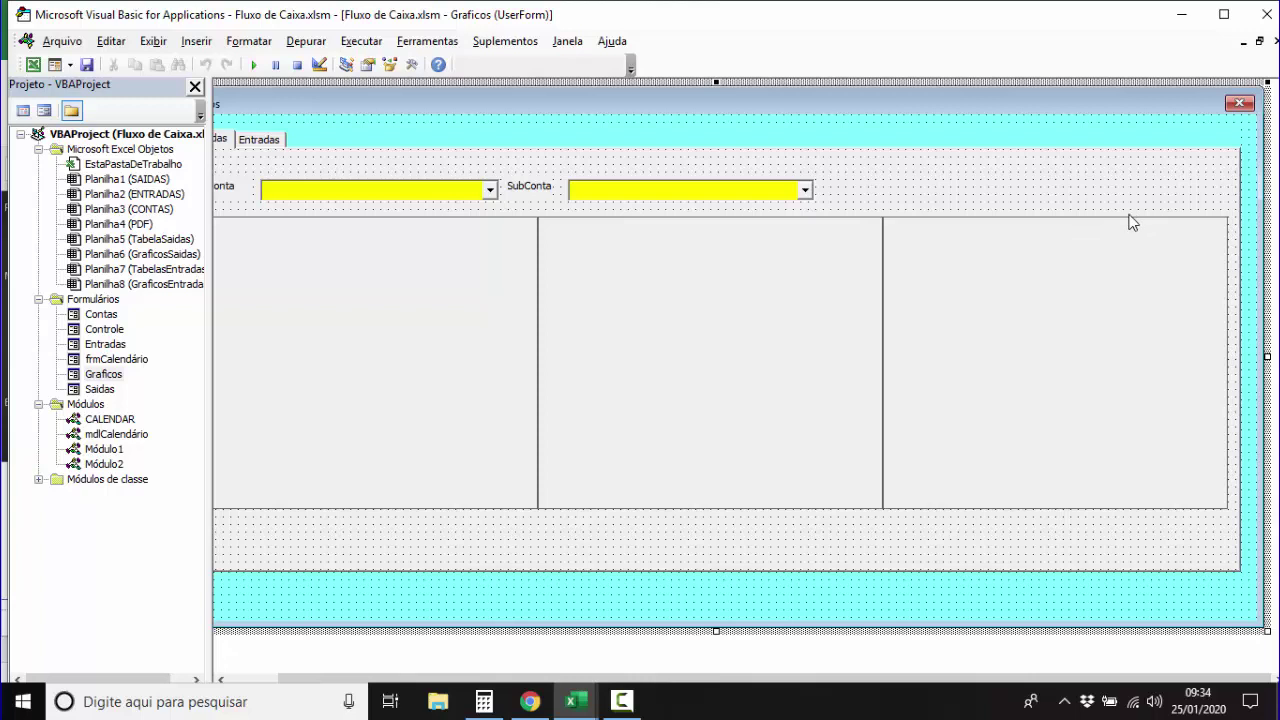
left_click(545, 197)
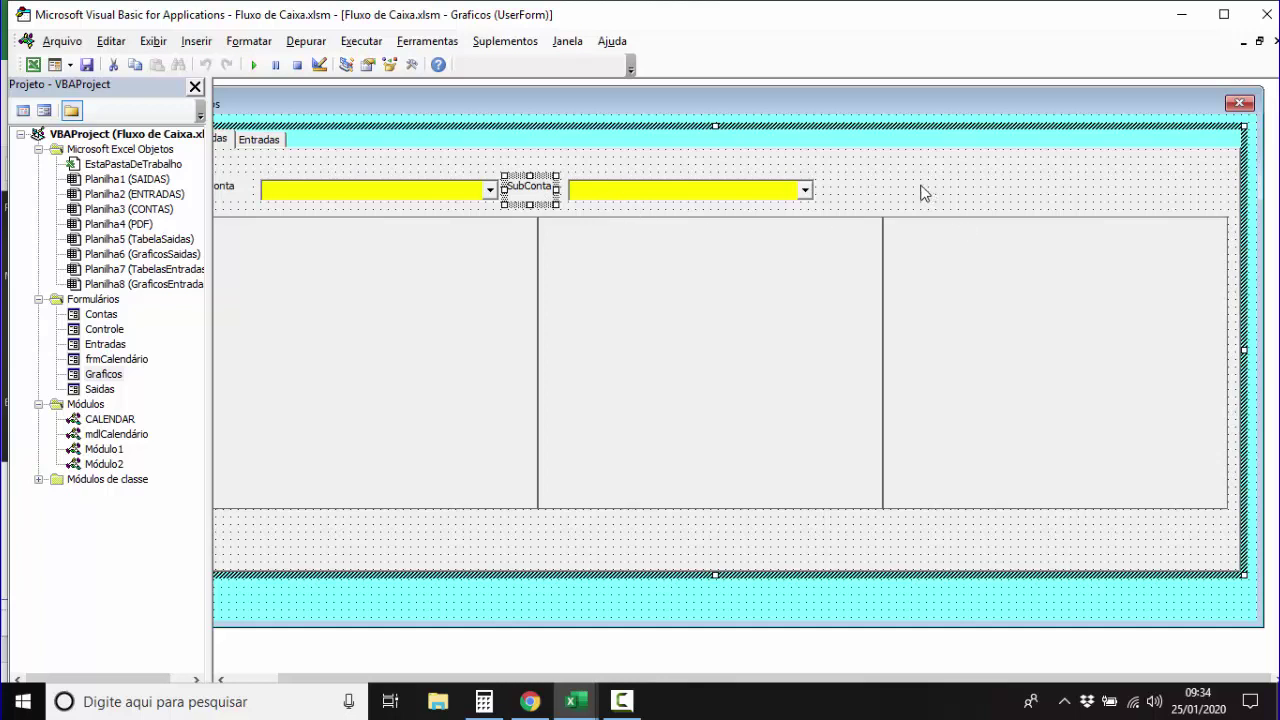
left_click(598, 198, "ctrl")
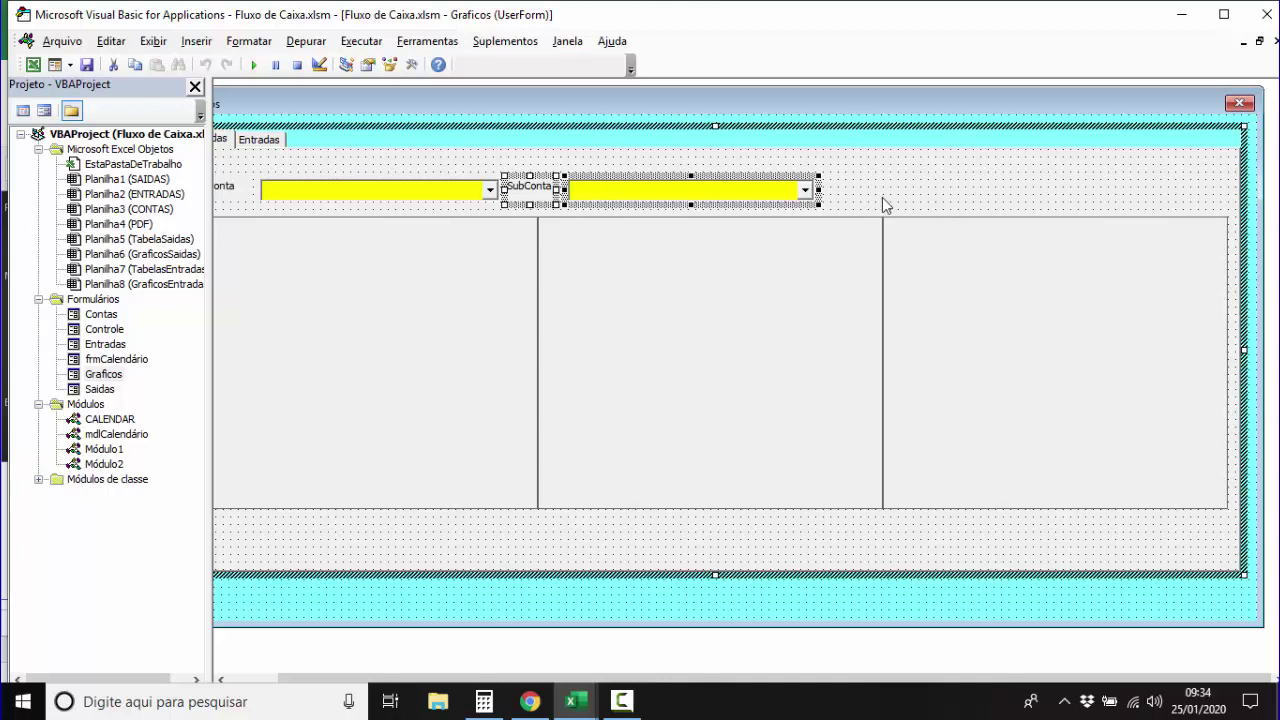
key("ctrl+c")
key("ctrl+v")
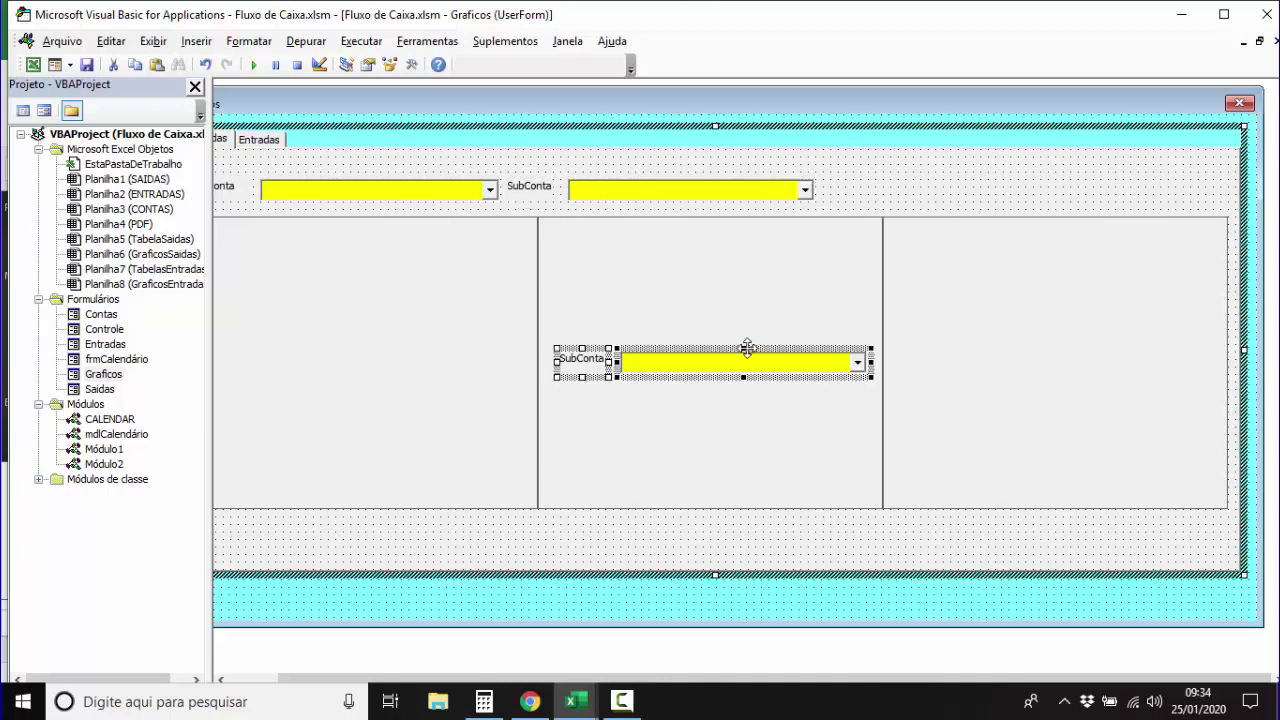
left_click_drag(722, 365, 1074, 193)
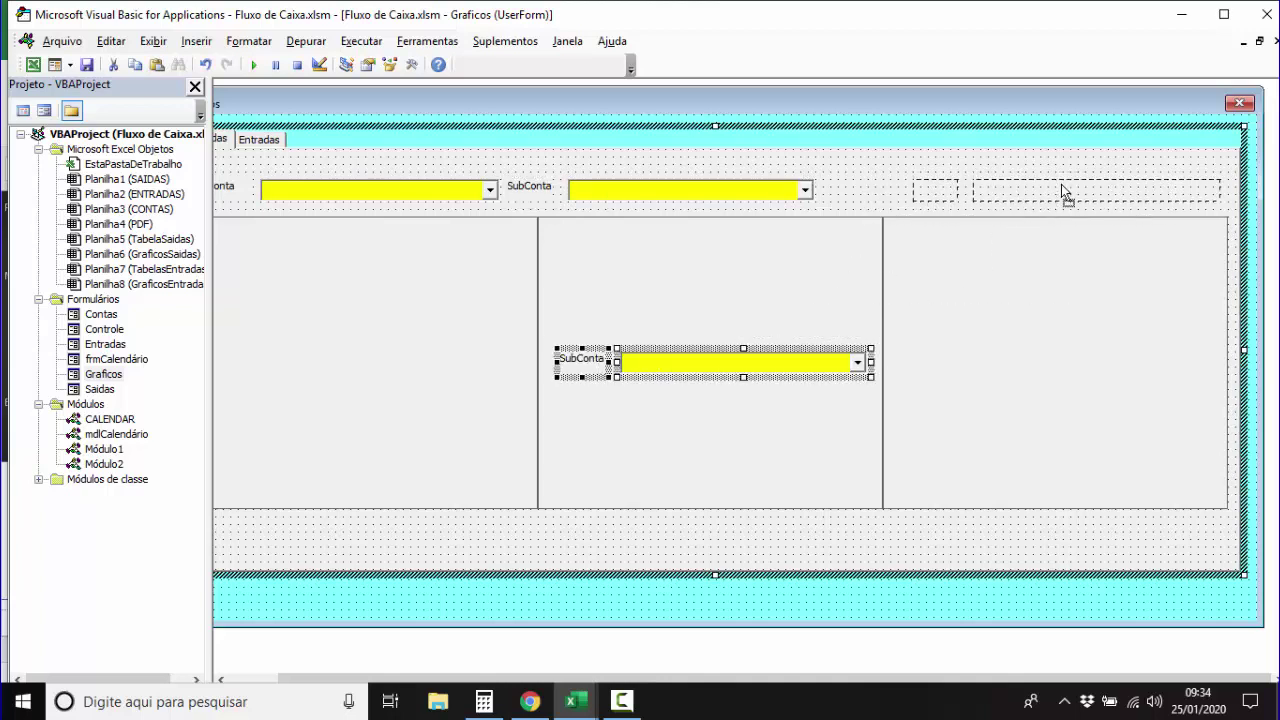
Make the new dropdown narrower and move its label right beside it.
left_click(890, 198)
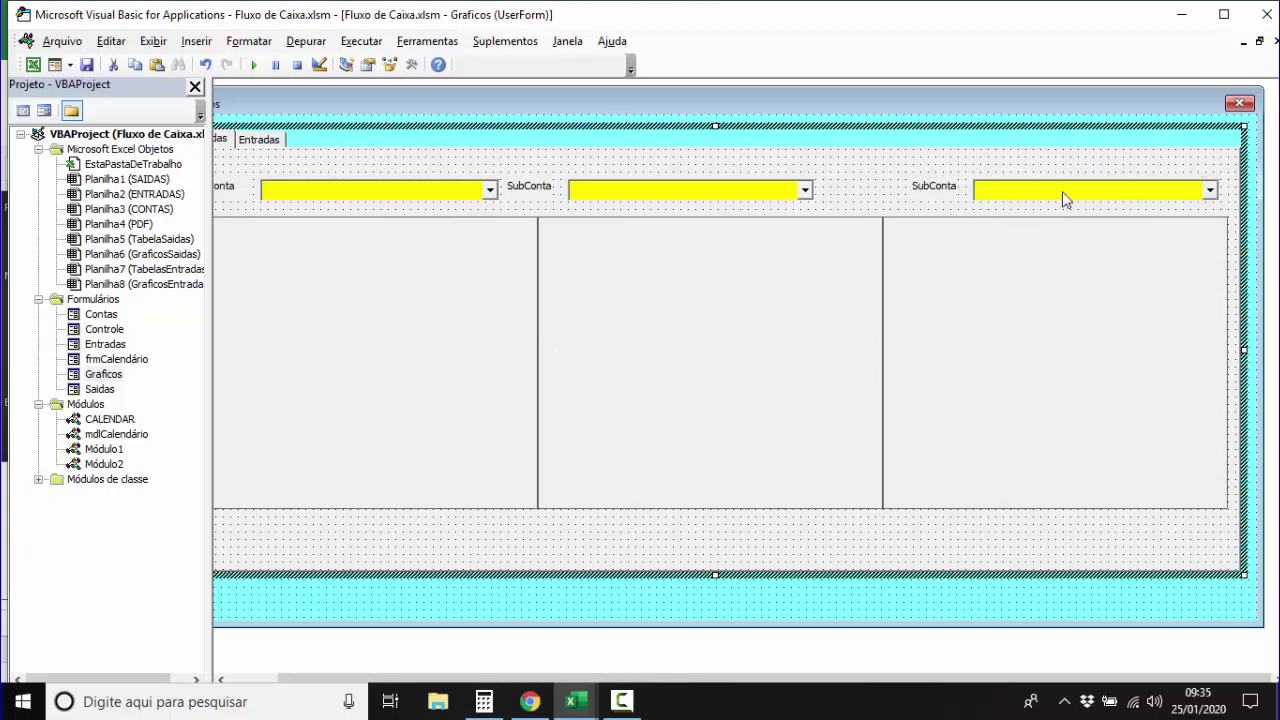
left_click(1068, 198)
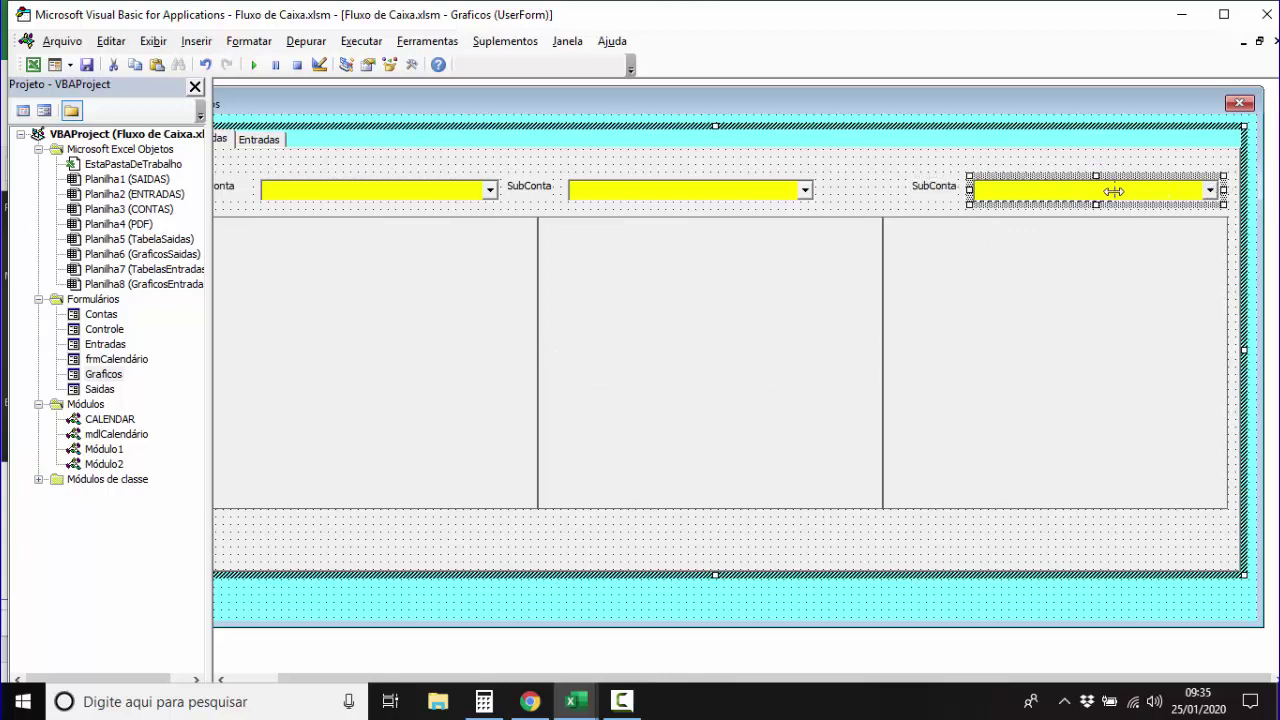
left_click_drag(1224, 189, 1118, 189)
left_click_drag(1040, 200, 1152, 198)
left_click_drag(932, 190, 1043, 196)
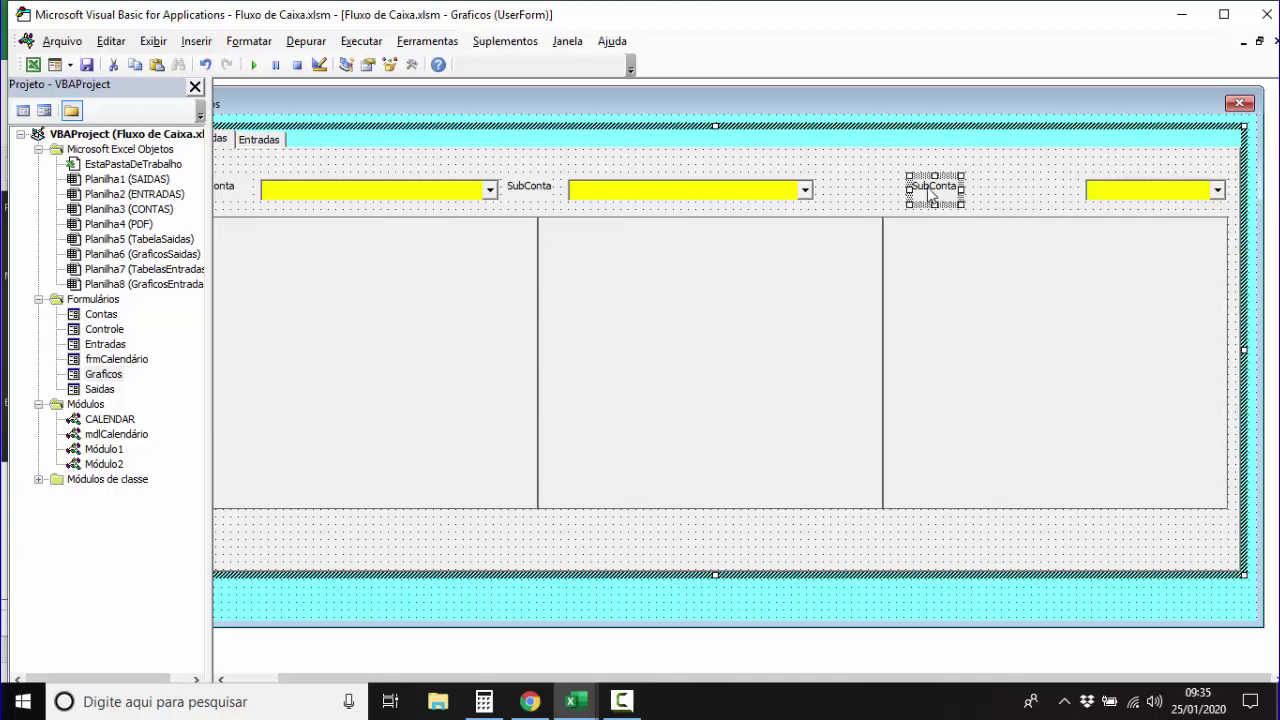
Caption the new label 'Meses' and rename its dropdown CMes in Properties.
right_click(1043, 196)
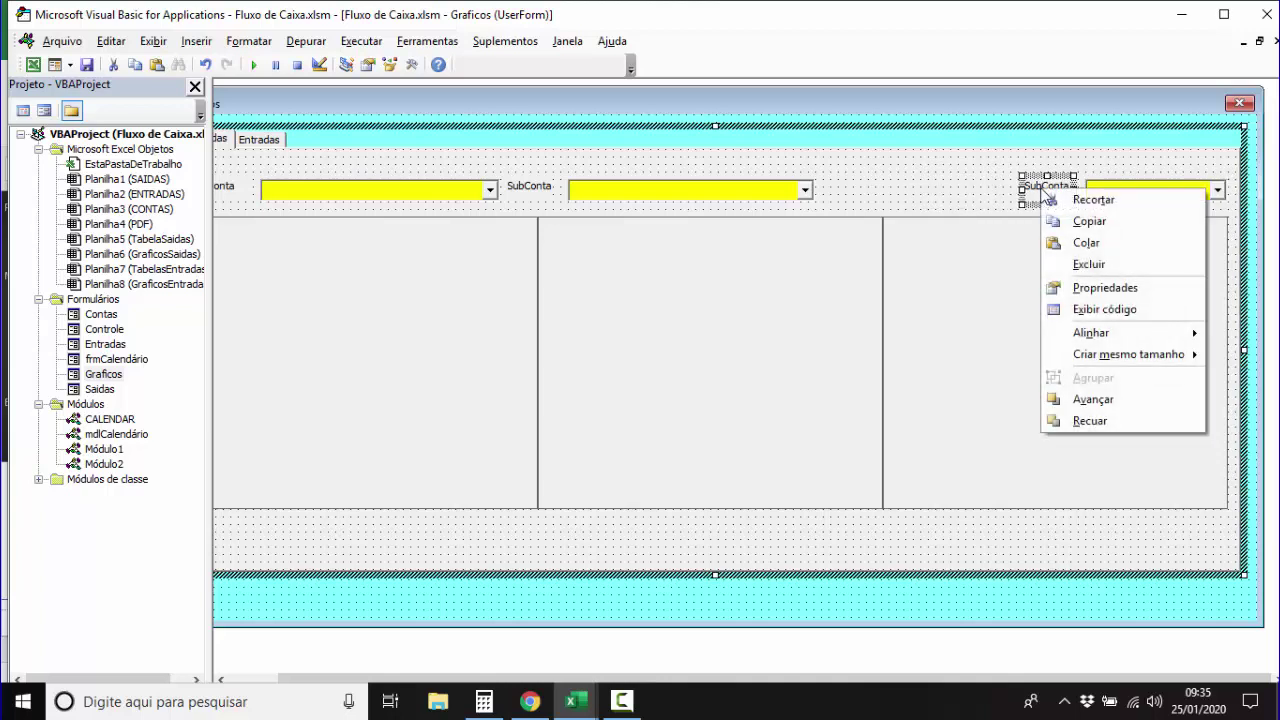
left_click(1090, 289)
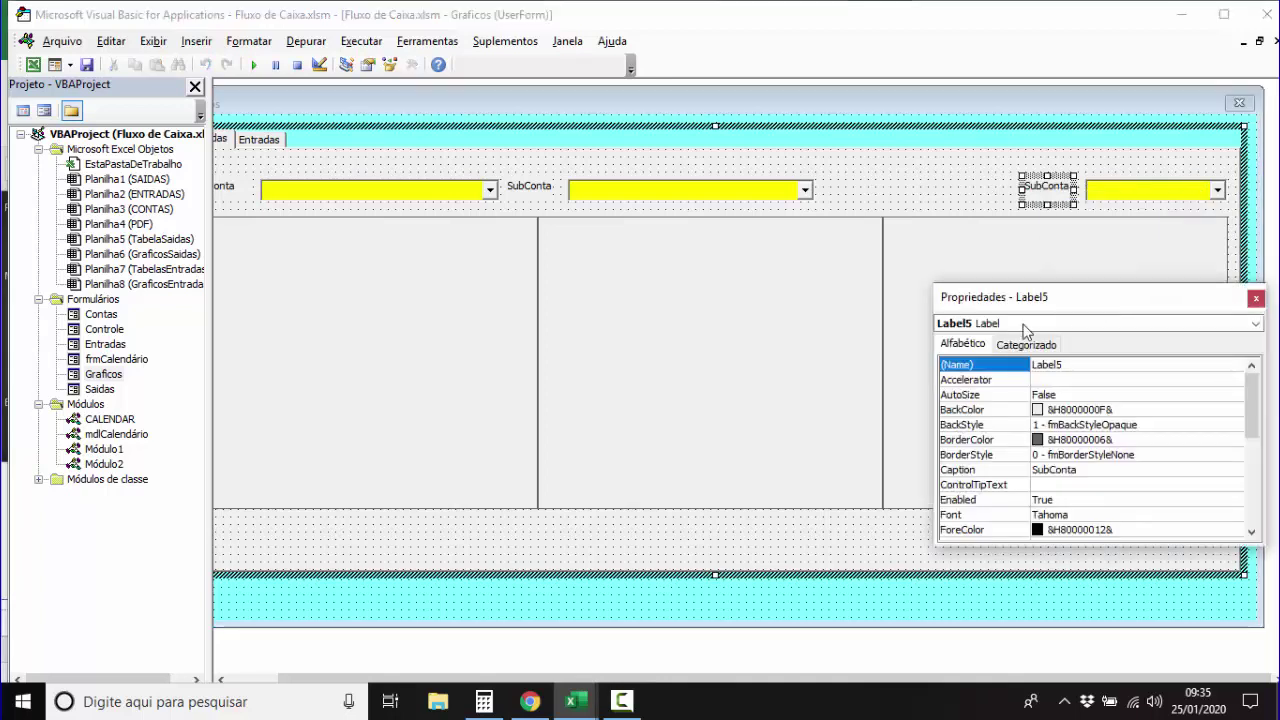
left_click(1080, 470)
double_click(988, 471)
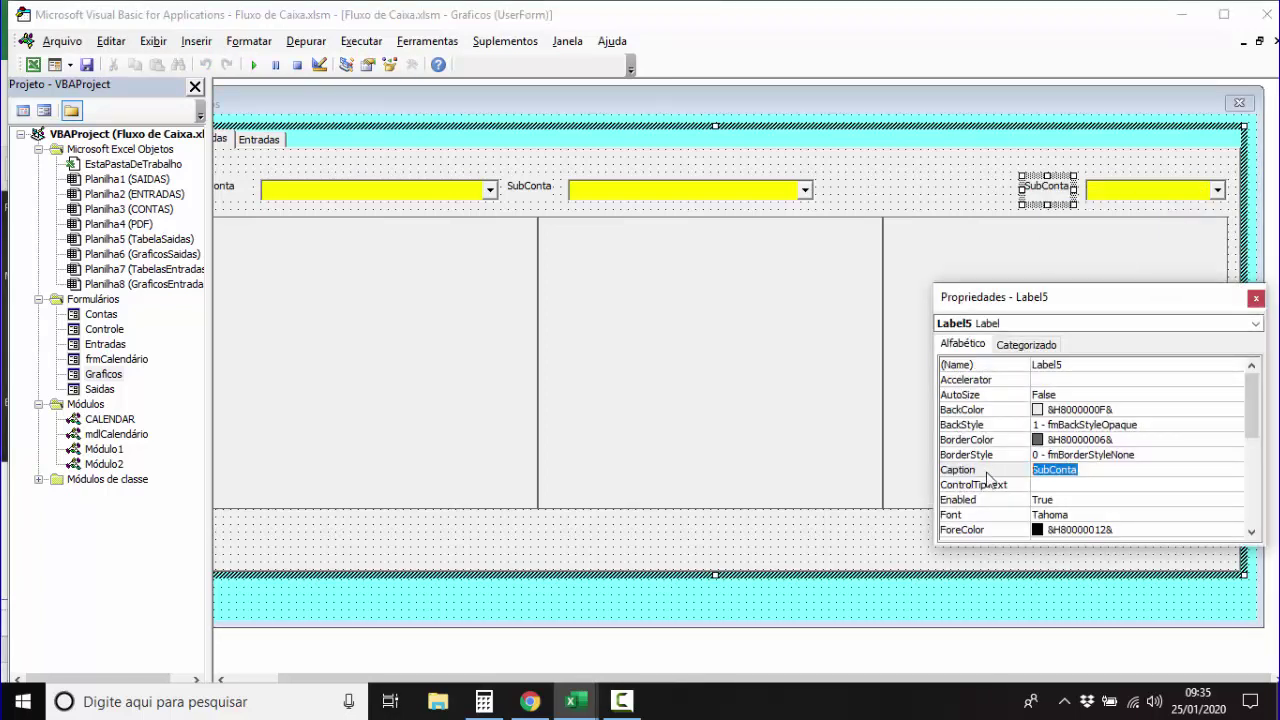
type("Me")
type("se")
type("s")
left_click(1148, 188)
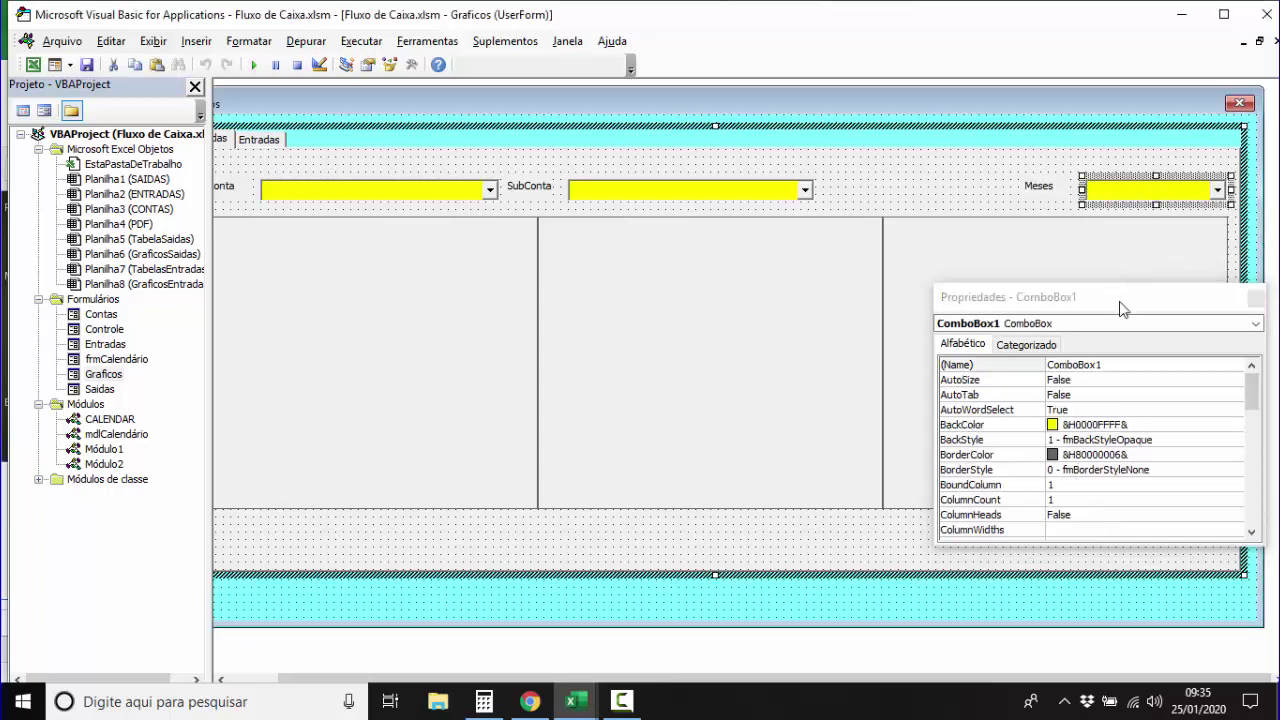
left_click(1104, 365)
left_click_drag(1115, 365, 1057, 358)
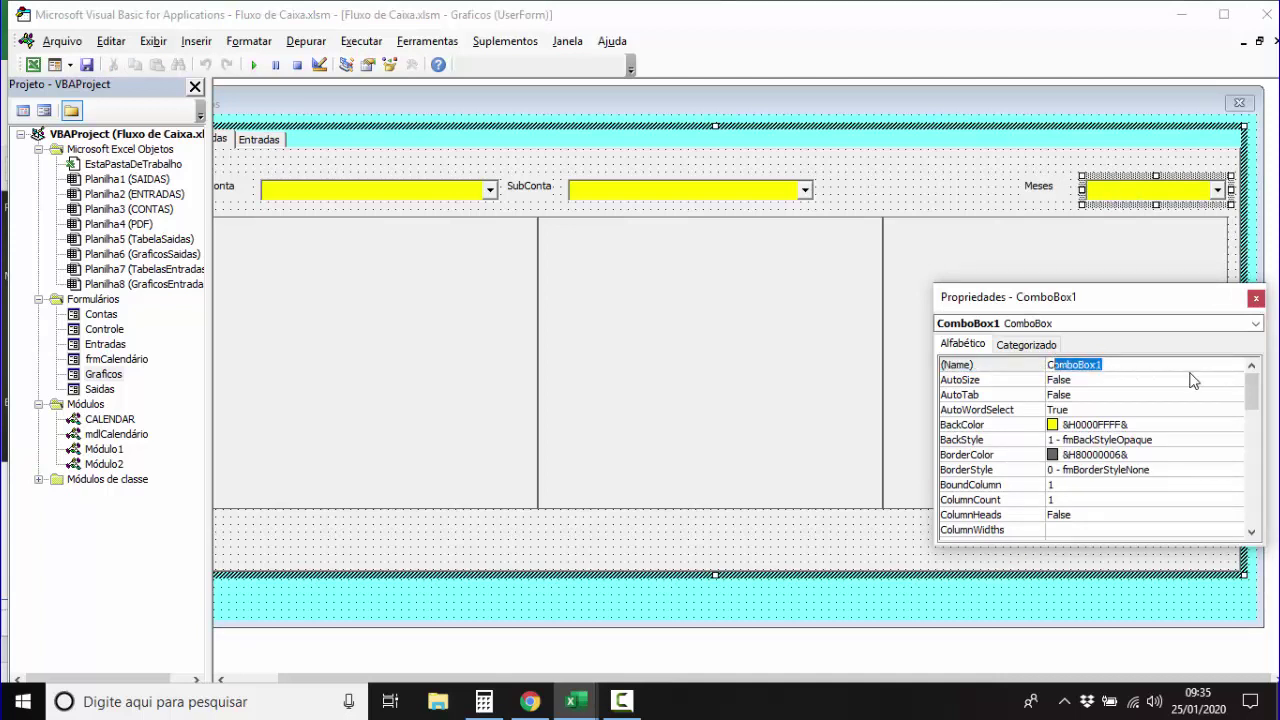
type("Mes")
Change the new label's caption to 'Mês' and close the Properties panel.
left_click(1040, 188)
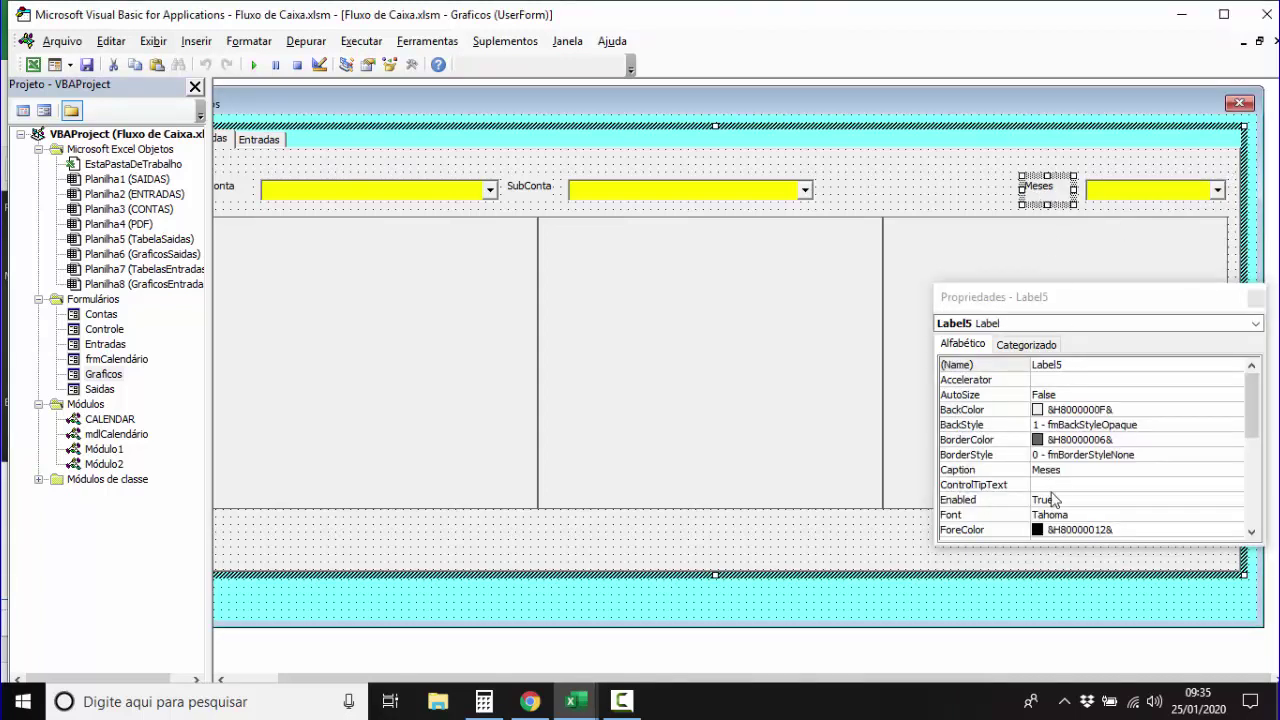
double_click(1075, 470)
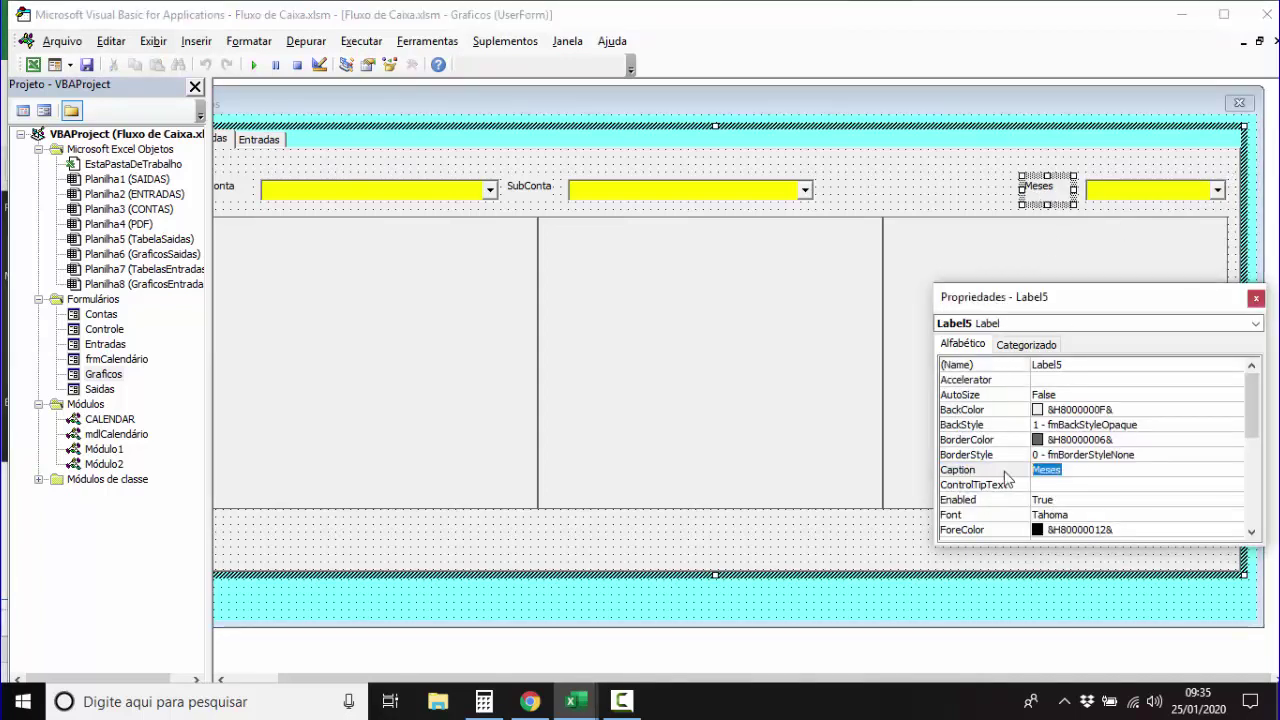
type("Mês")
left_click(928, 193)
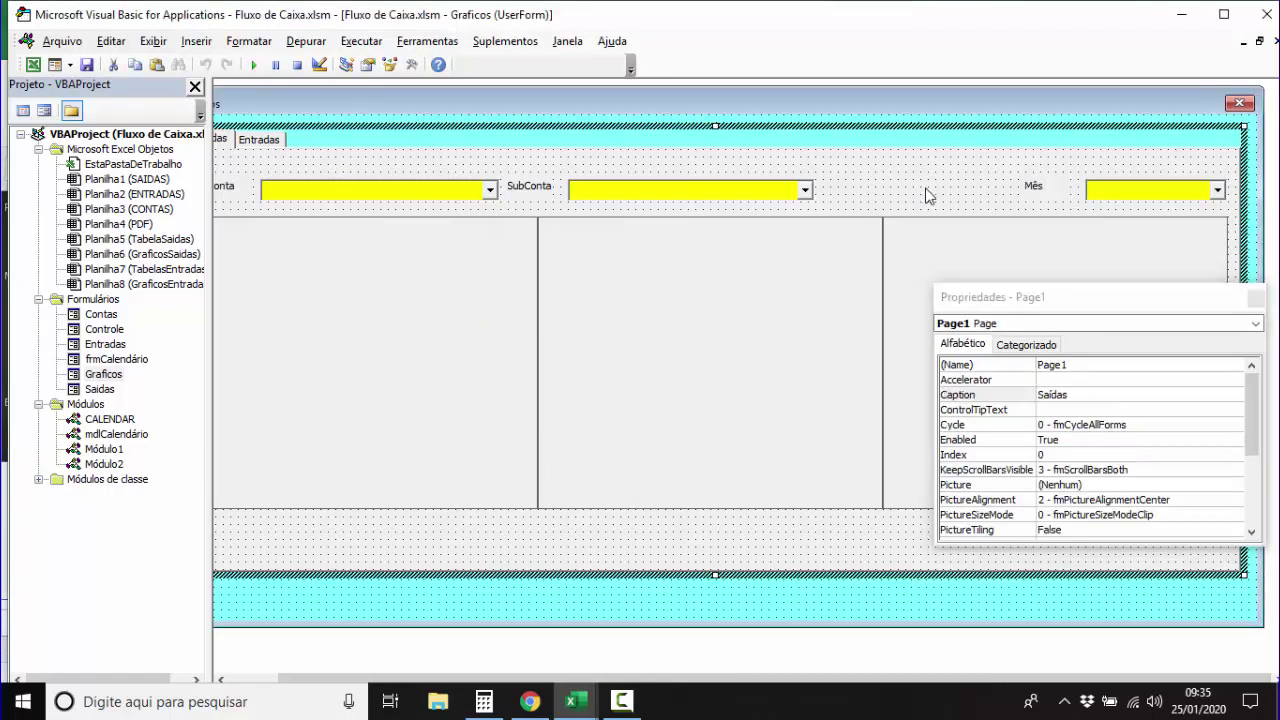
left_click(1256, 298)
Shift the original SubConta label and dropdown to the right, then switch back to Excel.
left_click(538, 195)
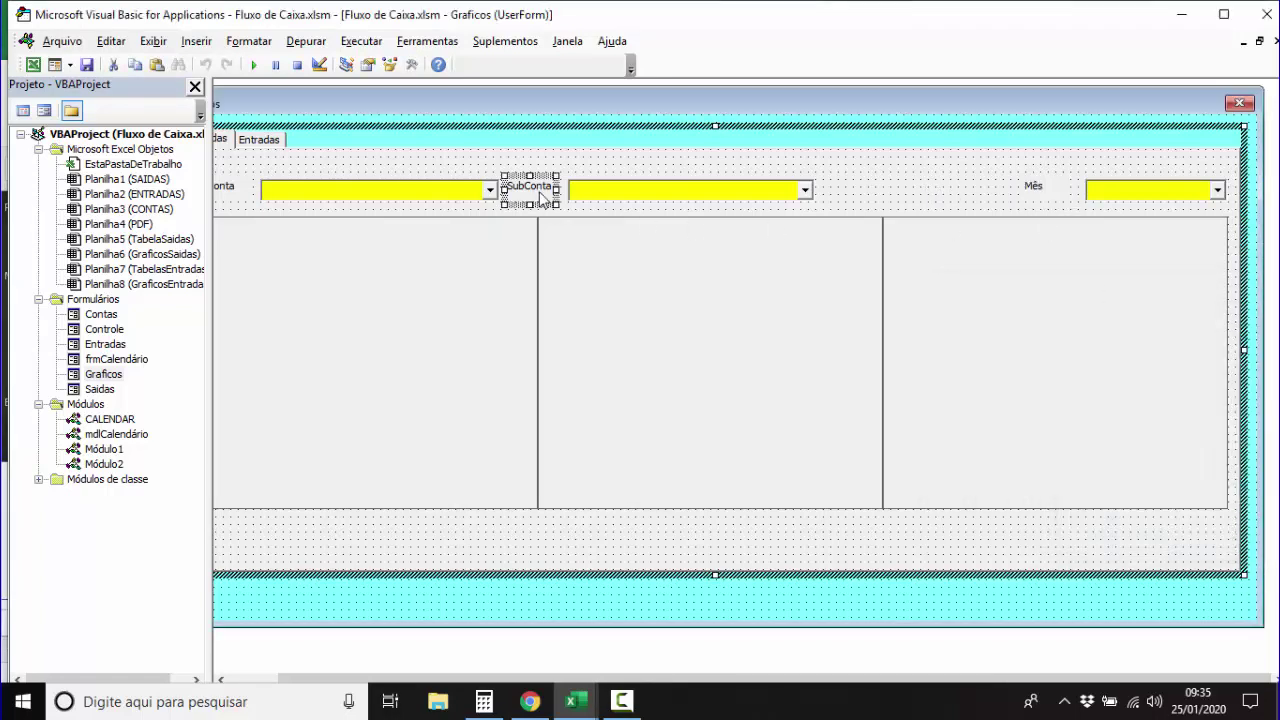
left_click(621, 197, "ctrl")
left_click_drag(605, 197, 687, 196)
left_click(948, 206)
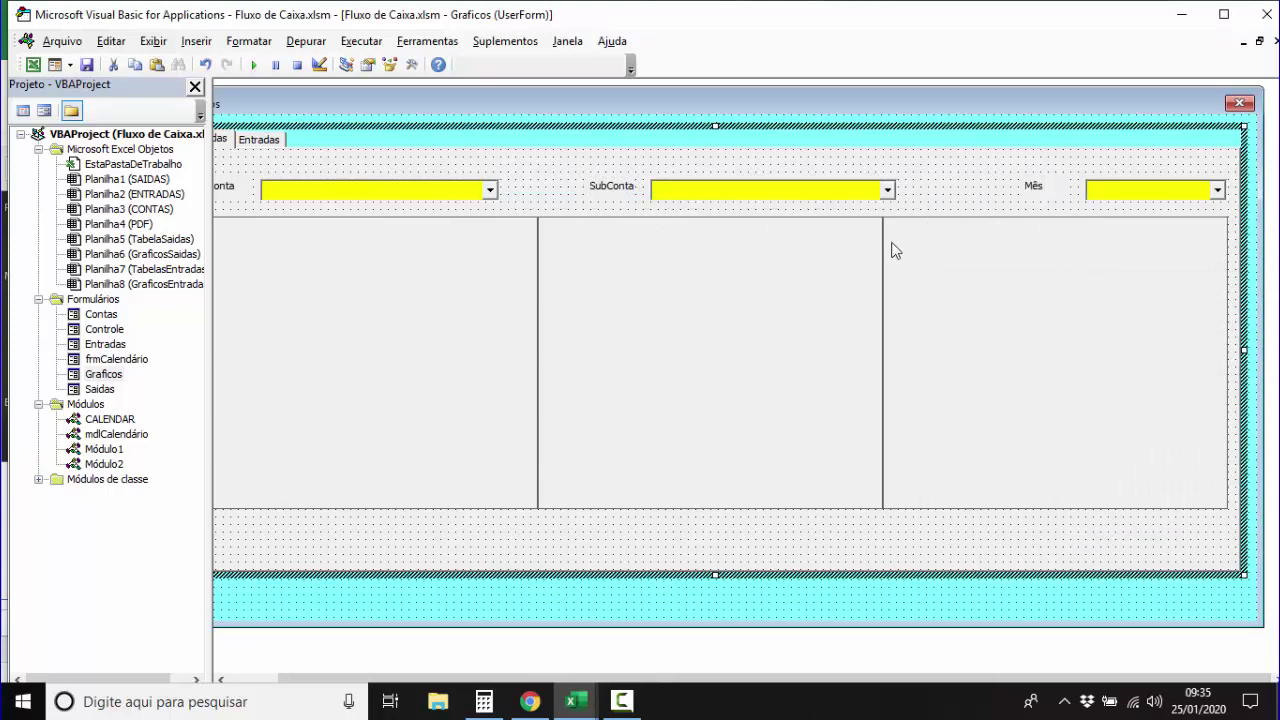
left_click(1148, 197)
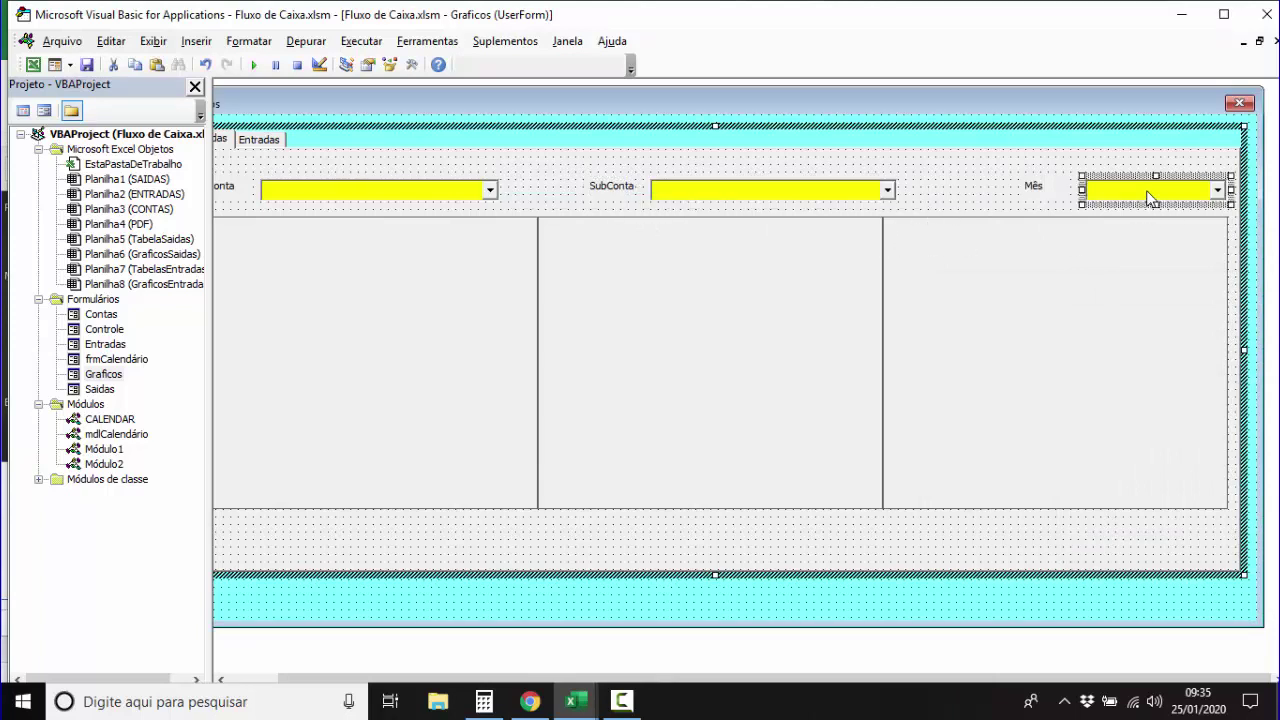
left_click(33, 64)
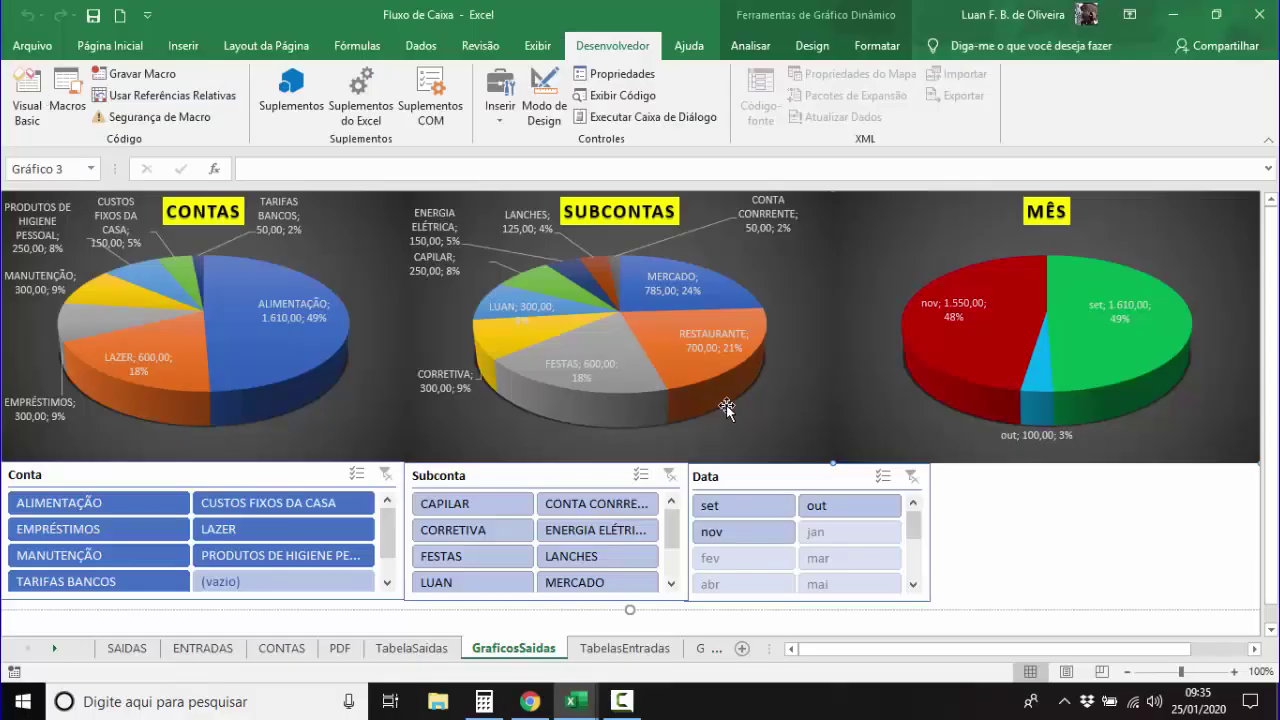
Check the month entry in cell O12 of the TabelaSaidas sheet, then return to the VBA editor.
left_click(407, 650)
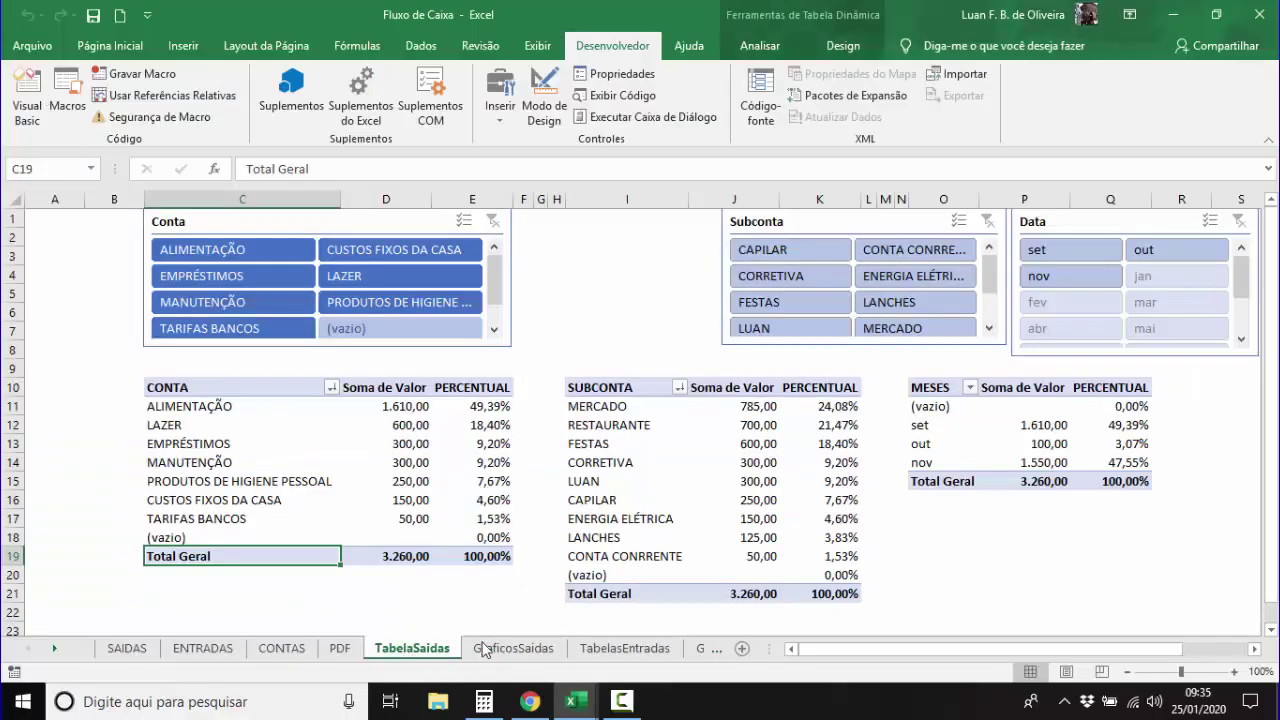
left_click(947, 425)
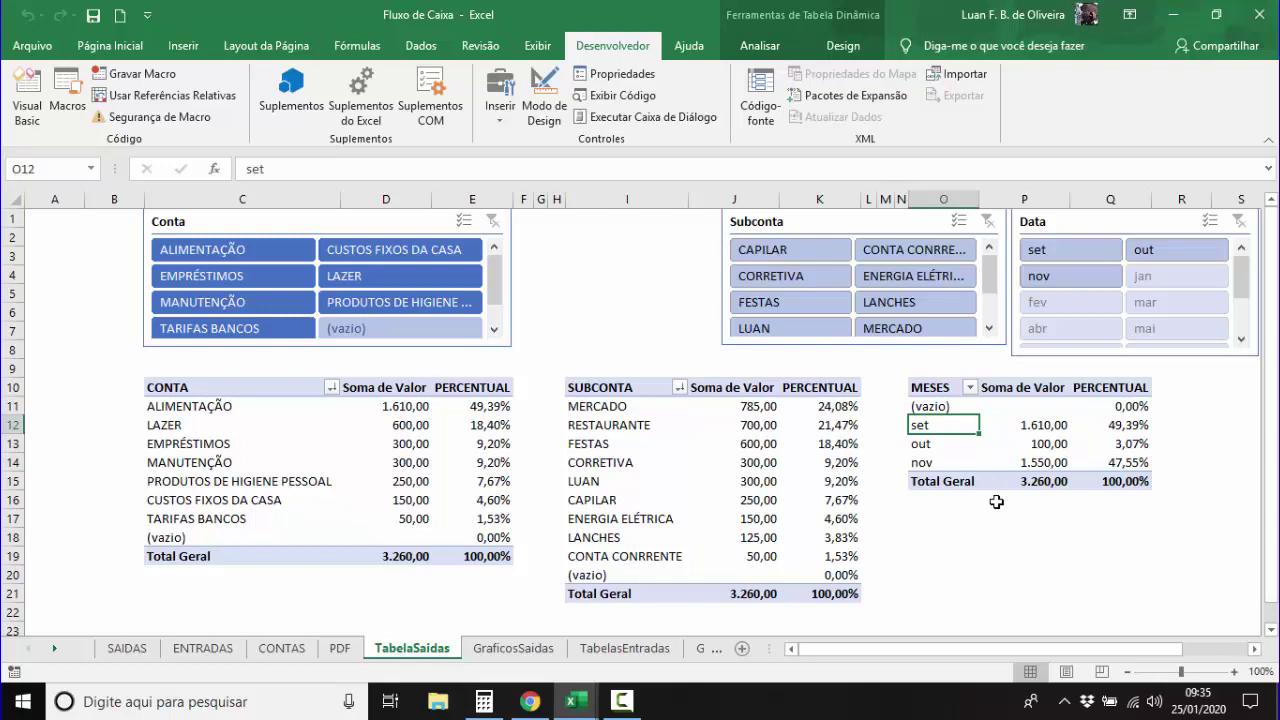
left_click(20, 117)
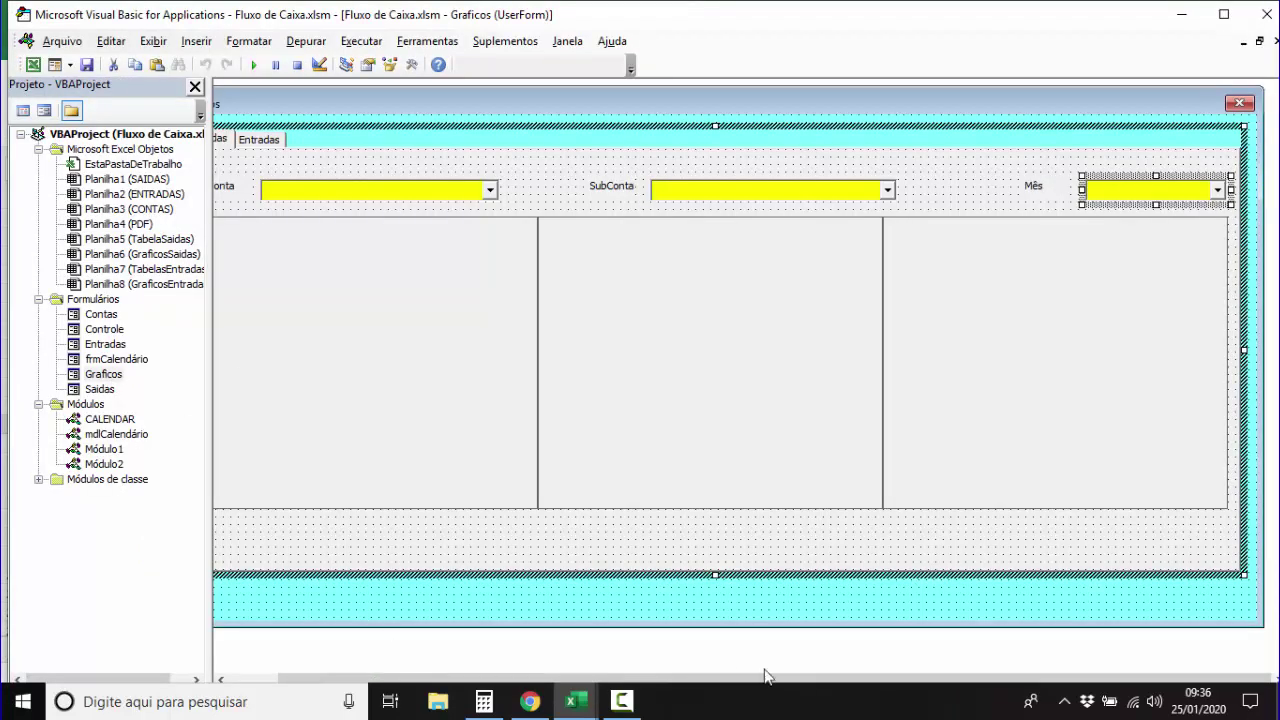
Shorten the MultiPage tab control by raising its bottom edge.
left_click_drag(800, 676, 750, 676)
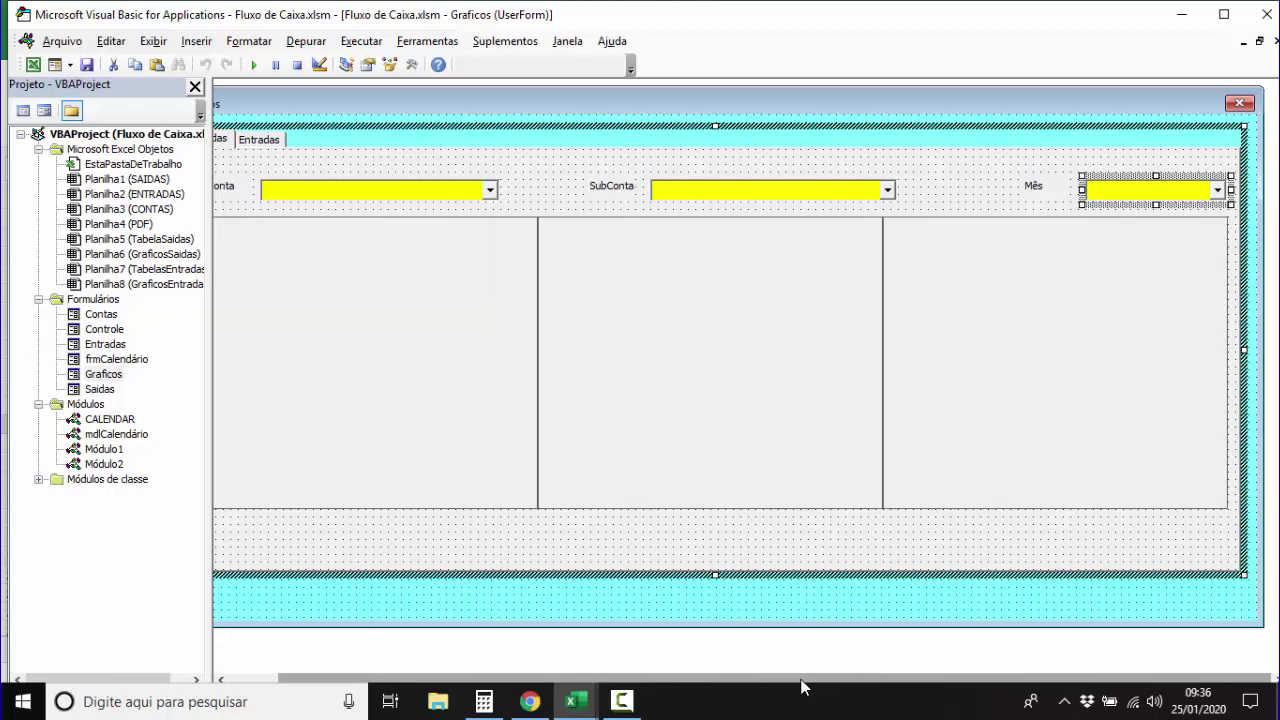
left_click(284, 598)
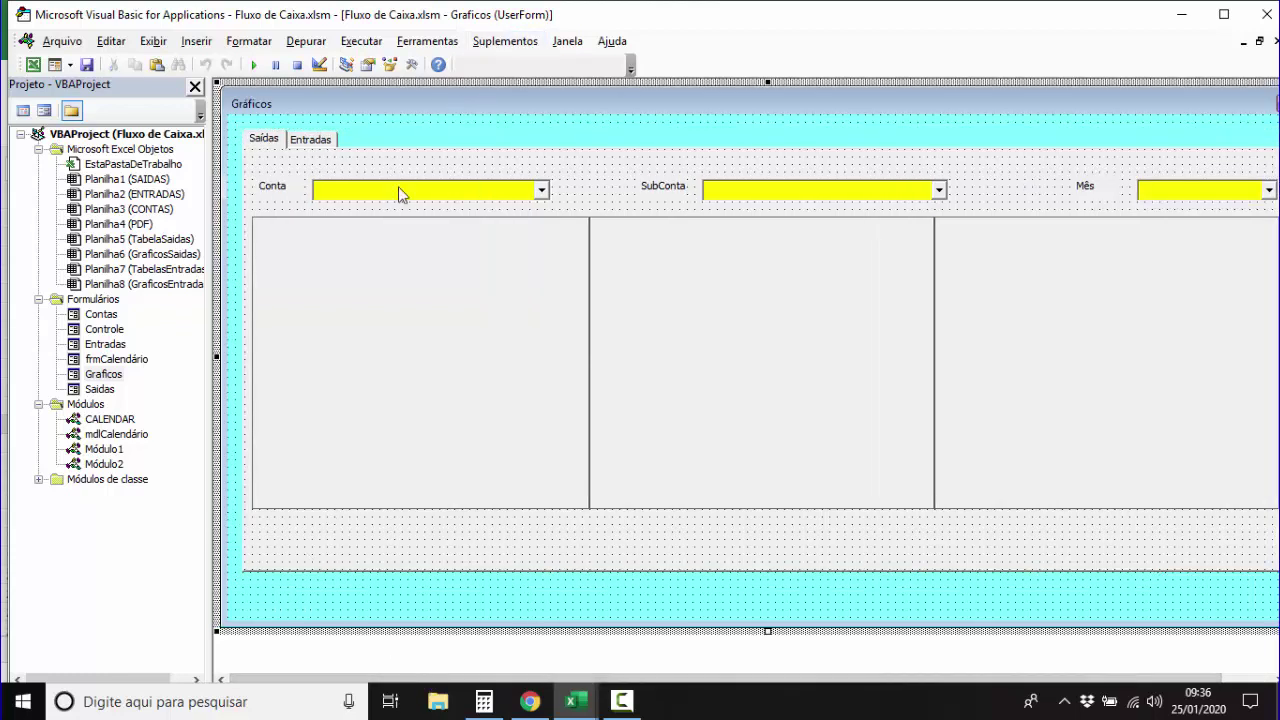
left_click(712, 572)
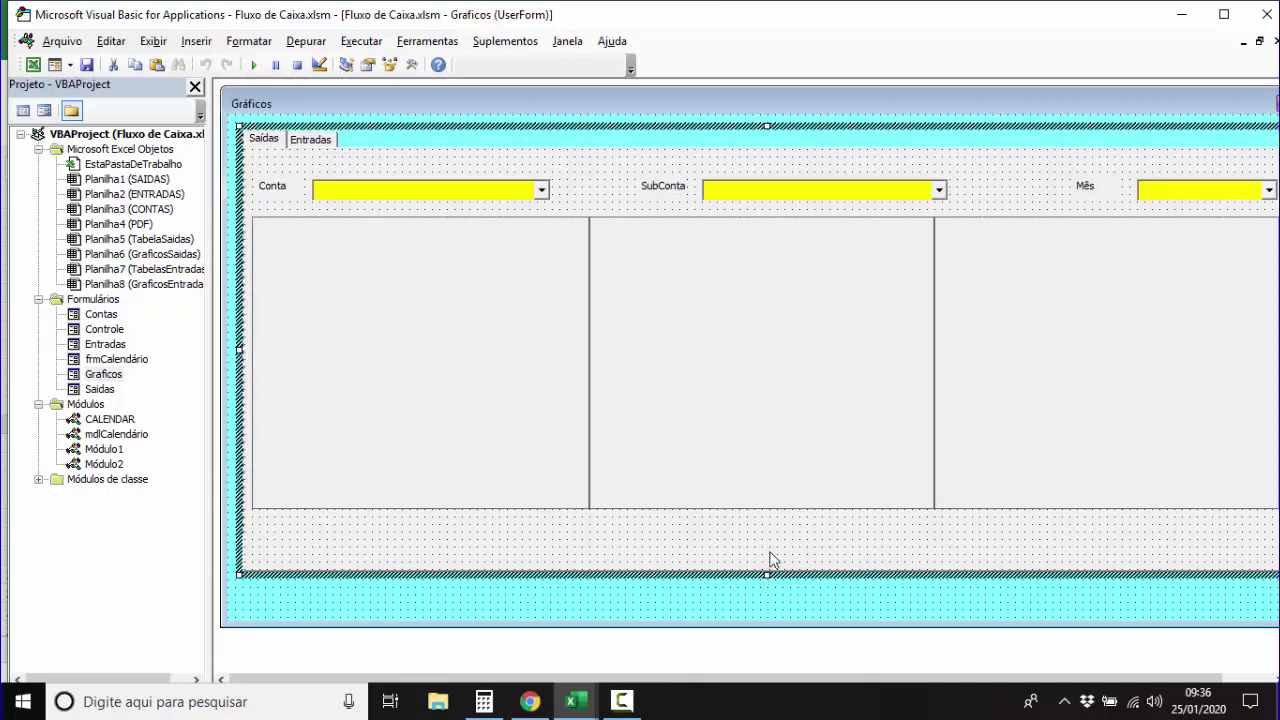
left_click_drag(771, 573, 768, 532)
Shorten the Gráficos form from the bottom and open its code with F7.
left_click(779, 617)
left_click_drag(767, 630, 770, 587)
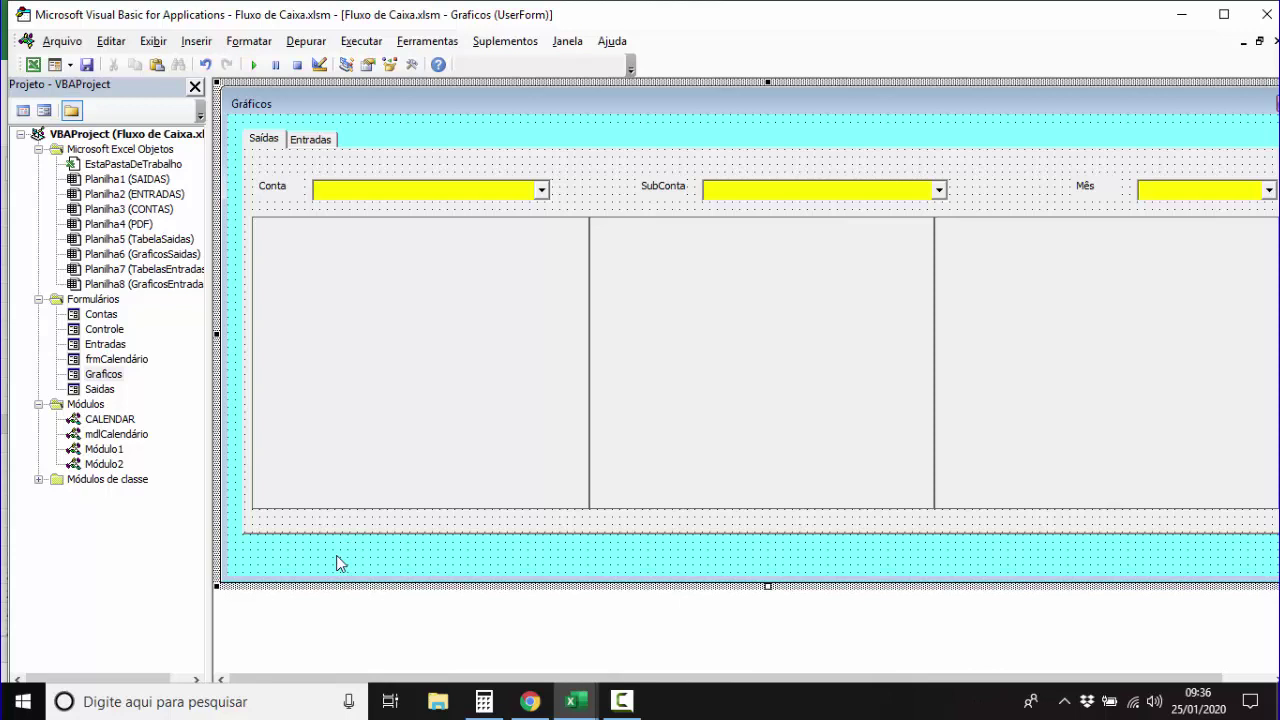
key("F7")
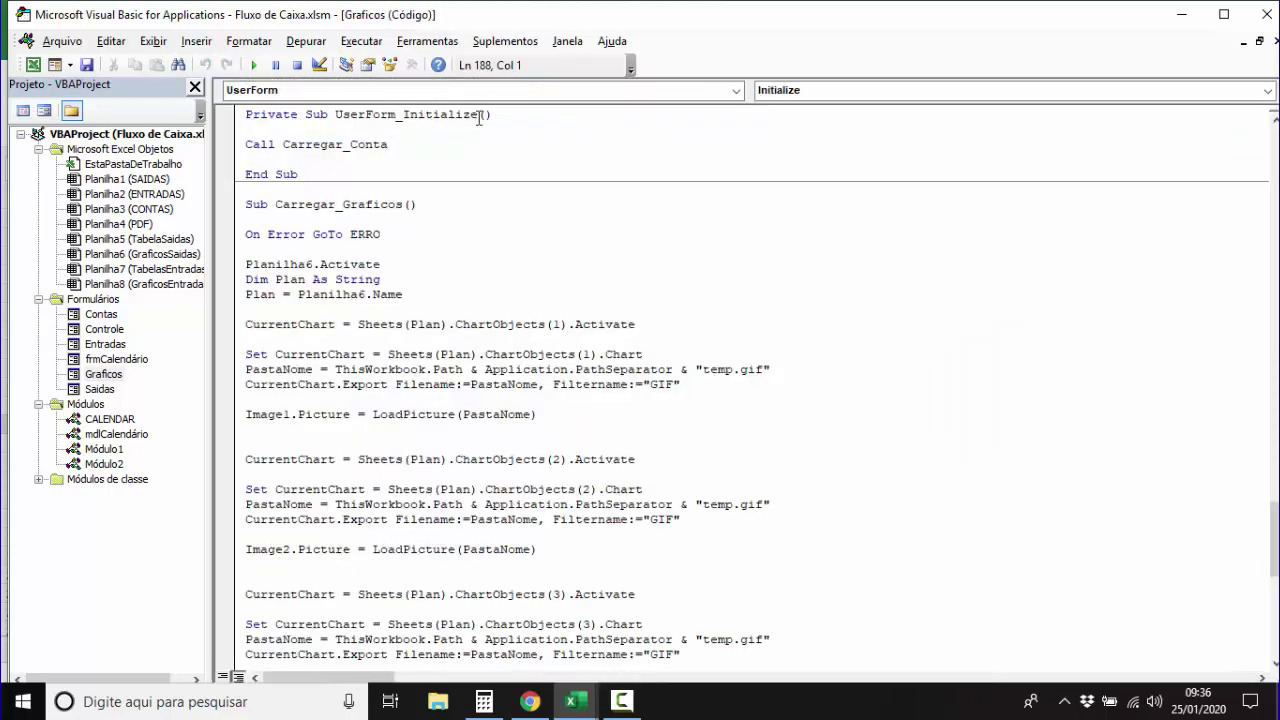
Jump to the Carregar_Conta definition and select the whole routine.
left_click(330, 144)
right_click(315, 146)
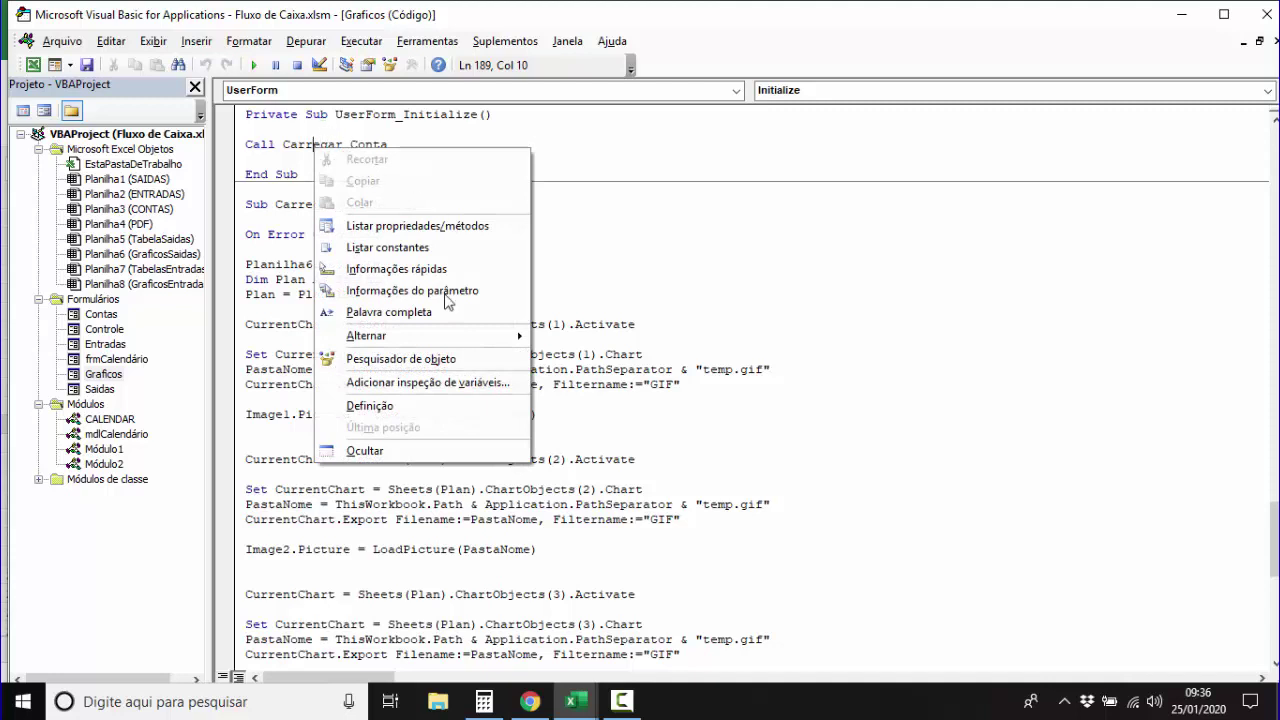
left_click(396, 406)
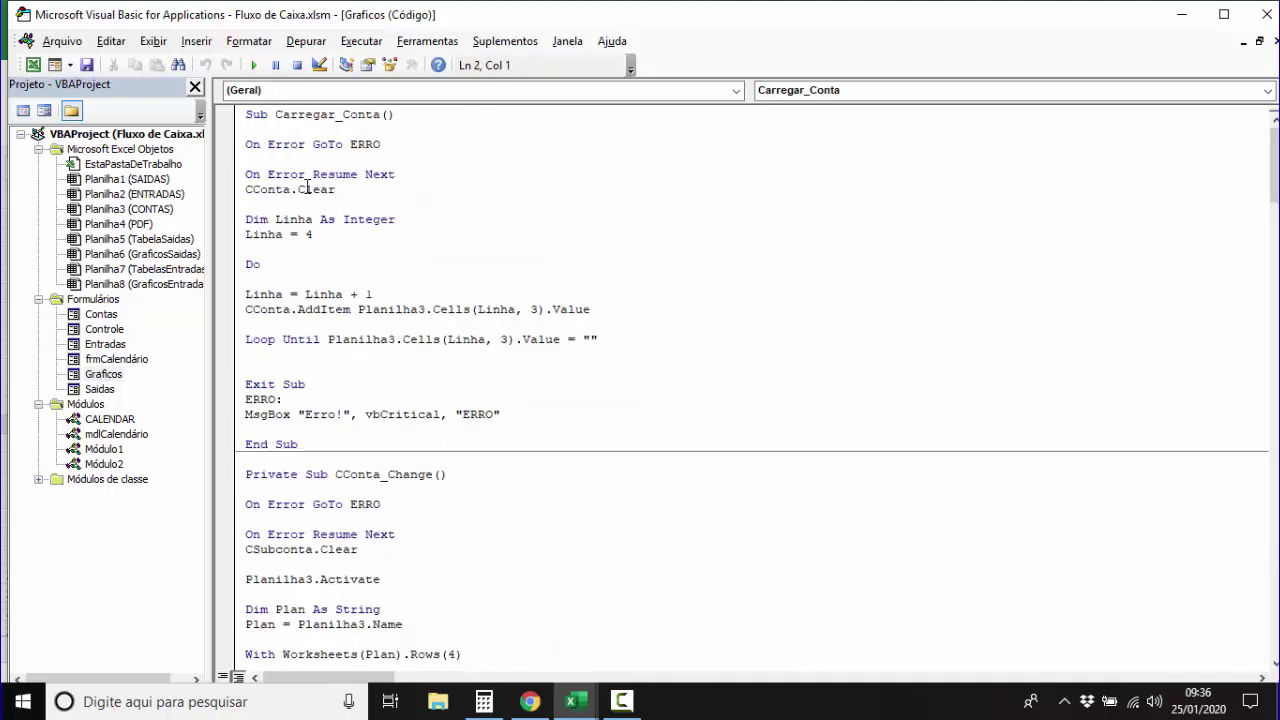
left_click_drag(247, 114, 247, 159)
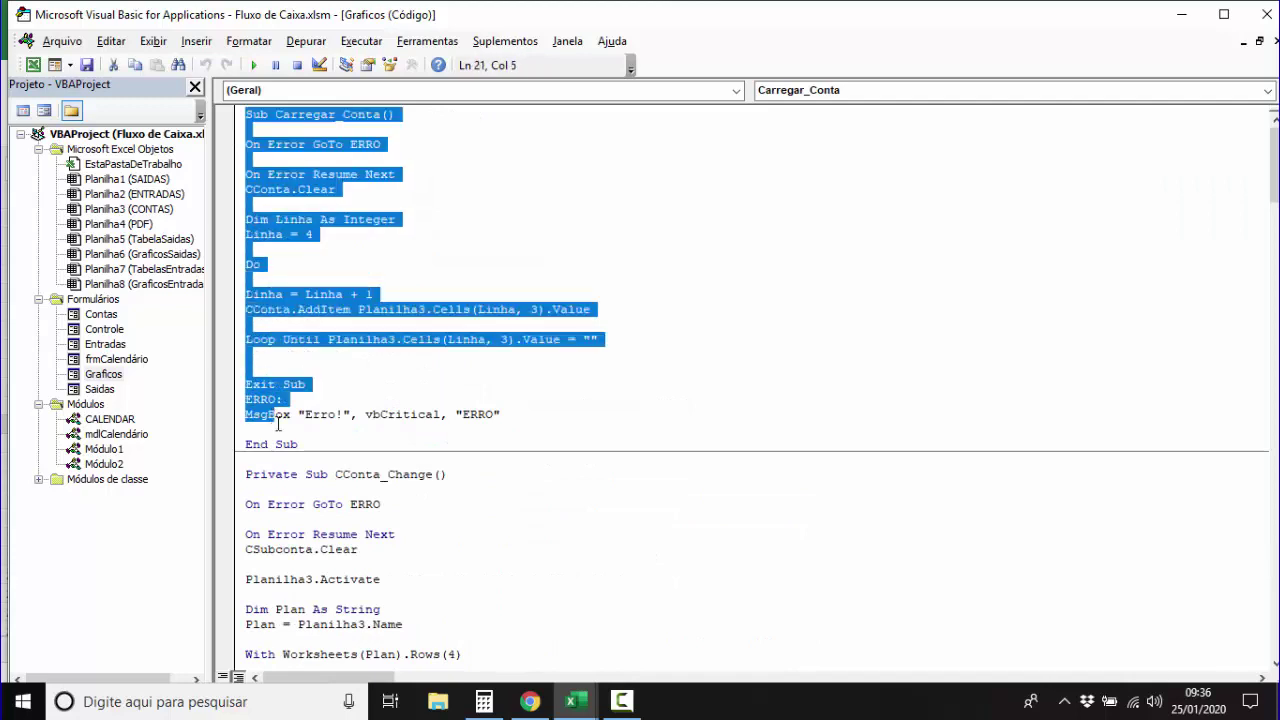
left_click_drag(265, 218, 300, 445)
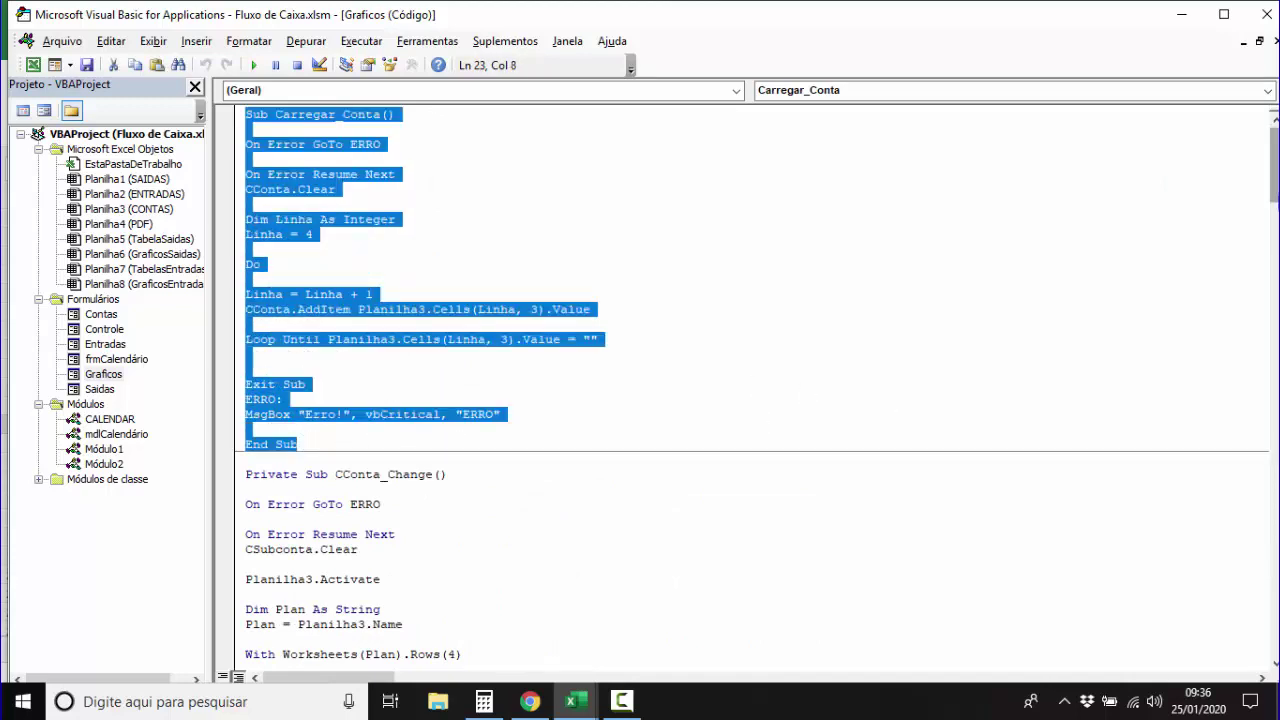
Paste the routine below the last End Sub and rename it Carregar_Meses.
left_click_drag(1275, 164, 1275, 617)
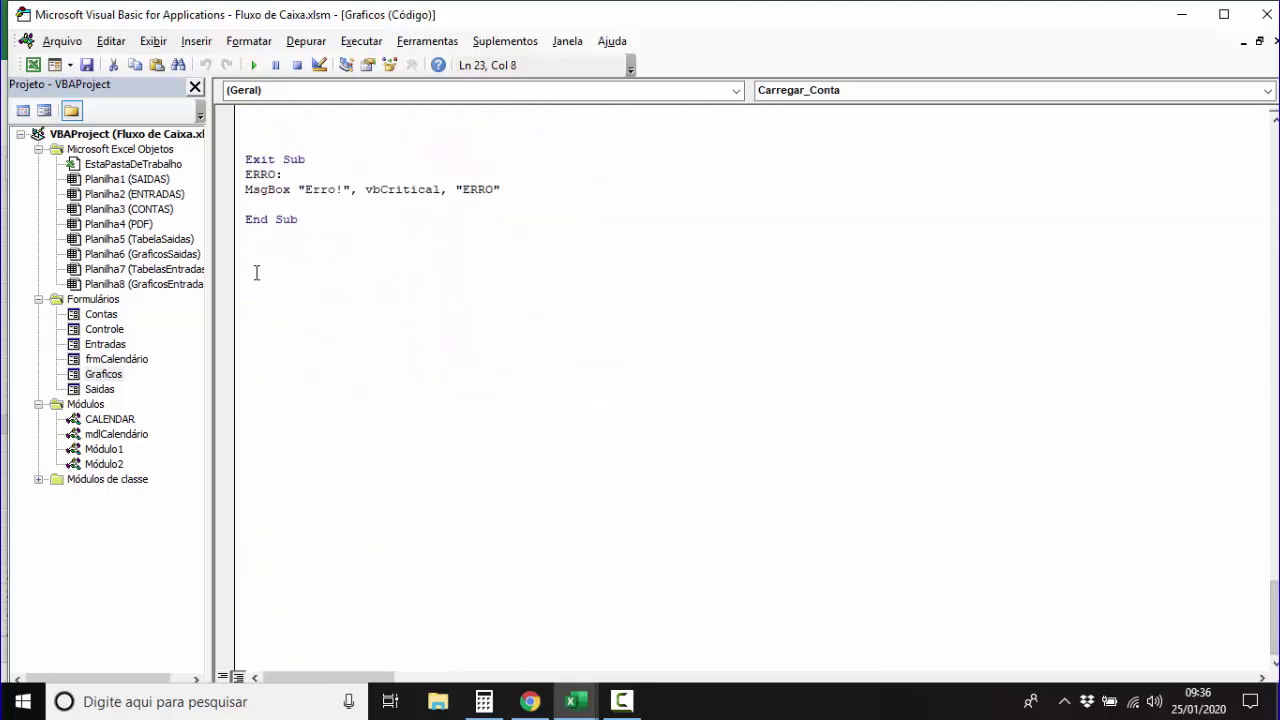
left_click(255, 272)
type("Sub Carregar_Conta()  On Error GoTo ERRO  On Error Resume Next CConta.Clear  Dim Linha As Integer Linha = 4  Do  Linha = Linha + 1 CConta.AddItem Planilha3.Cells(Linha, 3).Value  Loop Until Planilha3.Cells(Linha, 3).Value = \"\"   Exit Sub ERRO: MsgBox \"Erro!\", vbCritical, \"ERRO\"  End Sub")
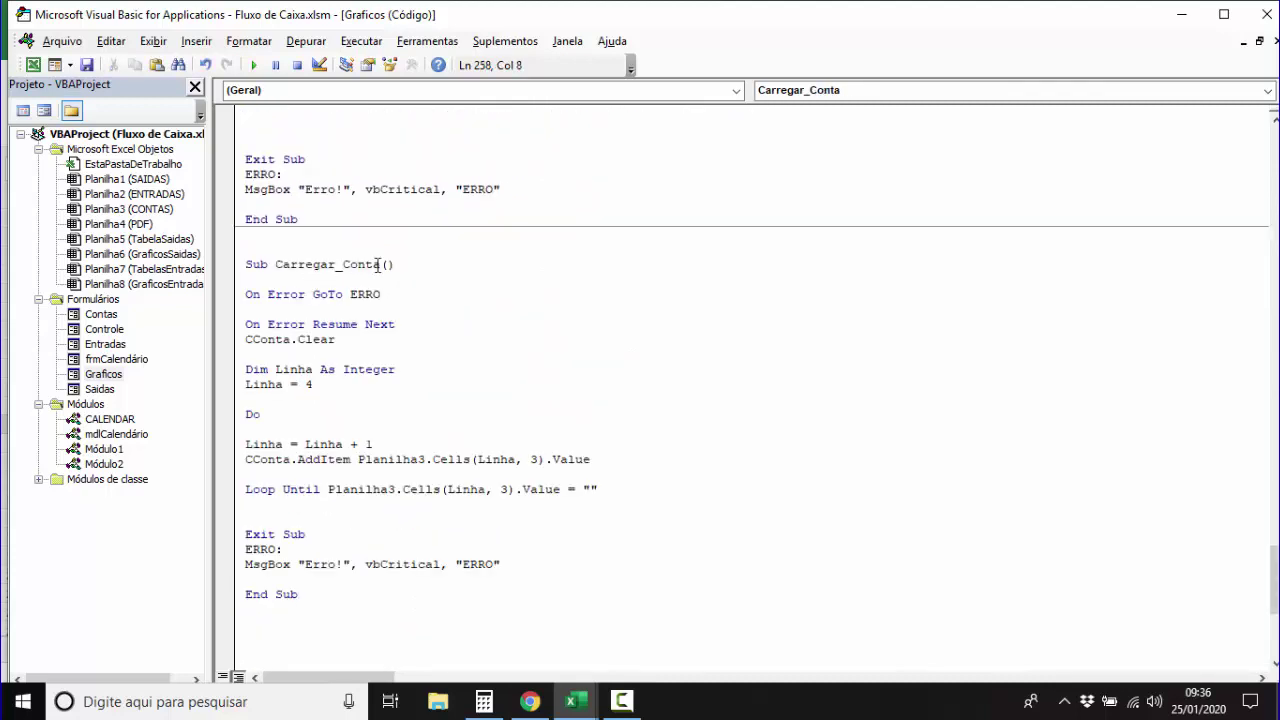
left_click_drag(372, 264, 342, 264)
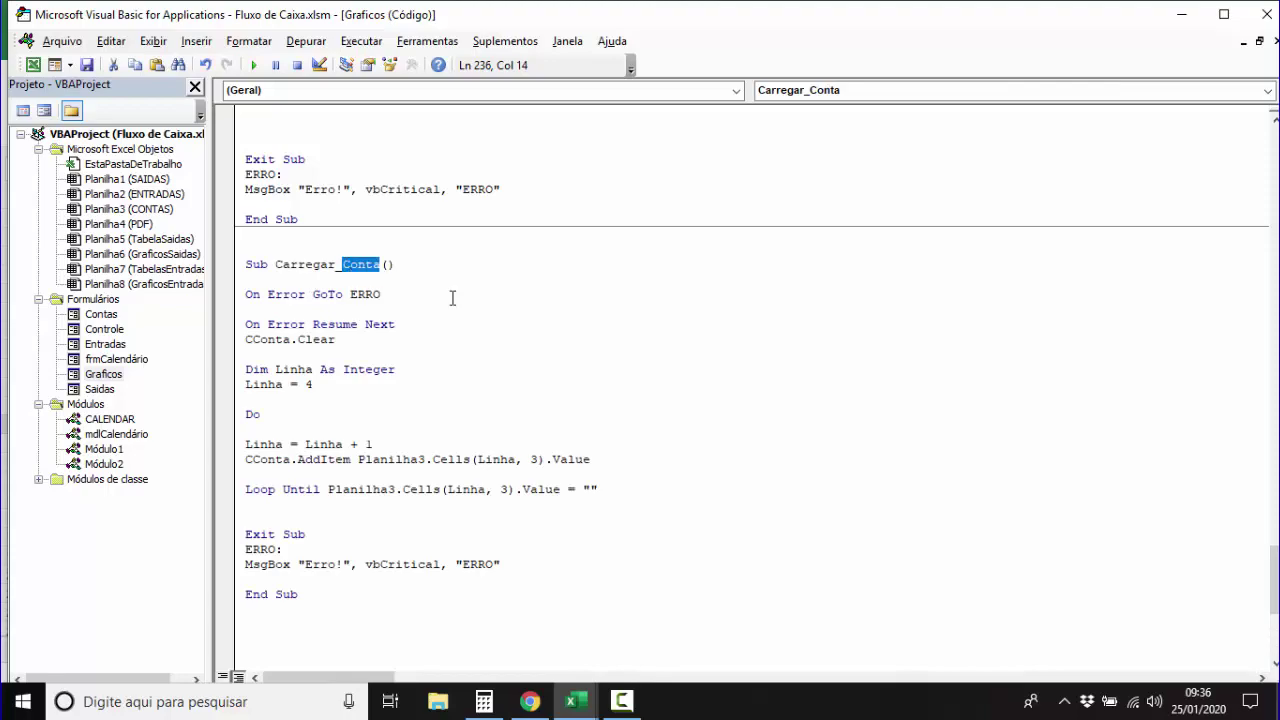
type("Meses")
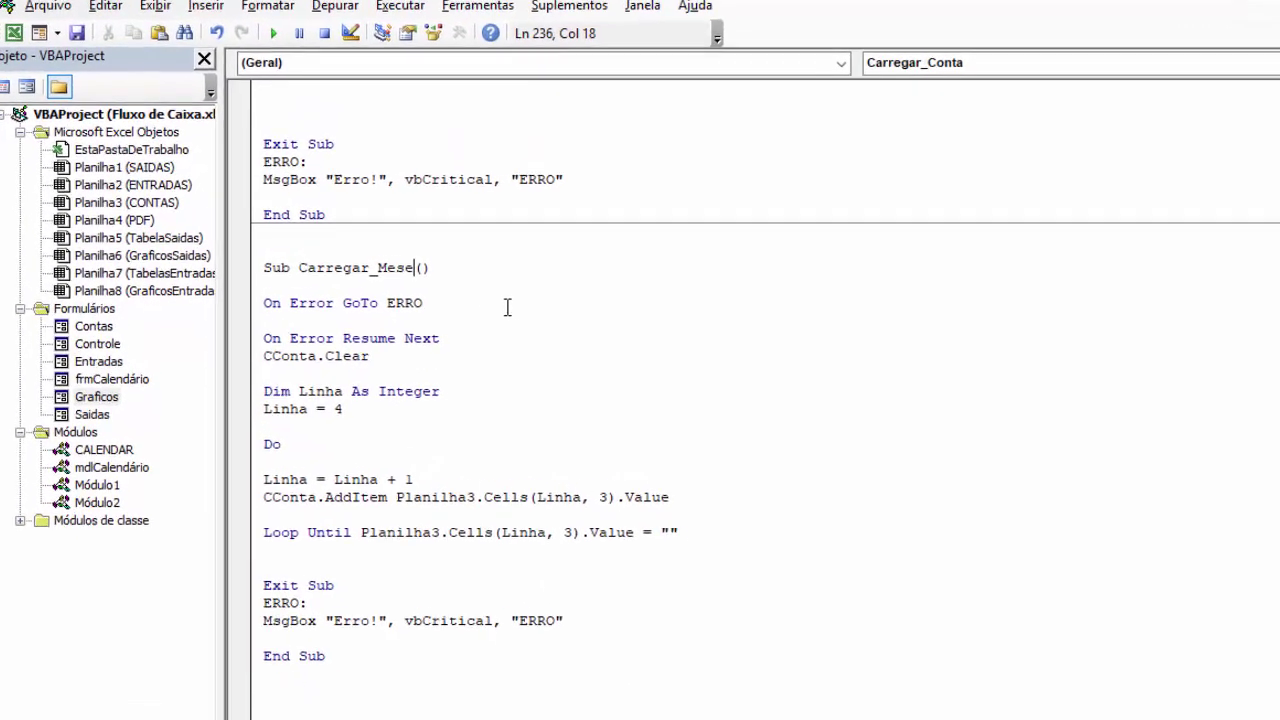
left_click(430, 427)
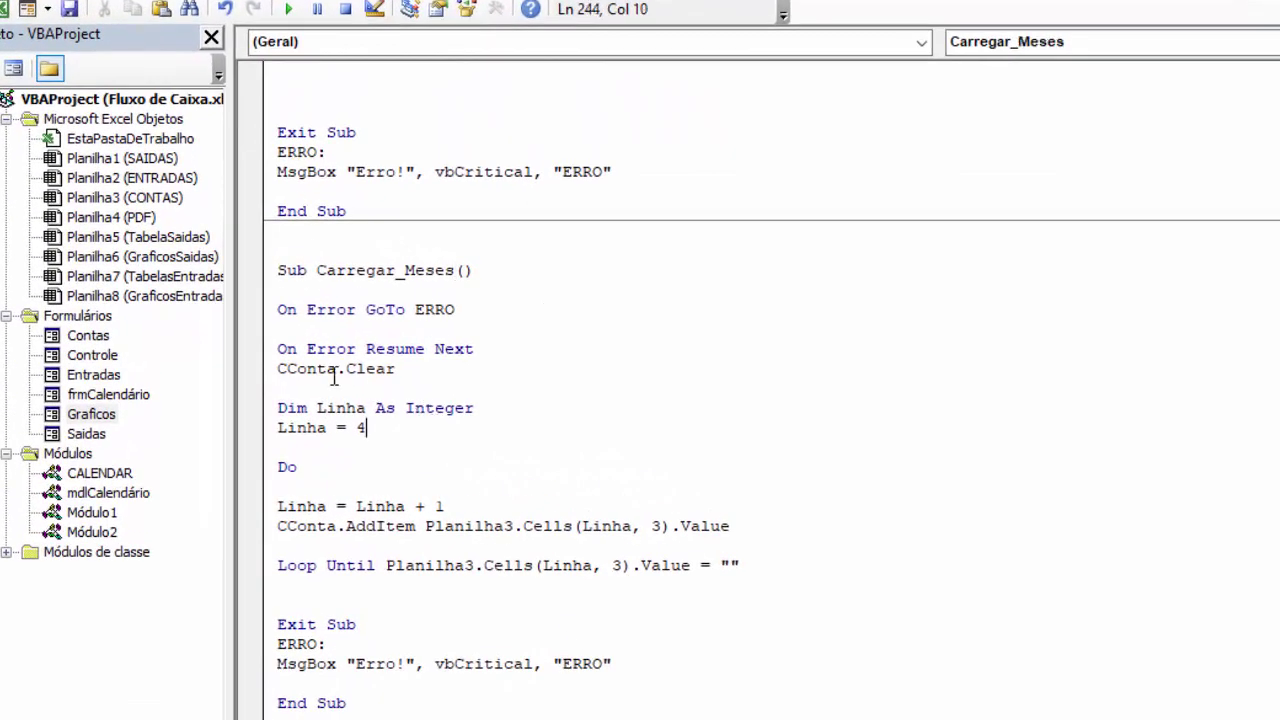
left_click(341, 368)
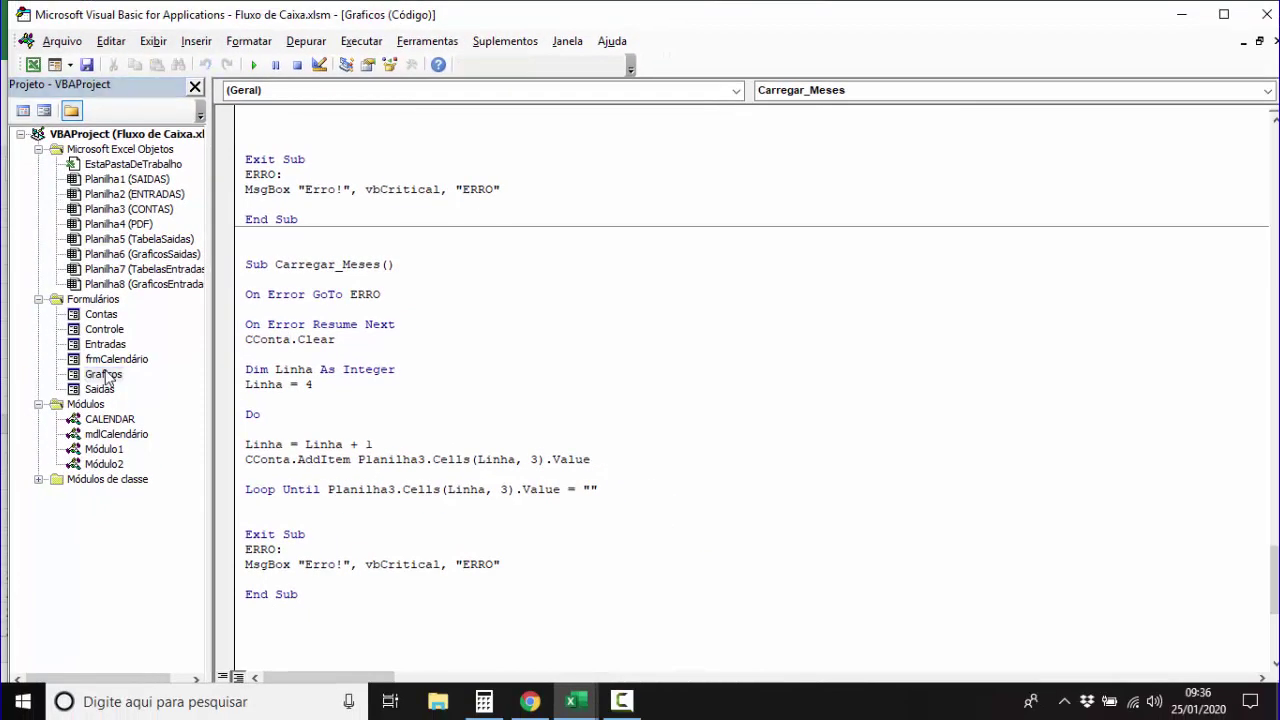
double_click(104, 374)
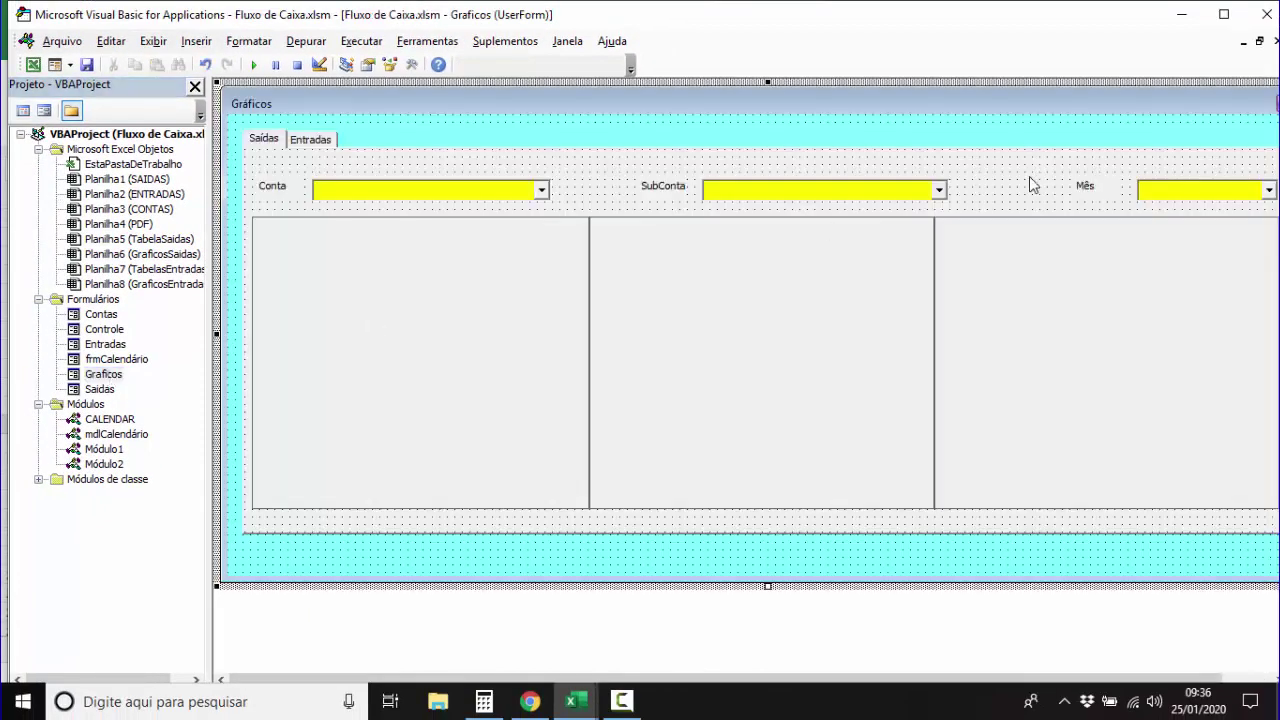
Verify in Properties that the Mês dropdown's (Name) is CMes, then go back to the form's code.
left_click(1195, 190)
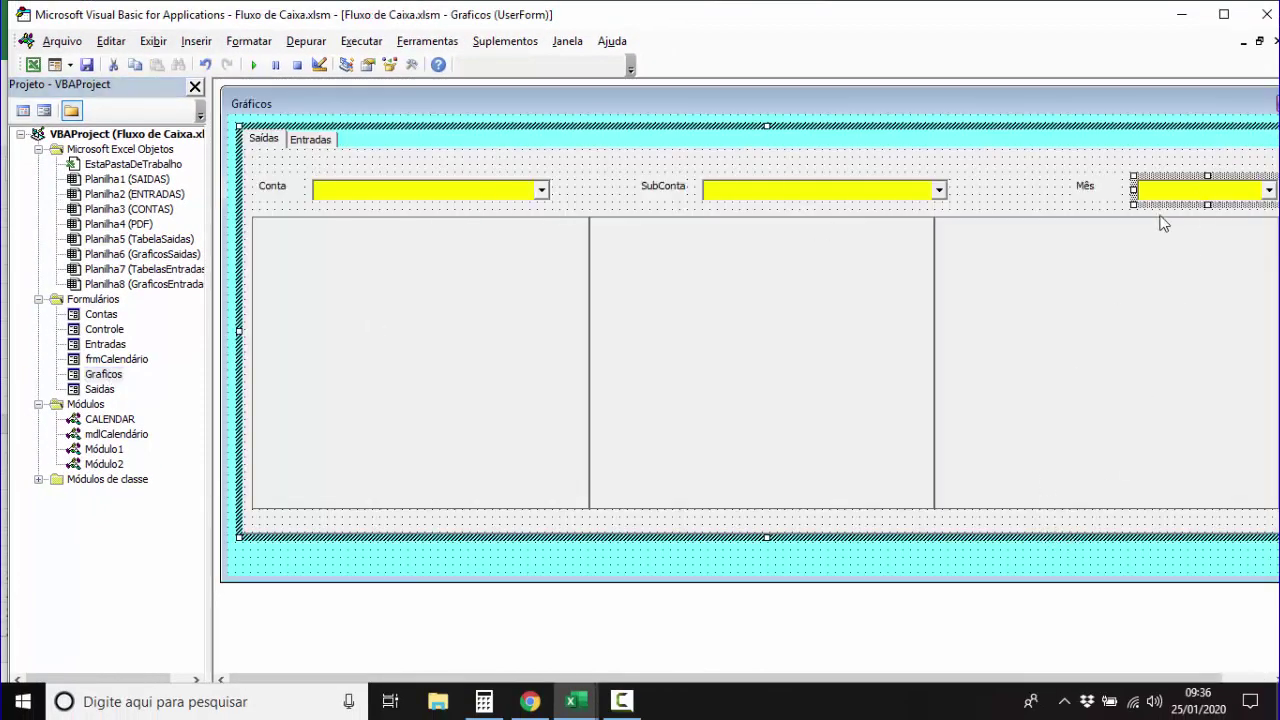
right_click(1166, 192)
left_click(1178, 288)
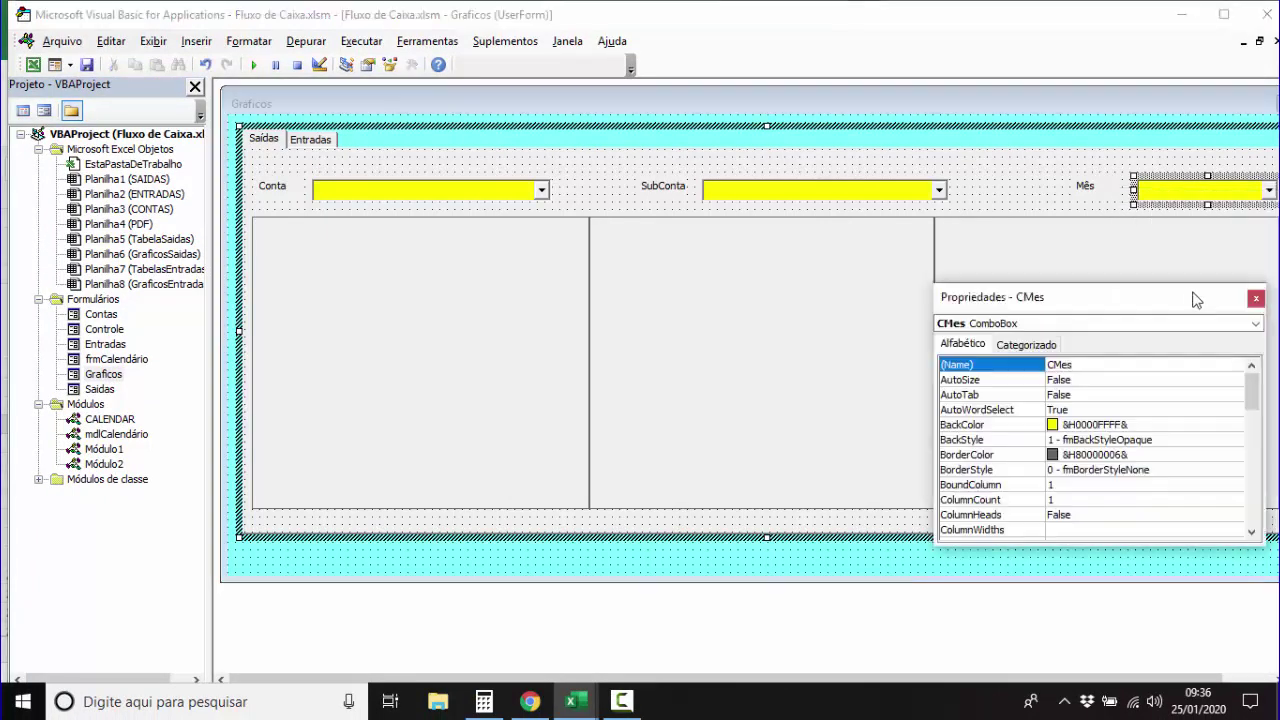
double_click(1056, 365)
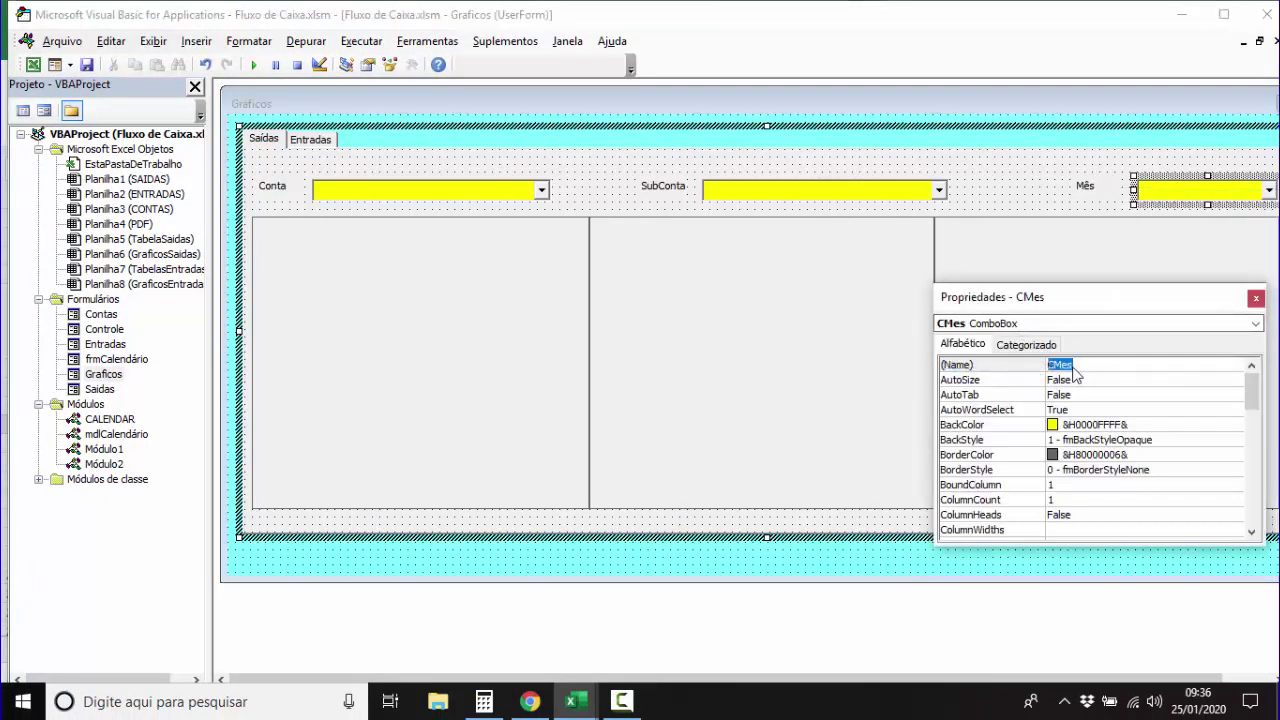
double_click(310, 562)
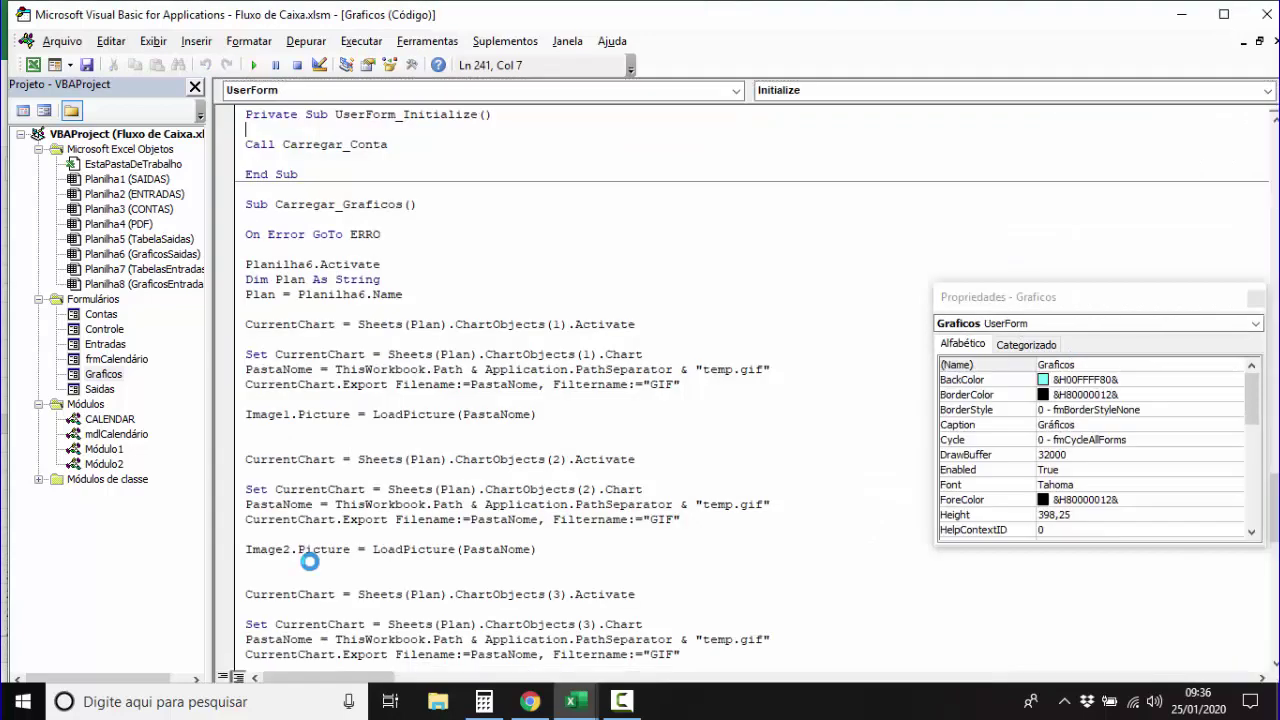
left_click(1256, 297)
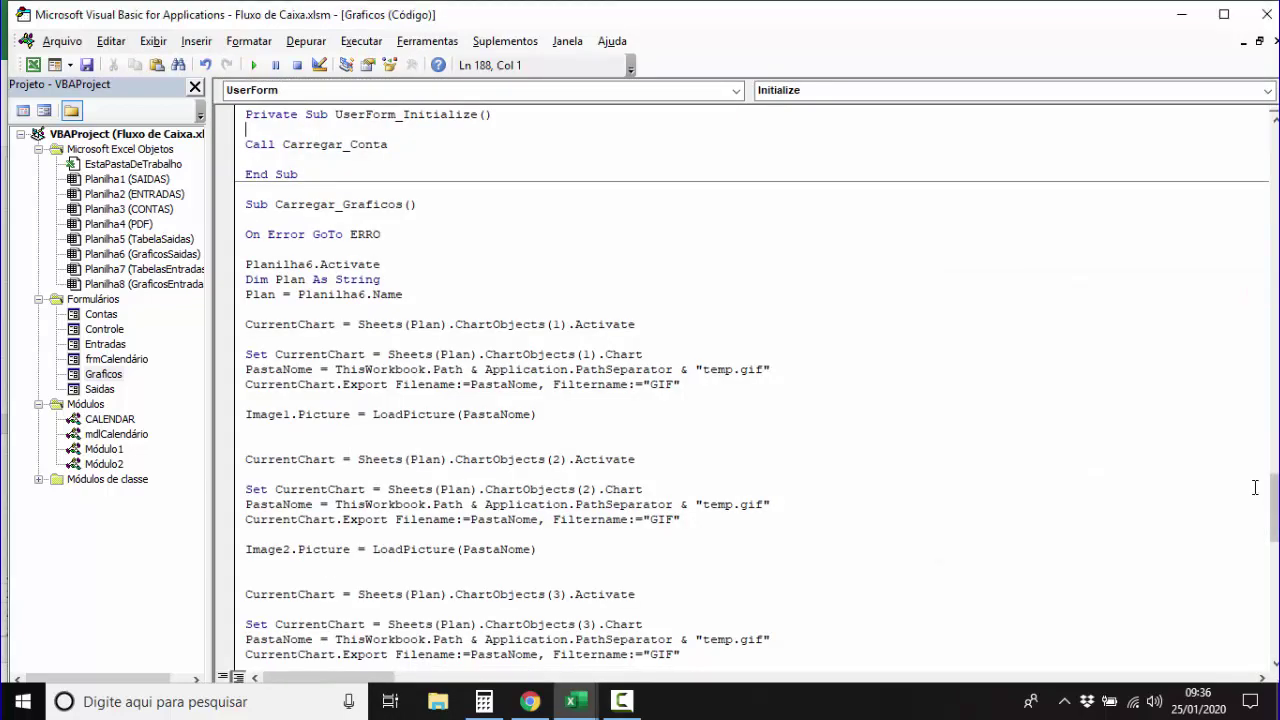
left_click_drag(1273, 500, 1272, 605)
scroll(531, 310, "up", 5)
Change CConta.Clear to CMes.Clear and confirm in Excel that the MESES header sits on row 10.
scroll(544, 324, "up", 3)
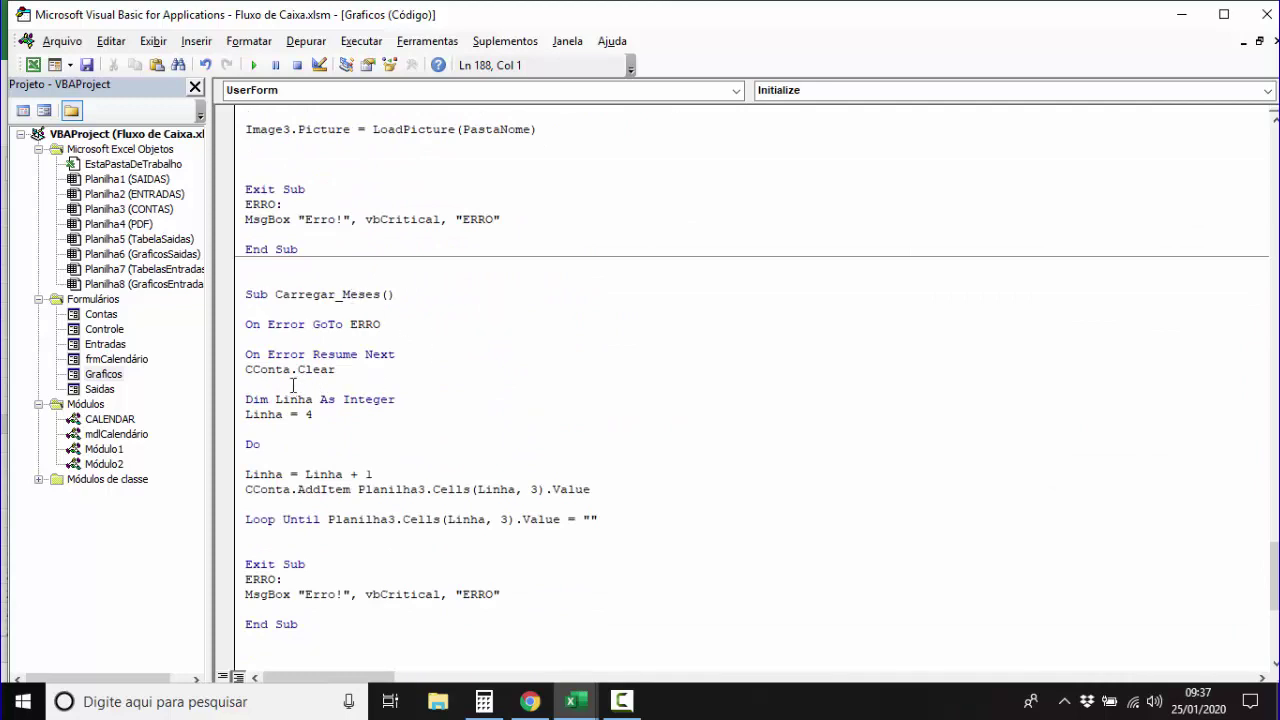
left_click_drag(292, 370, 243, 370)
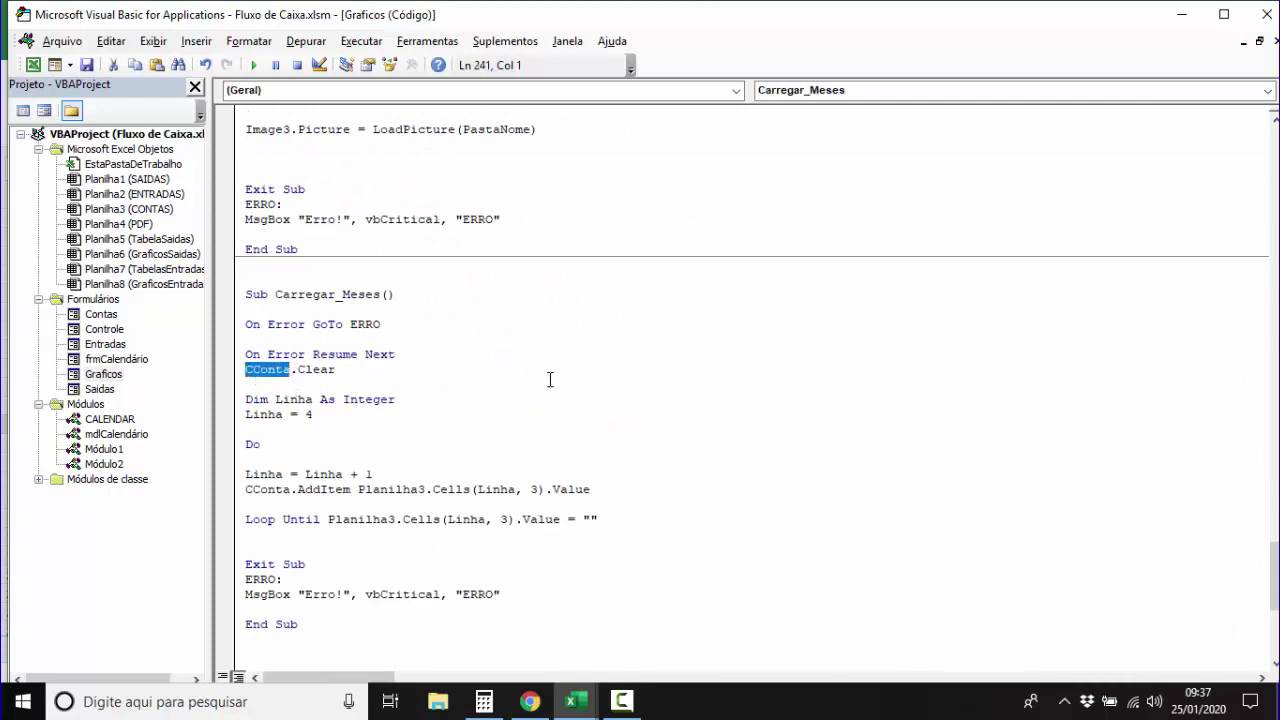
type("CMes")
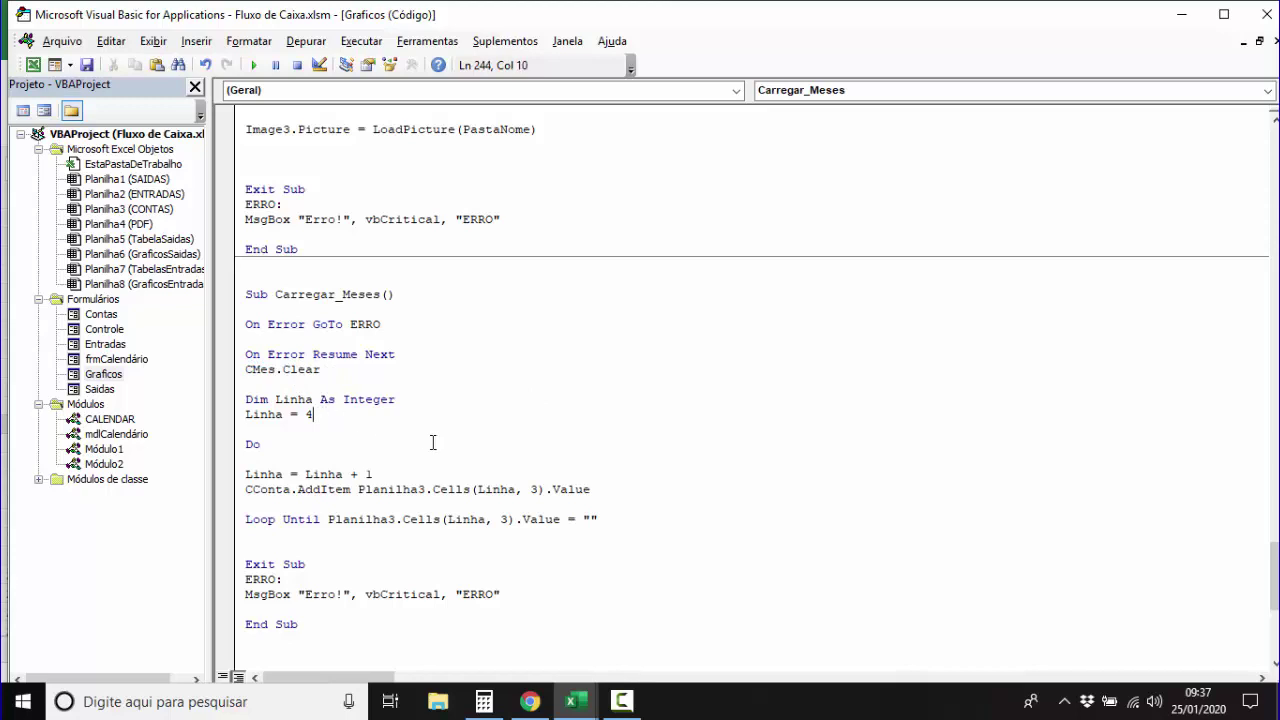
left_click(33, 64)
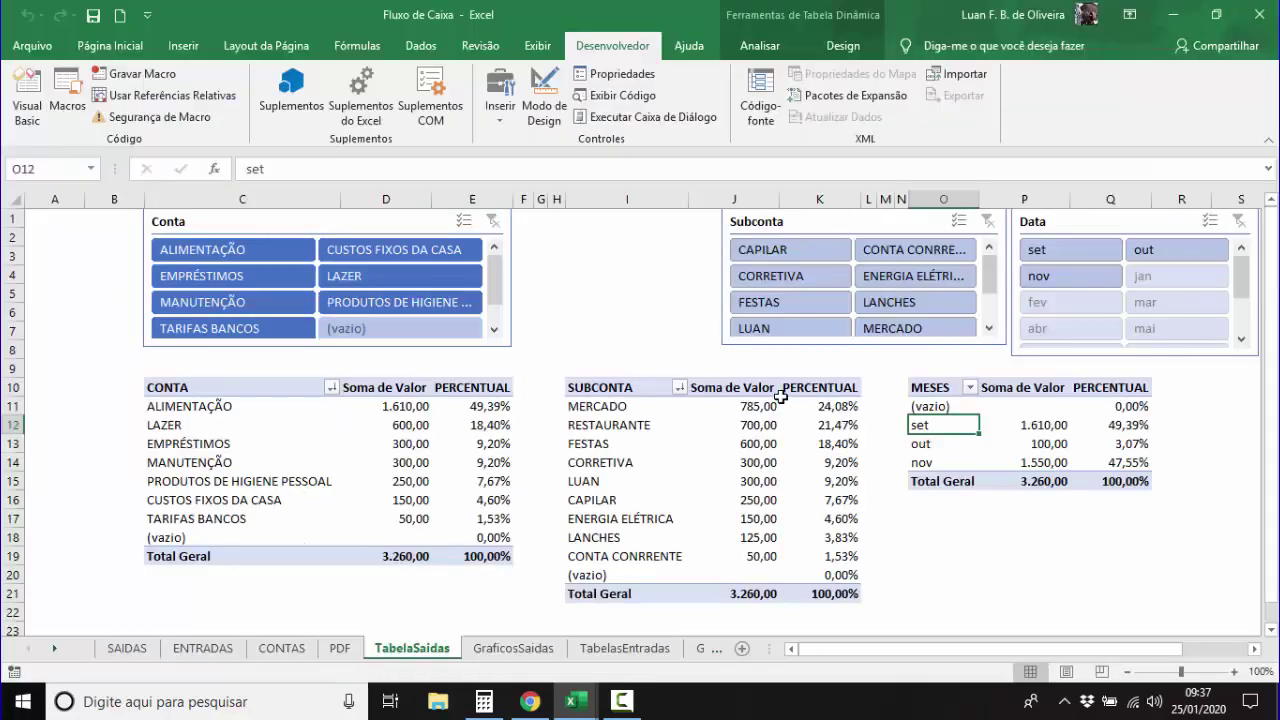
left_click(929, 391)
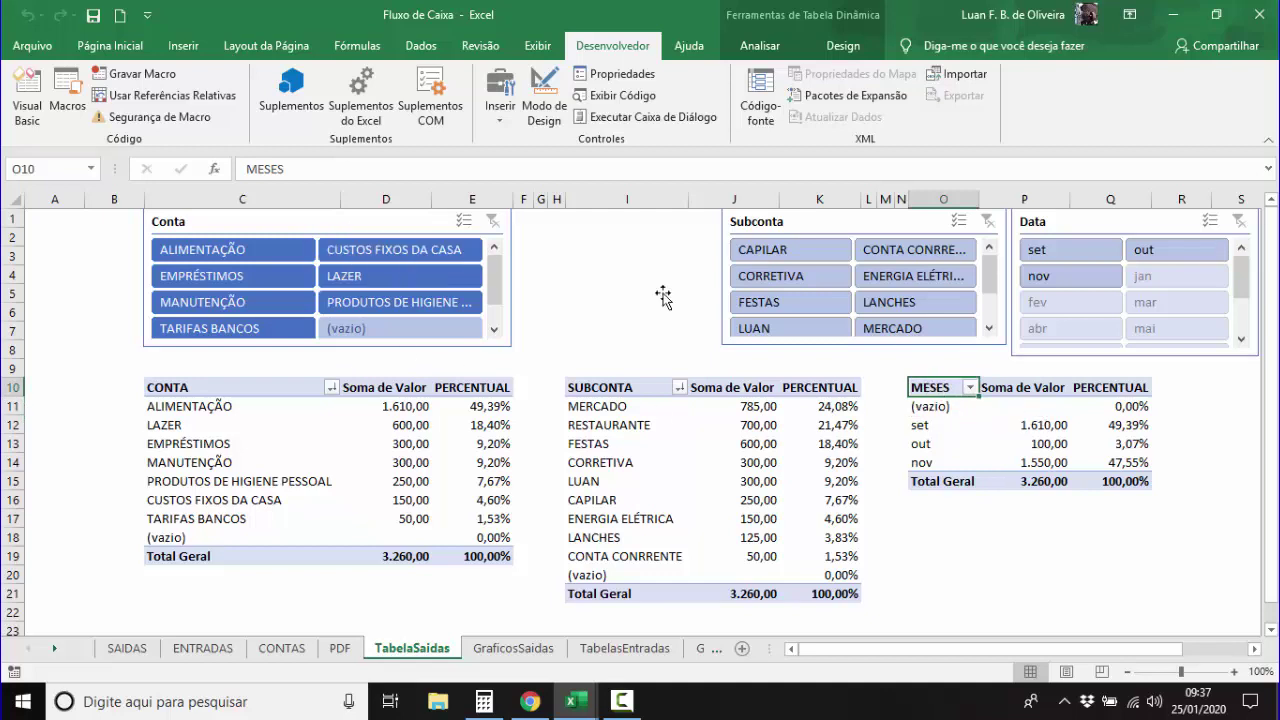
left_click(14, 387)
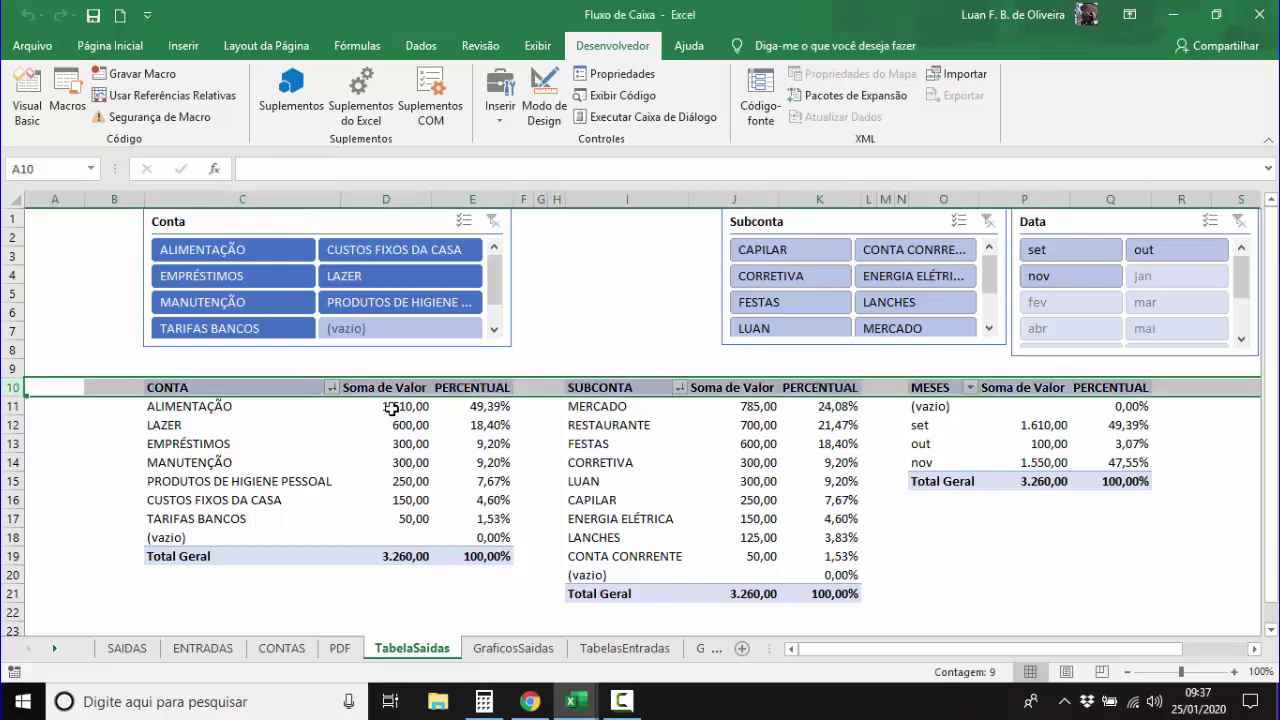
left_click(30, 113)
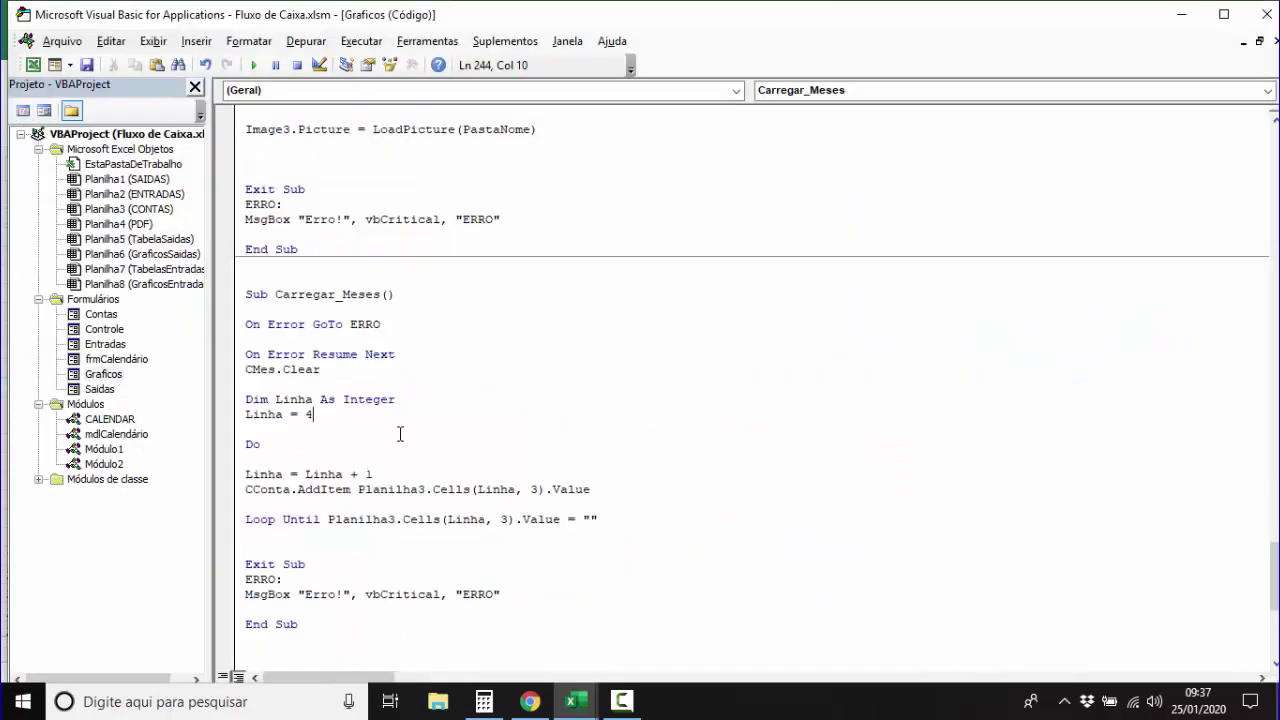
Set the starting row to Linha = 10 and add a blank line after Linha = Linha + 1.
key("BackSpace")
type("10")
left_click(369, 477)
key("Return")
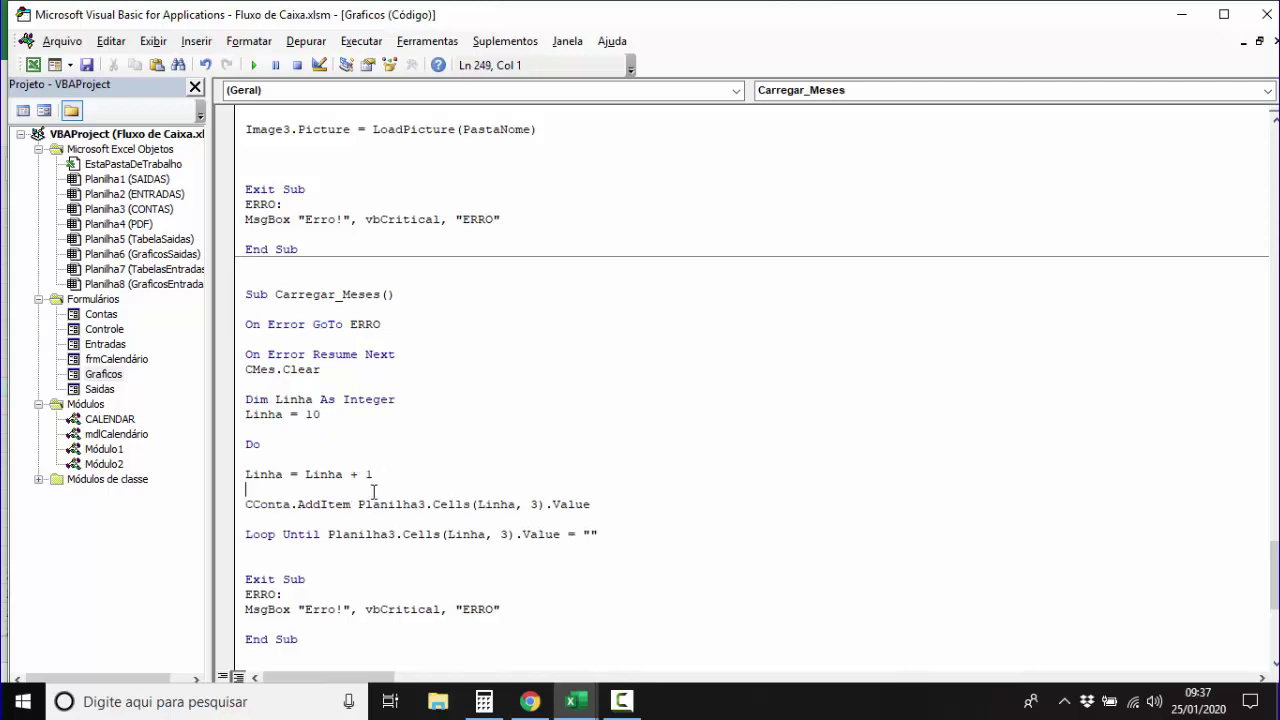
left_click(312, 477)
left_click_drag(384, 477, 252, 477)
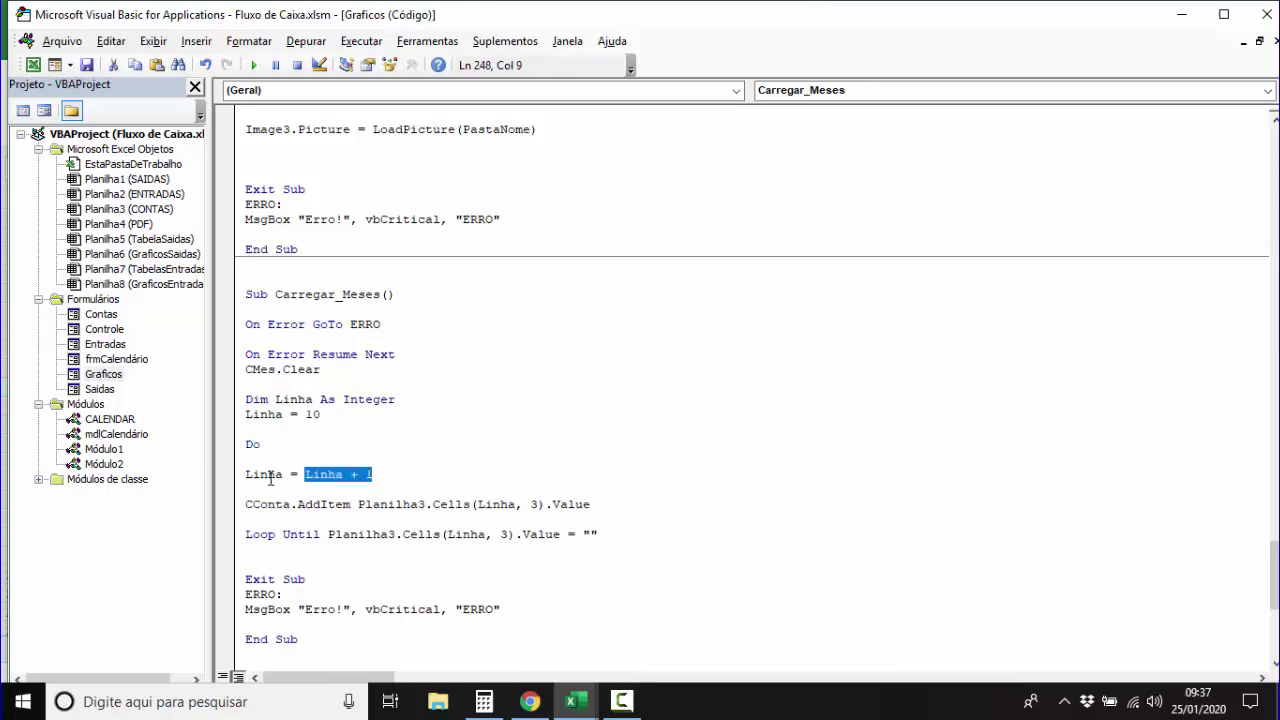
In Excel, select the (vazio) entry in cell O11 of the MESES pivot table.
left_click(30, 65)
left_click(940, 408)
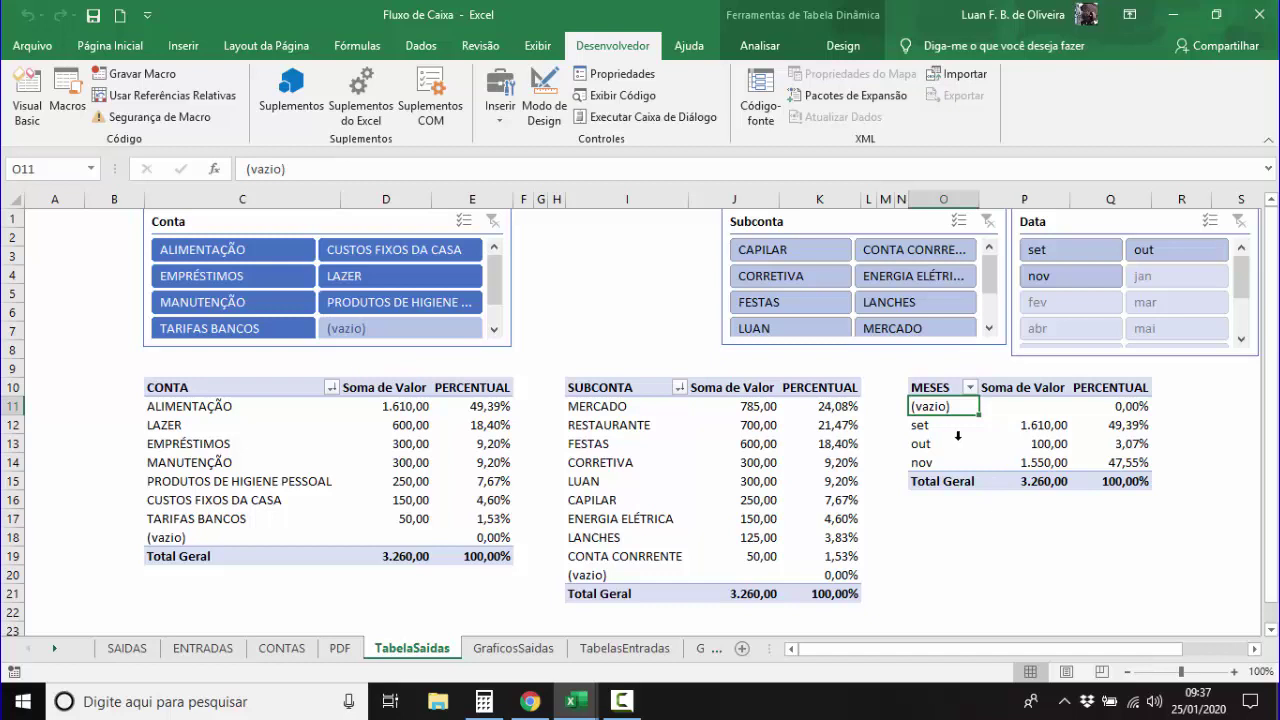
mouse_move(990, 429)
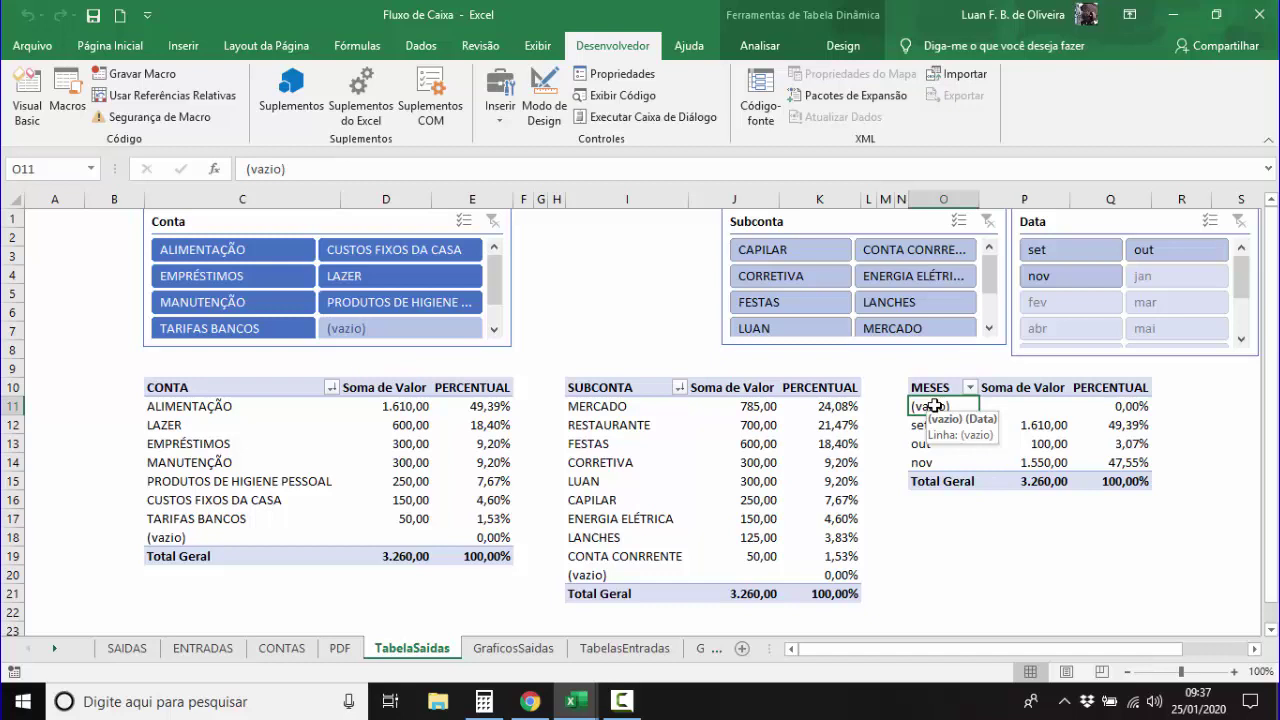
Move the (vazio) month to the end of the MESES pivot table.
right_click(933, 405)
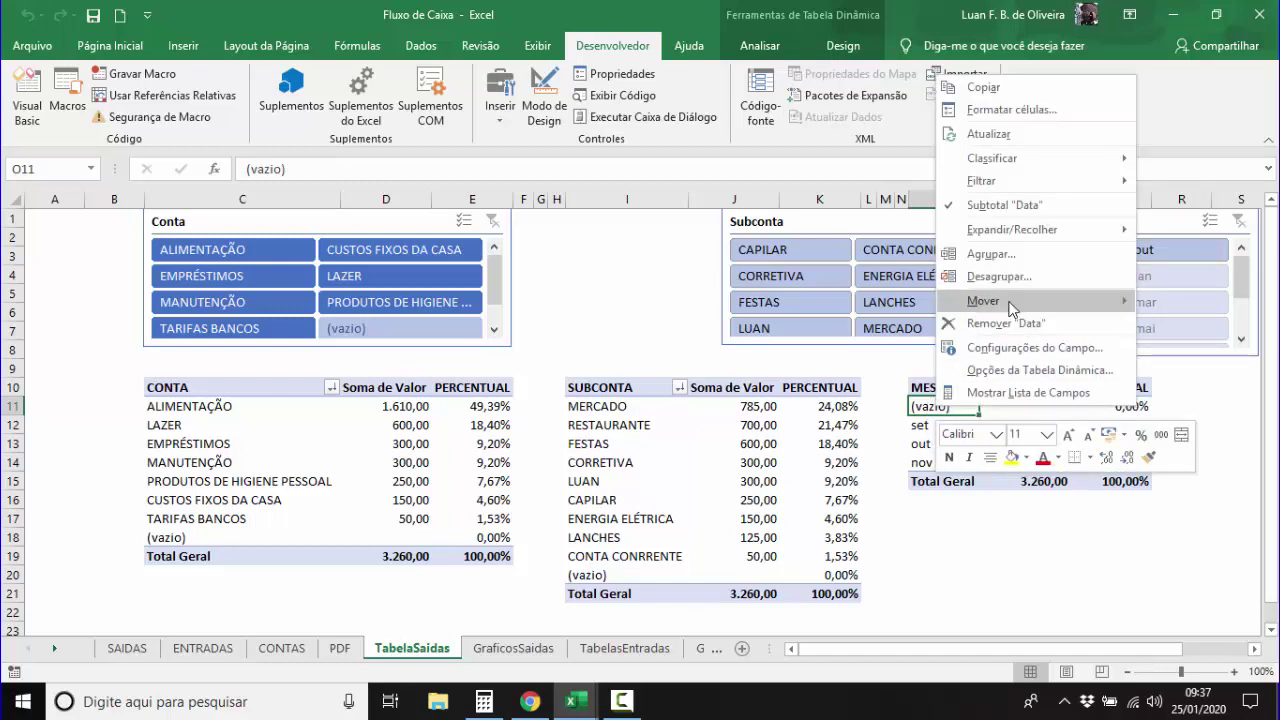
mouse_move(1010, 307)
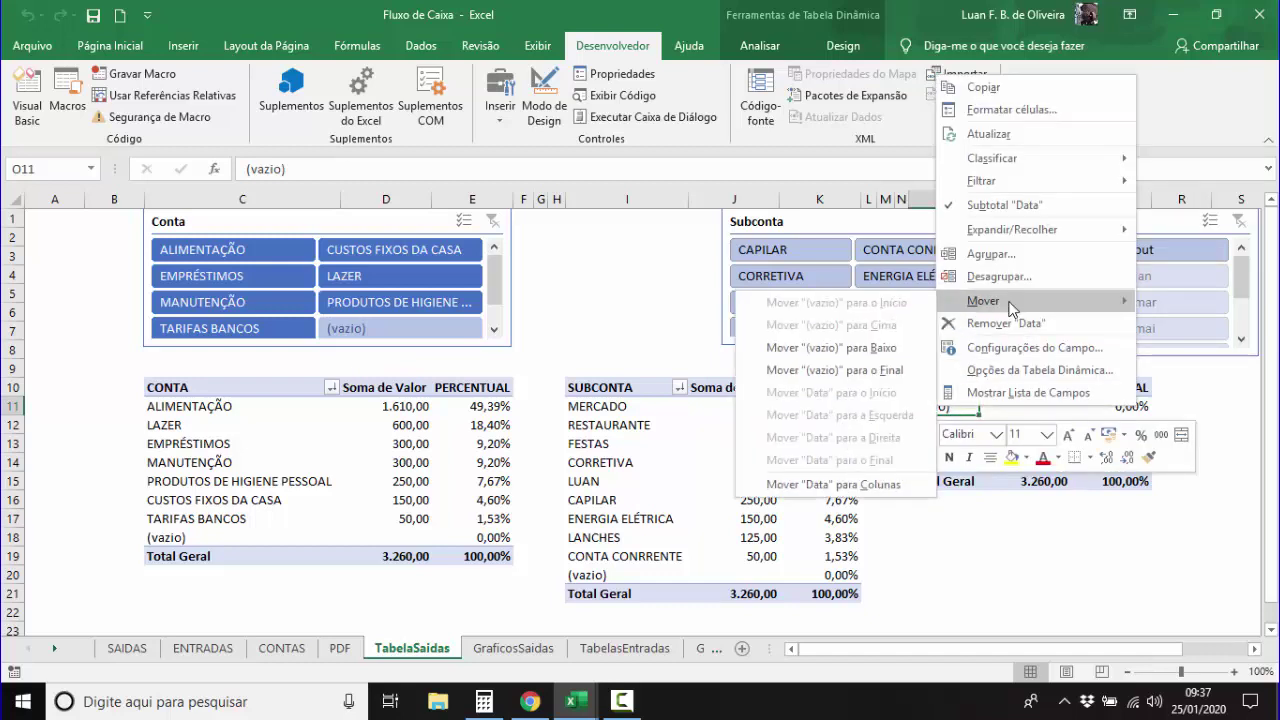
left_click(866, 372)
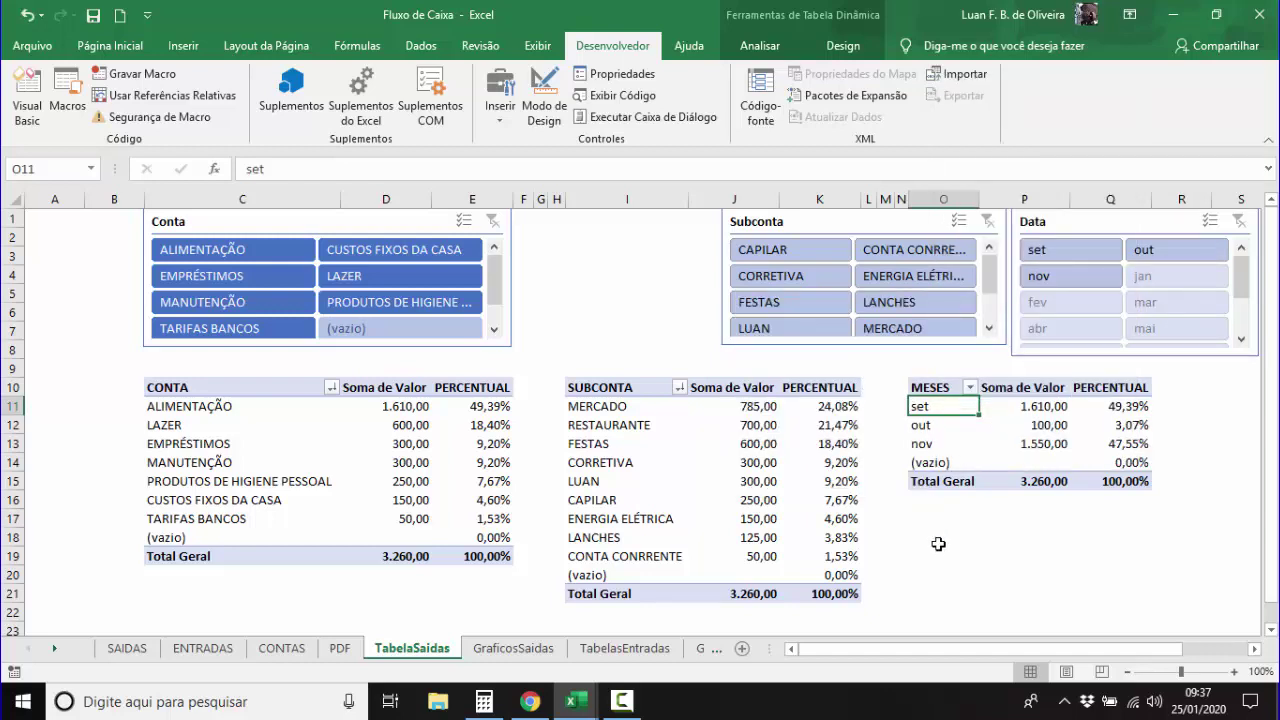
Review the set, out and (vazio) rows of MESES, then reopen the Visual Basic editor.
left_click(934, 465)
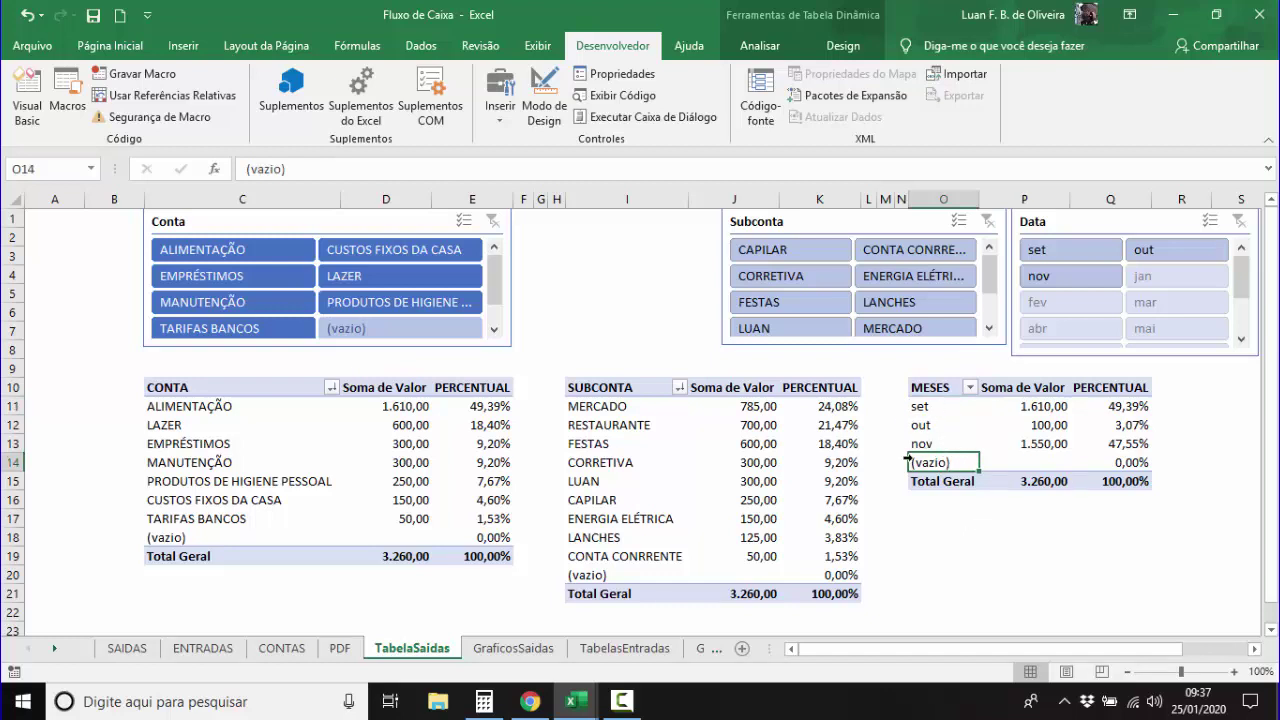
left_click(922, 426)
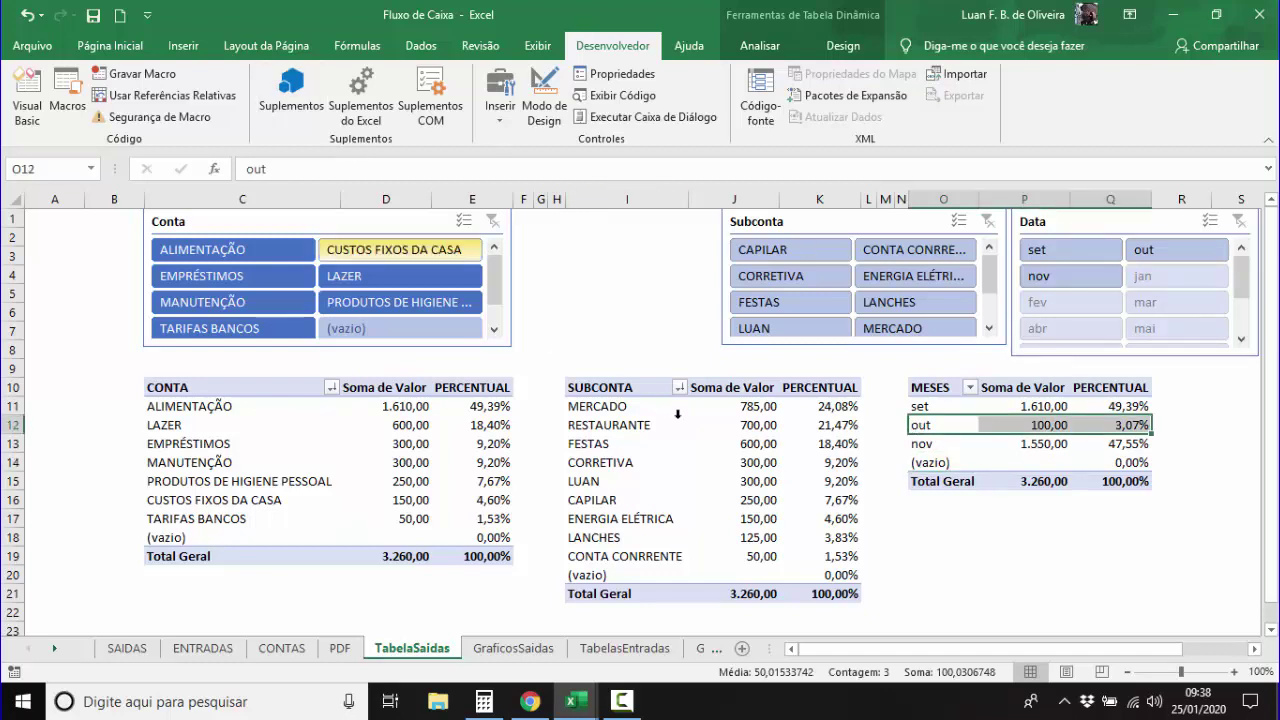
left_click(922, 408)
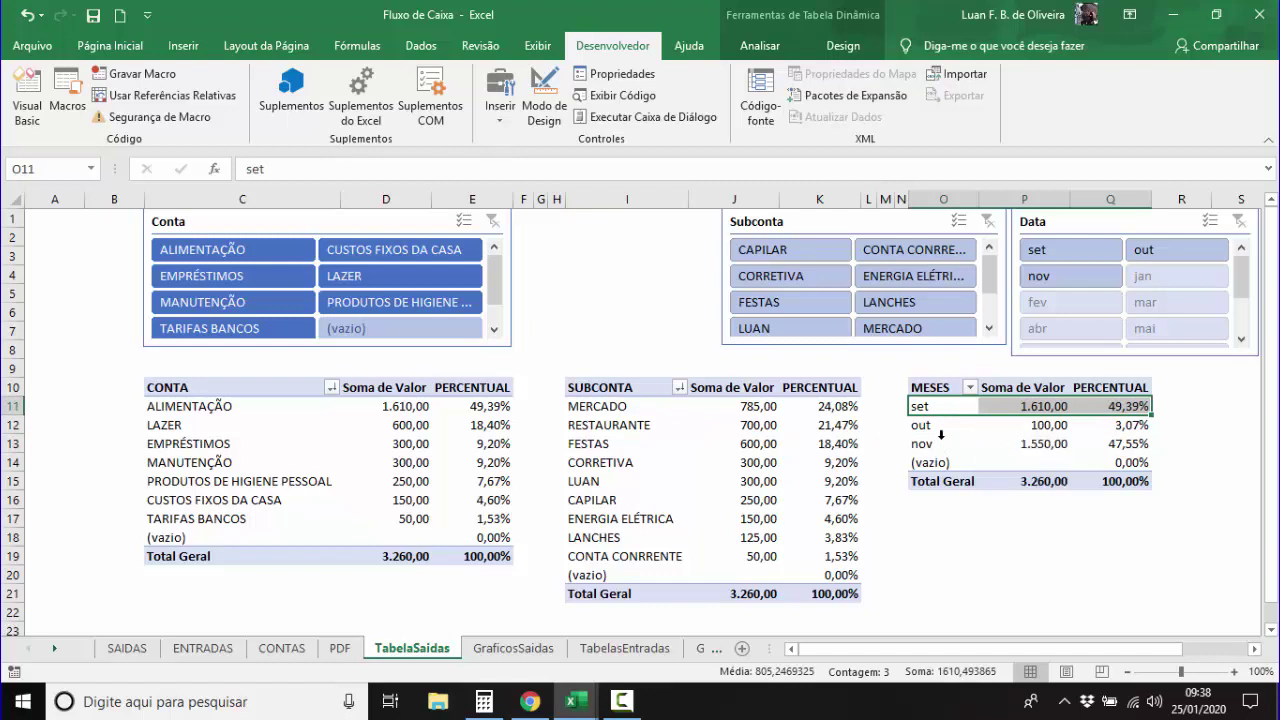
left_click(28, 95)
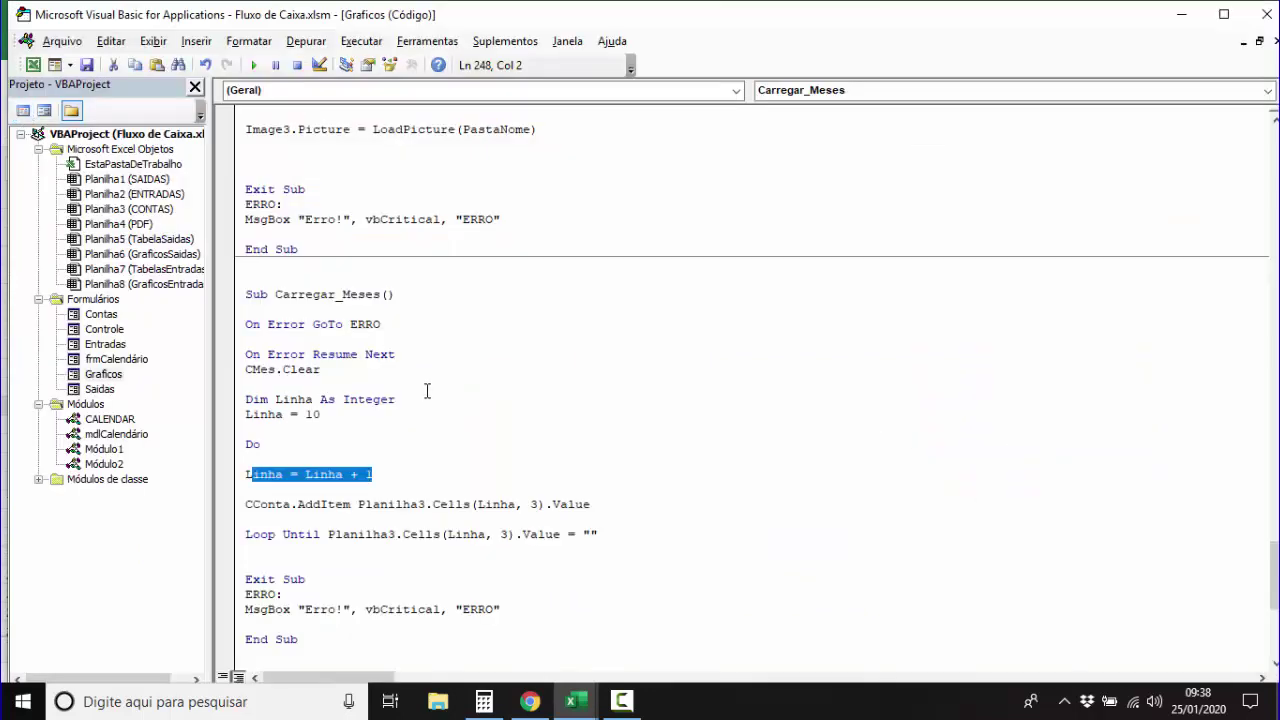
Identify which sheet object in the project tree corresponds to TabelaSaidas.
left_click(353, 504)
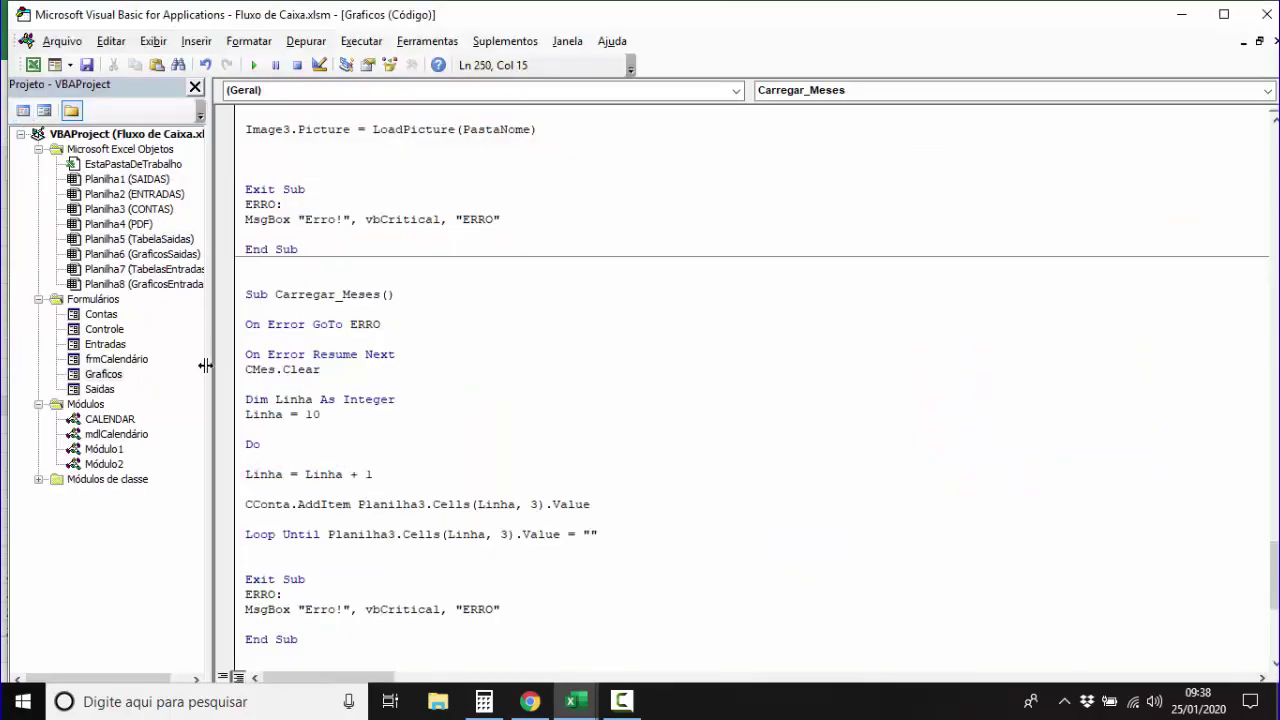
left_click(148, 240)
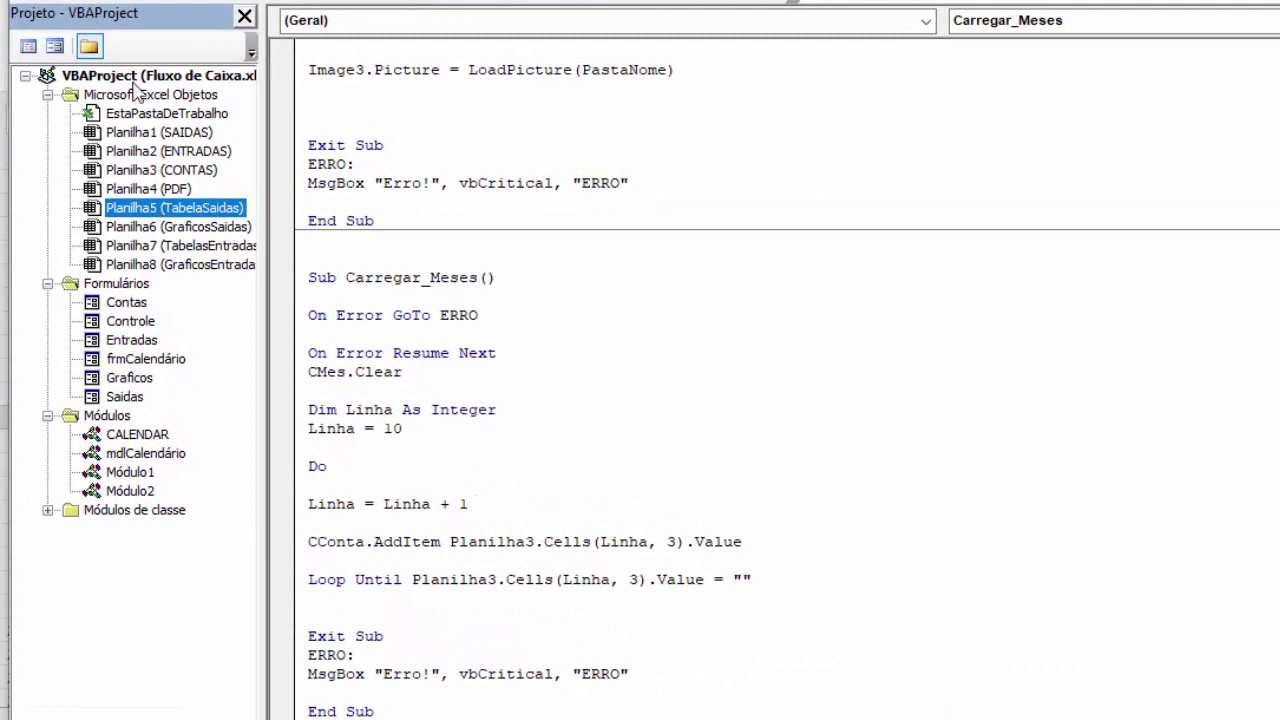
left_click(45, 12)
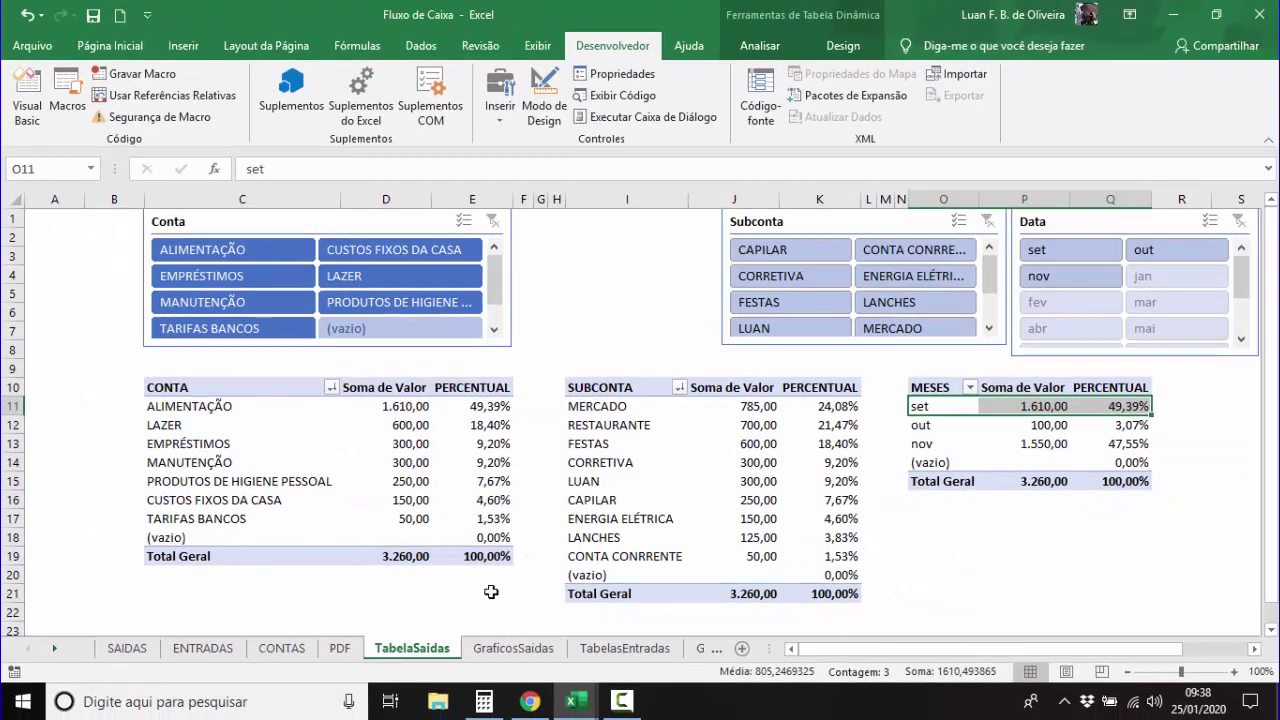
left_click(28, 110)
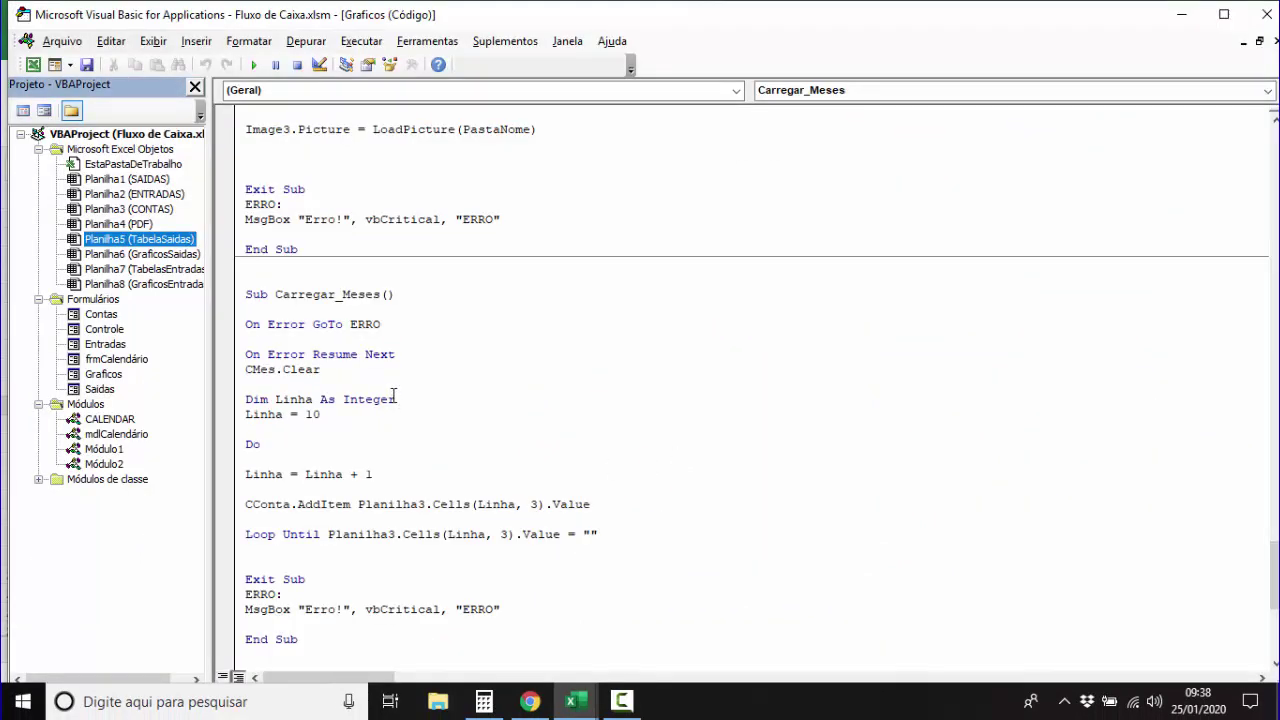
scroll(395, 398, "down", 2)
scroll(409, 472, "down", 1)
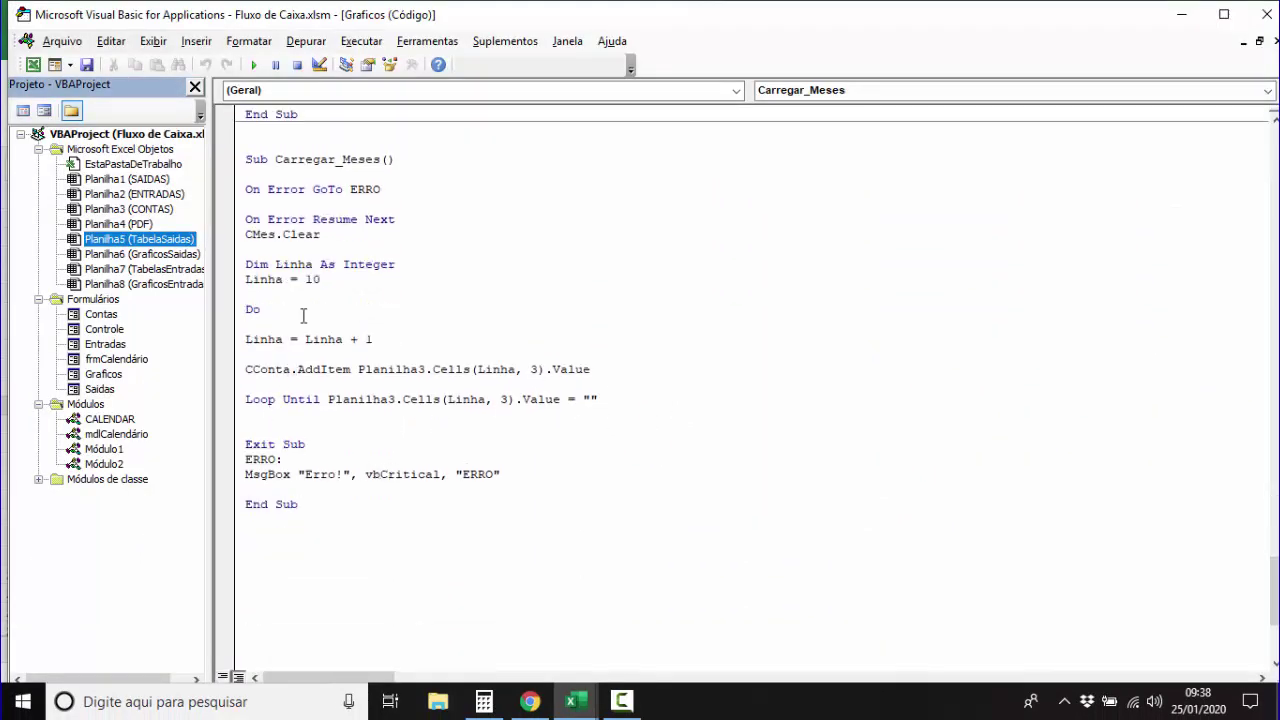
Replace CConta with CMes and Planilha3 with Planilha5 on the AddItem and Loop Until lines.
double_click(261, 235)
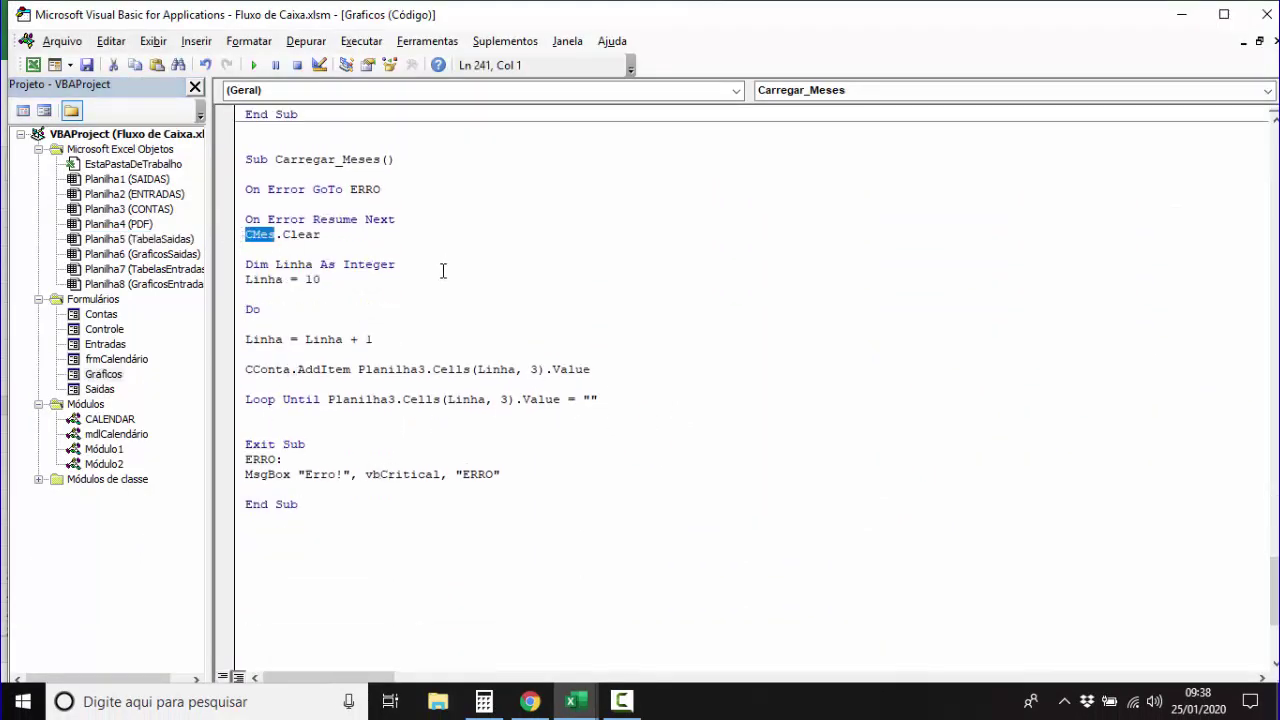
key("ctrl+c")
left_click(289, 369)
double_click(268, 369)
key("ctrl+v")
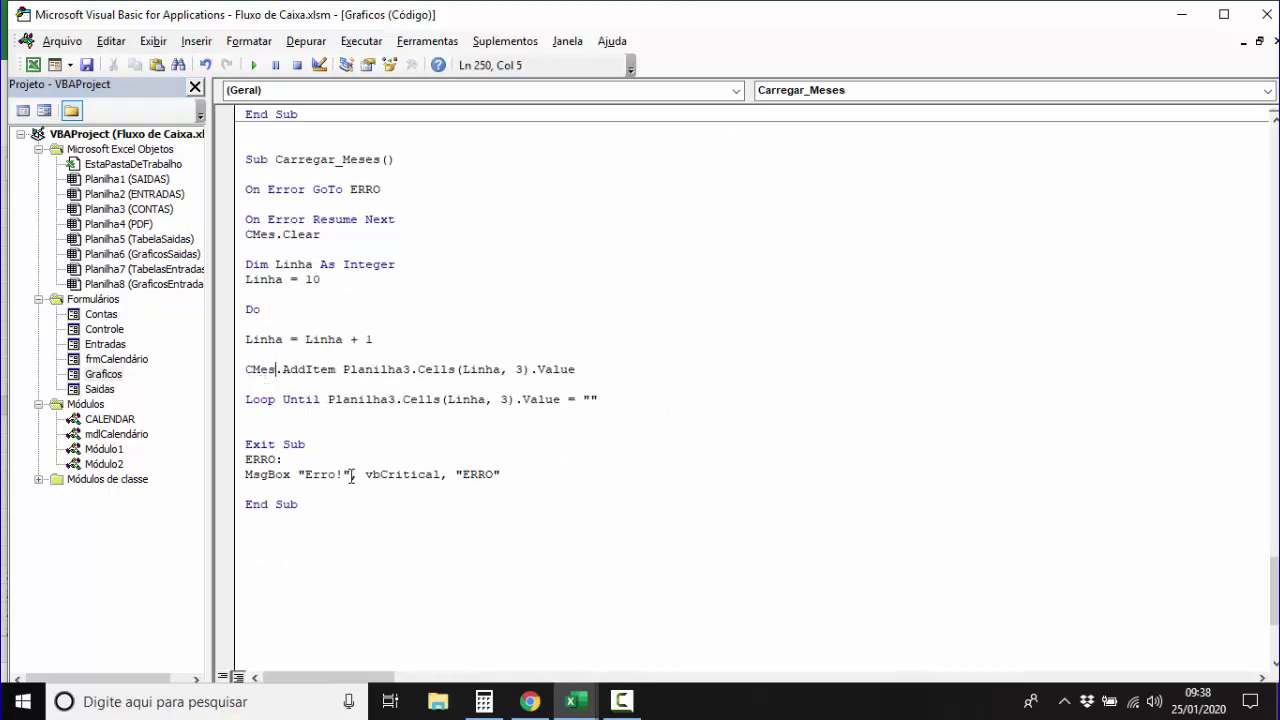
left_click(410, 372)
key("BackSpace")
type("5")
key("BackSpace")
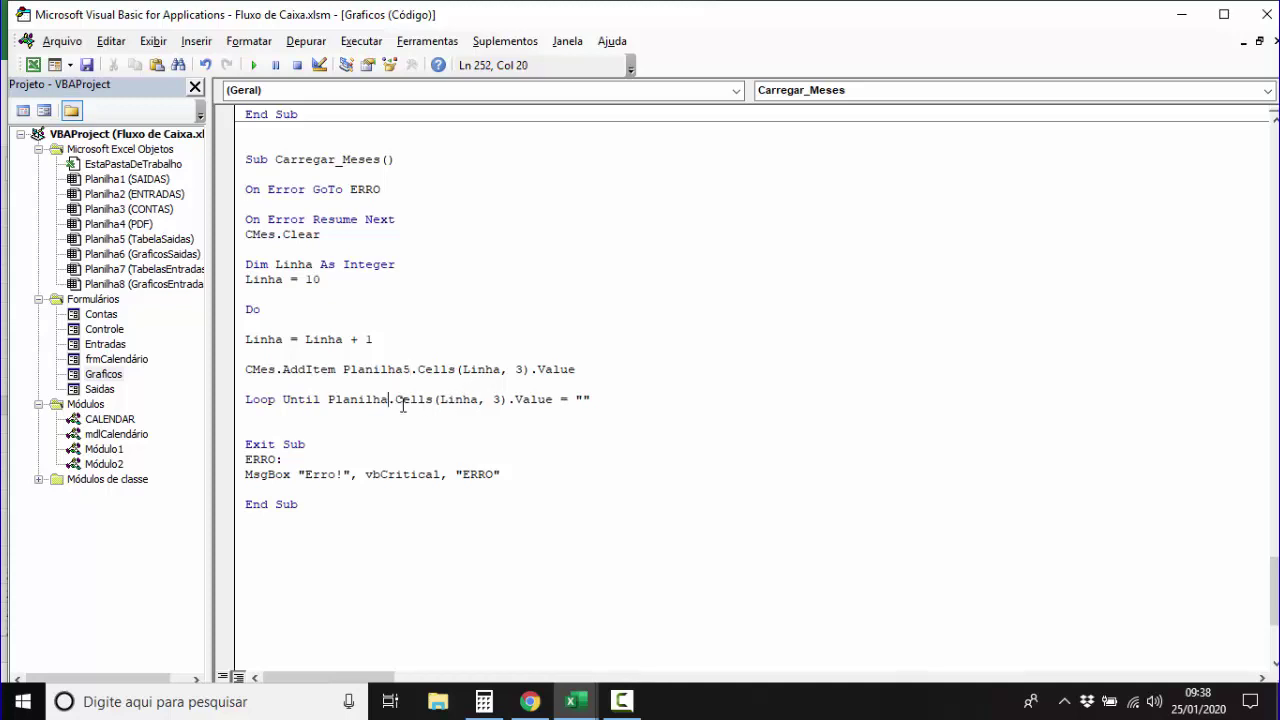
type("5")
Review the loop's column 3 reference and empty-value stop condition, then count columns from A11 in Excel.
left_click(432, 371)
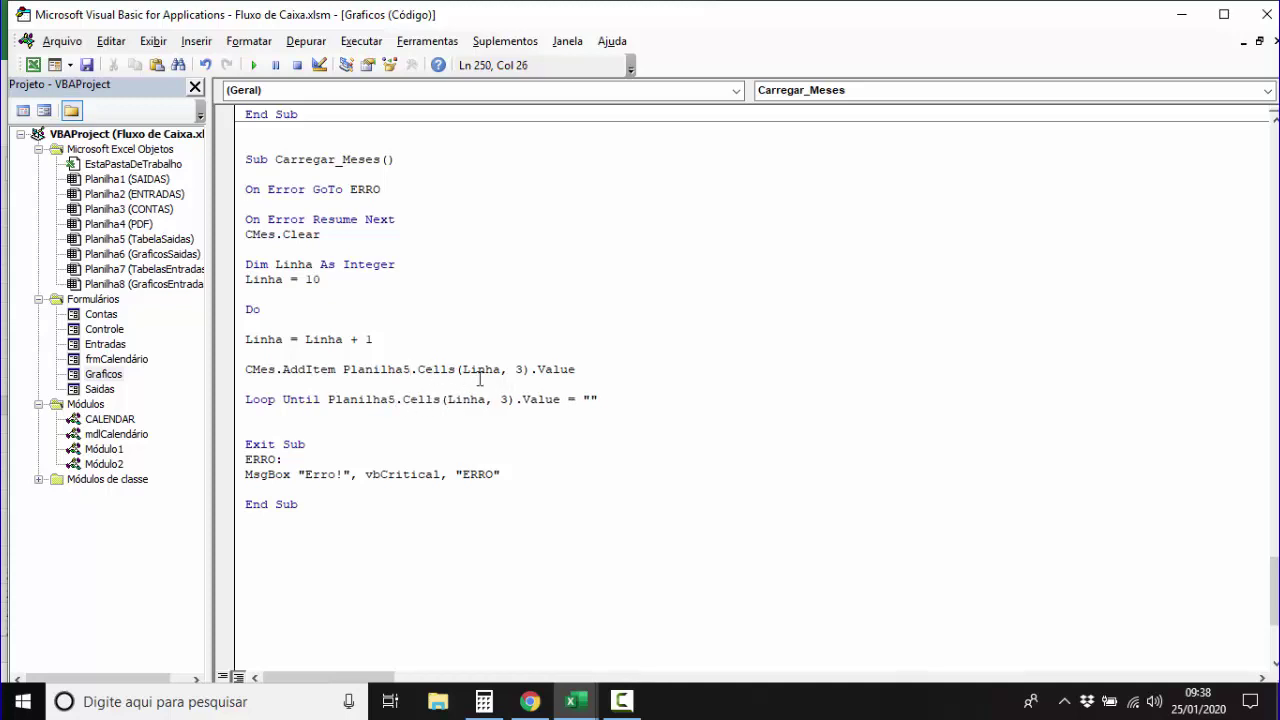
left_click(480, 371)
left_click_drag(240, 308, 659, 410)
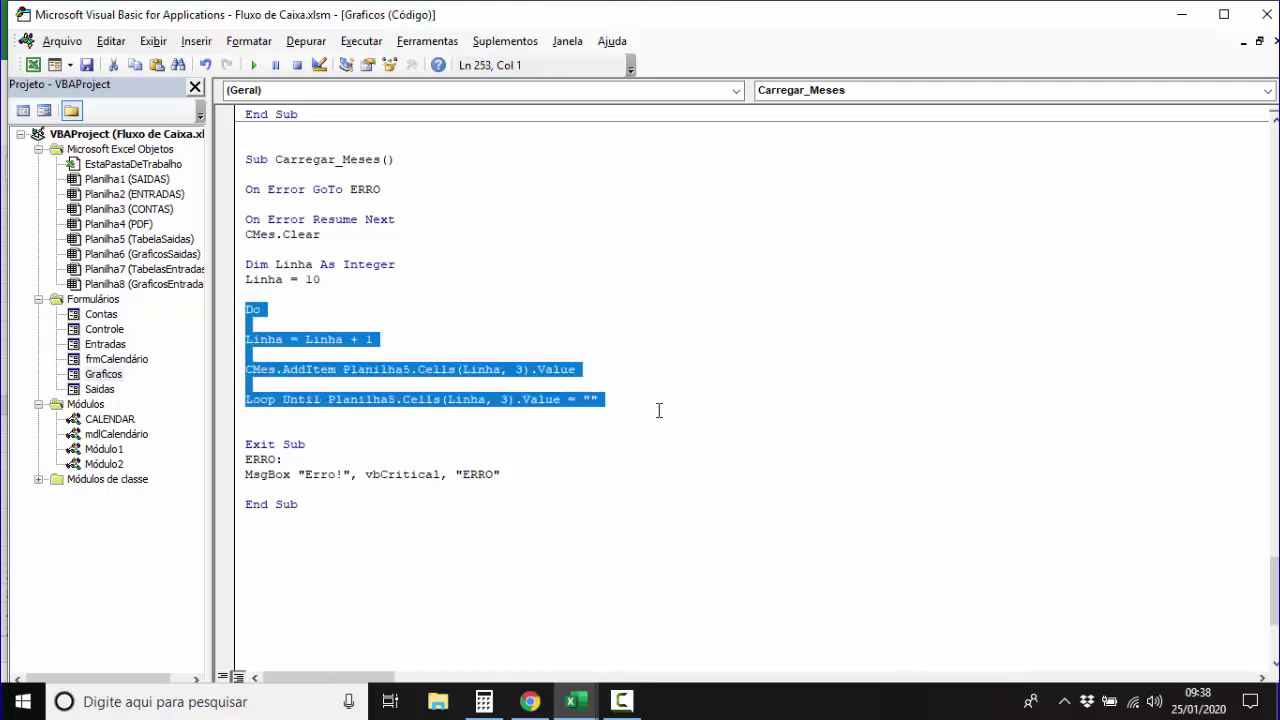
left_click_drag(245, 309, 590, 420)
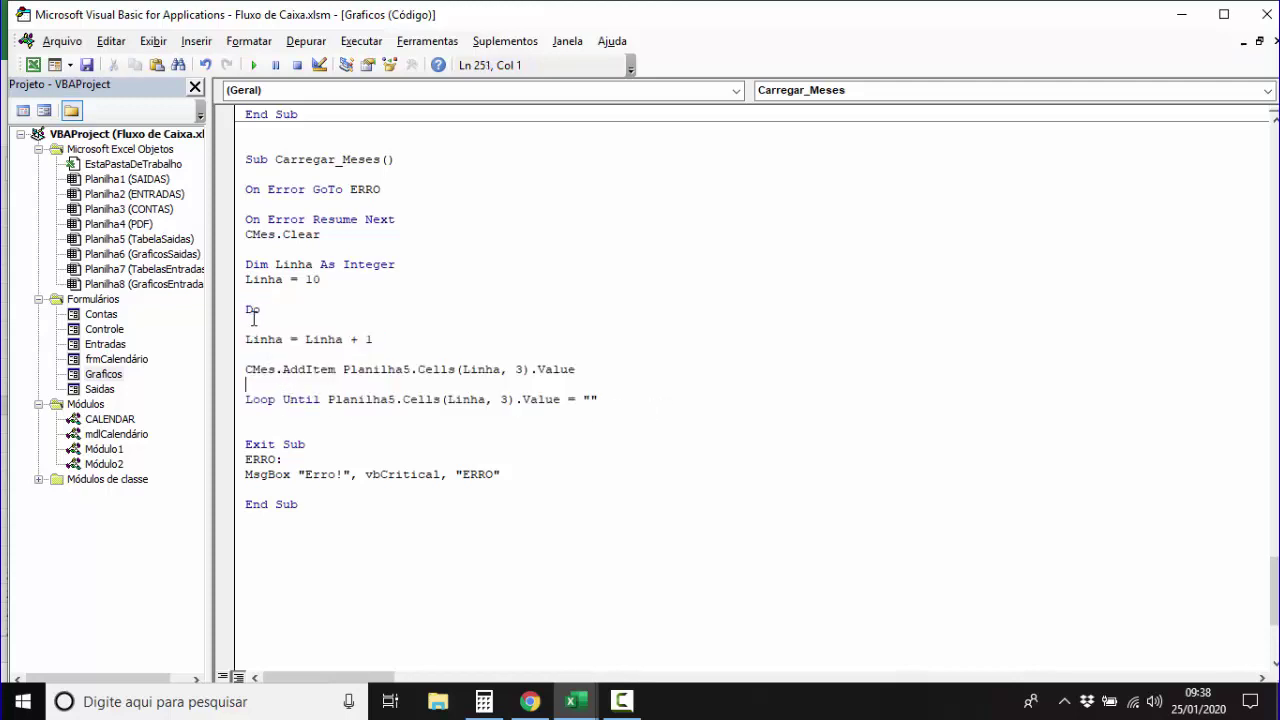
left_click(538, 430)
left_click(590, 399)
left_click(477, 388)
left_click(527, 370)
left_click(33, 65)
left_click(30, 408)
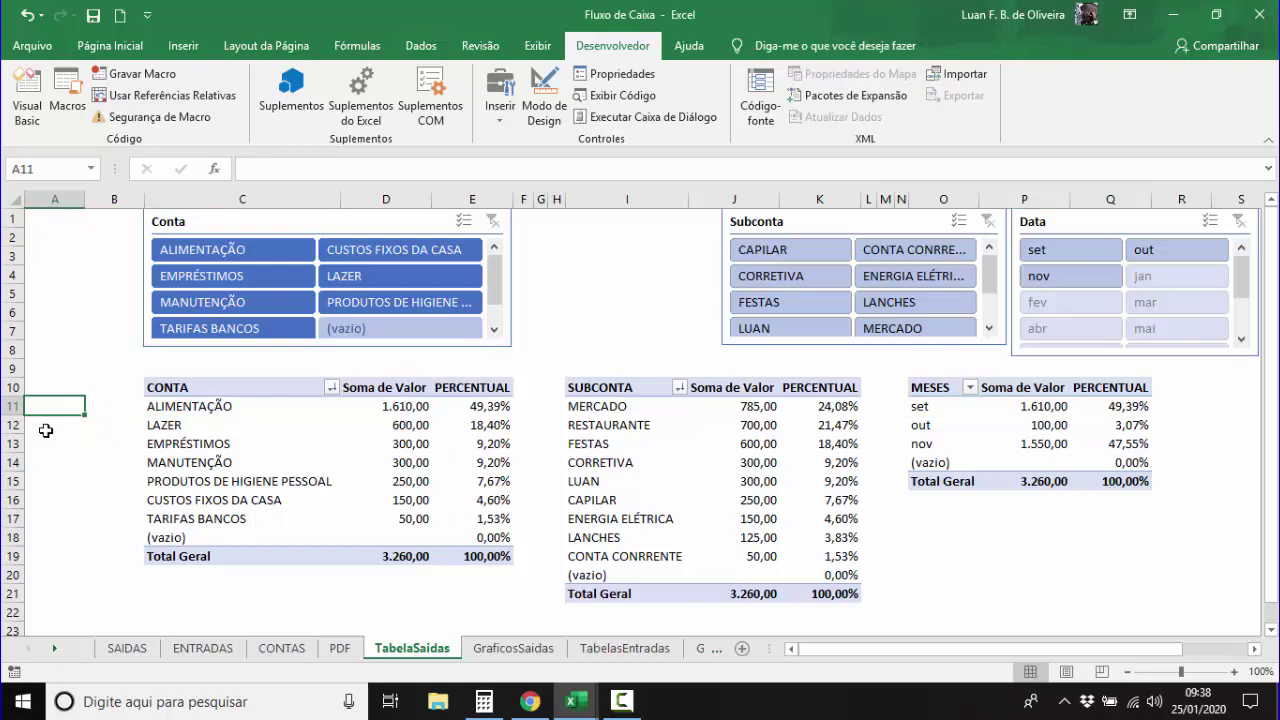
Count across row 11 of TabelaSaidas to find the month labels in column O (15).
key("Right")
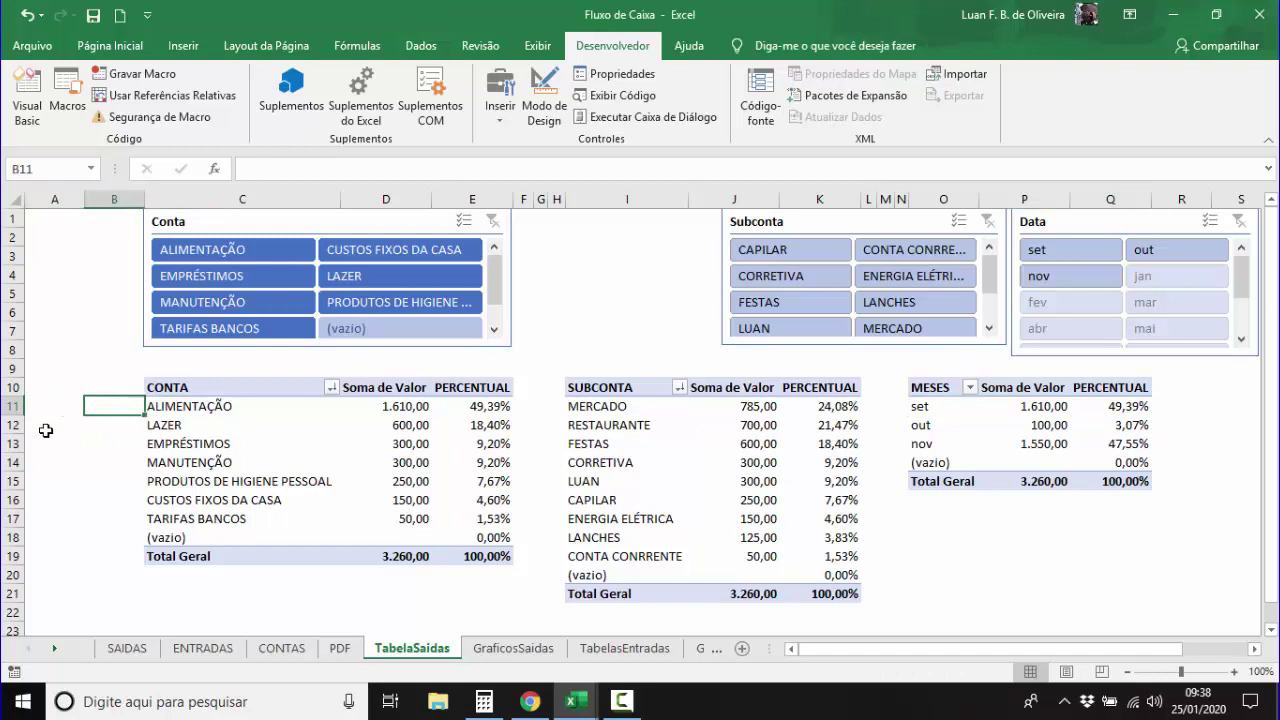
key("Right")
key("Right")
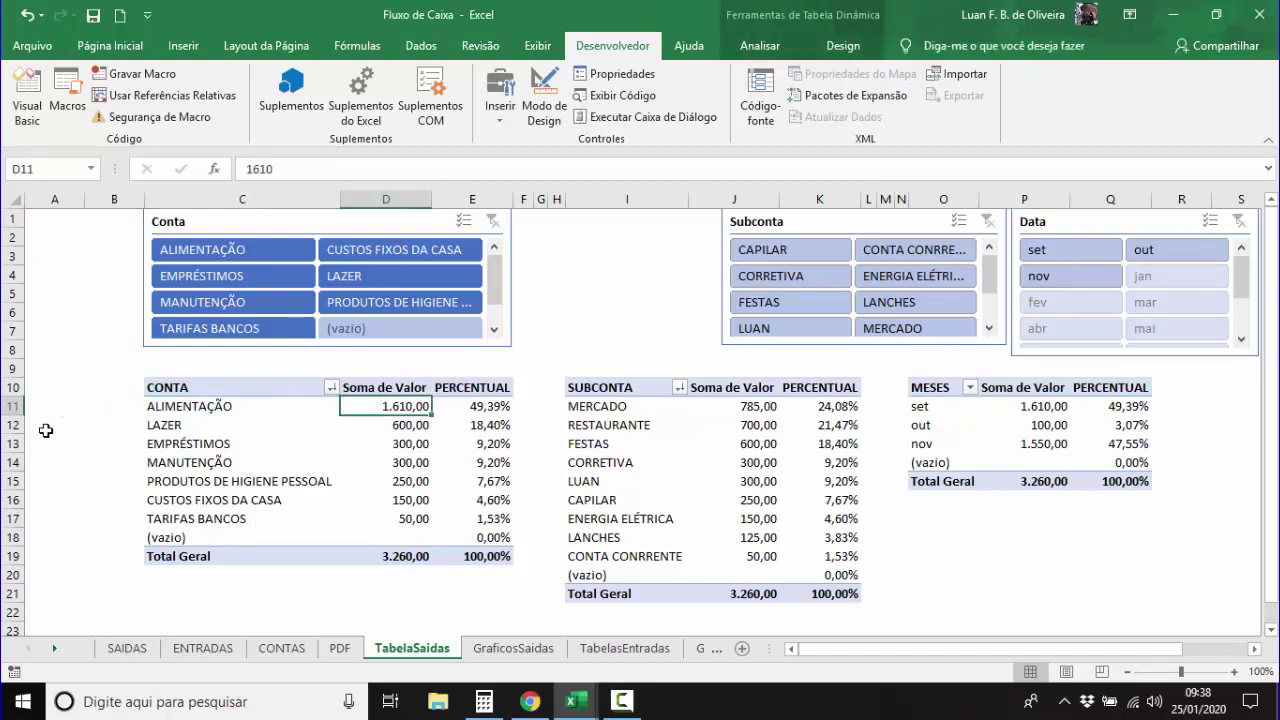
key("Right")
key("Right")
key("Right")
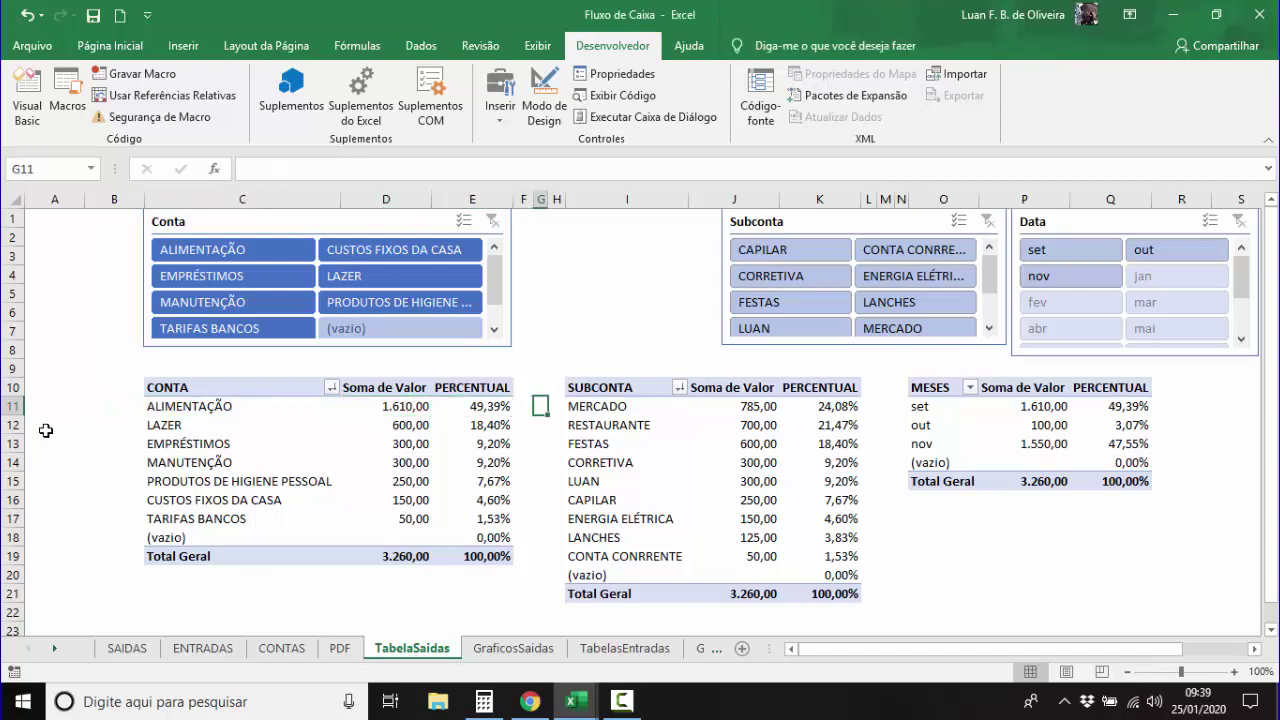
key("Right")
key("Right")
key("Right")
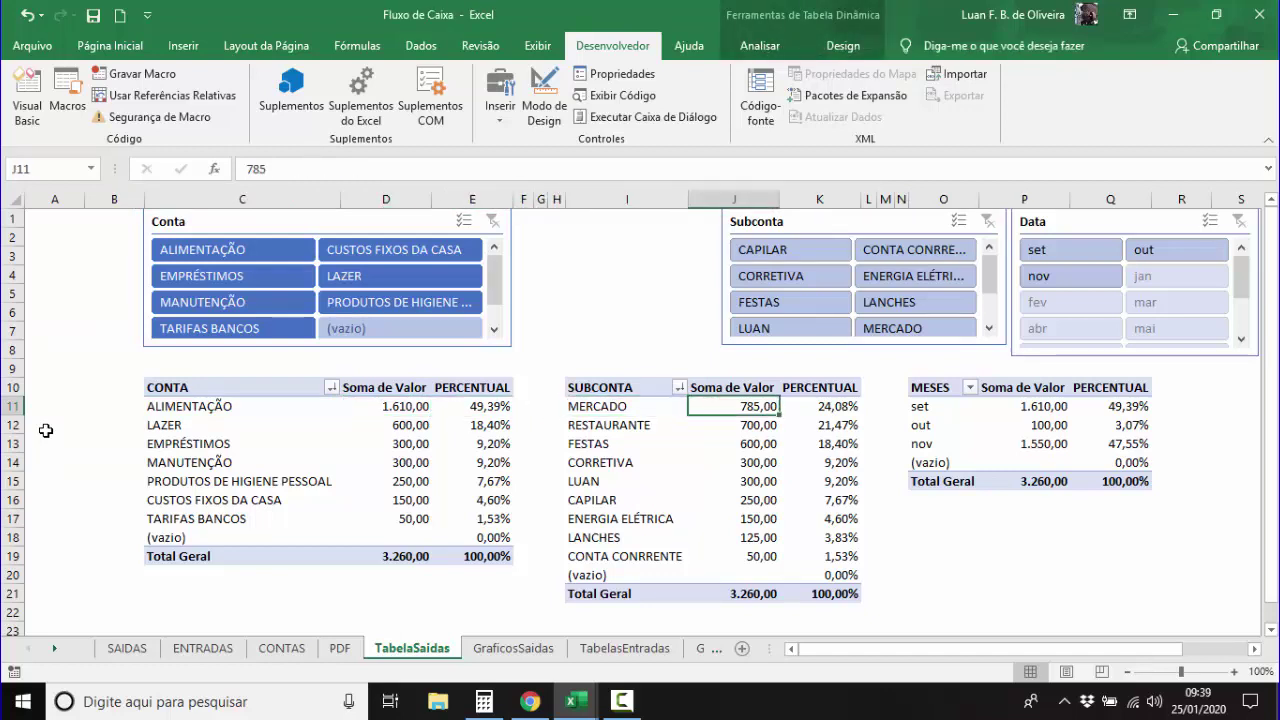
key("Right")
key("Right")
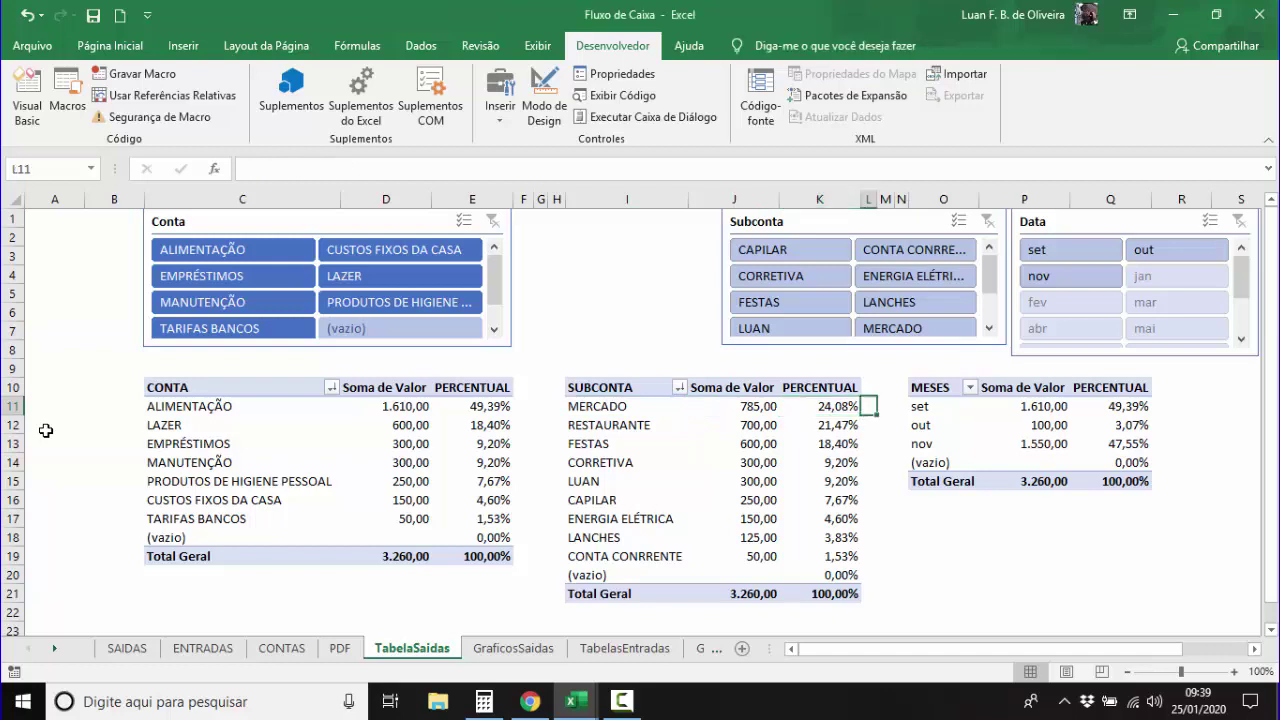
key("Right")
key("Right")
key("Right")
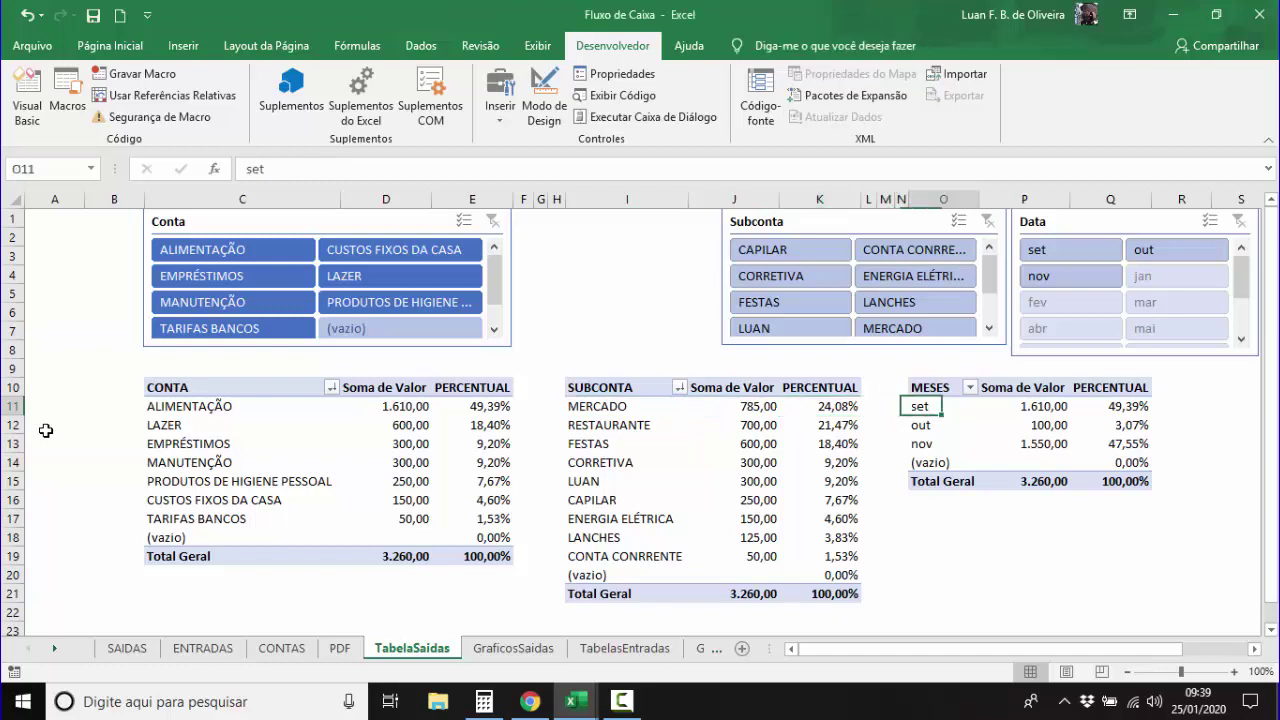
Change Cells(Linha, 3) to Cells(Linha, 15) in Carregar_Meses' AddItem and Loop Until lines.
left_click(30, 100)
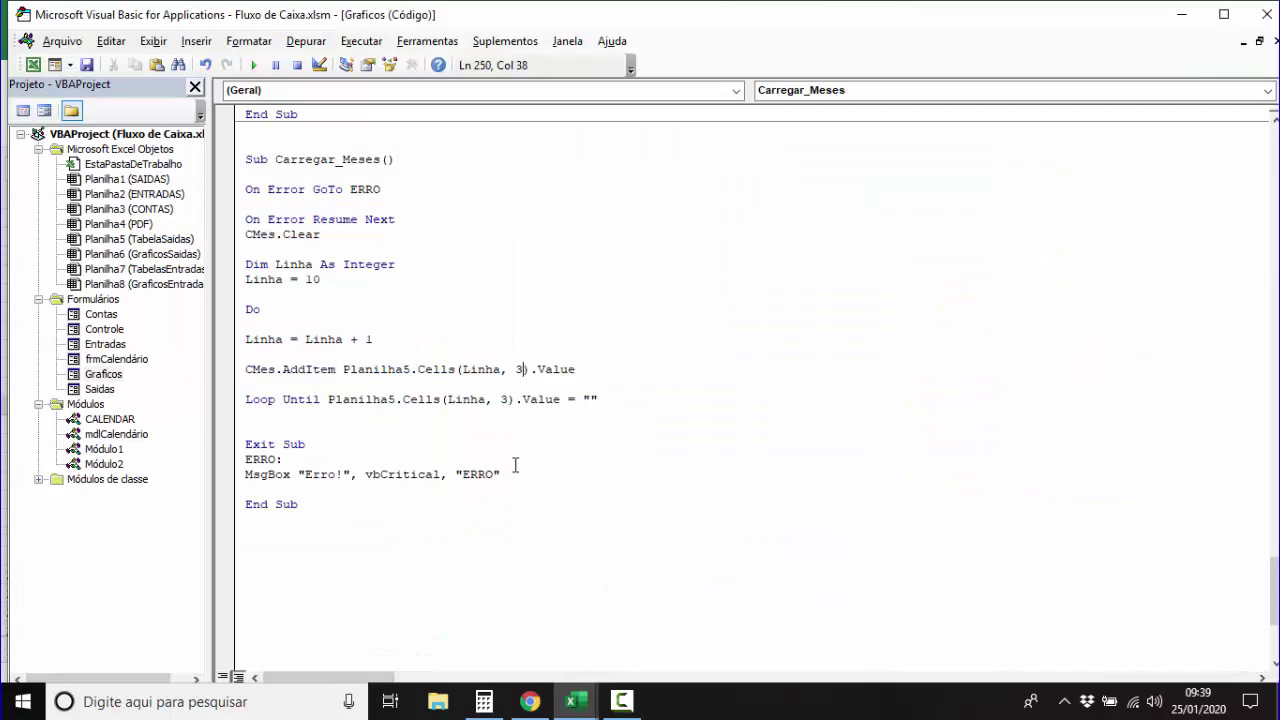
key("BackSpace")
type("15")
double_click(507, 401)
type("15")
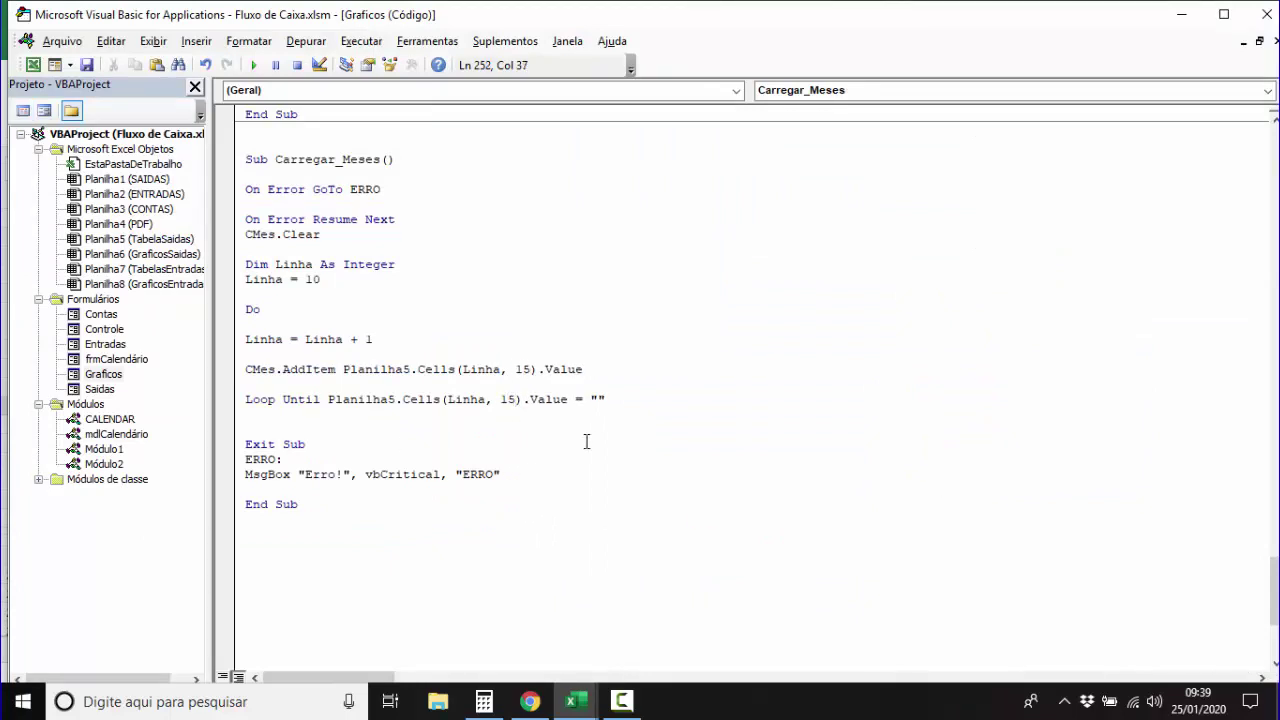
left_click(358, 426)
left_click(33, 64)
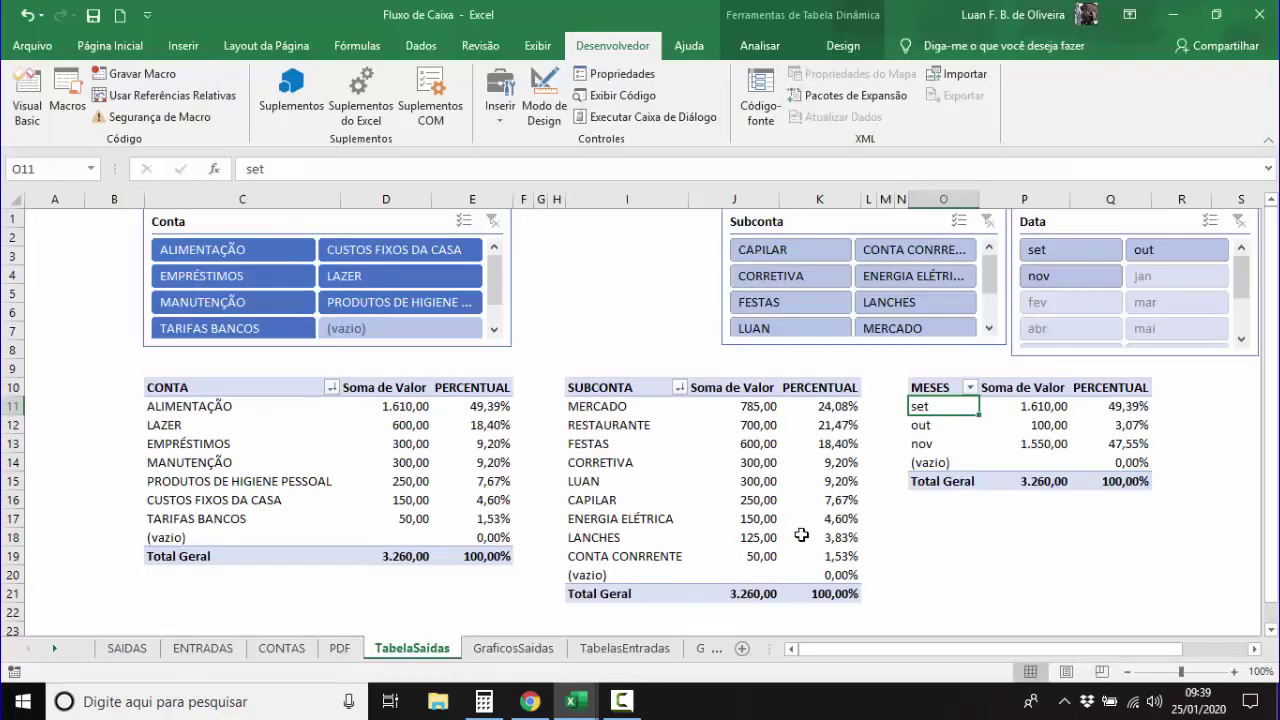
Inspect the MESES pivot cells, including (vazio) in O14 and Total Geral in O15.
left_click(928, 462)
left_click(938, 474)
left_click(950, 484)
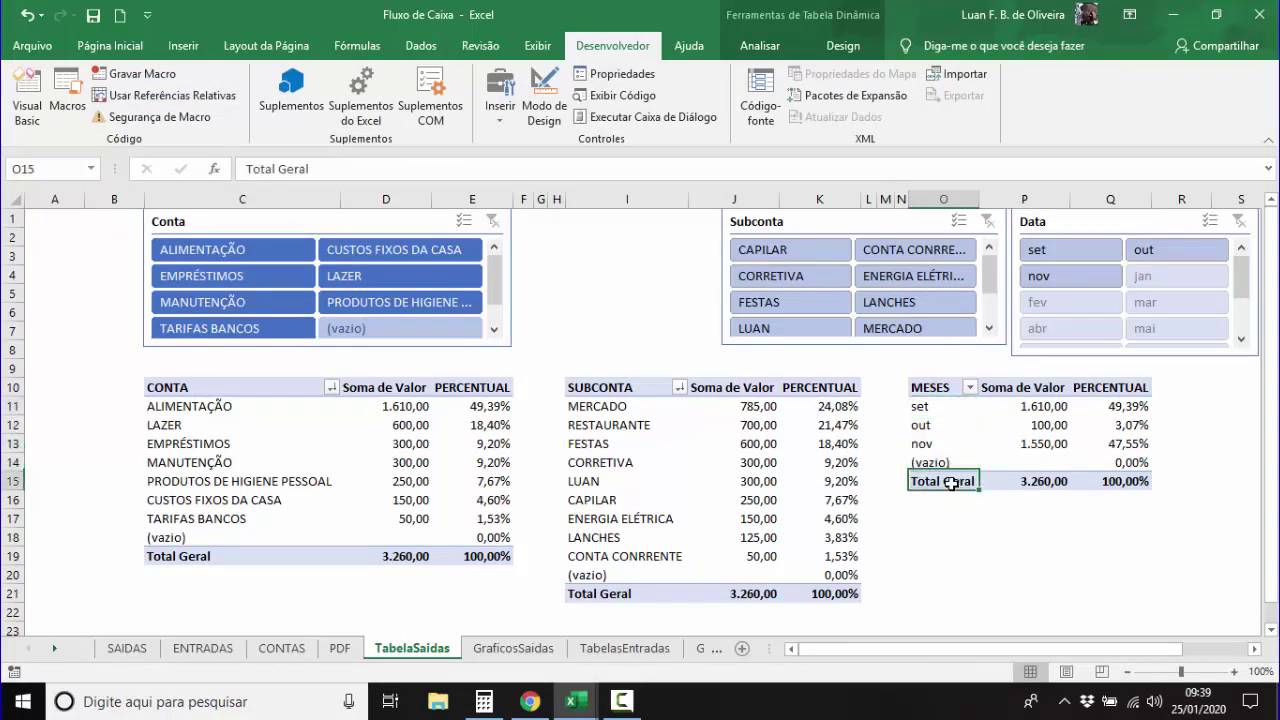
left_click(949, 501)
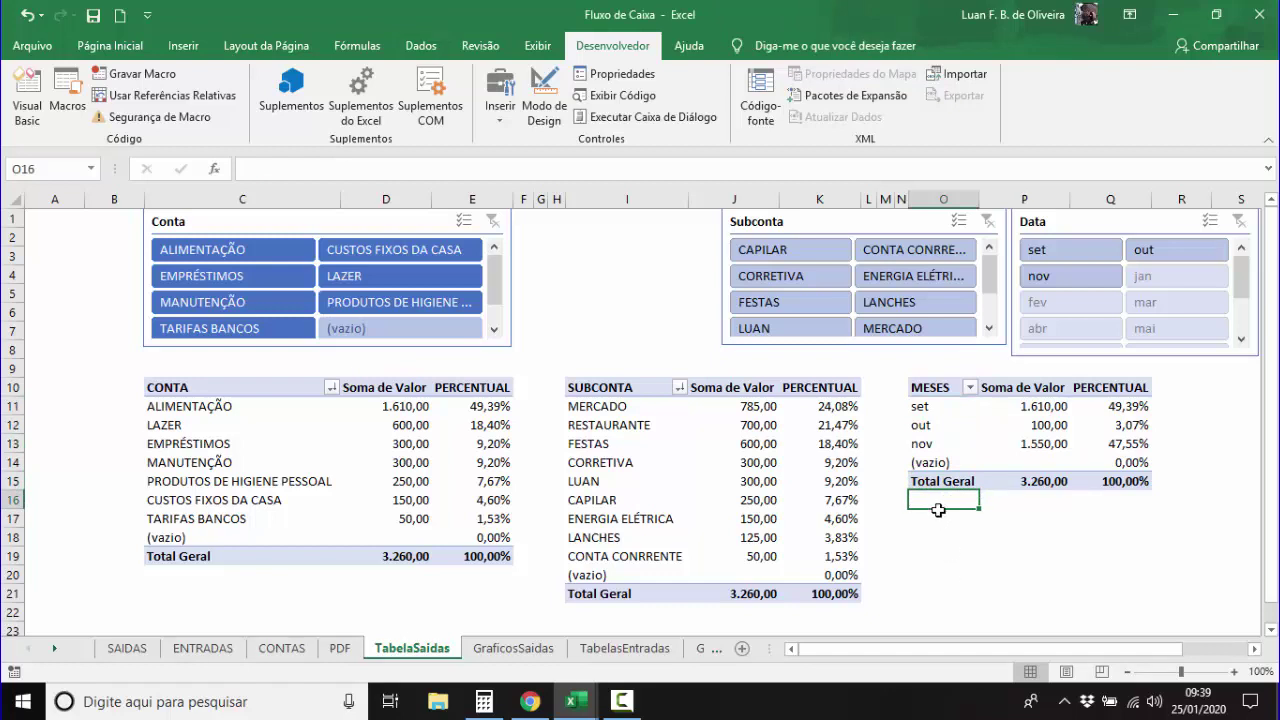
left_click(933, 463)
left_click(935, 481)
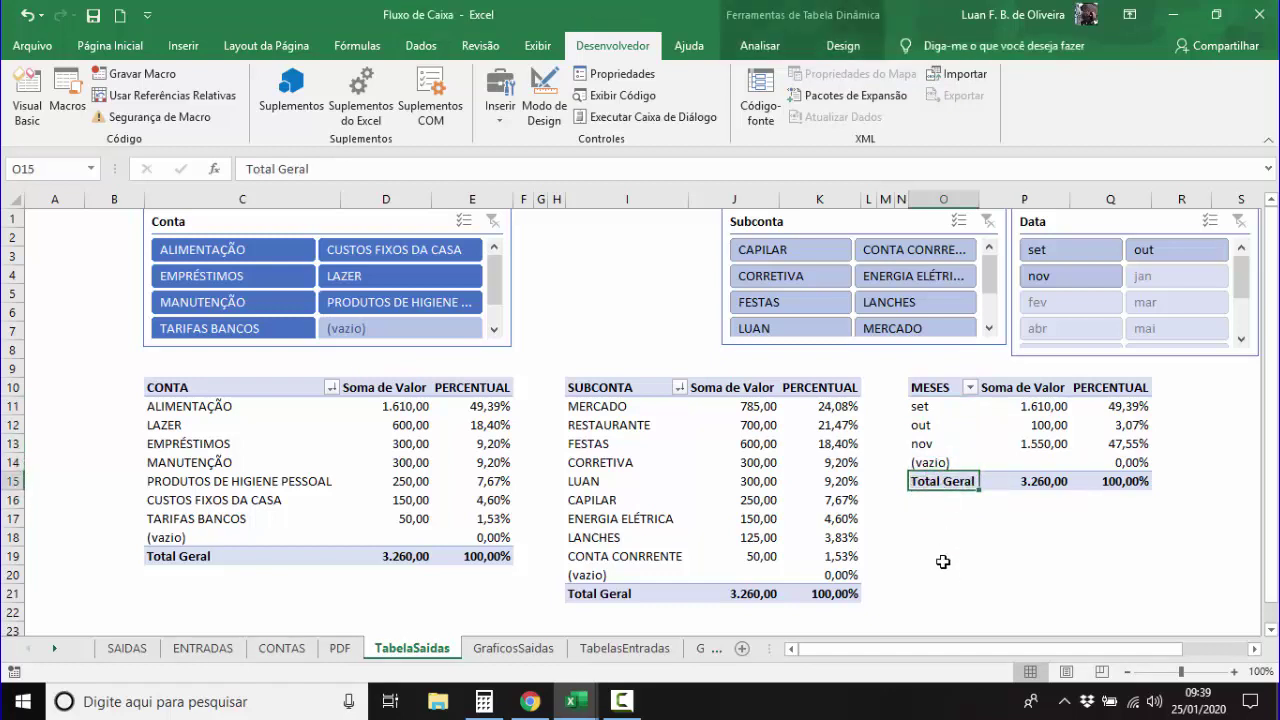
left_click(927, 466)
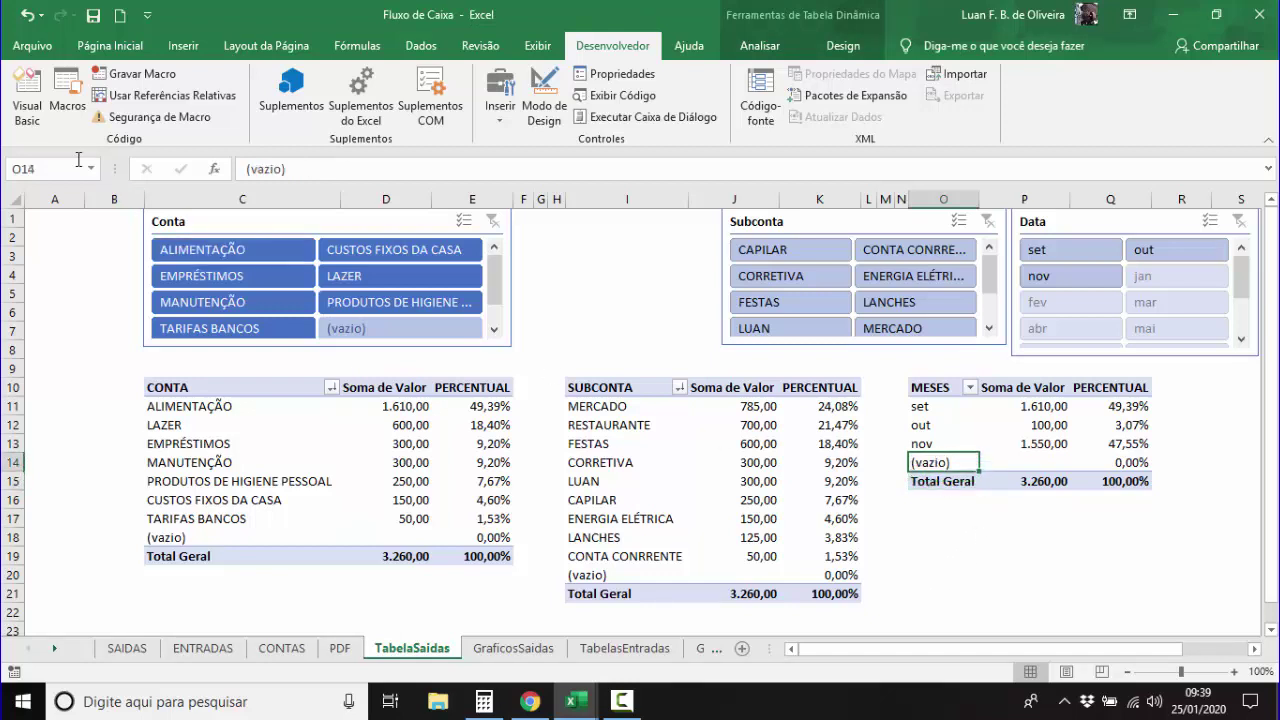
Add an 'If Planilha5.Cells(Linha, 15).Value <> "" Then' line above CMes.AddItem.
left_click(27, 100)
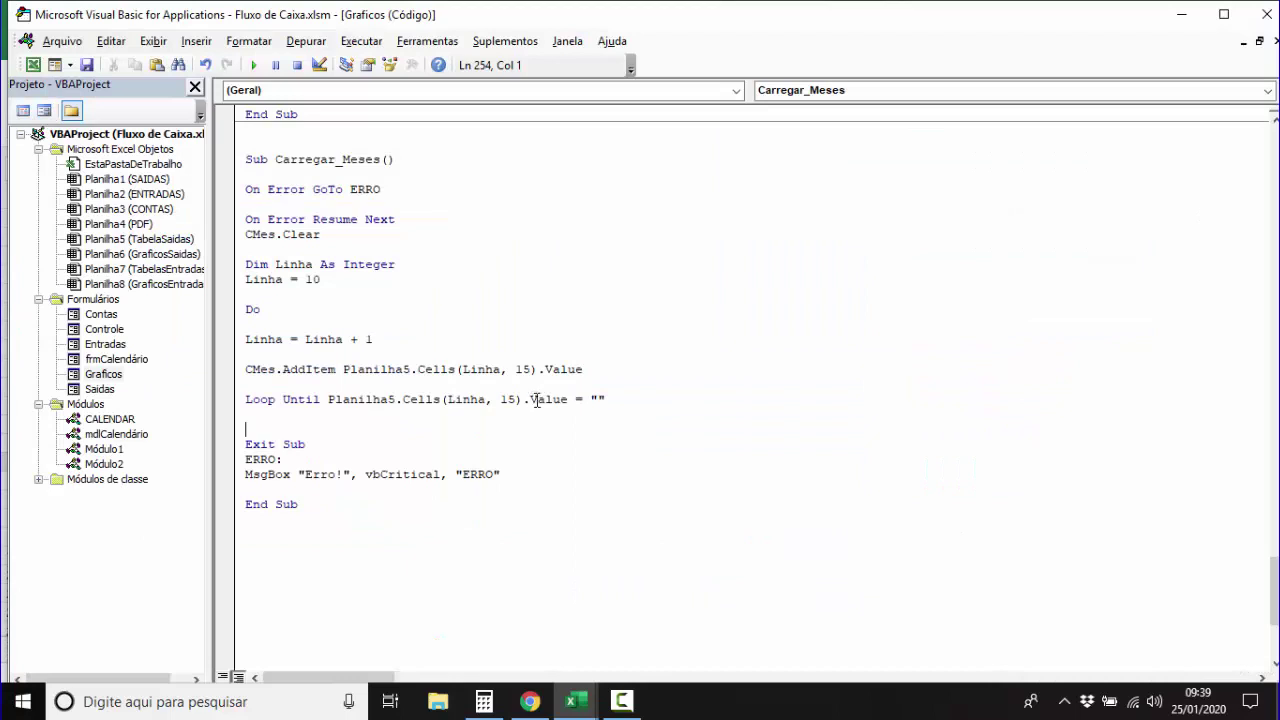
left_click_drag(589, 369, 343, 369)
key("ctrl+c")
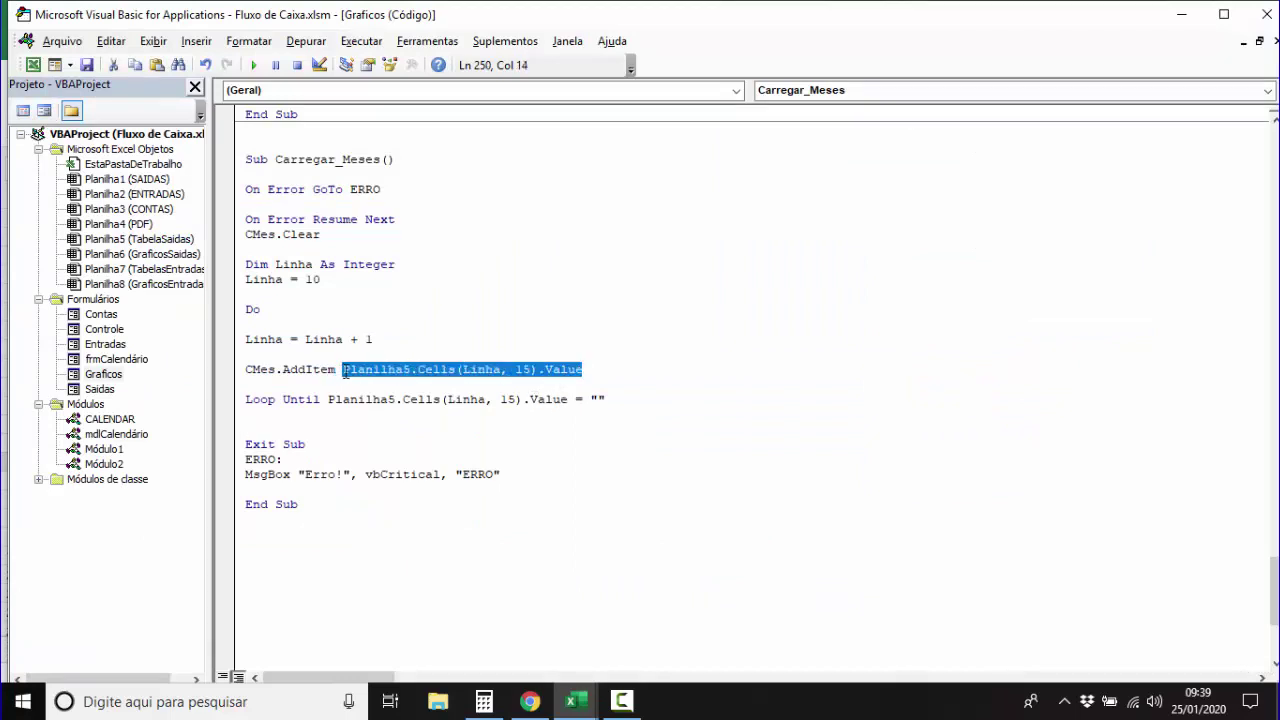
left_click(260, 355)
key("Return")
type("if")
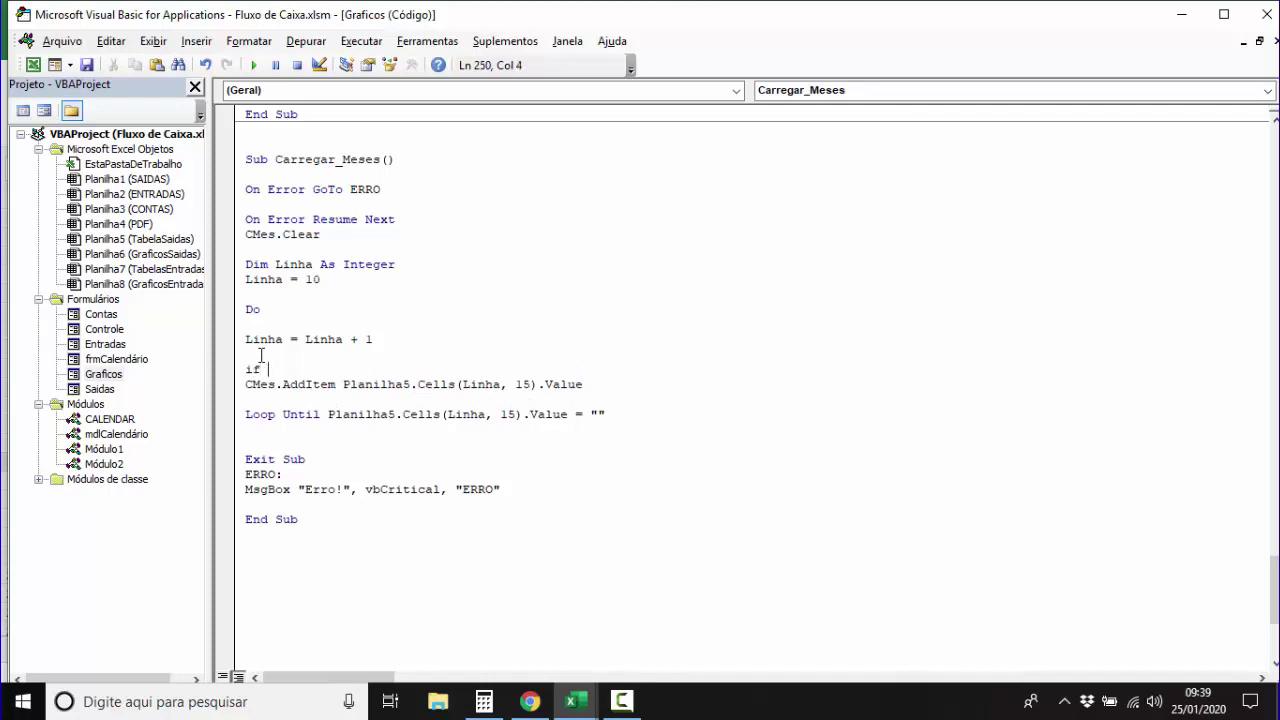
key("ctrl+v")
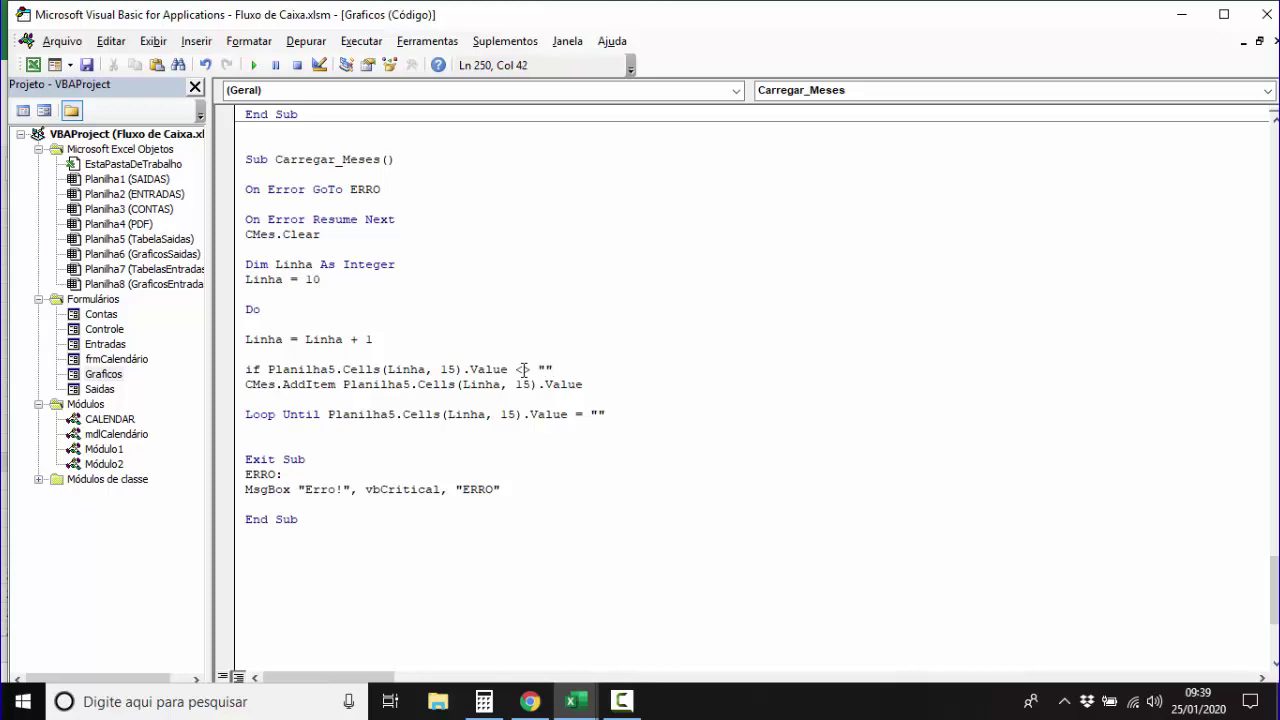
type("hen")
Close the block with End If after the AddItem line.
left_click(277, 401)
type("if")
key("Return")
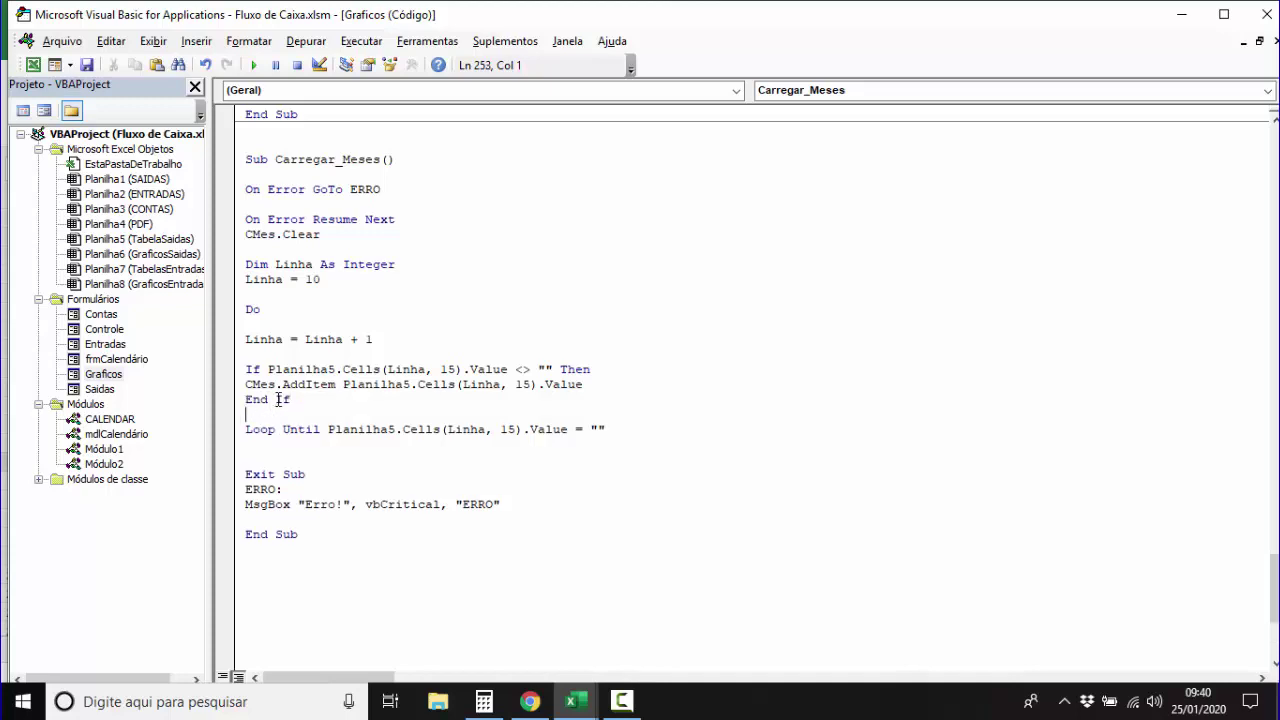
left_click_drag(245, 384, 336, 384)
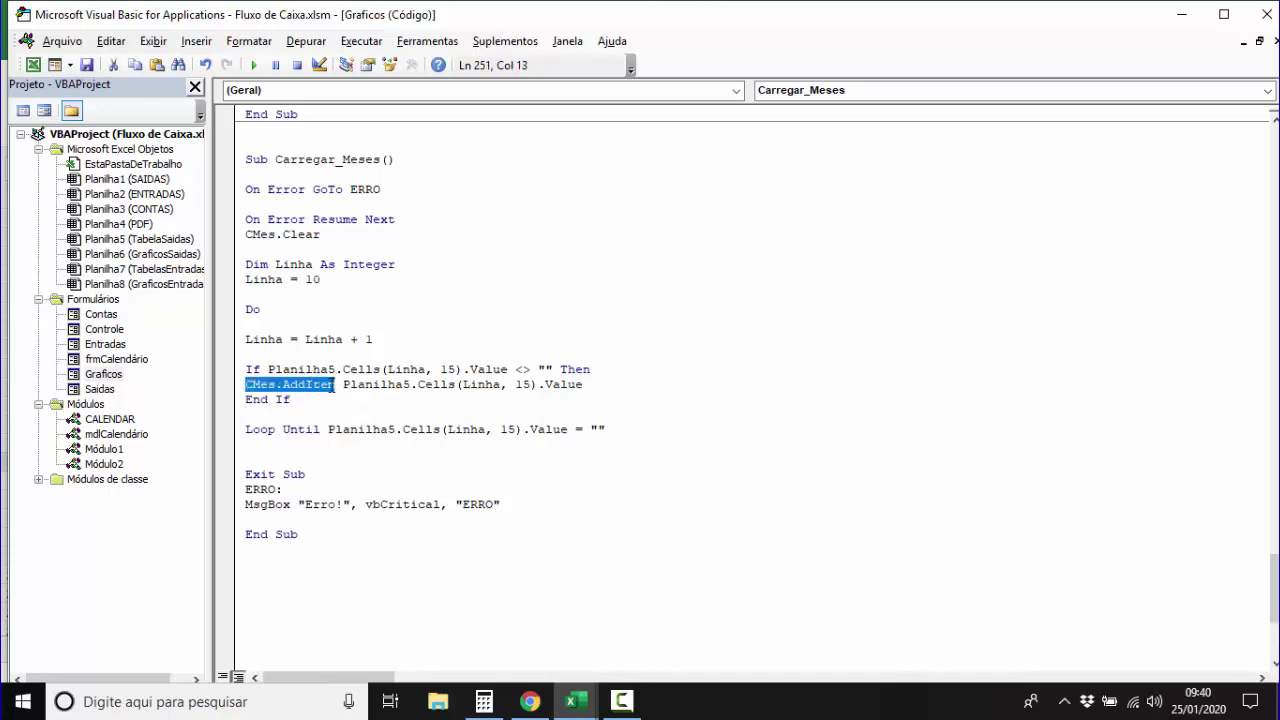
left_click(313, 404)
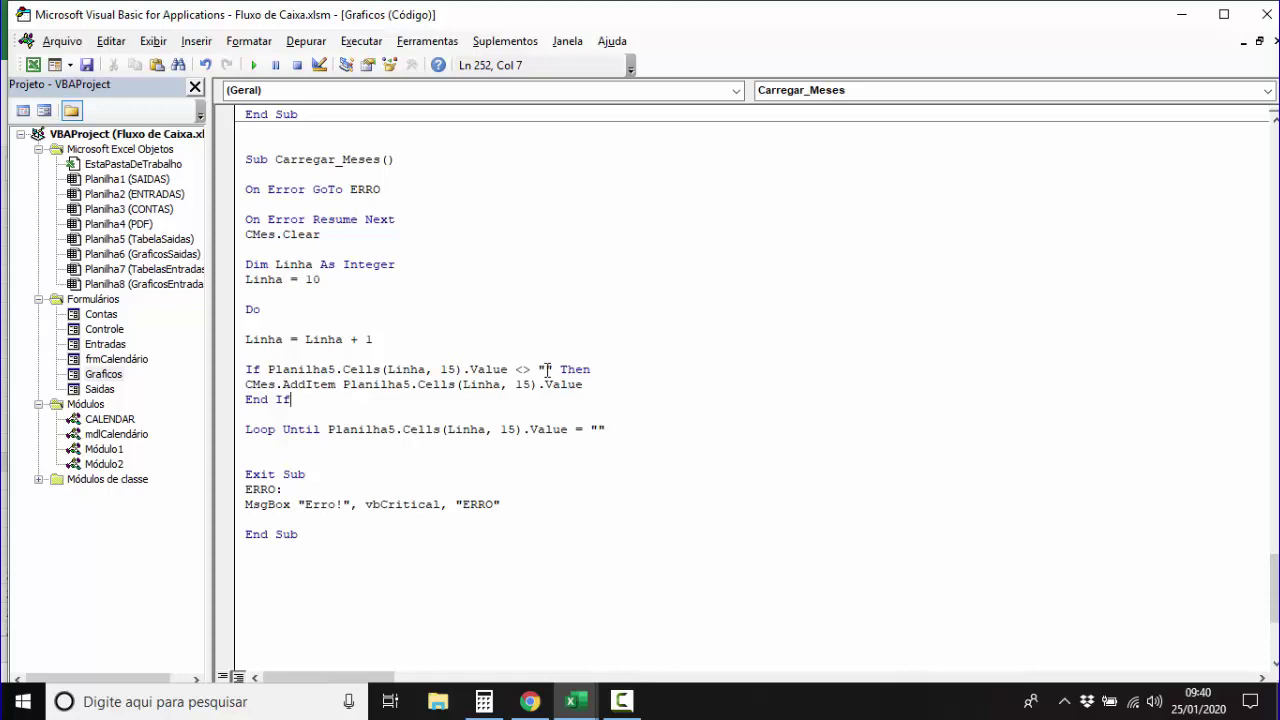
left_click(33, 64)
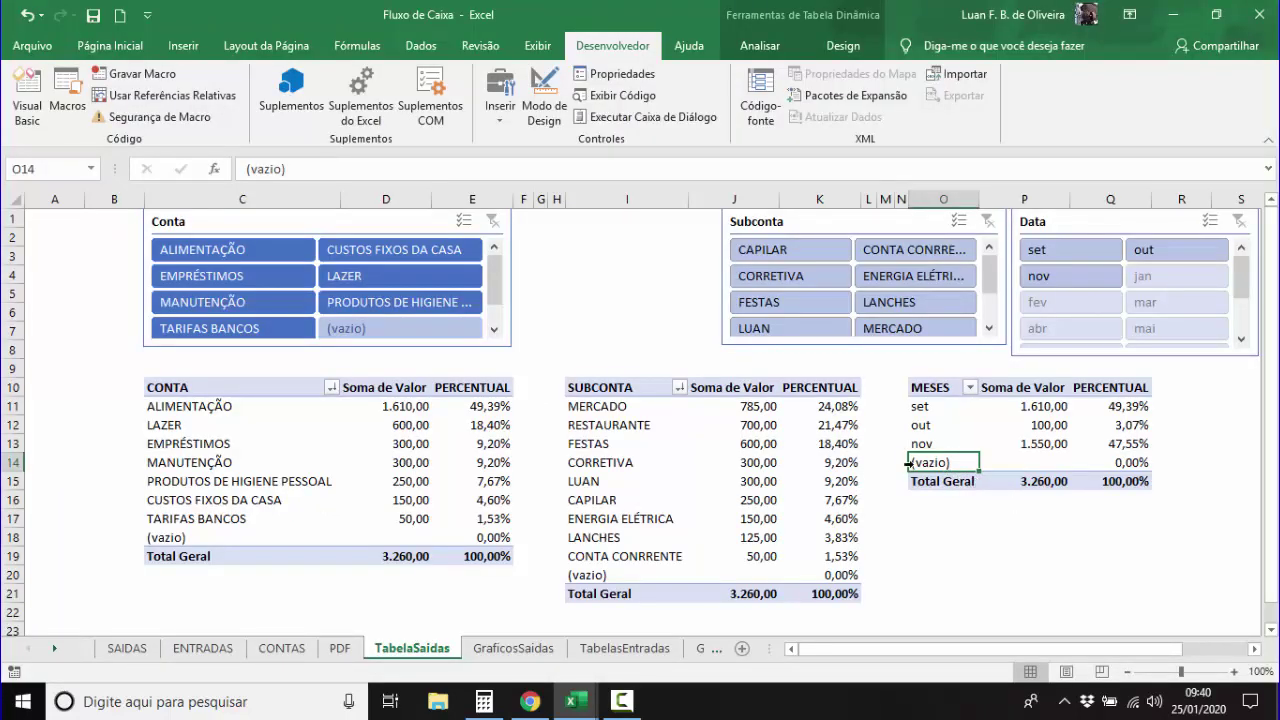
Make the If condition test <> "(vazio)" and duplicate that comparison after And.
left_click_drag(287, 169, 246, 169)
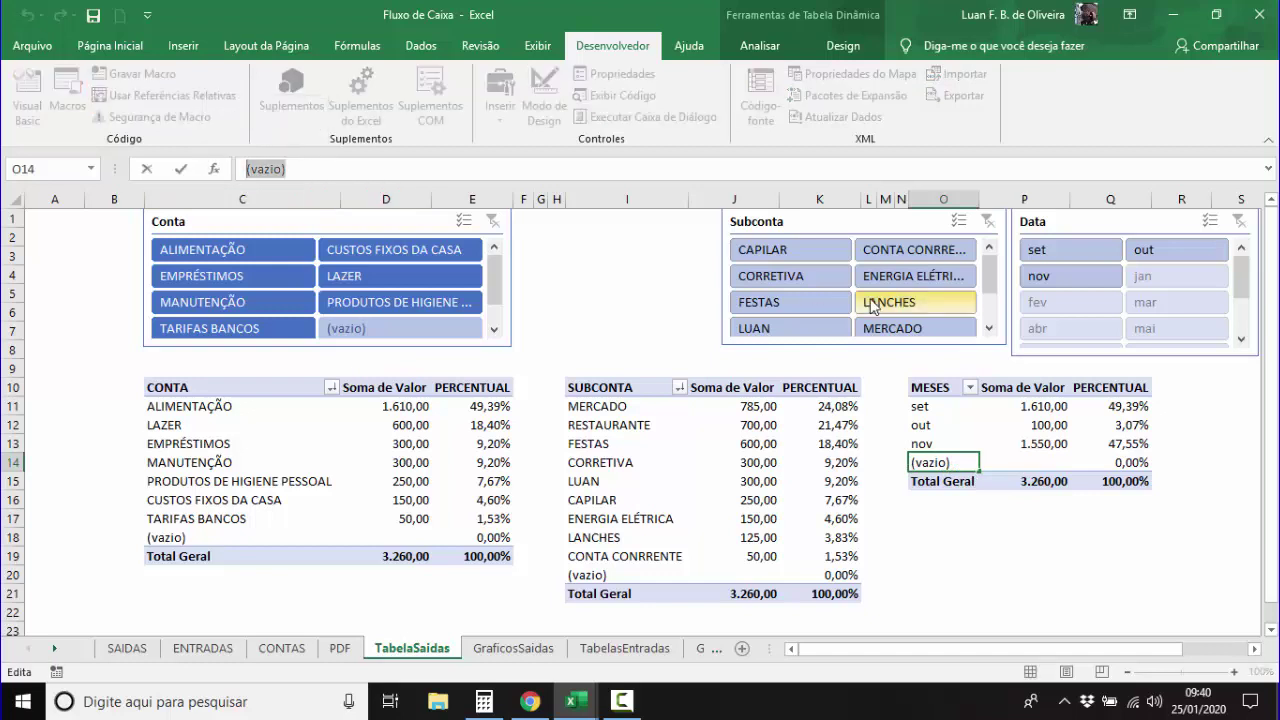
key("Return")
left_click(27, 100)
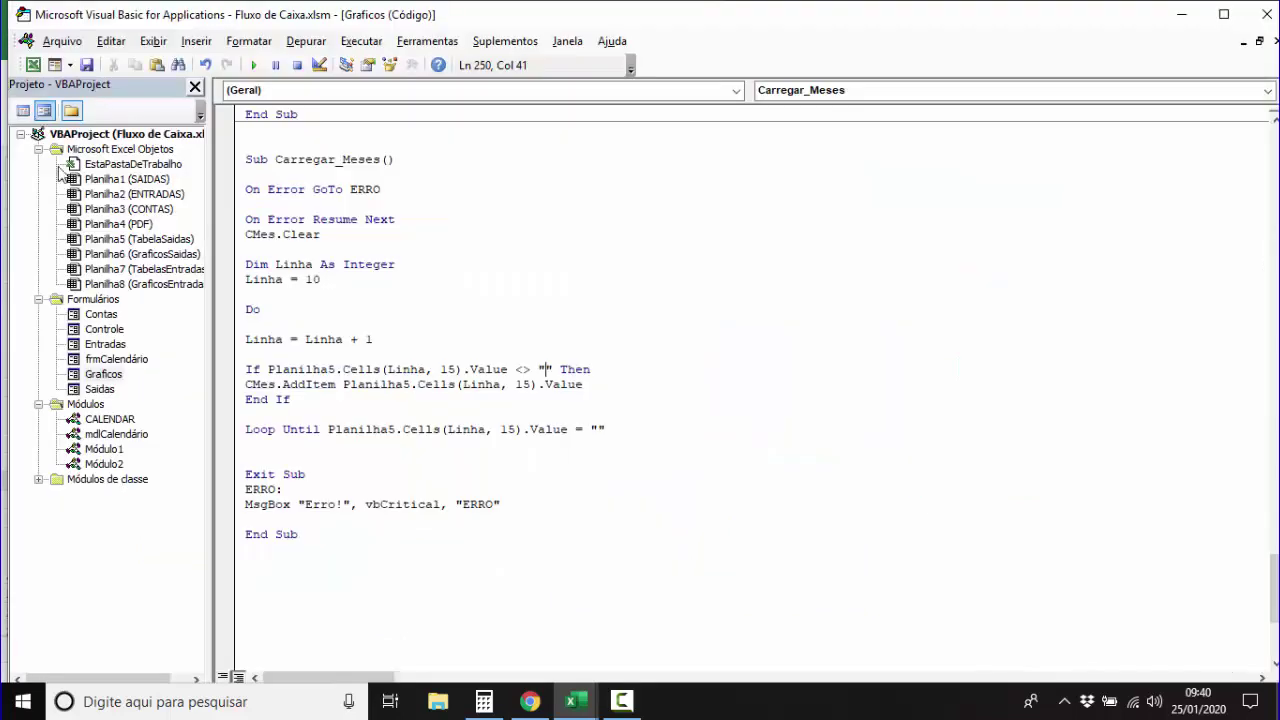
type("(vazio)")
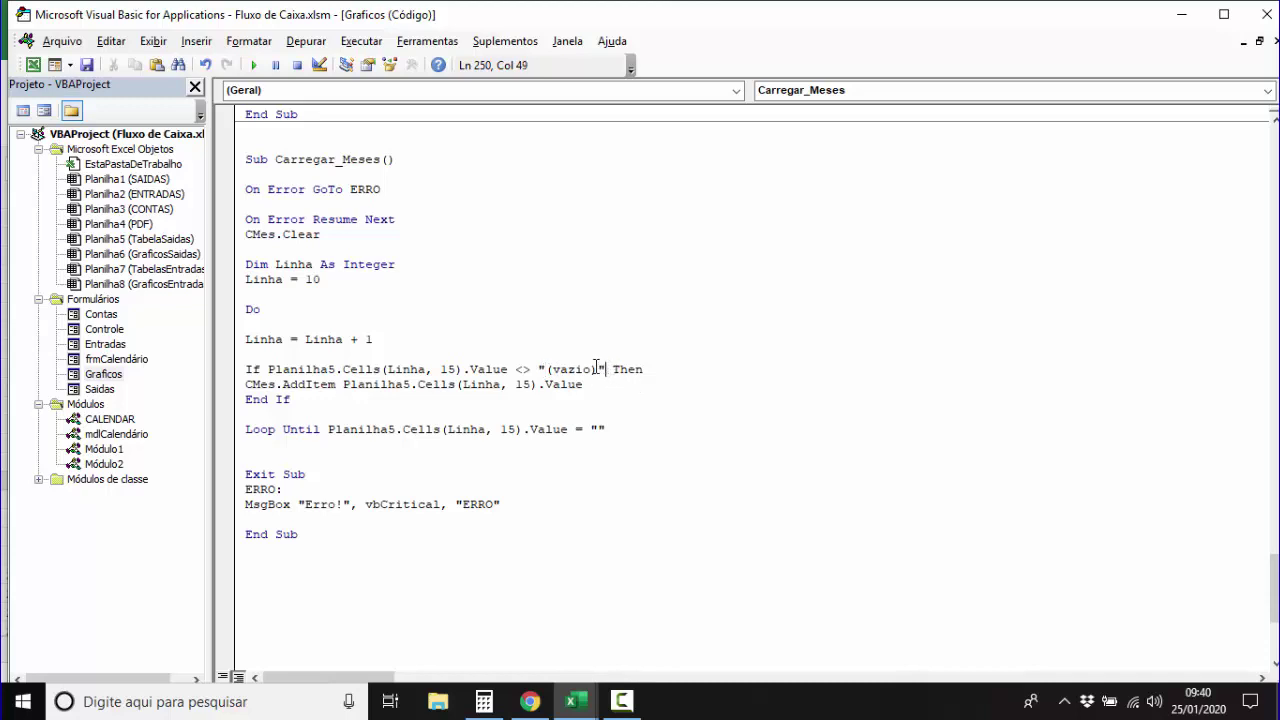
left_click_drag(600, 369, 268, 370)
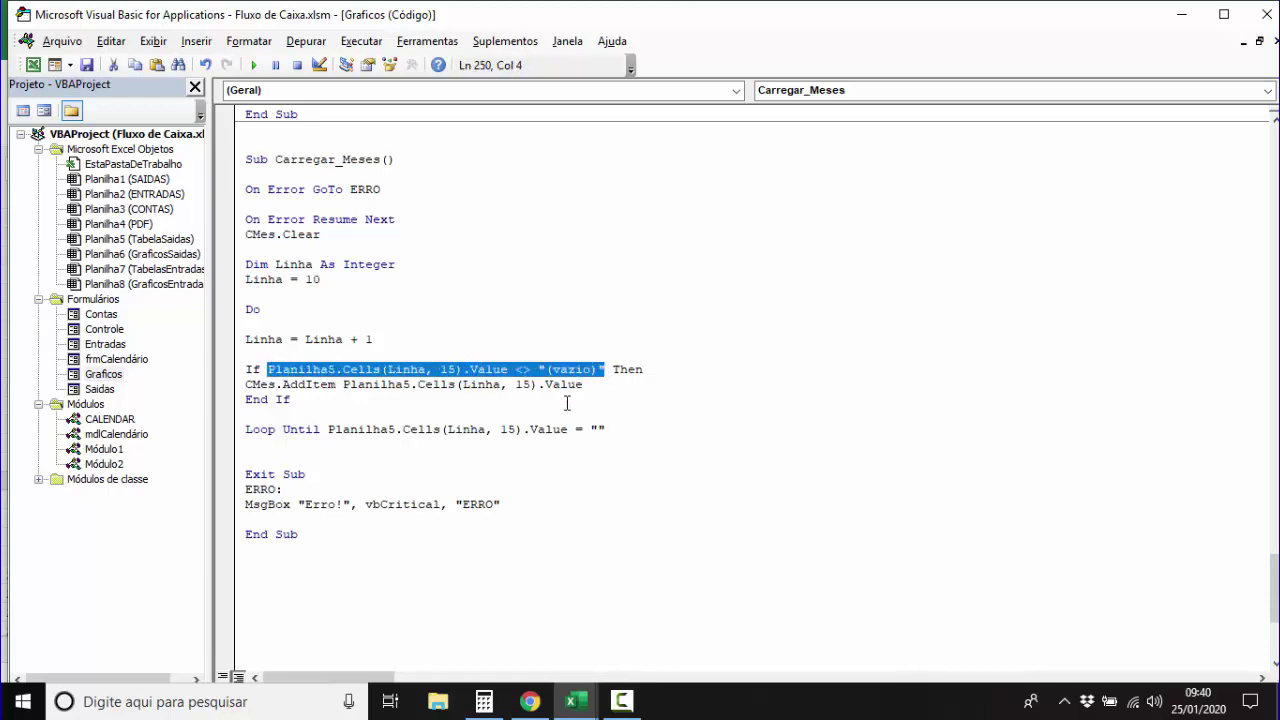
left_click(606, 369)
type("a ")
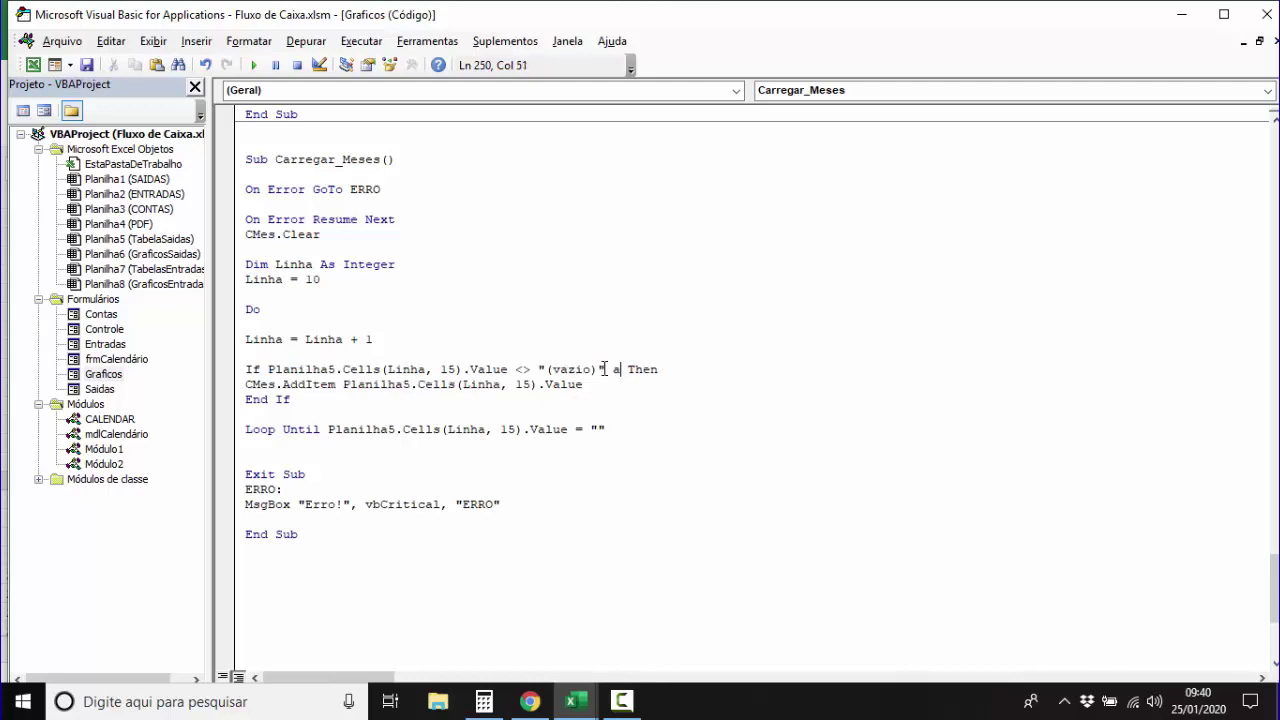
type("nd")
type("Planilha5.Cells(Linha, 15).Value <> \"(vazio)\"")
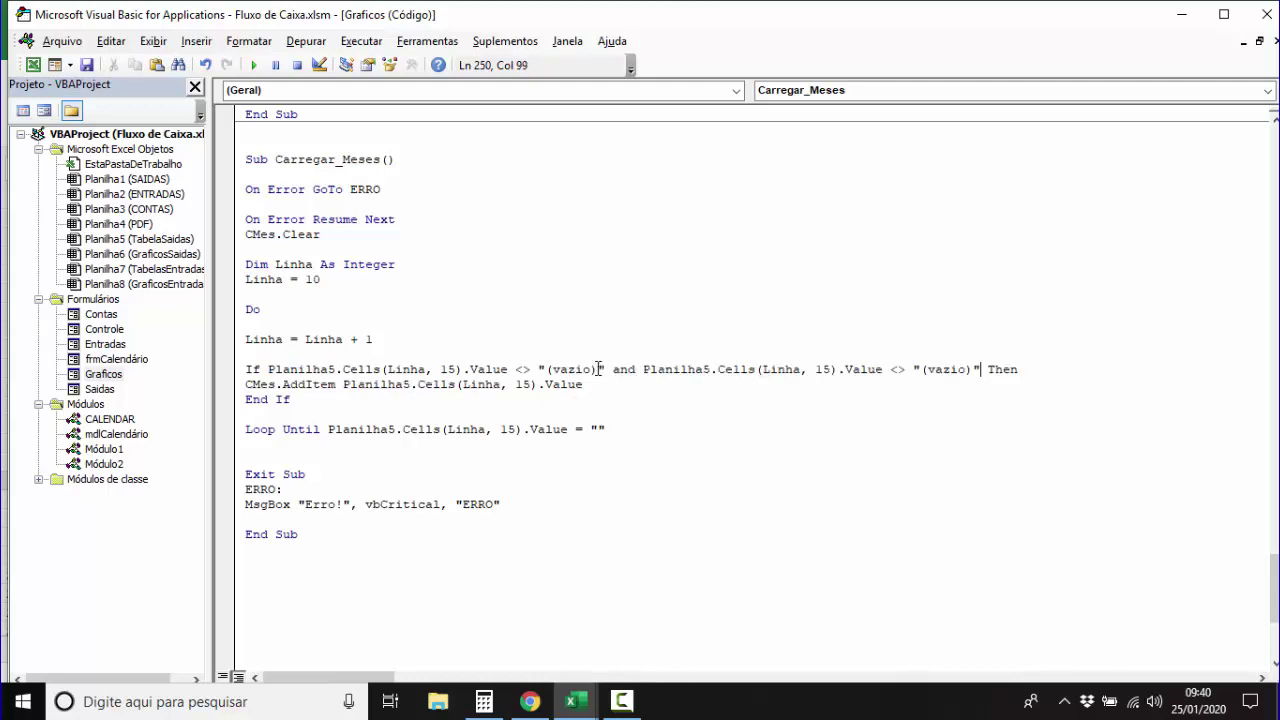
left_click(760, 443)
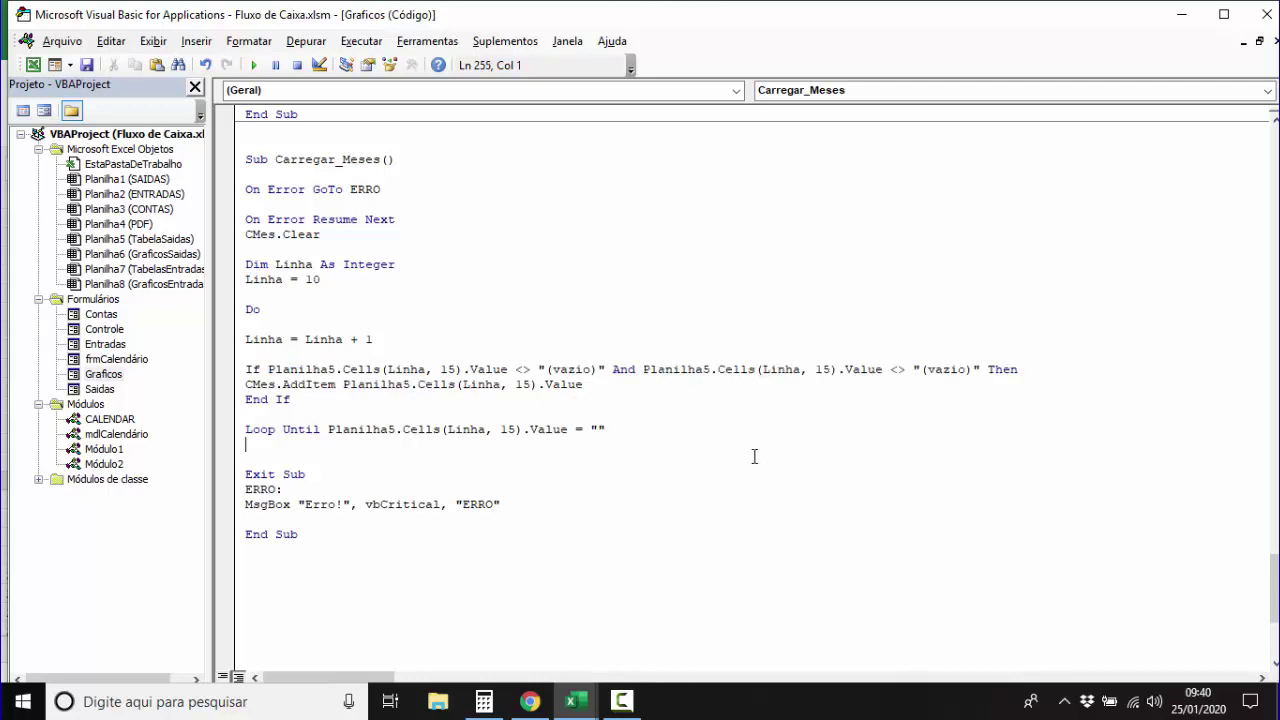
Change the second comparison to <> "Total Geral" using the label copied from the sheet.
left_click(33, 66)
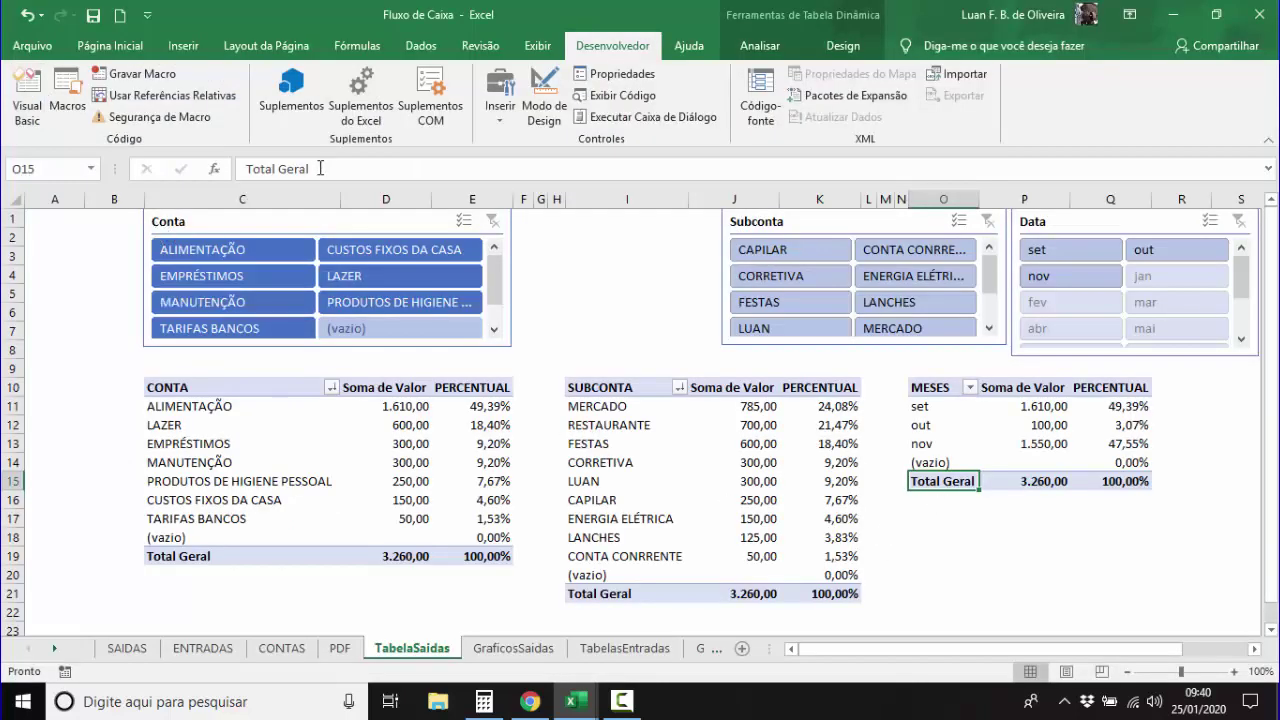
left_click_drag(316, 168, 240, 170)
key("ctrl+c")
key("Escape")
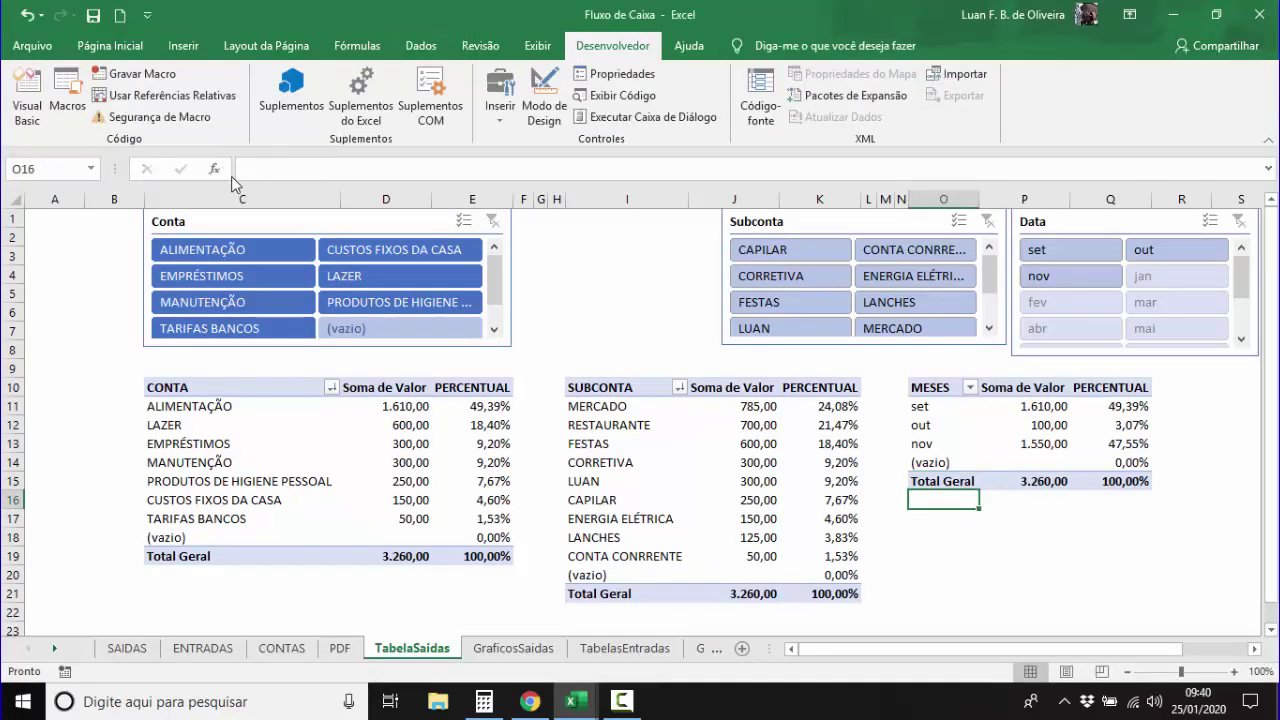
left_click(27, 95)
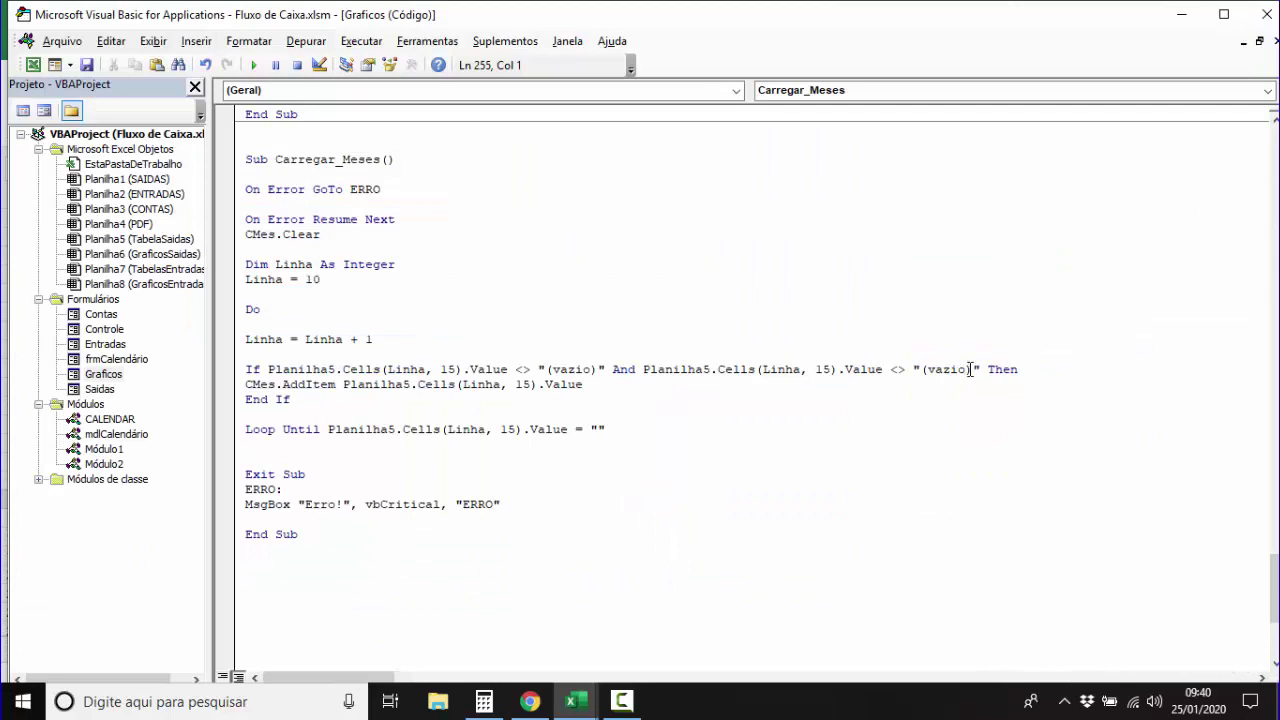
left_click_drag(972, 368, 918, 368)
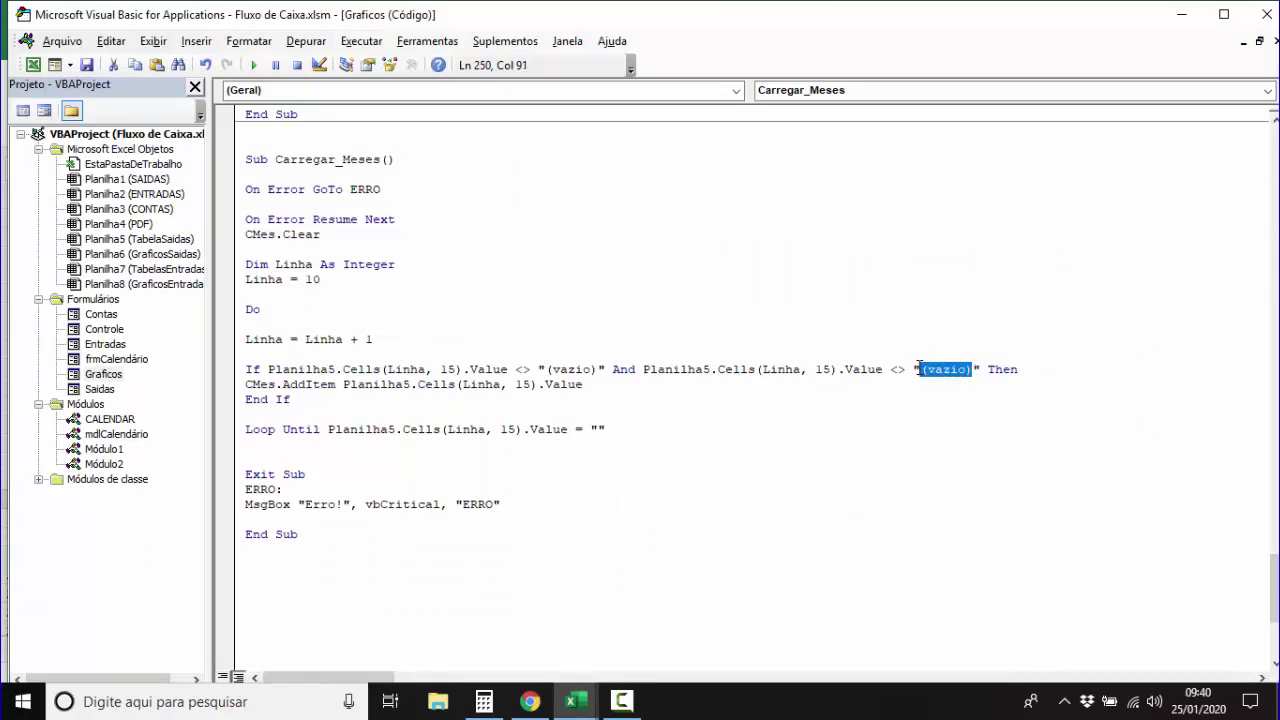
key("ctrl+v")
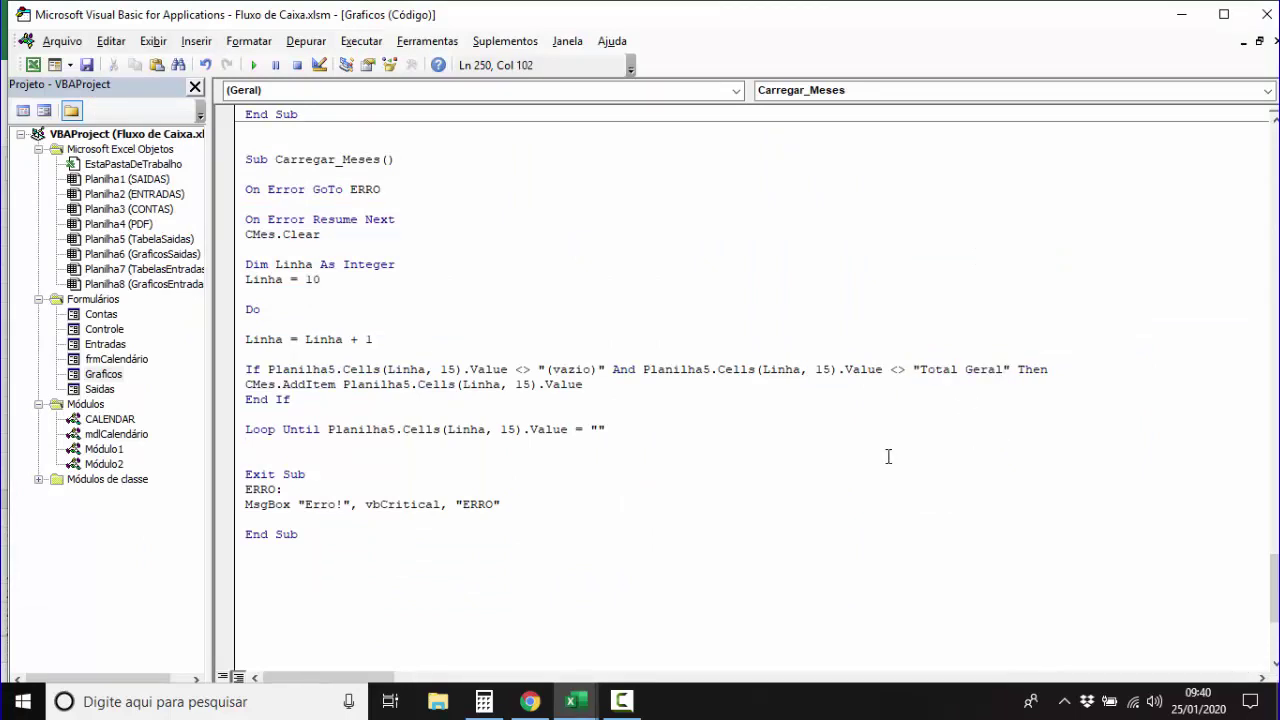
left_click(888, 457)
left_click(262, 134)
Remove the two blank lines before Carregar_Meses and save the VBA project.
key("Delete")
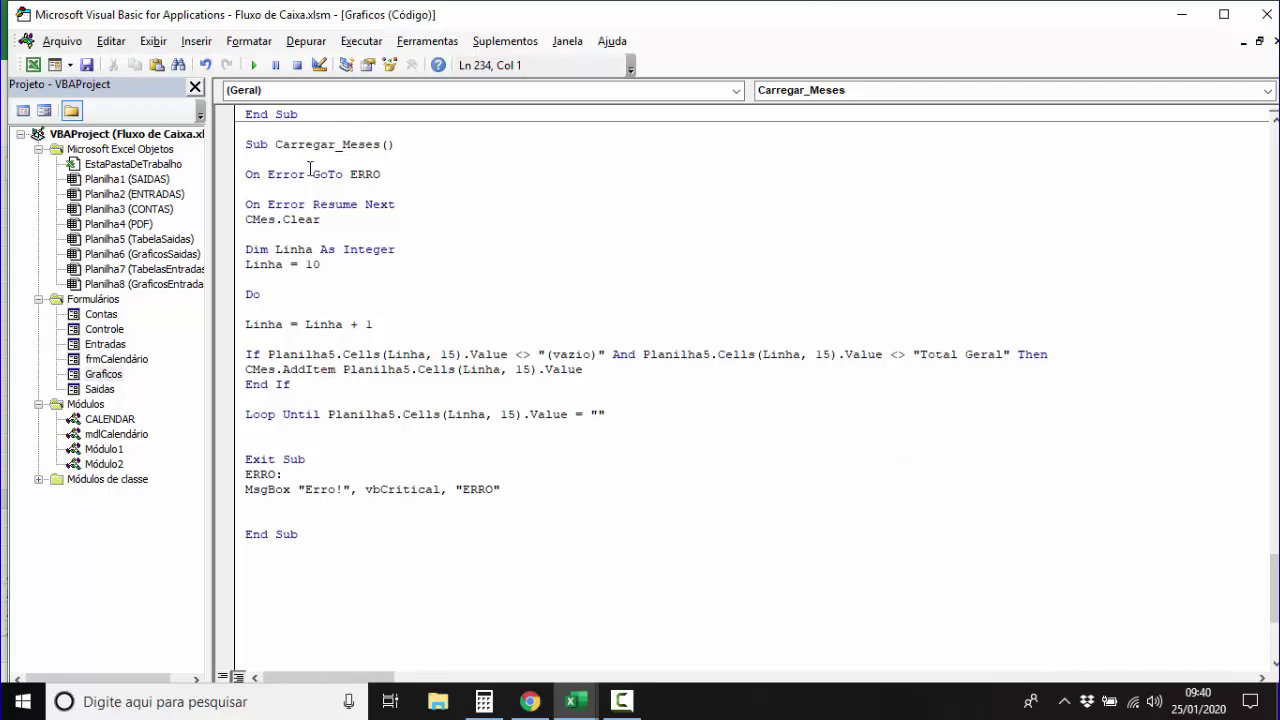
key("Delete")
left_click(95, 67)
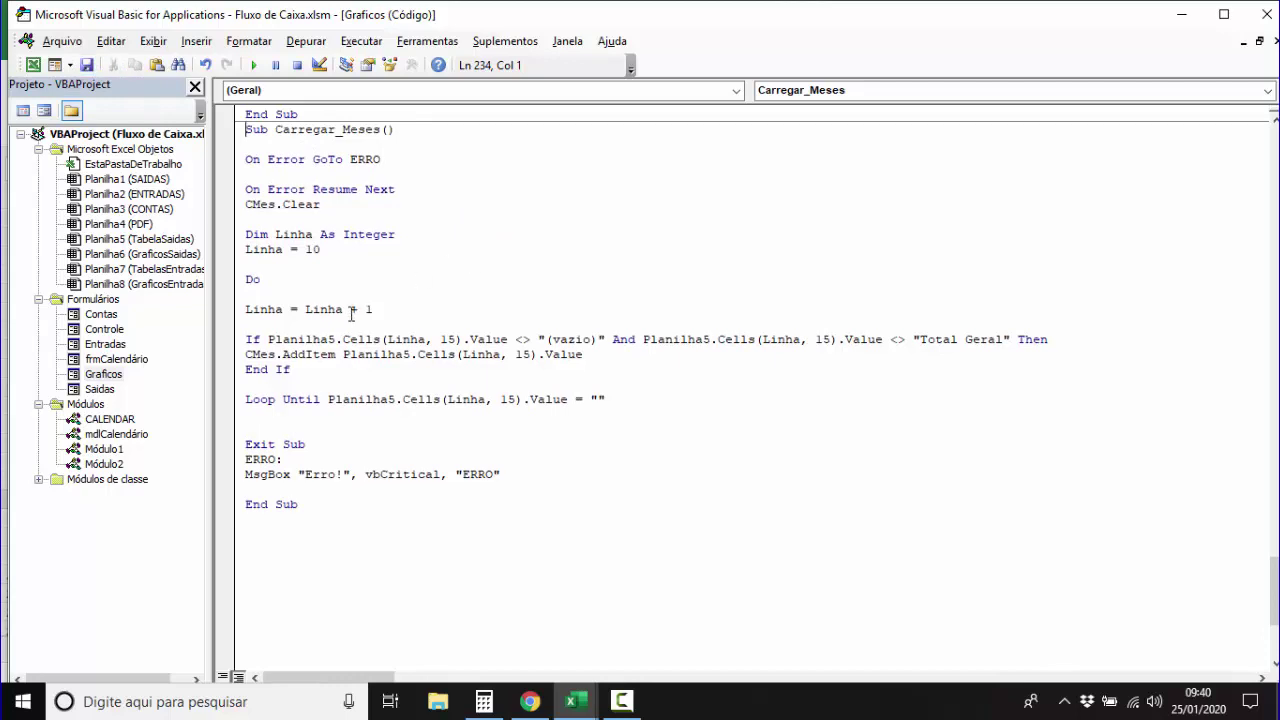
Add 'Call Carregar_Meses' under Call Carregar_Conta in the Graficos UserForm_Initialize and save.
left_click_drag(381, 130, 276, 130)
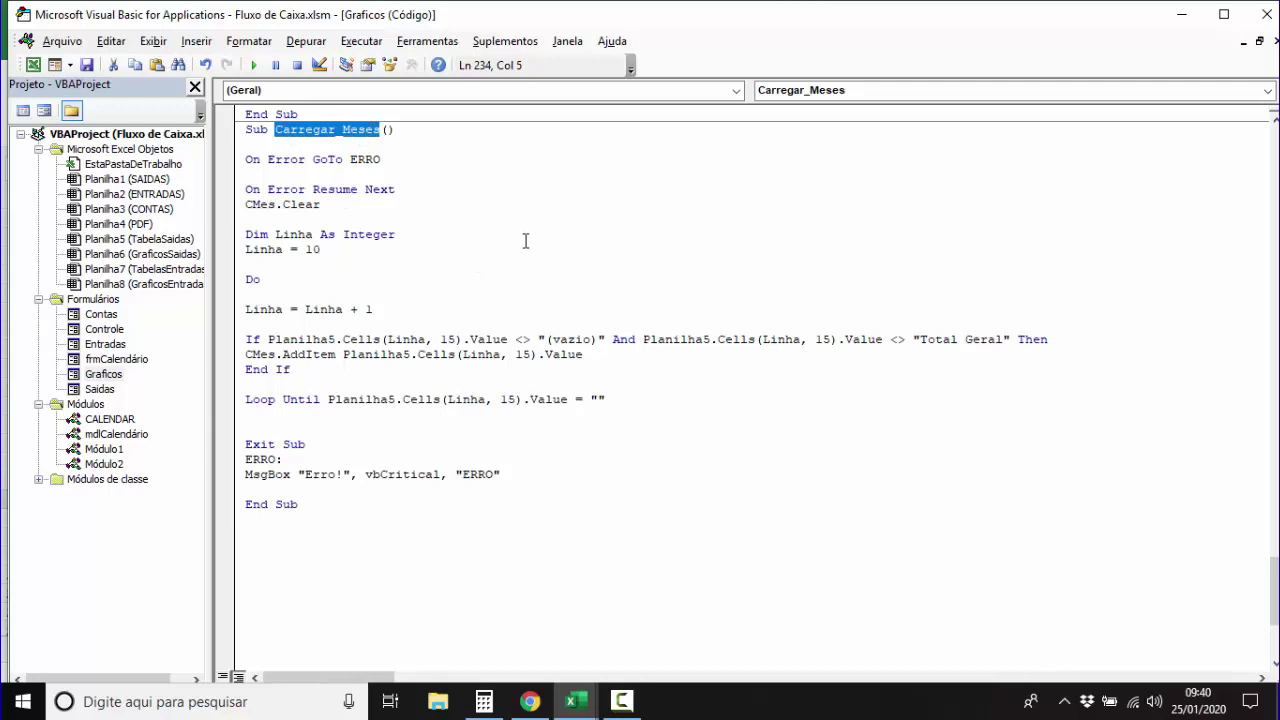
double_click(125, 374)
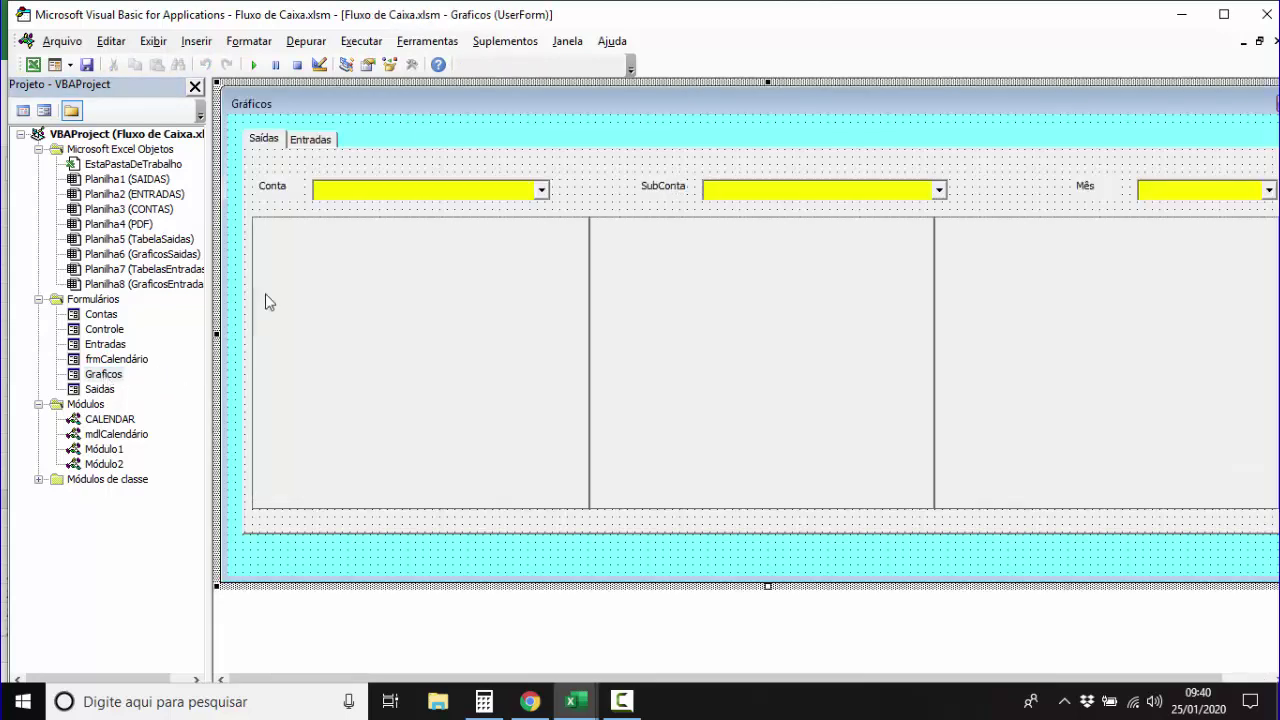
double_click(297, 563)
left_click(256, 160)
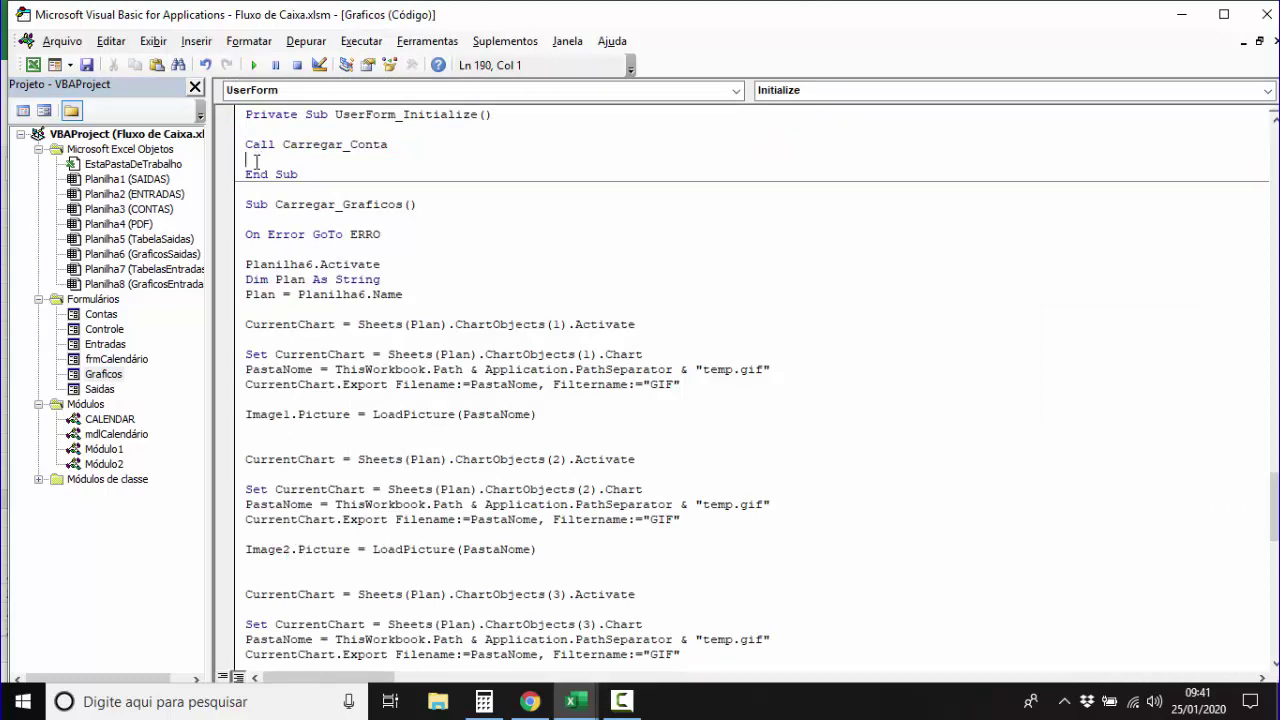
type("call Carregar_Meses")
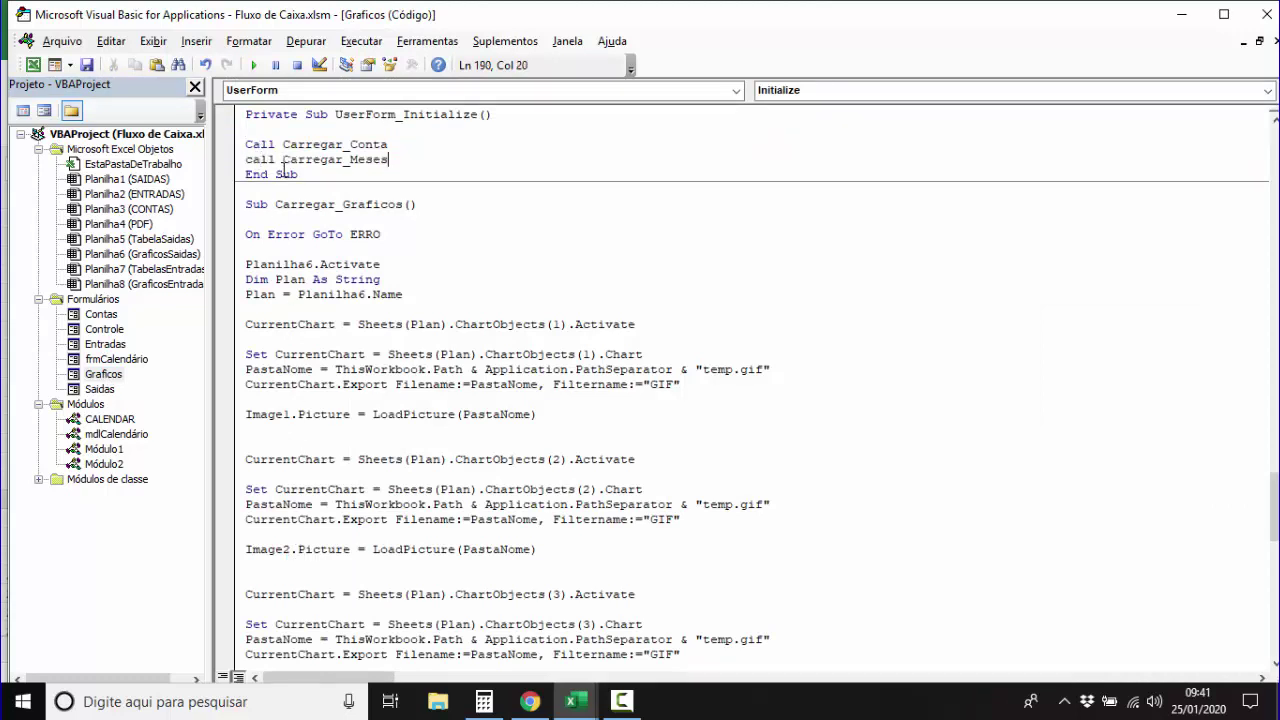
key("Return")
key("Return")
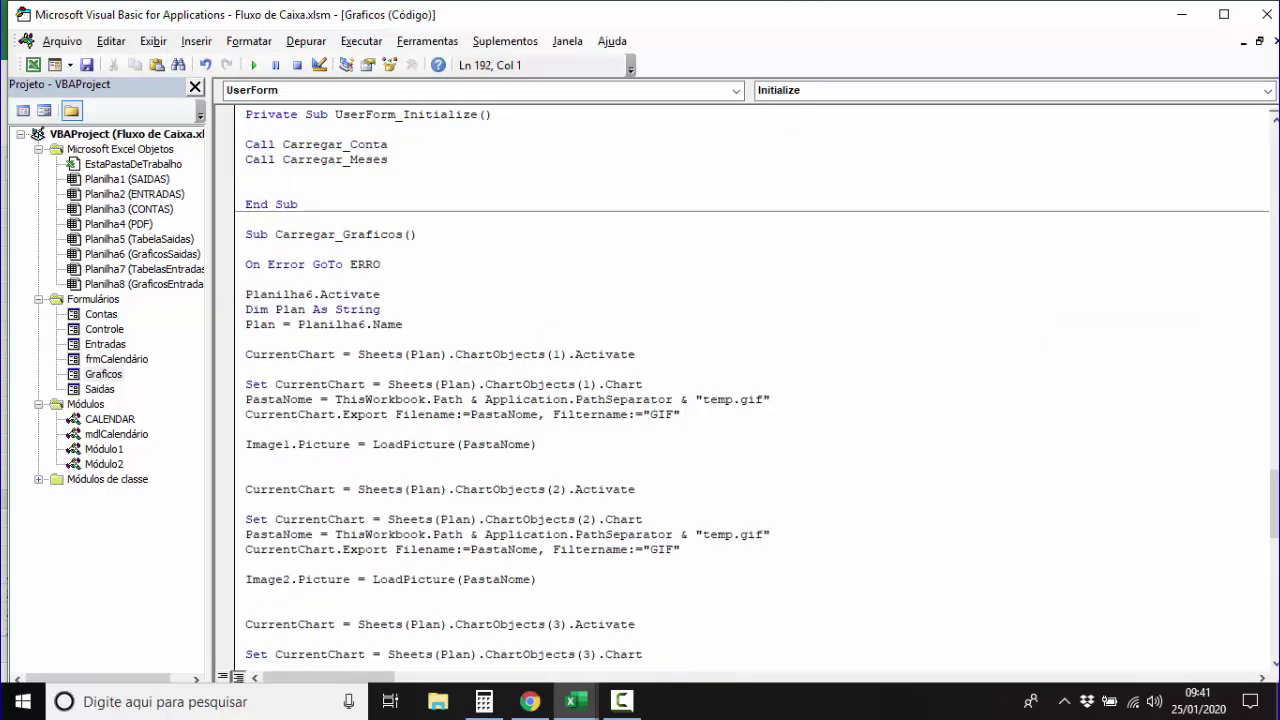
left_click(87, 65)
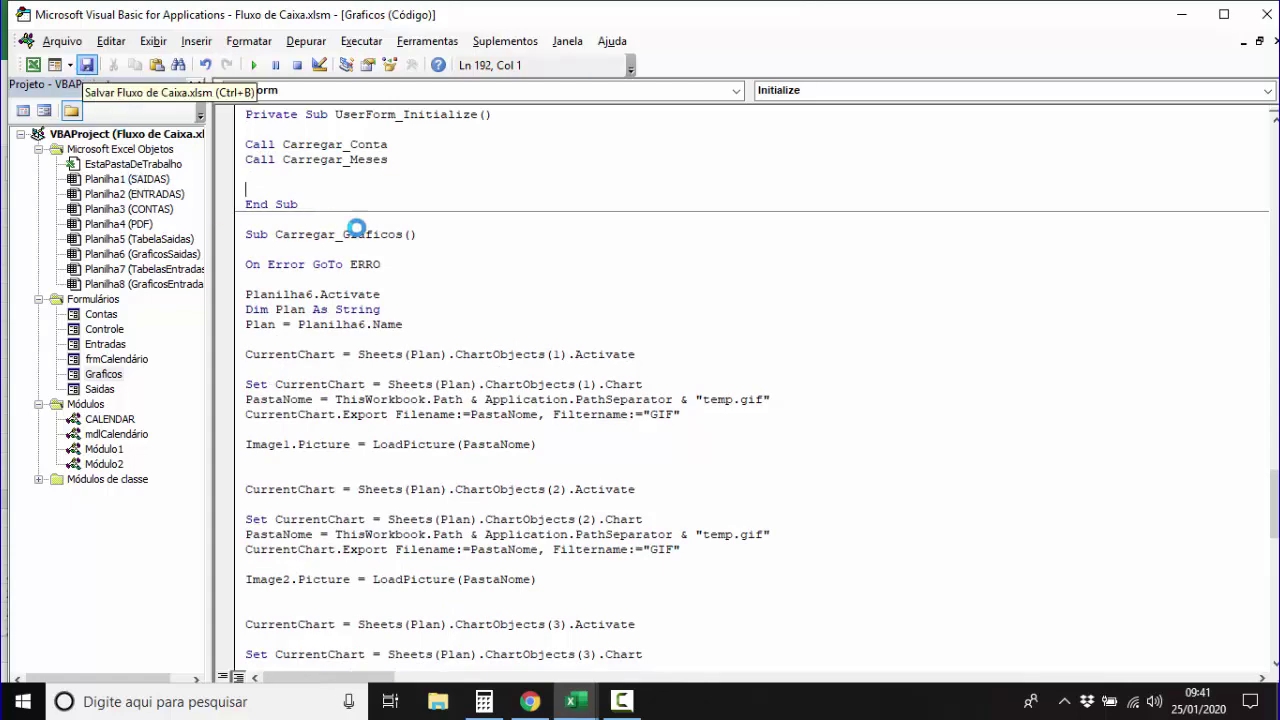
left_click(33, 65)
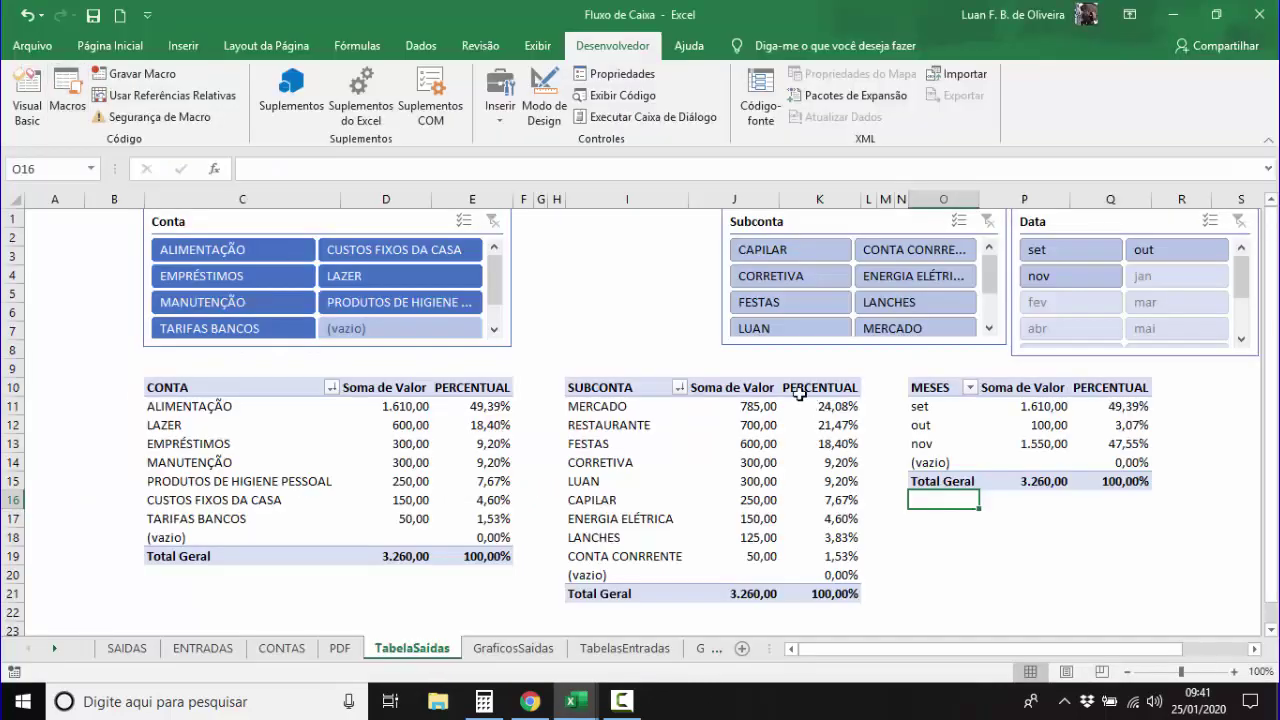
left_click(764, 249)
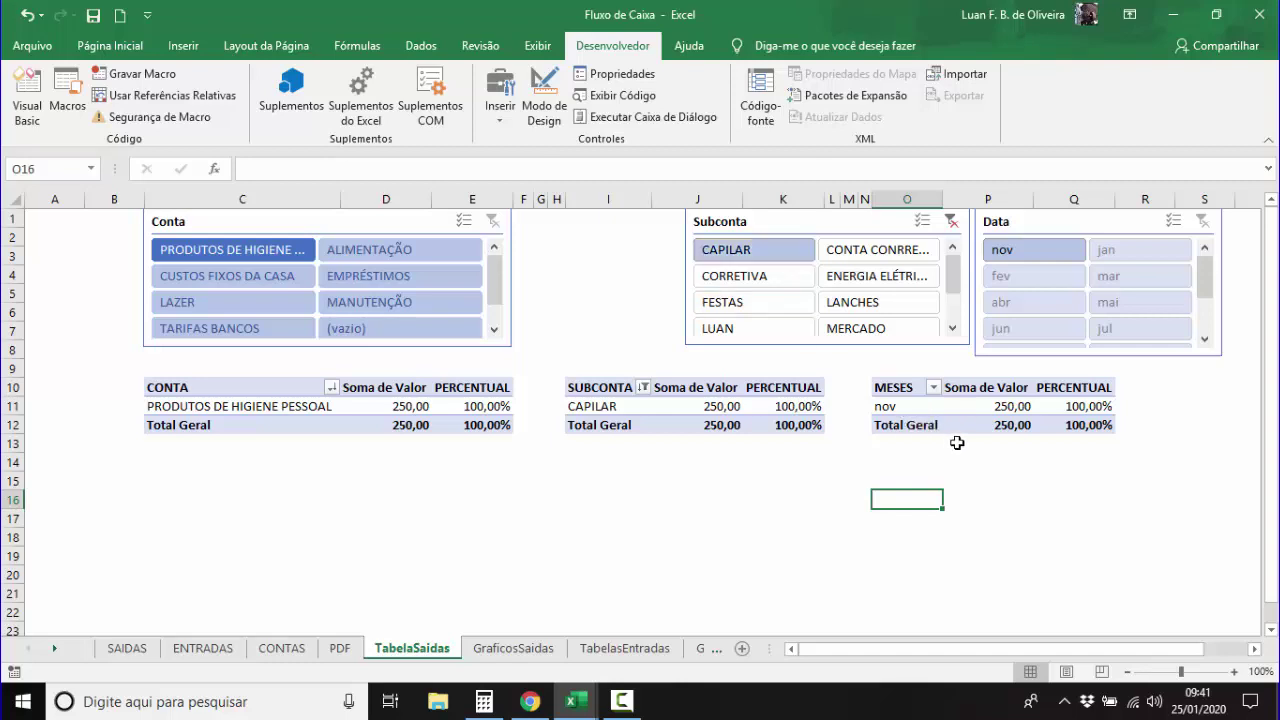
left_click(950, 220)
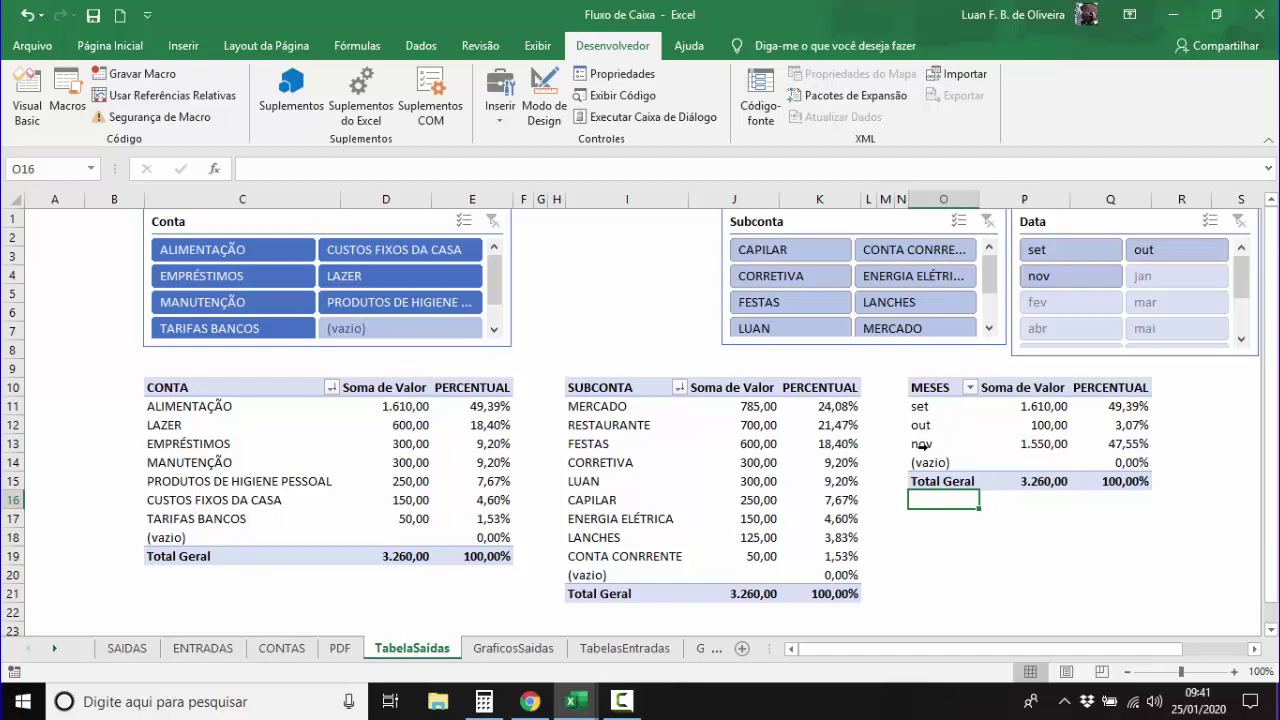
left_click(27, 100)
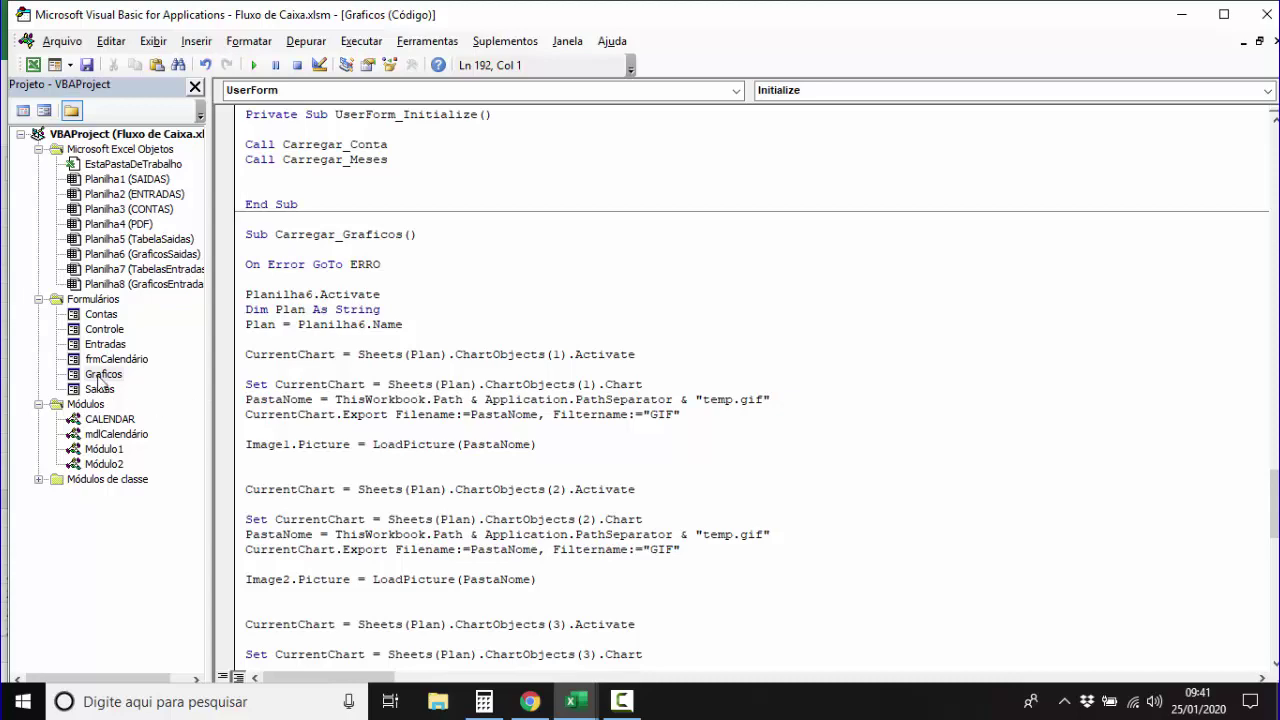
Copy the Planilha5.Activate and ClearAllFilters lines from the Conta dropdown's code.
double_click(108, 375)
double_click(397, 192)
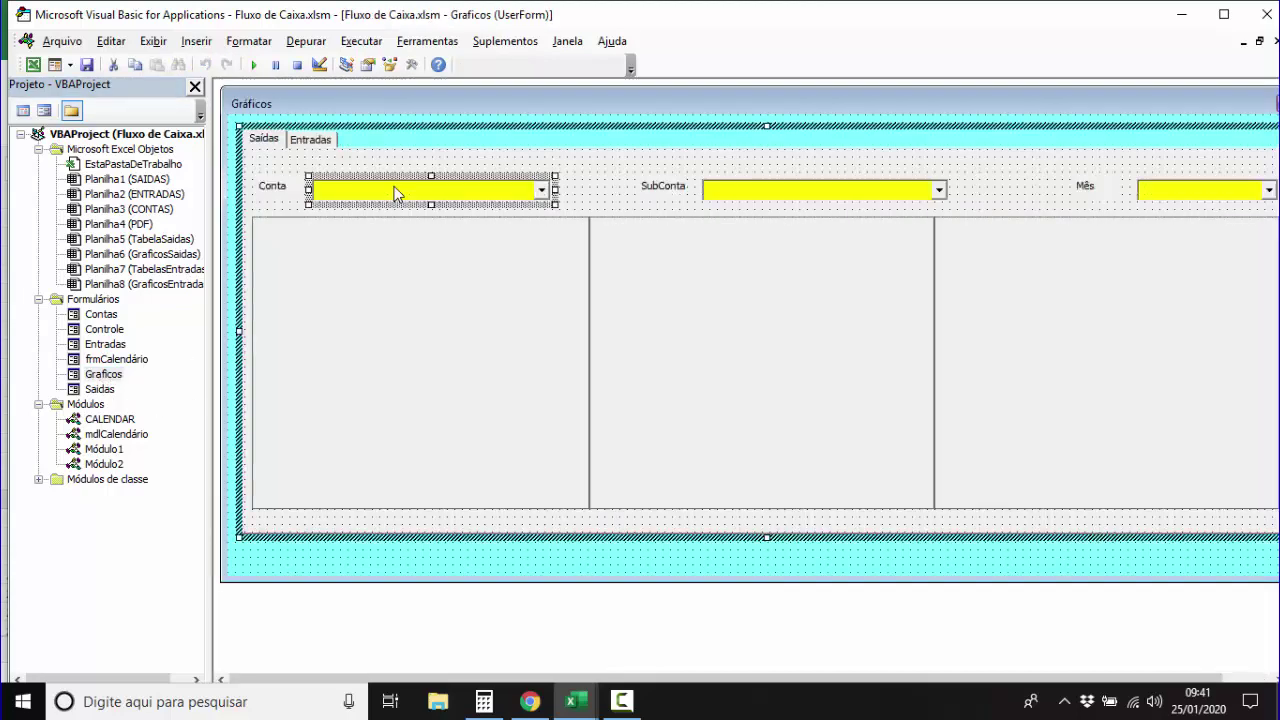
scroll(514, 300, "down", 4)
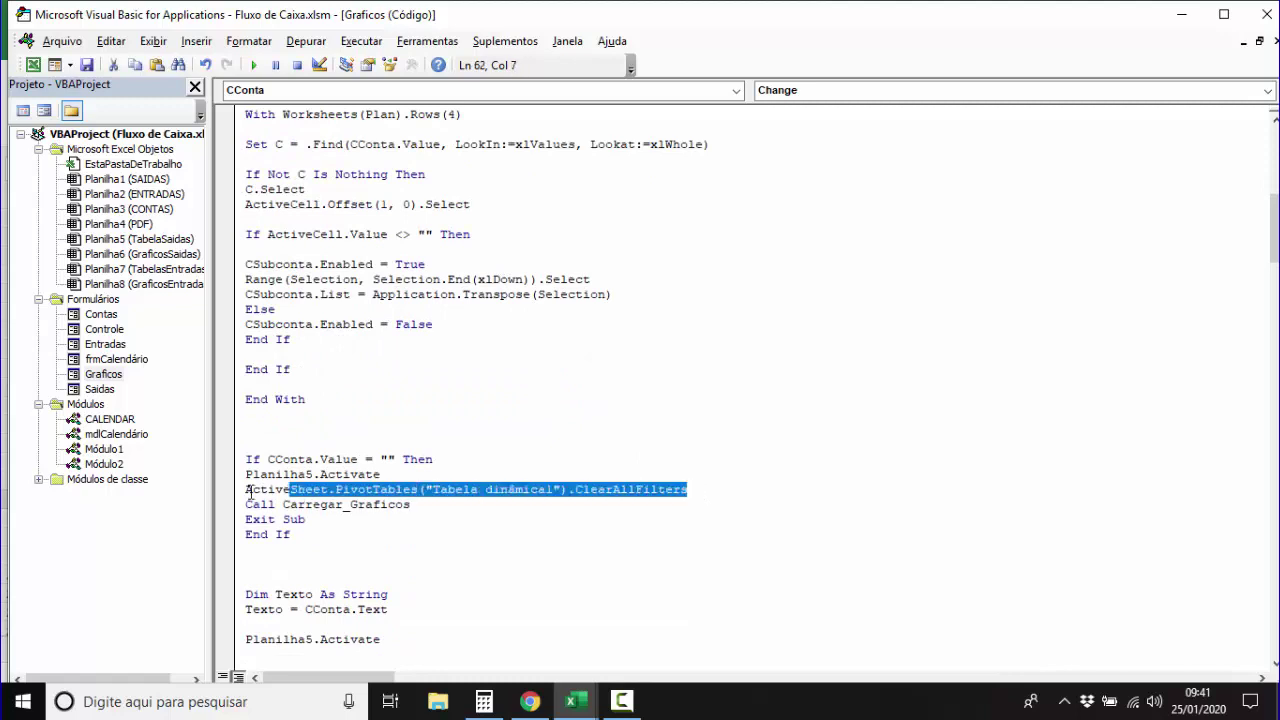
mouse_move(702, 491)
left_mouse_down()
mouse_move(233, 489)
mouse_move(258, 478)
left_mouse_up()
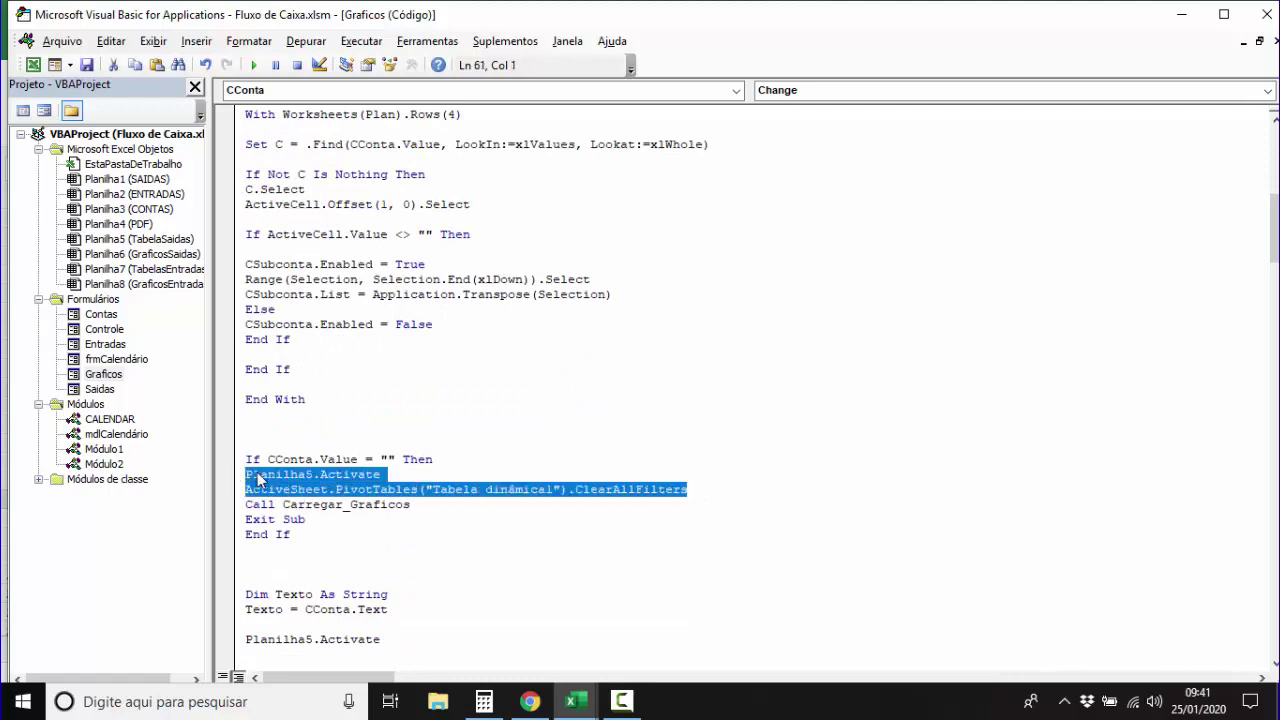
Paste those lines above the Call lines in UserForm_Initialize.
double_click(112, 376)
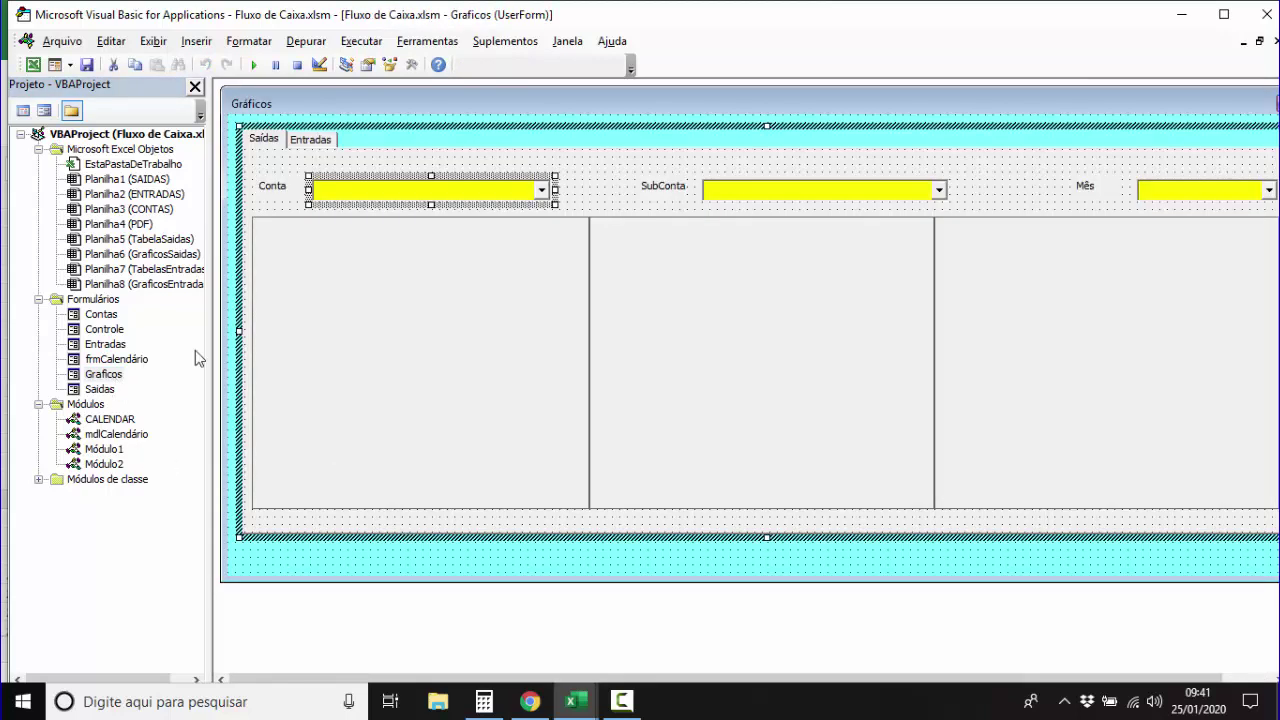
double_click(297, 557)
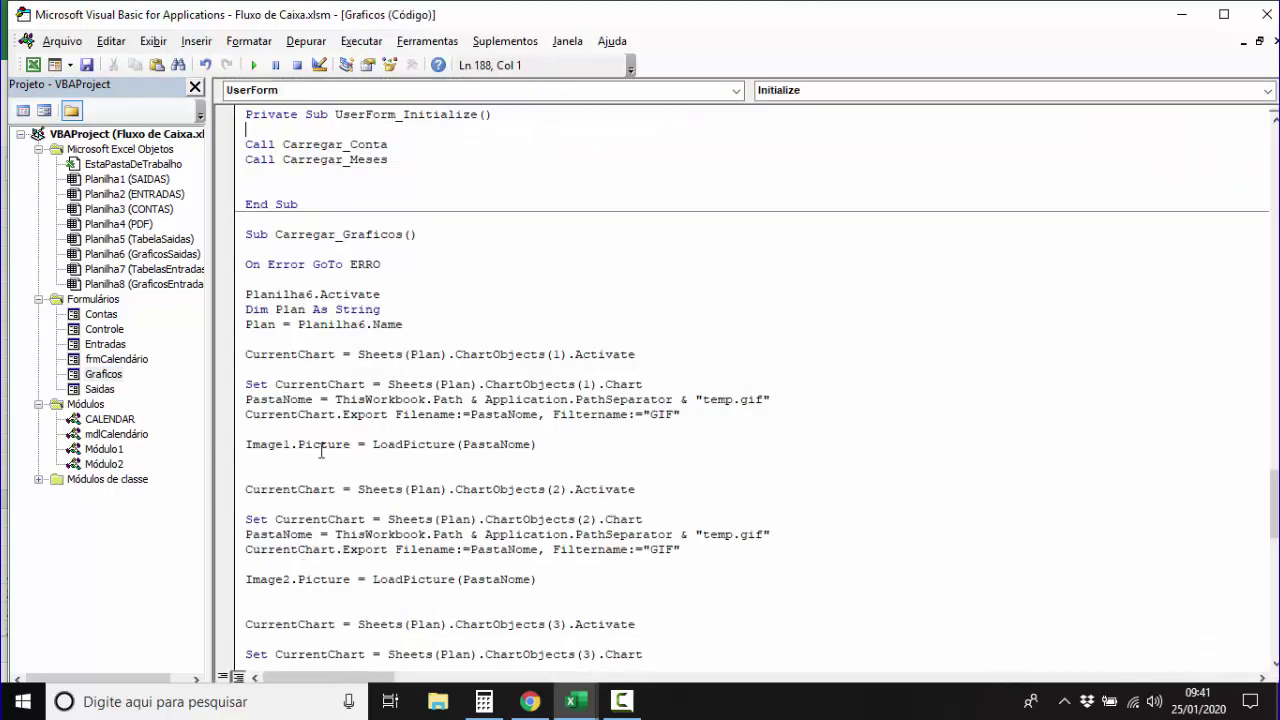
key("Return")
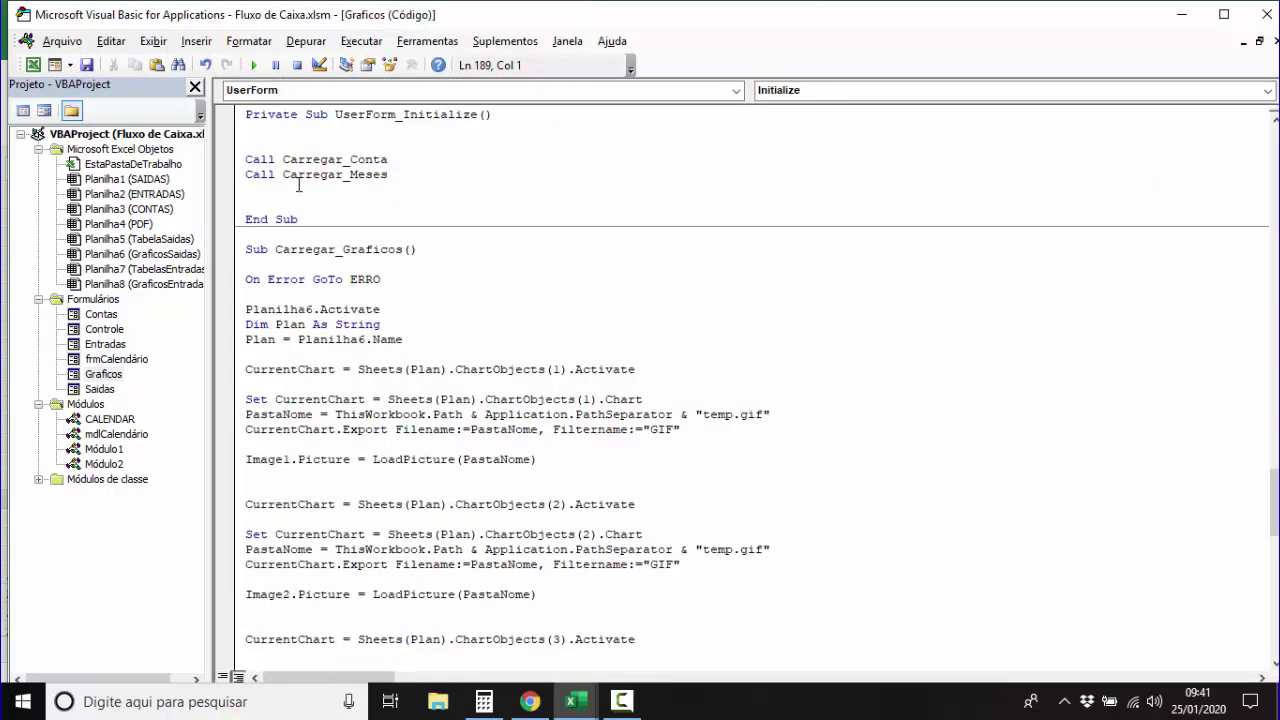
type("Planilha5.Activate ActiveSheet.PivotTables(\"Tabela dinâmica1\").ClearAllFilters")
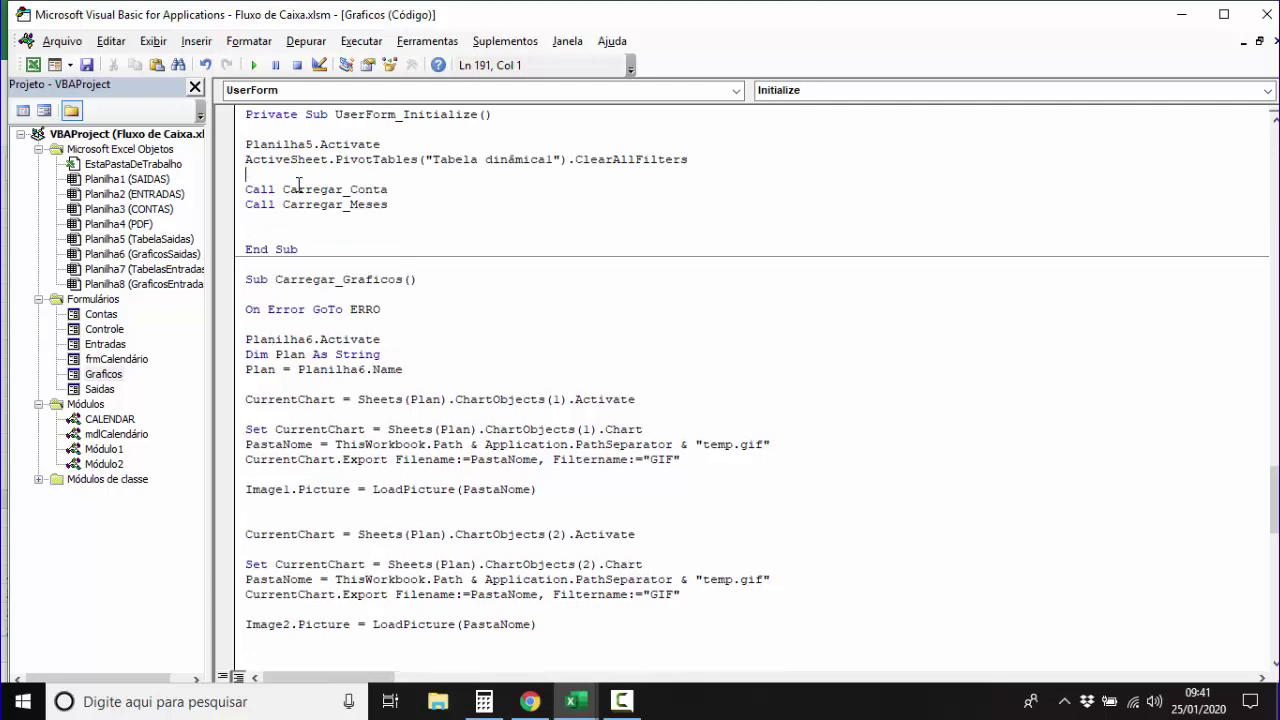
Check the inserted Tabela dinâmica1 ClearAllFilters line and save the code.
left_click(314, 145)
left_click_drag(688, 159, 577, 159)
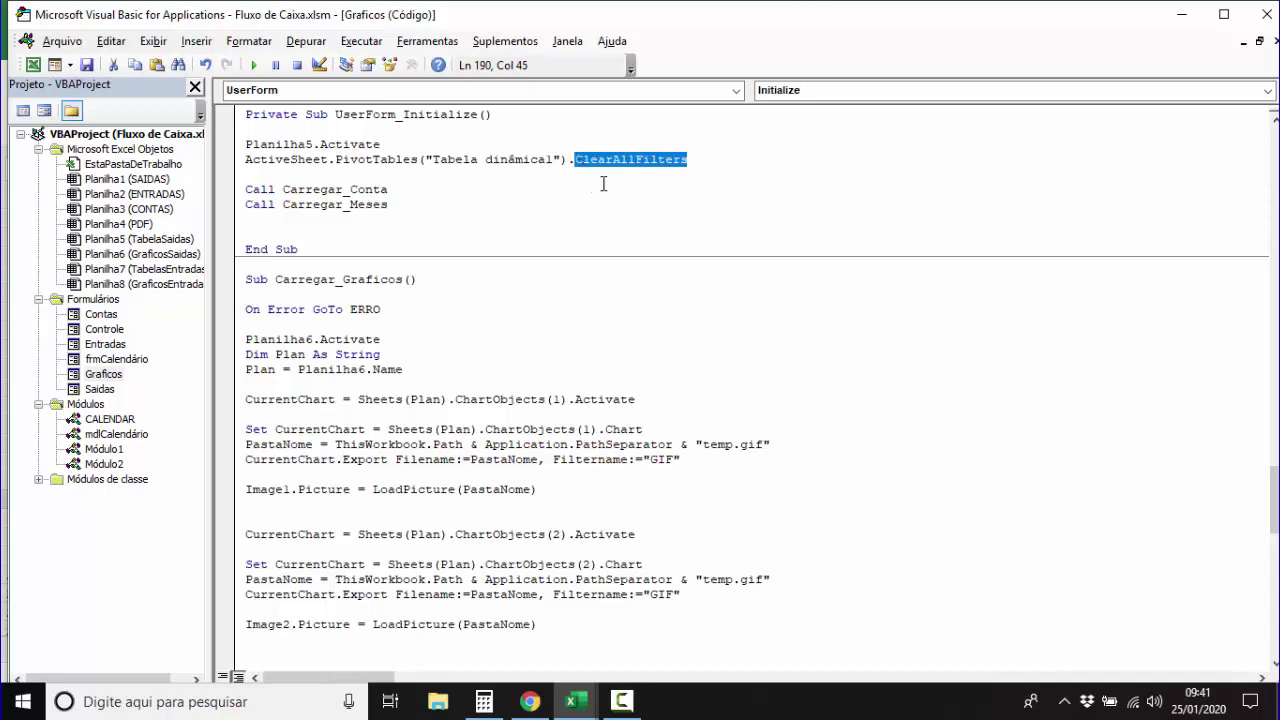
left_click(642, 201)
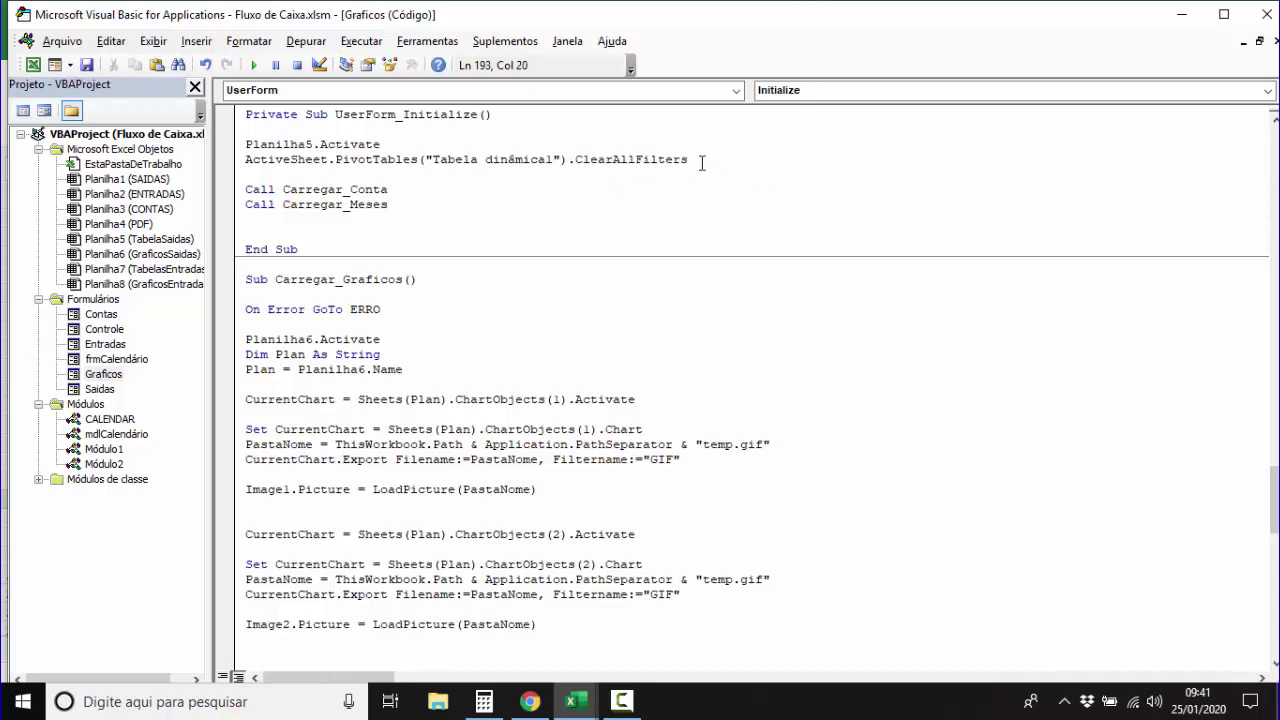
left_click_drag(702, 160, 242, 160)
left_click(282, 219)
left_click(87, 65)
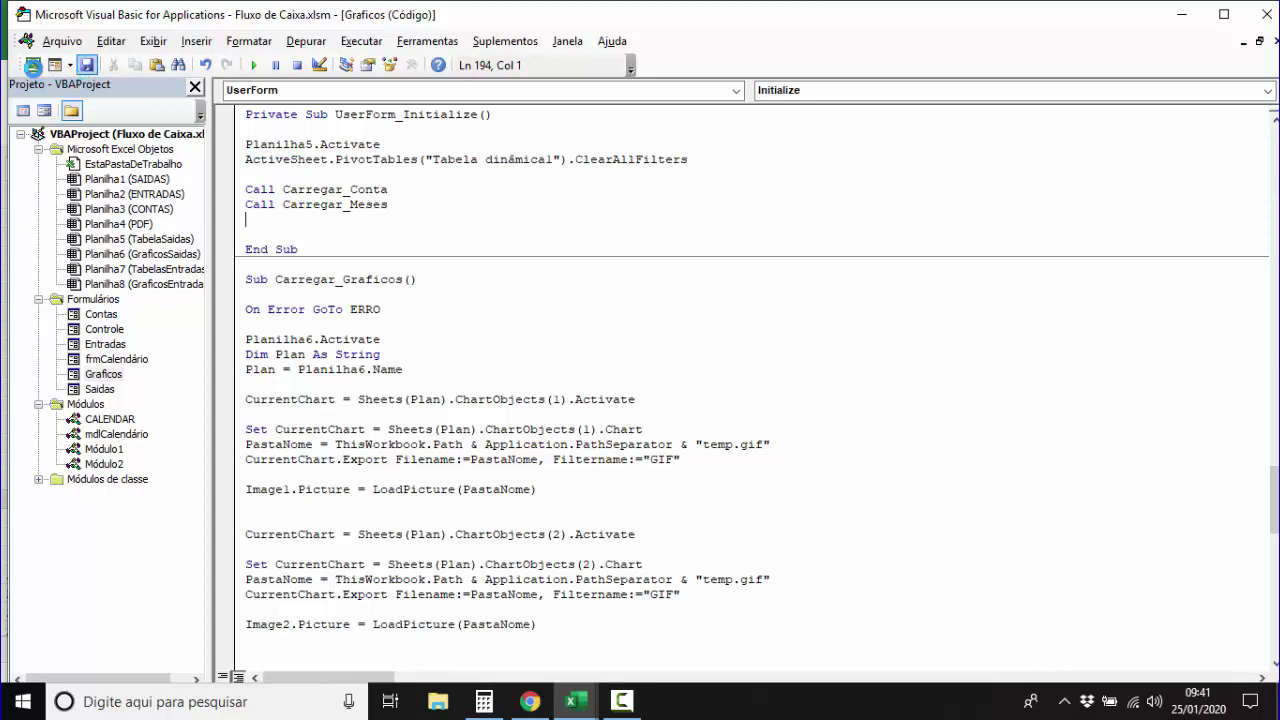
left_click(32, 66)
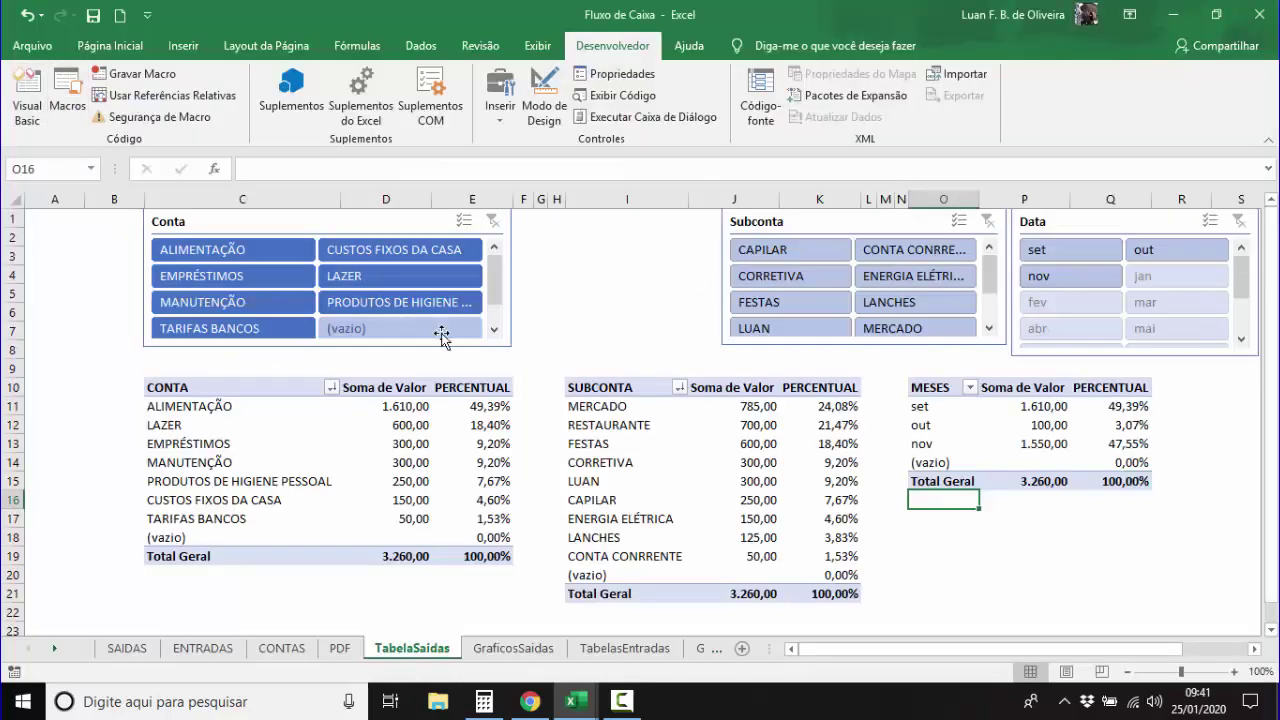
Filter the pivots to ALIMENTAÇÃO in the Conta slicer, then run the Gráficos form.
left_click(229, 250)
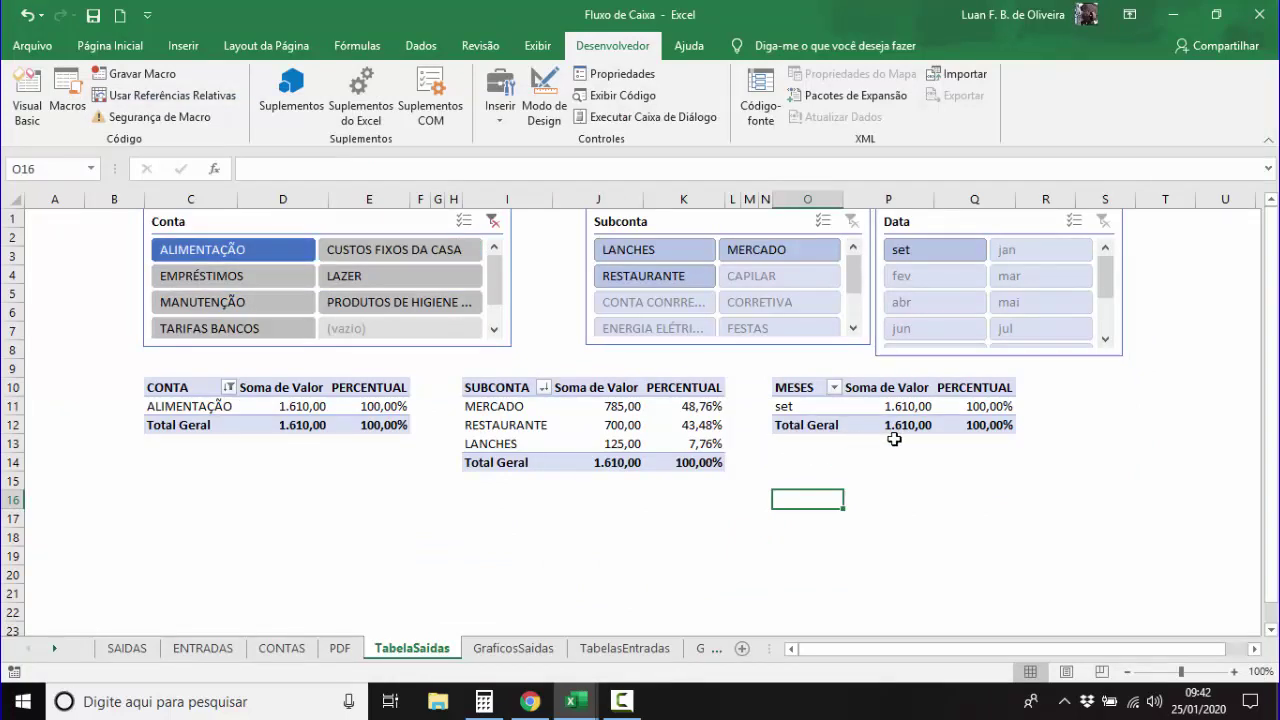
left_click(28, 100)
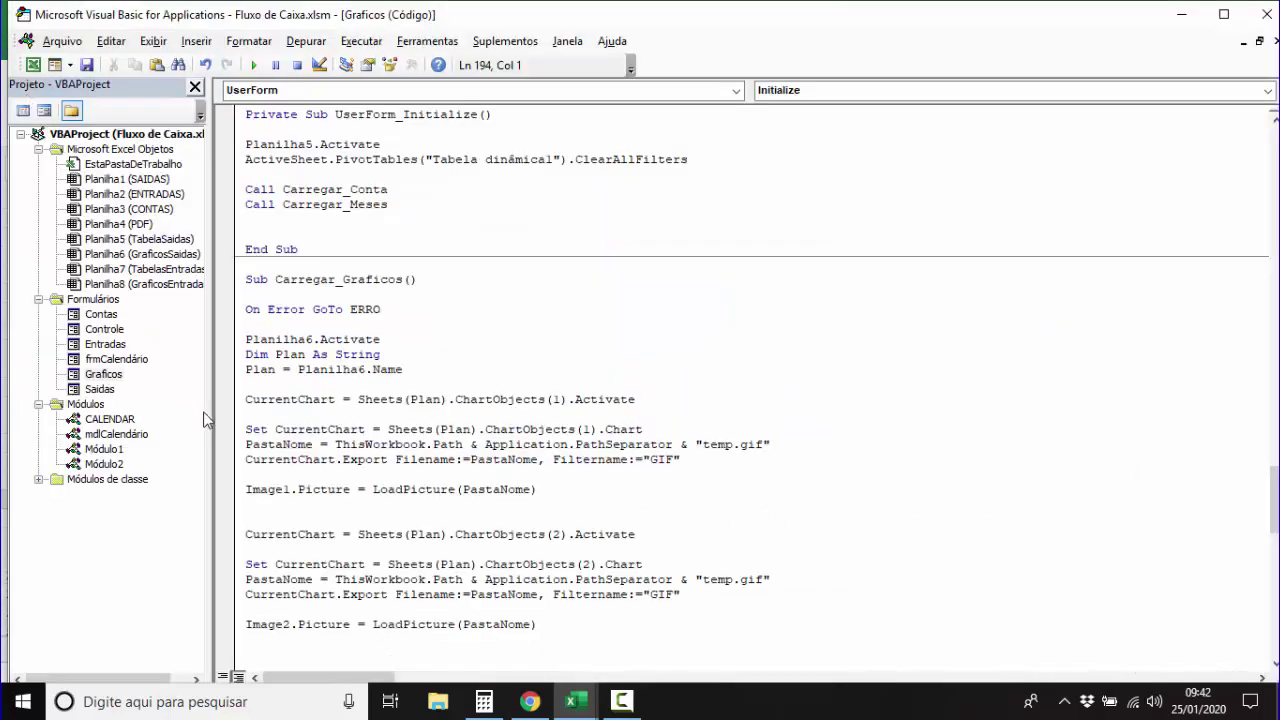
double_click(103, 374)
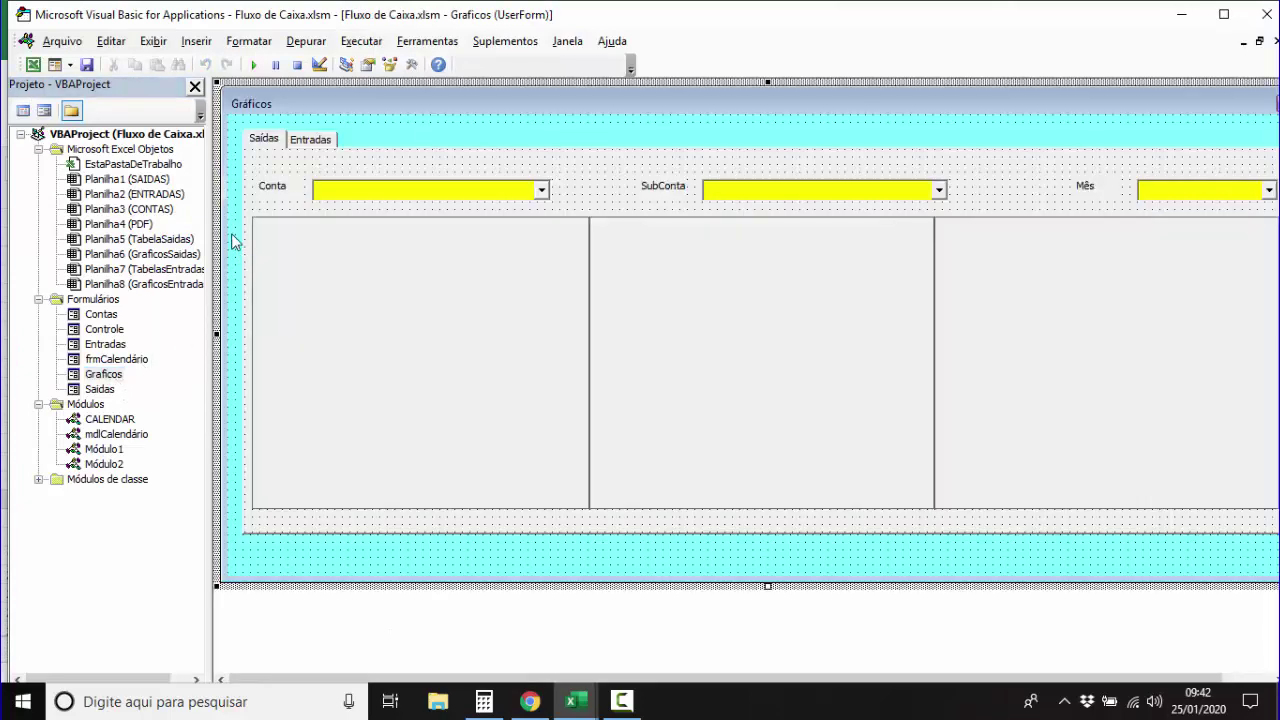
left_click(253, 64)
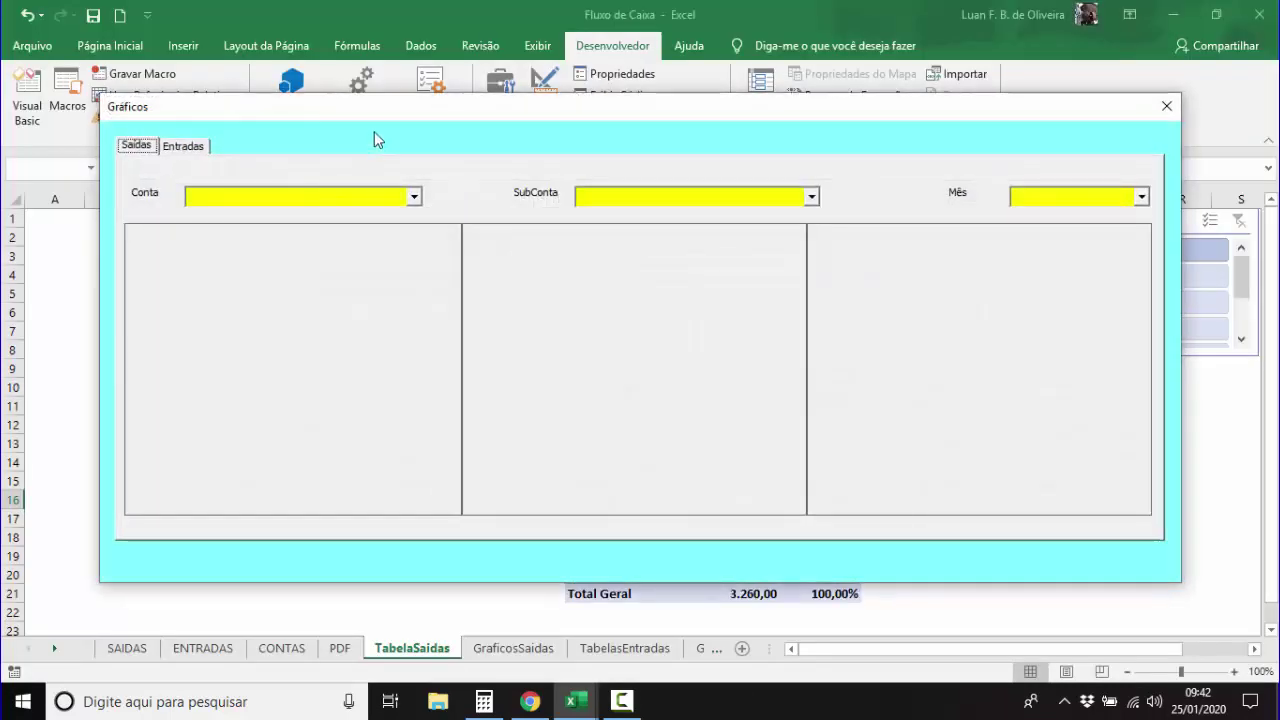
Choose set, then nov, from the form's Mês list and close the form.
mouse_move(374, 140)
left_mouse_down()
mouse_move(390, 487)
mouse_move(368, 155)
left_mouse_up()
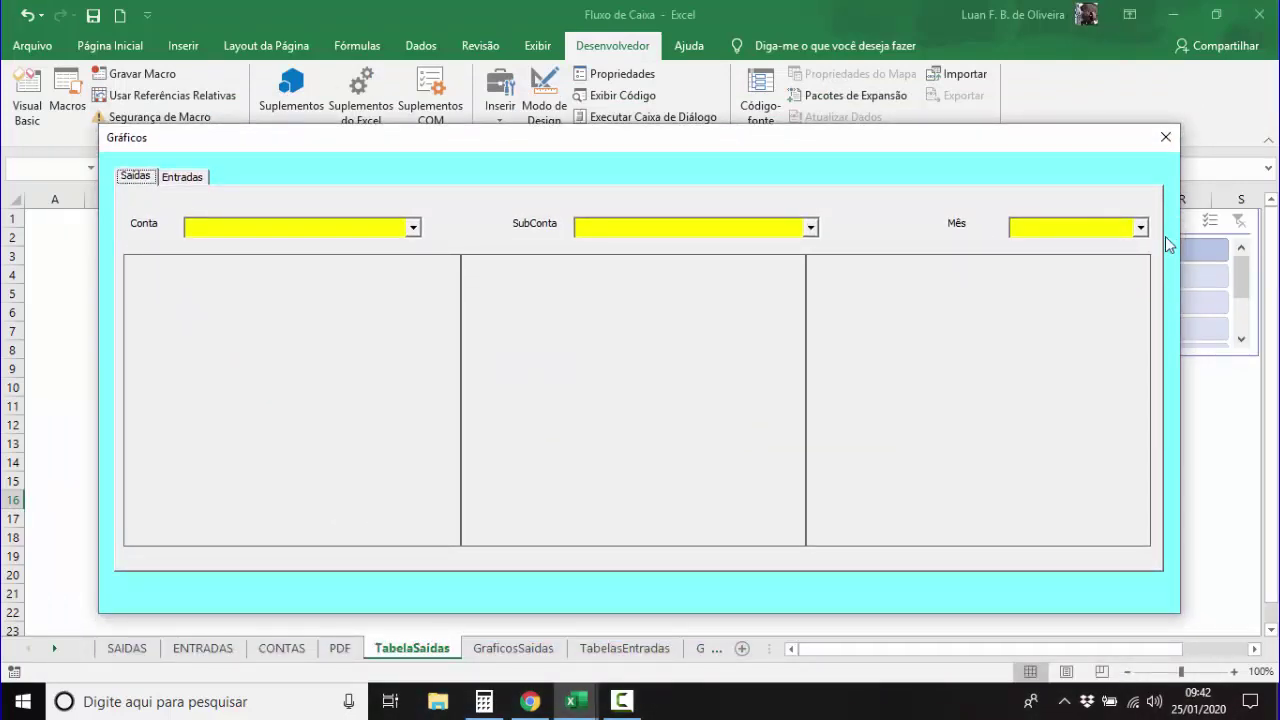
left_click(1139, 228)
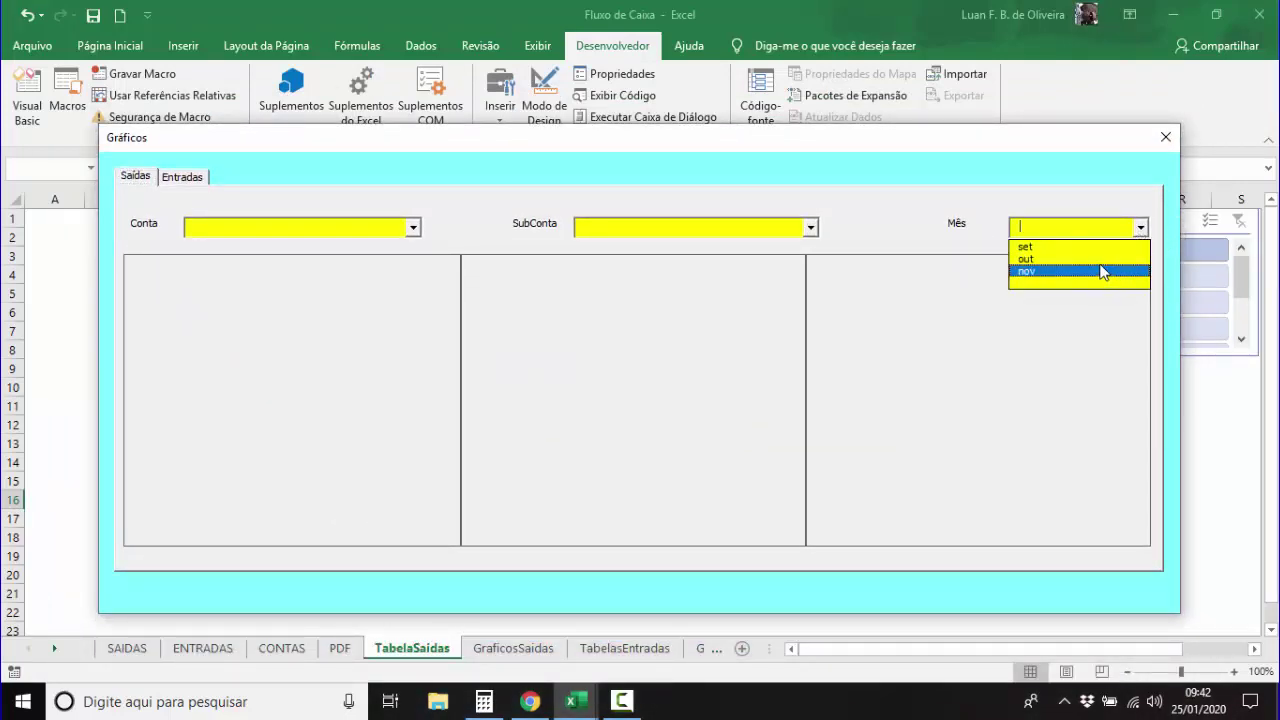
left_click(1096, 246)
left_click(1139, 228)
left_click(1068, 249)
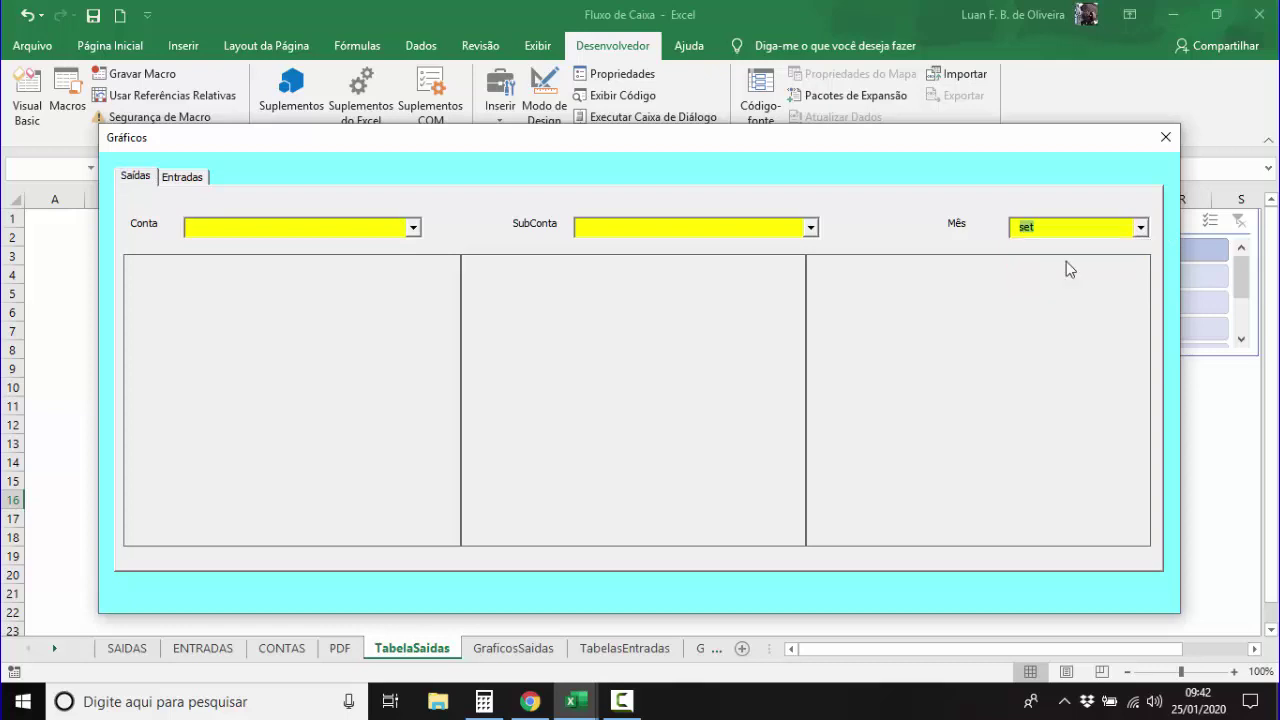
left_click(1140, 228)
left_click(1044, 282)
left_click(1165, 137)
Shorten the Gráficos form slightly in the VBA editor.
left_click(28, 62)
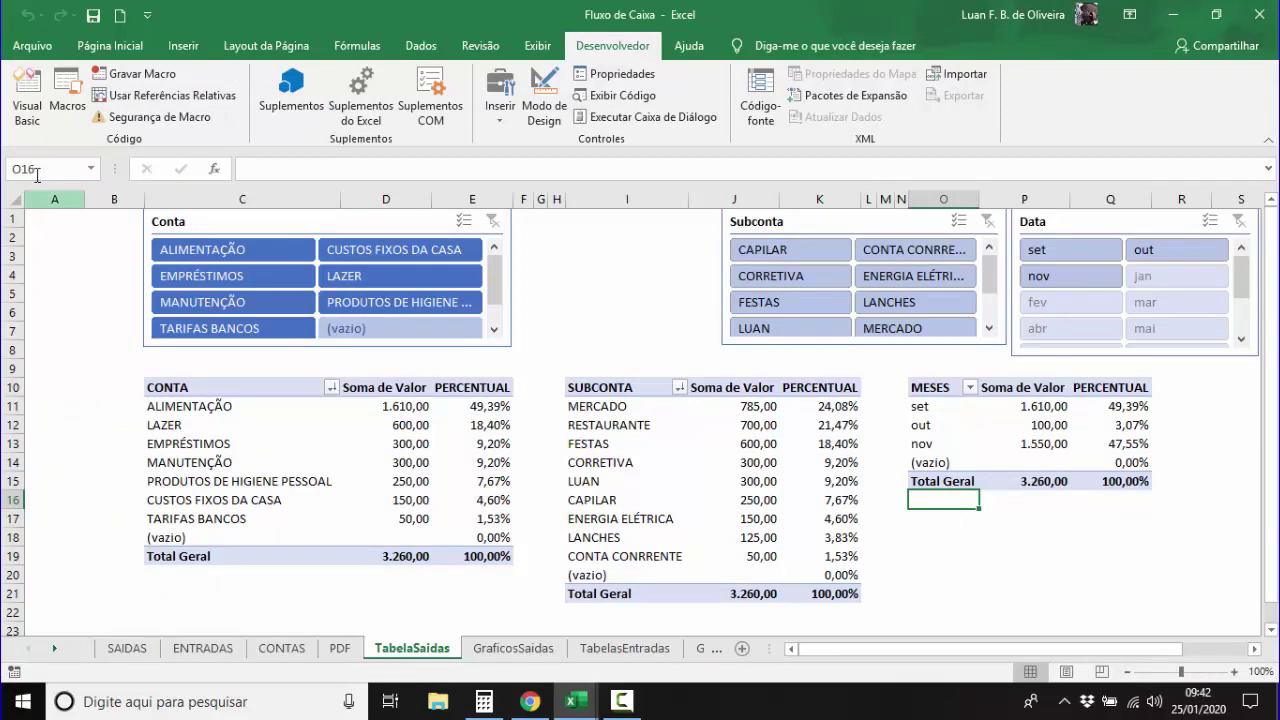
left_click(27, 105)
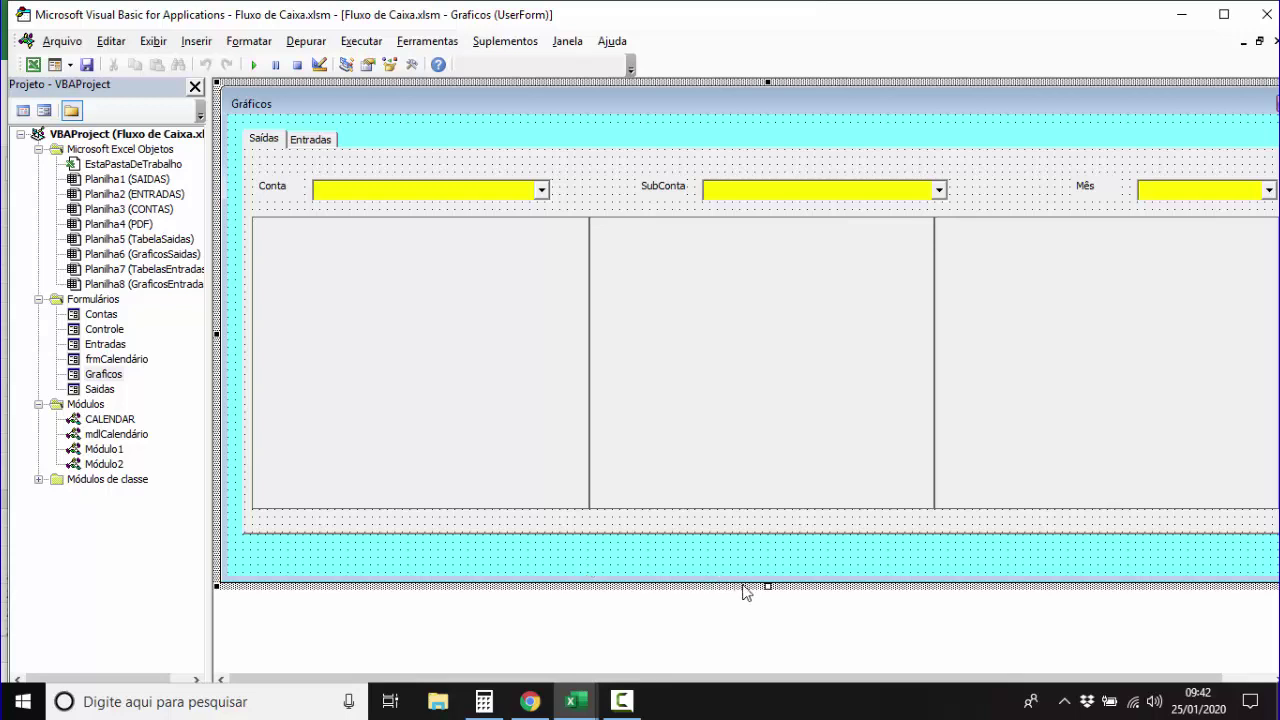
left_click_drag(768, 584, 766, 567)
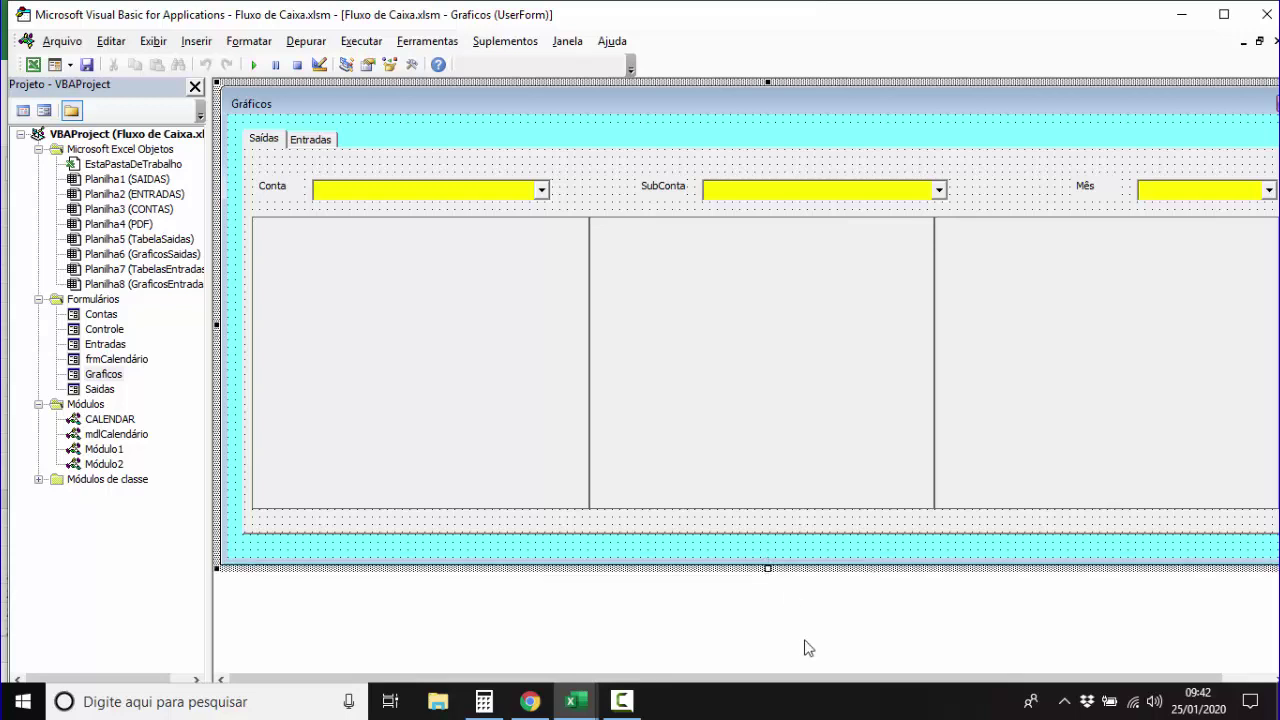
left_click(31, 63)
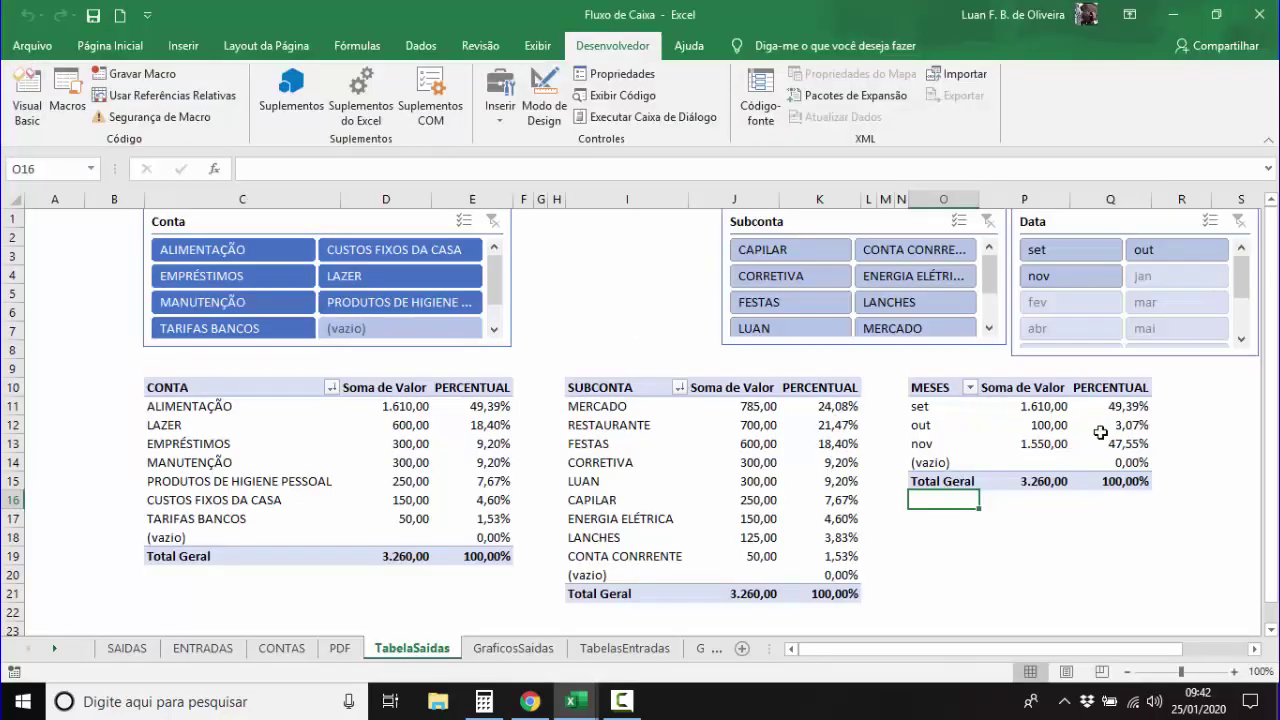
Move the Subconta and Data slicers left on the TabelaSaidas sheet.
left_click(1076, 222)
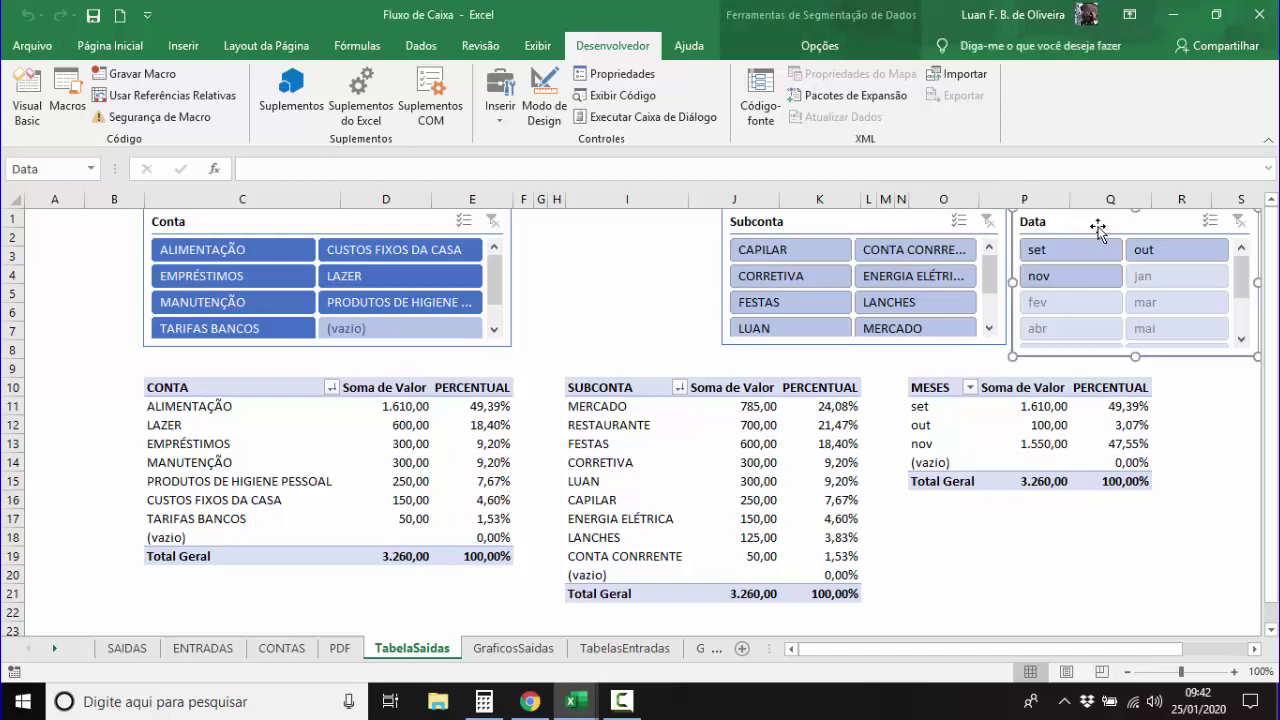
left_click_drag(863, 228, 720, 226)
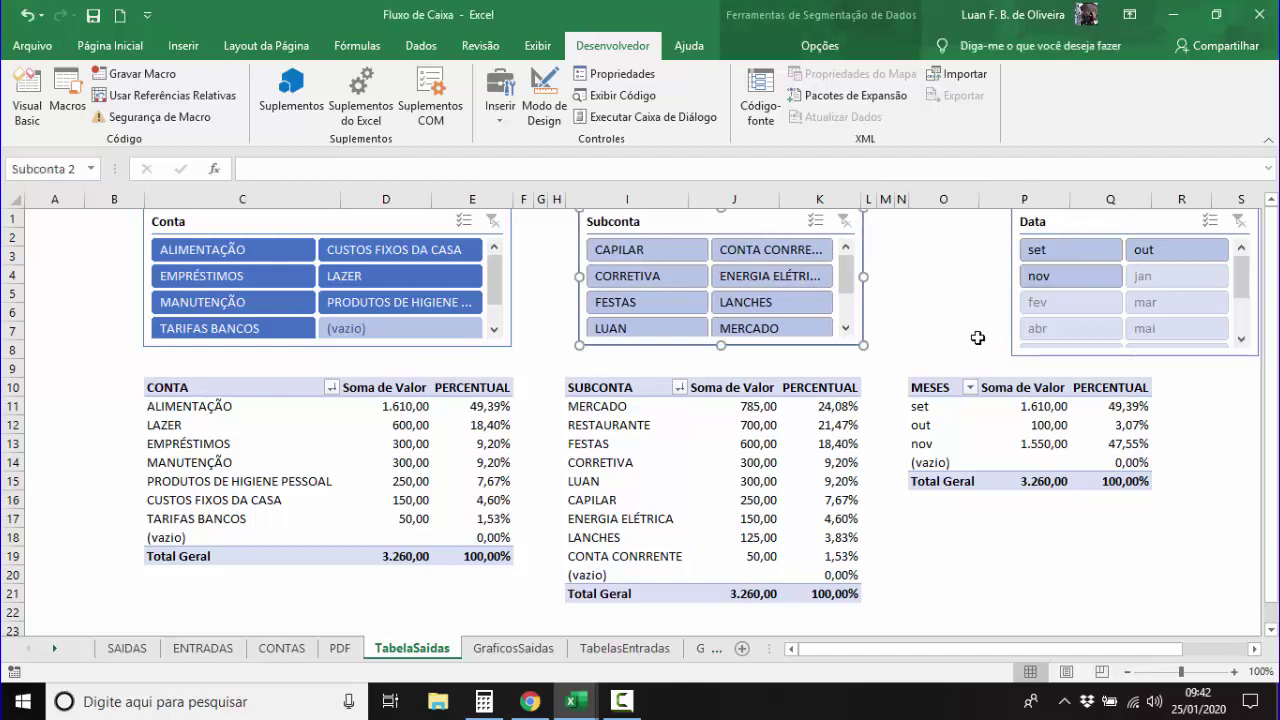
left_click_drag(1071, 219, 968, 219)
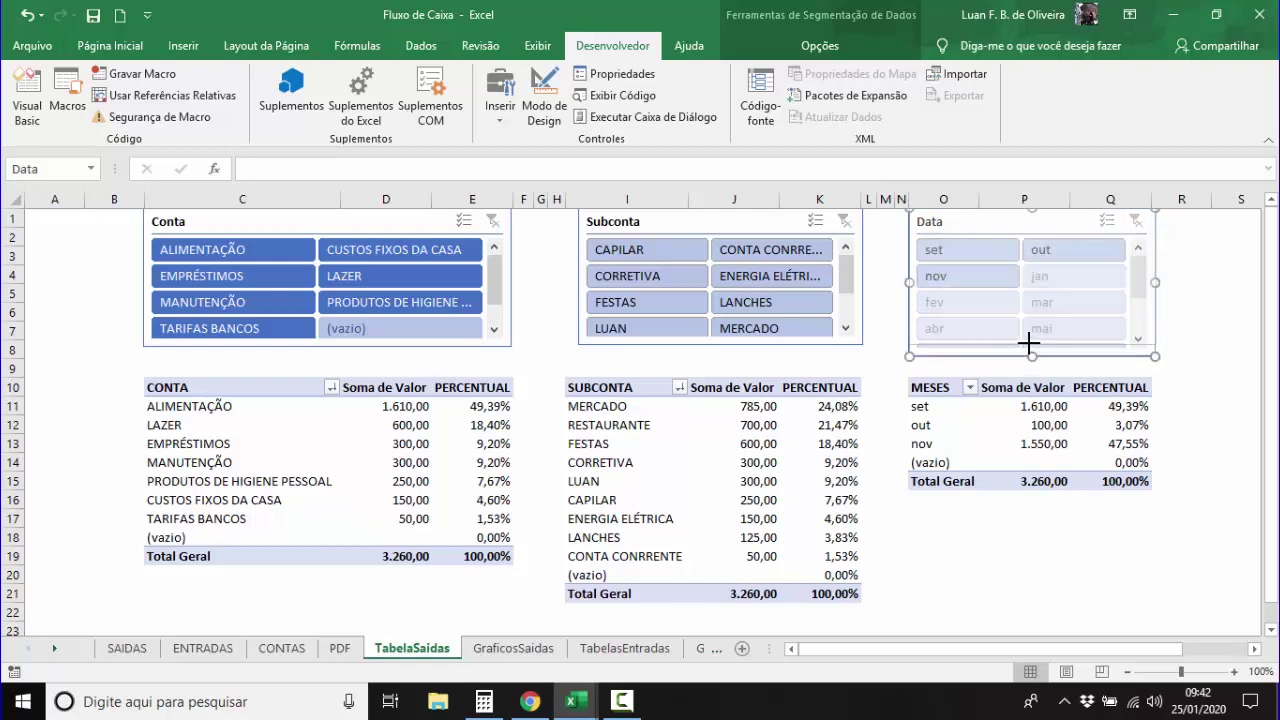
left_click_drag(1029, 342, 998, 352)
left_click_drag(684, 222, 680, 222)
left_click(1204, 309)
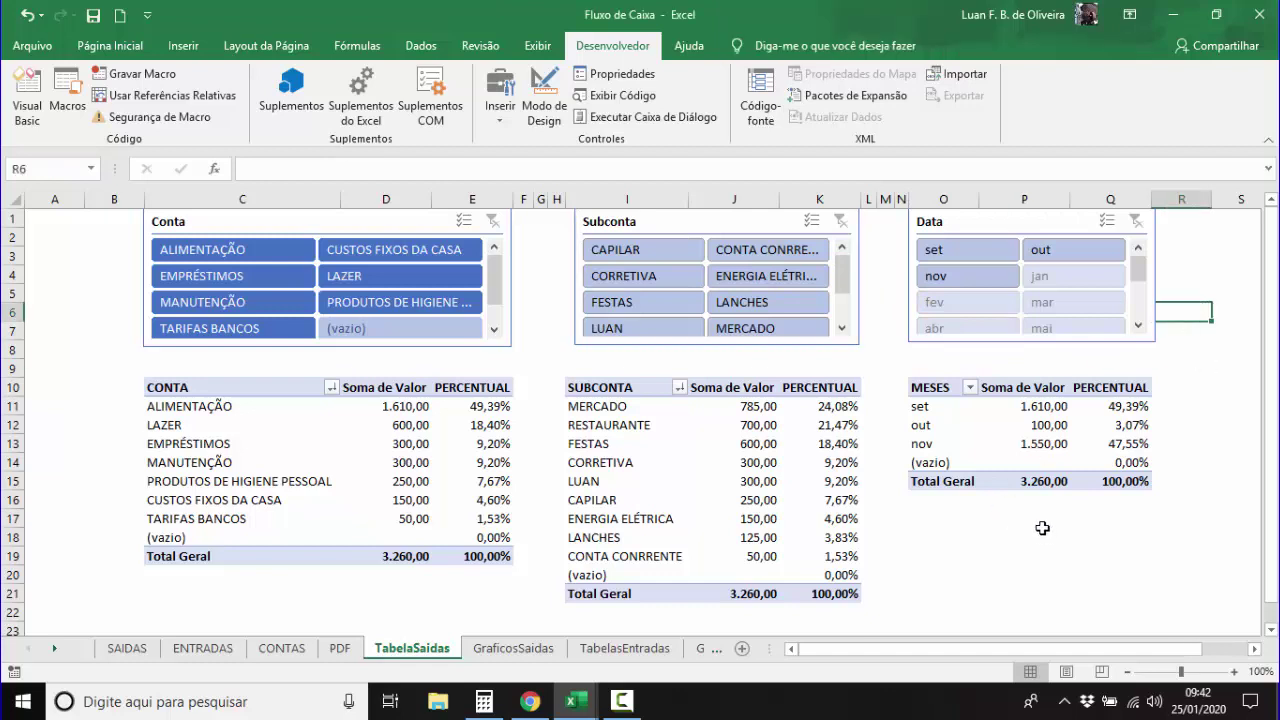
left_click(27, 100)
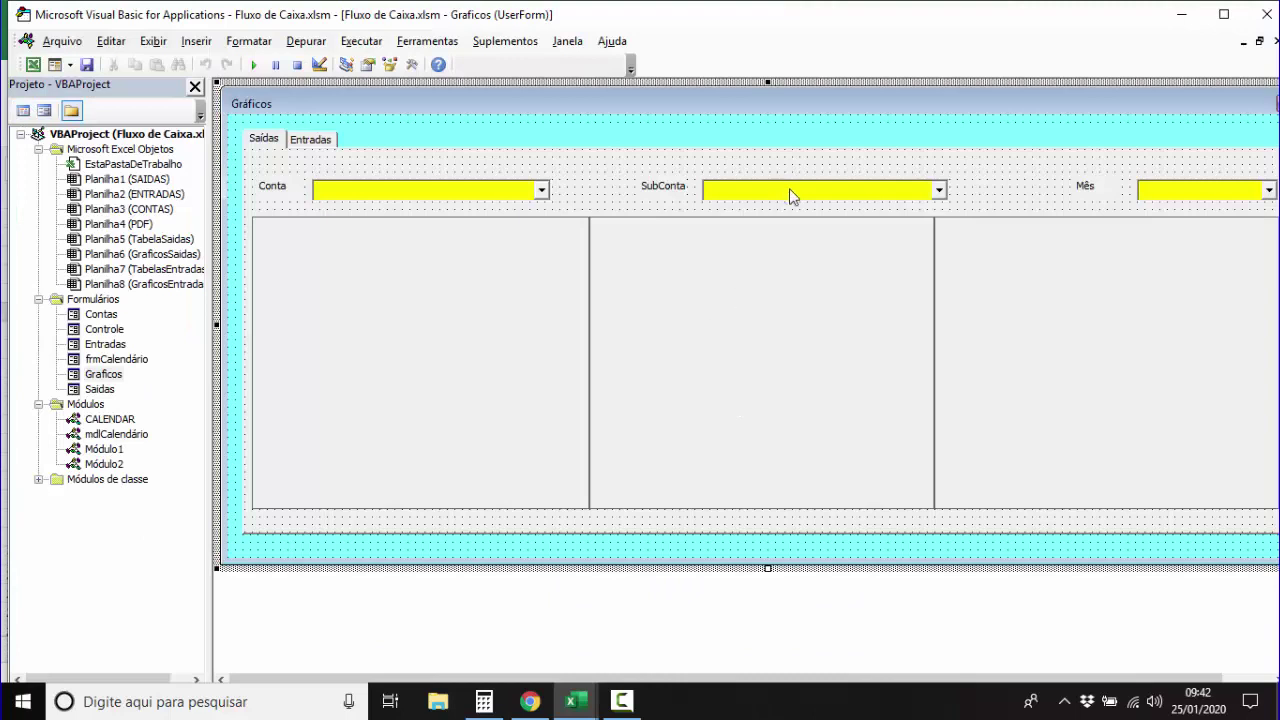
Select and copy the SubConta dropdown's Change handler code.
double_click(789, 188)
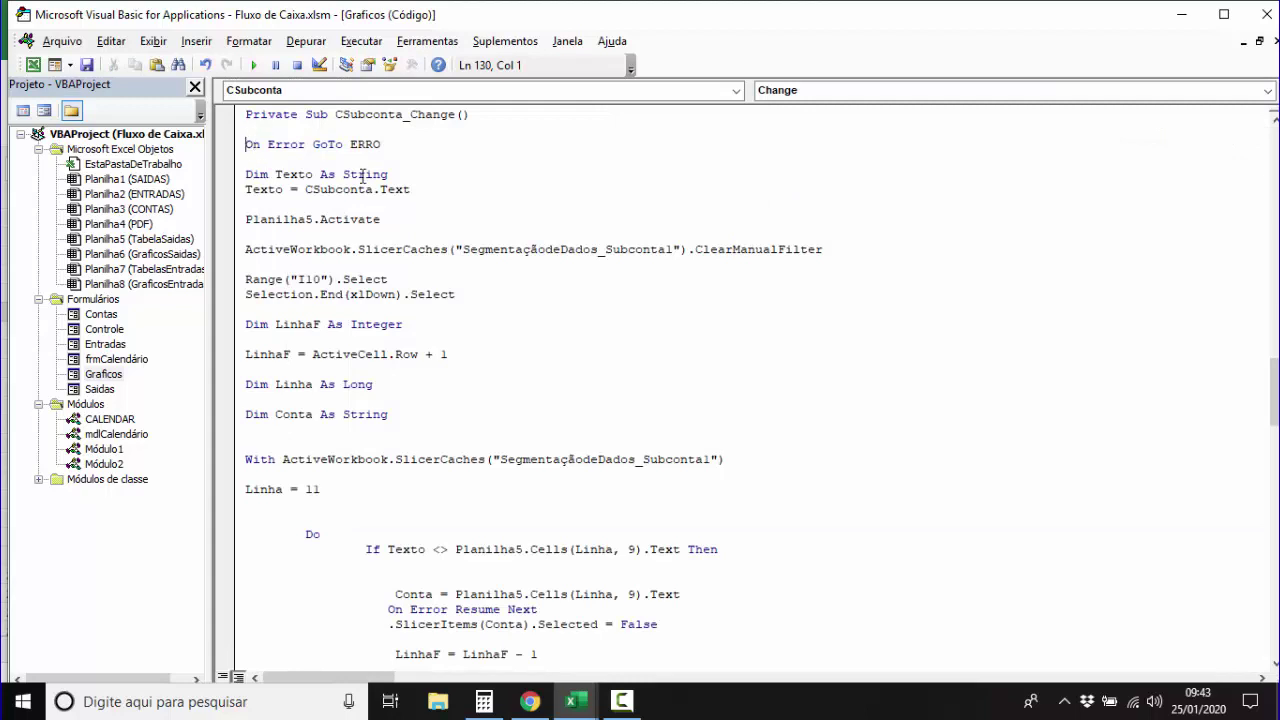
key("shift+Down")
key("shift+Down")
key("shift+Down")
key("shift+Down")
key("shift+Down")
key("shift+Down")
key("shift+Down")
key("shift+Down")
key("shift+Down")
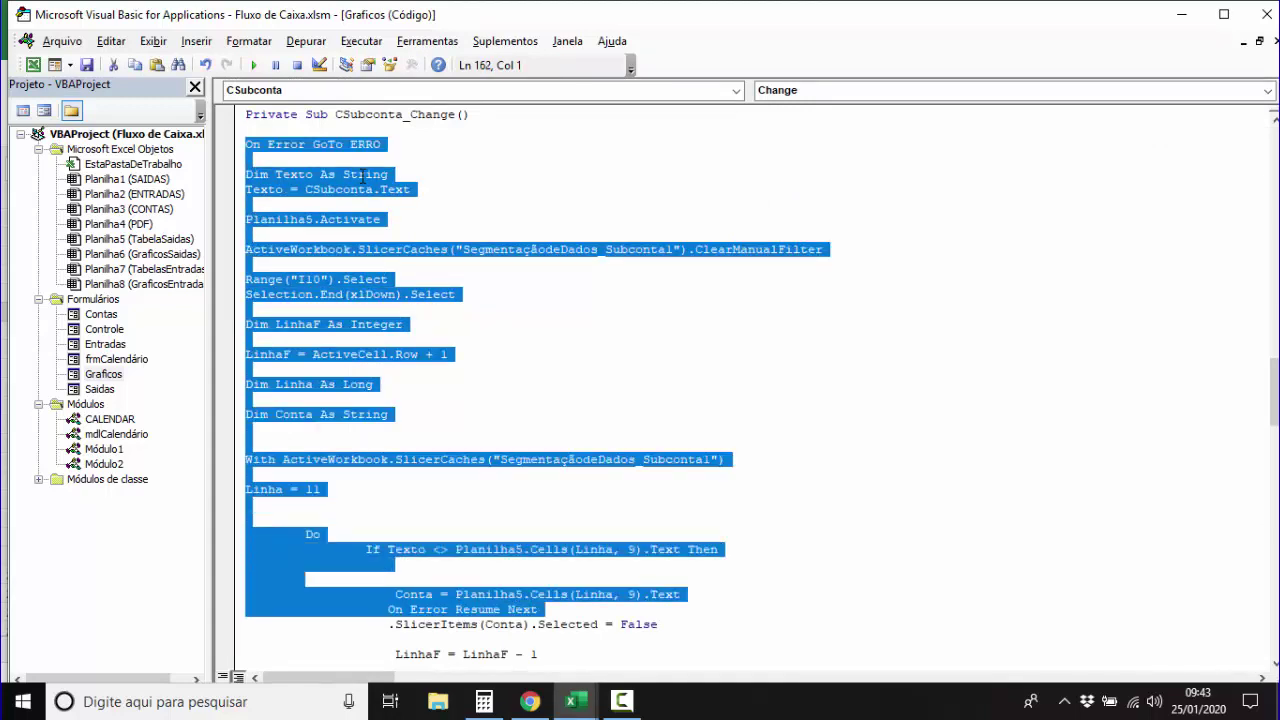
key("shift+Down")
key("shift+Down")
key("shift+Down")
key("shift+Down")
key("shift+Down")
key("shift+Down")
key("shift+Up")
key("shift+Up")
key("shift+Up")
key("shift+Up")
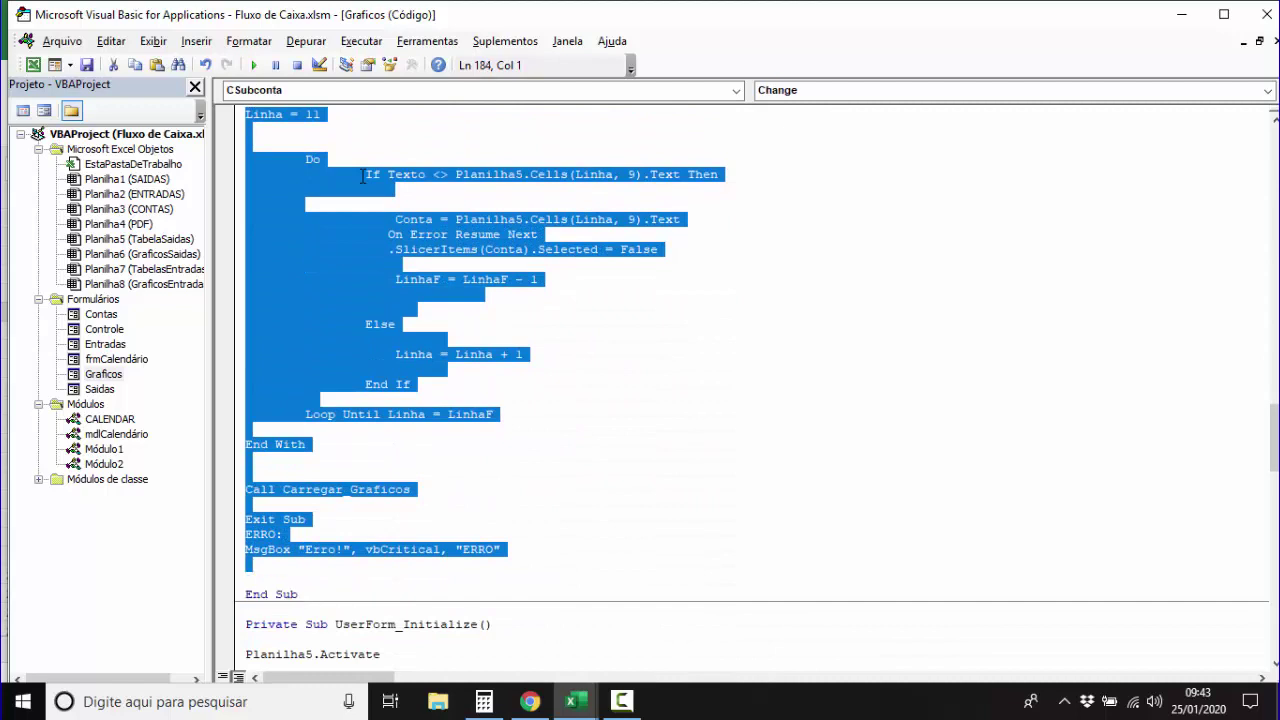
key("shift+Down")
key("shift+Up")
Create the Mês dropdown's CMes_Change handler and paste the copied slicer code into it.
double_click(108, 377)
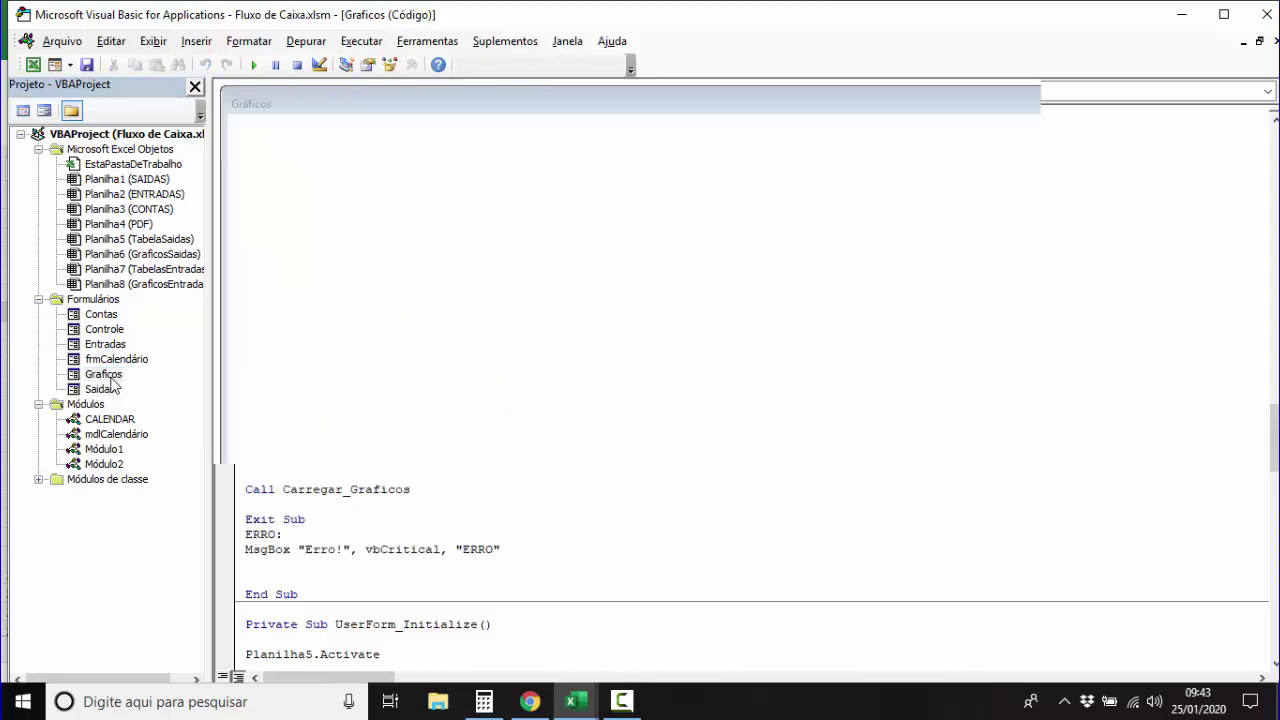
double_click(1175, 193)
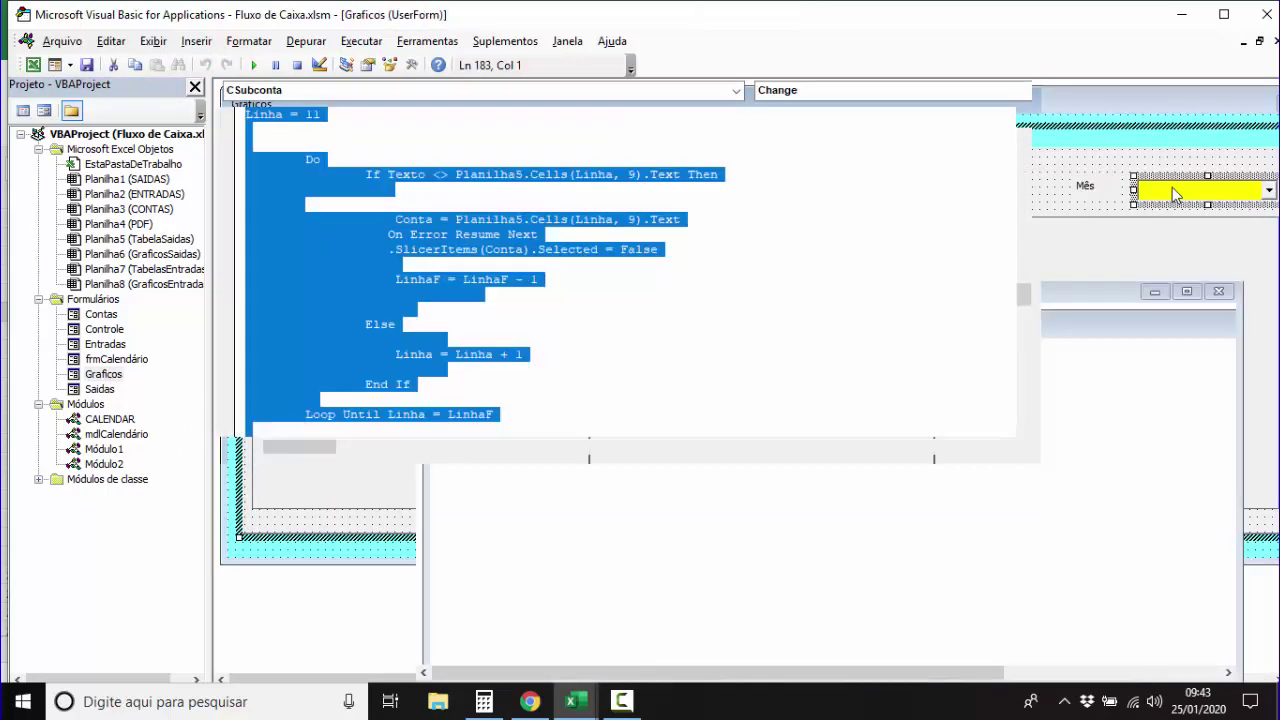
key("Return")
key("Down")
key("Down")
key("Down")
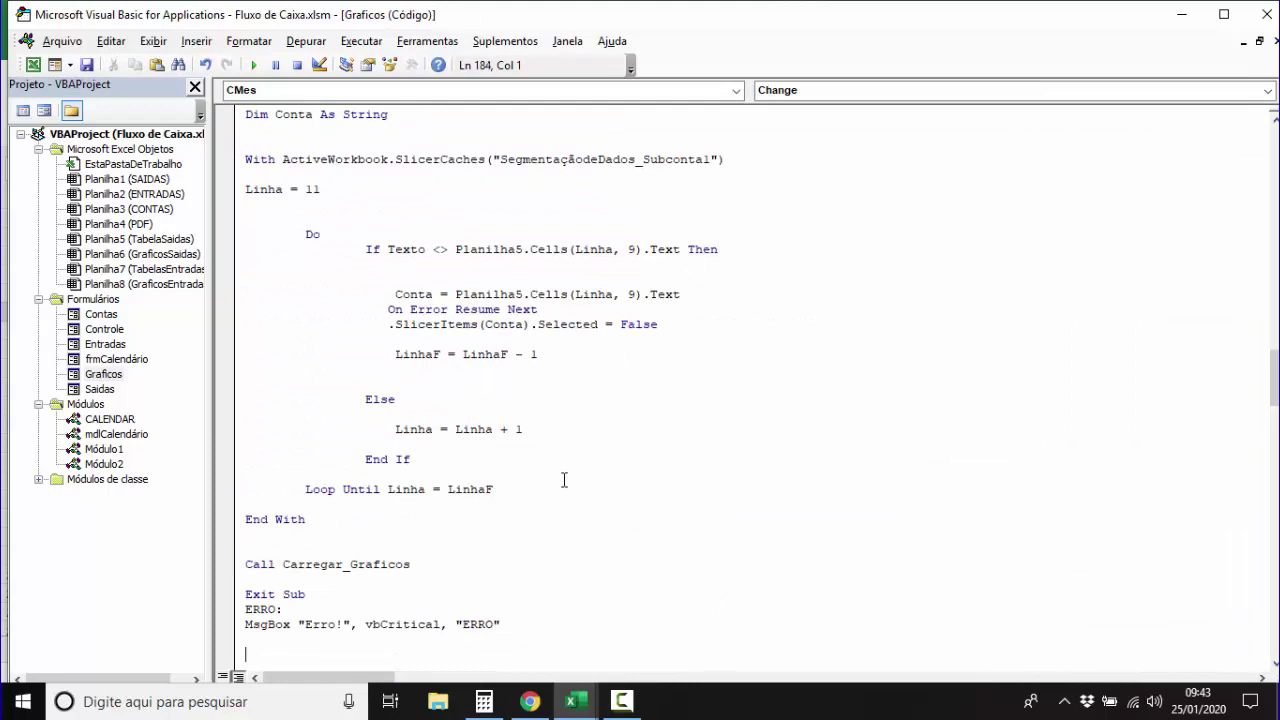
Delete the blank line above Call Carregar_Graficos and review the CMes_Change code.
left_click(261, 543)
key("Delete")
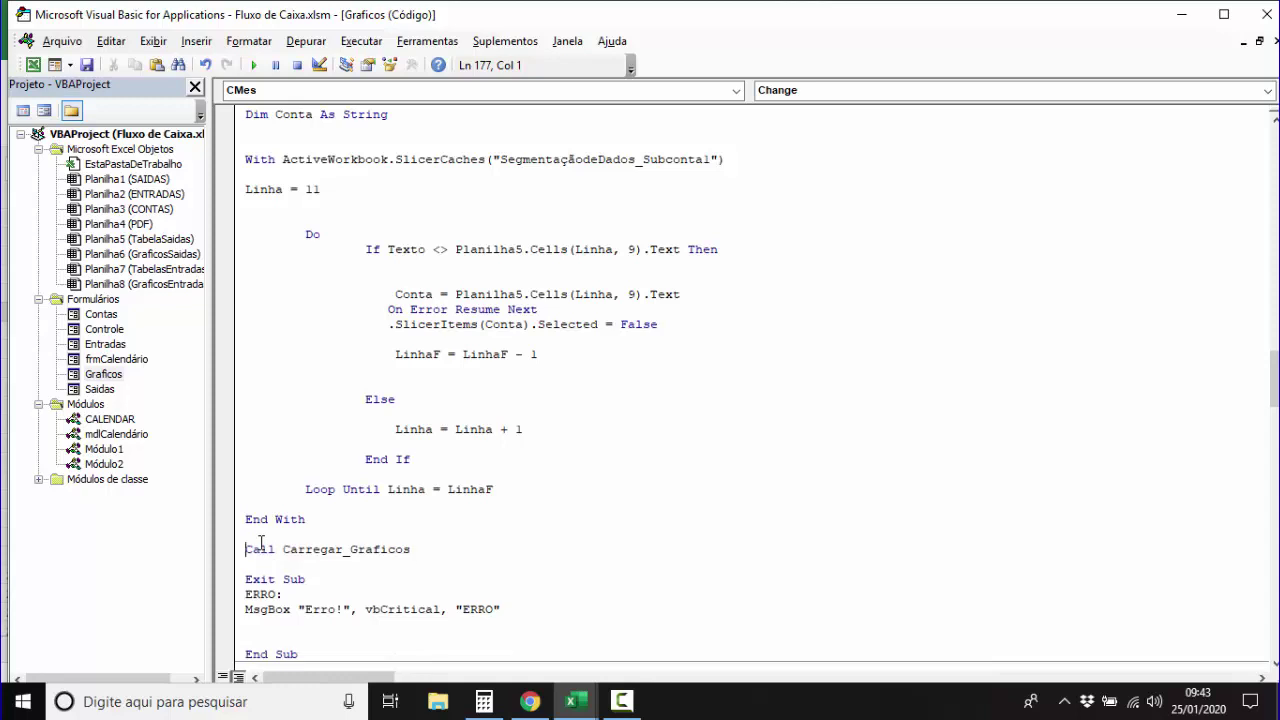
scroll(623, 474, "up", 1)
scroll(626, 470, "up", 2)
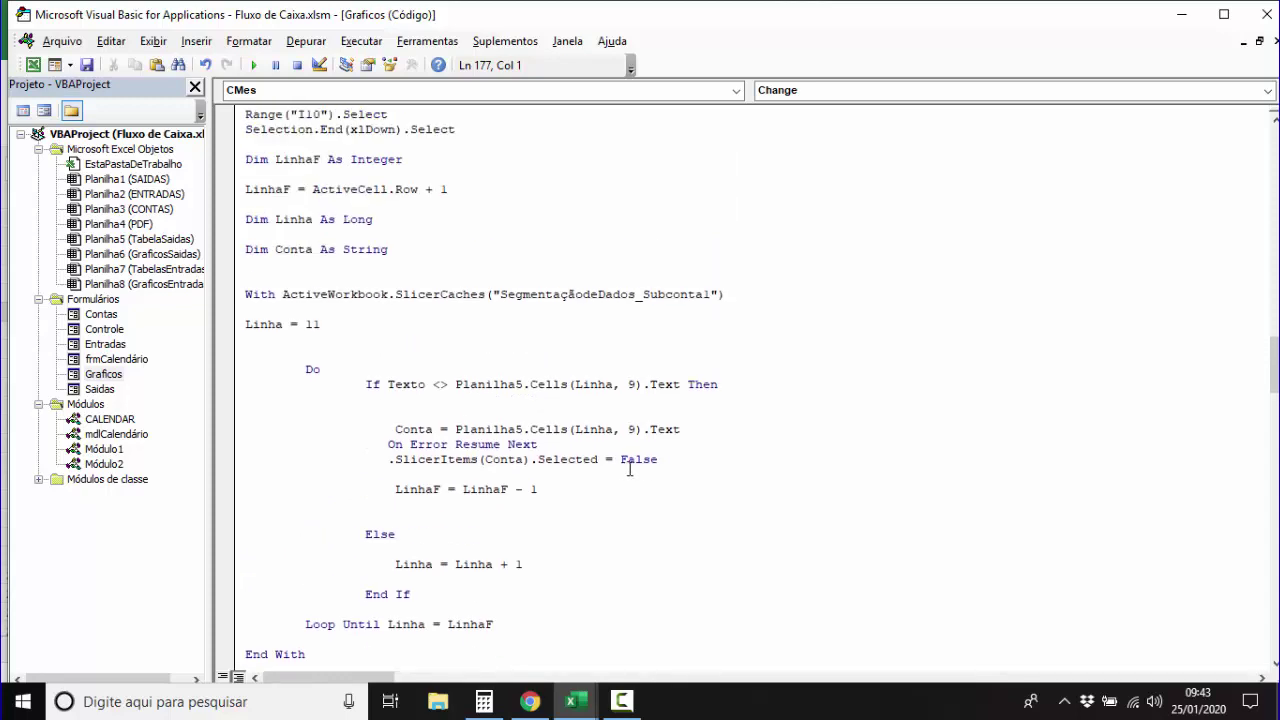
scroll(628, 465, "down", 1)
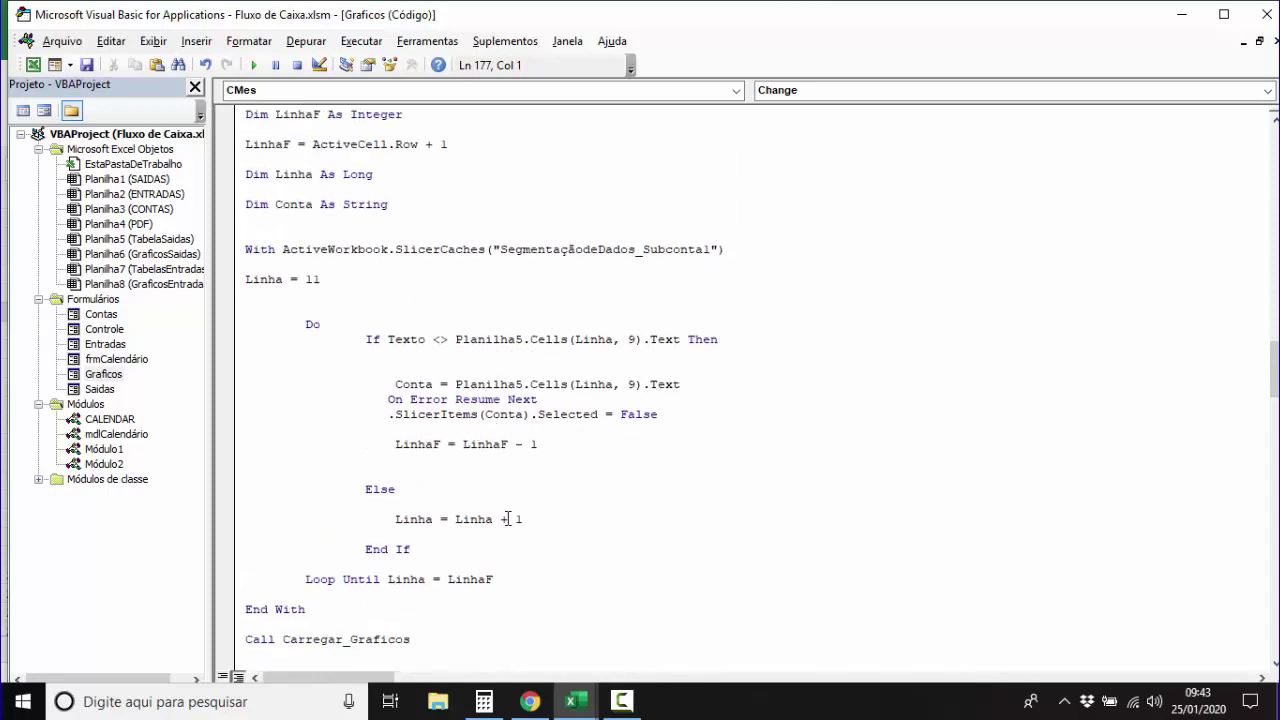
scroll(494, 511, "up", 2)
scroll(500, 508, "up", 1)
scroll(503, 506, "up", 1)
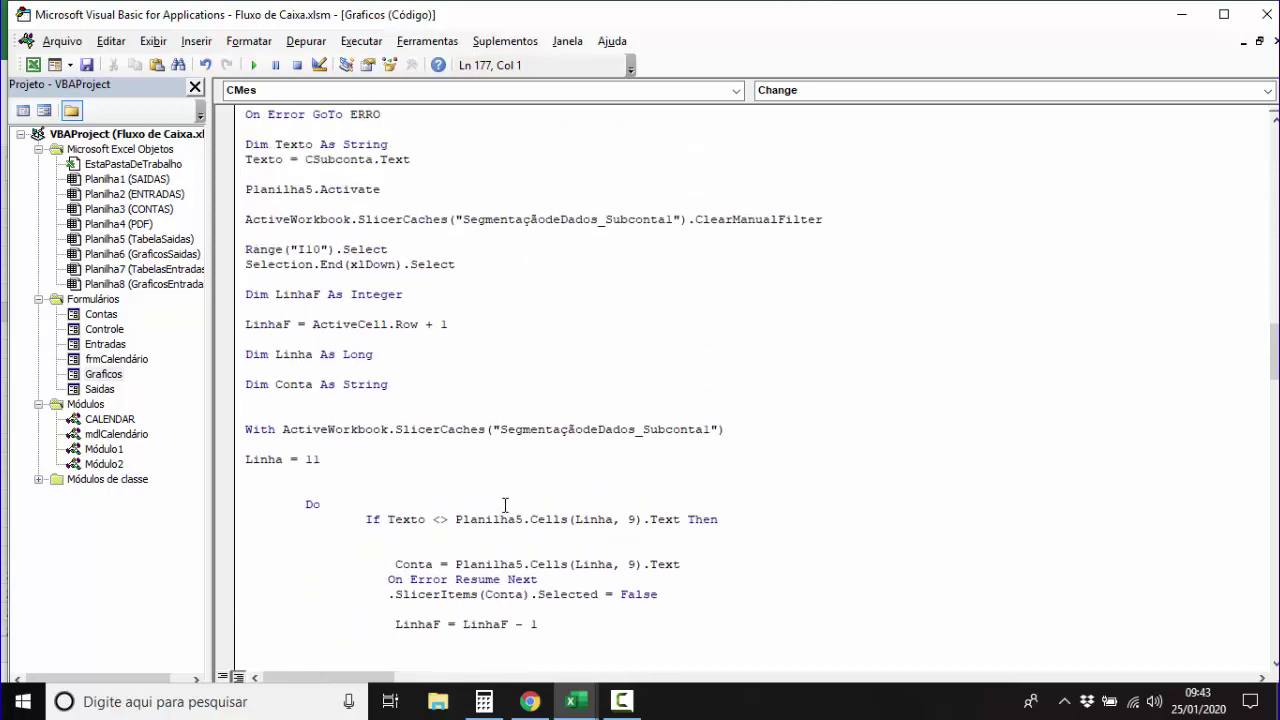
scroll(507, 503, "up", 2)
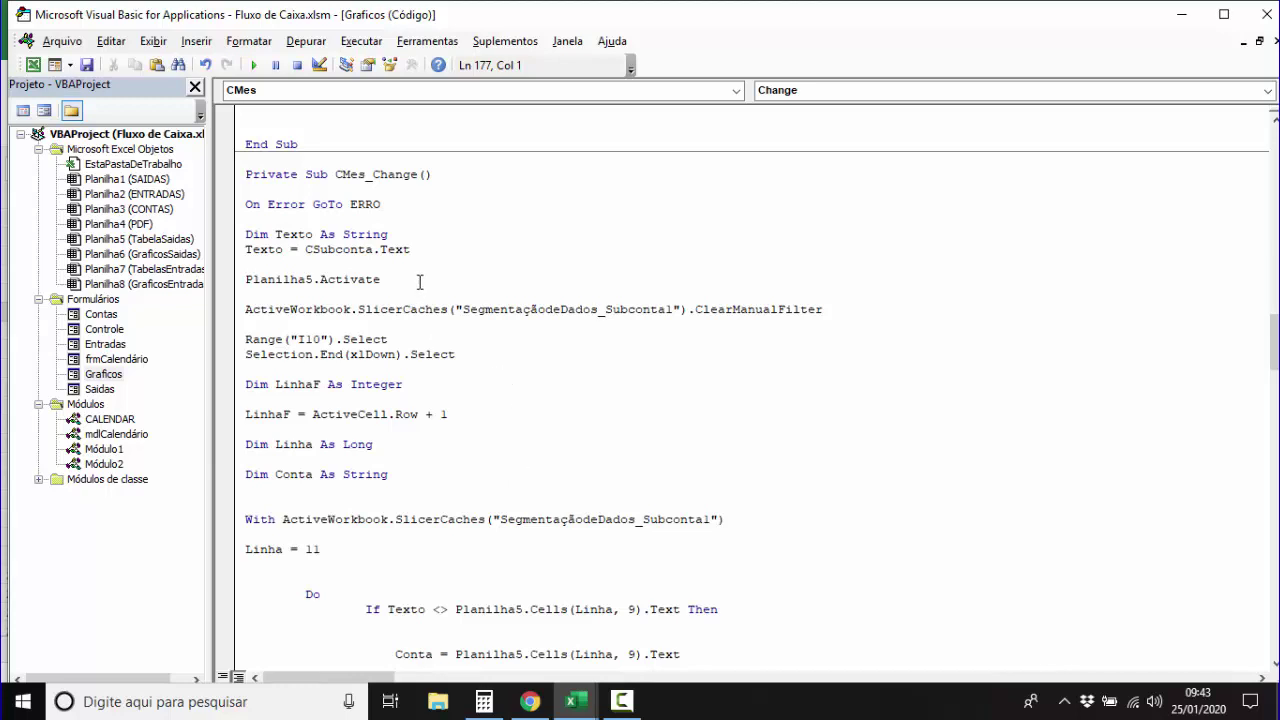
scroll(420, 283, "down", 1)
scroll(444, 281, "down", 2)
scroll(444, 281, "down", 1)
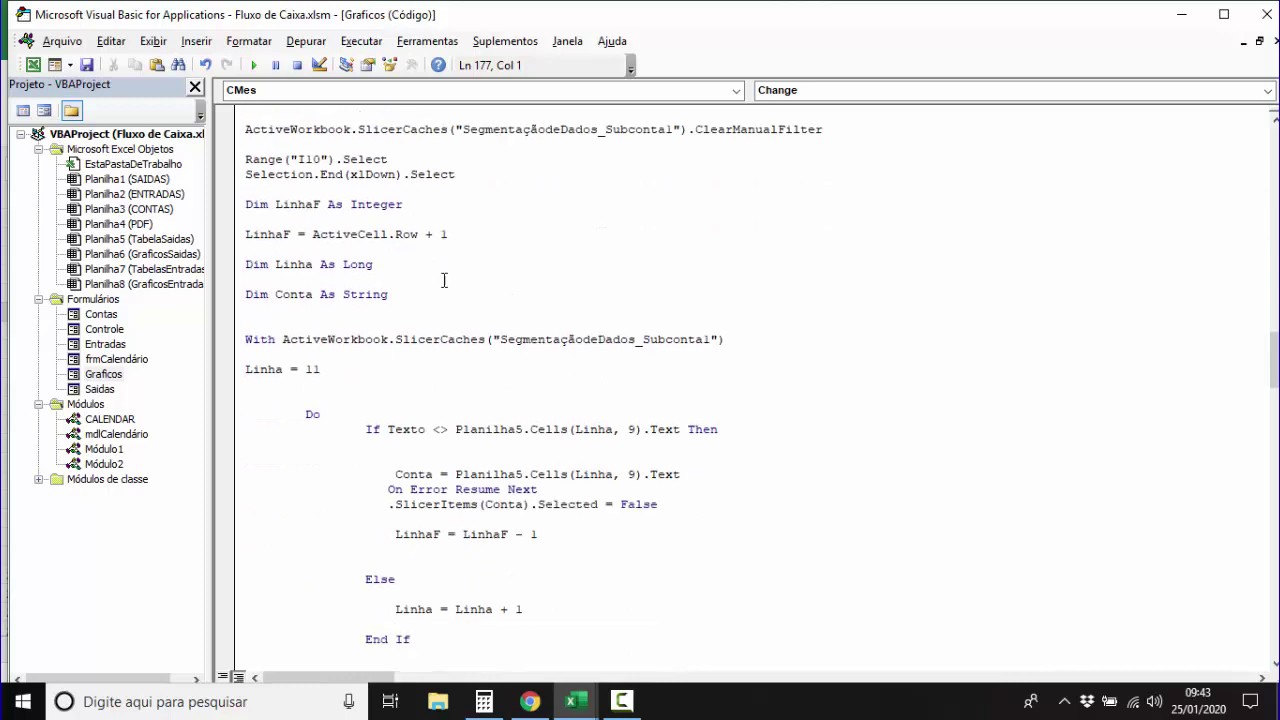
scroll(489, 327, "down", 2)
scroll(489, 335, "down", 1)
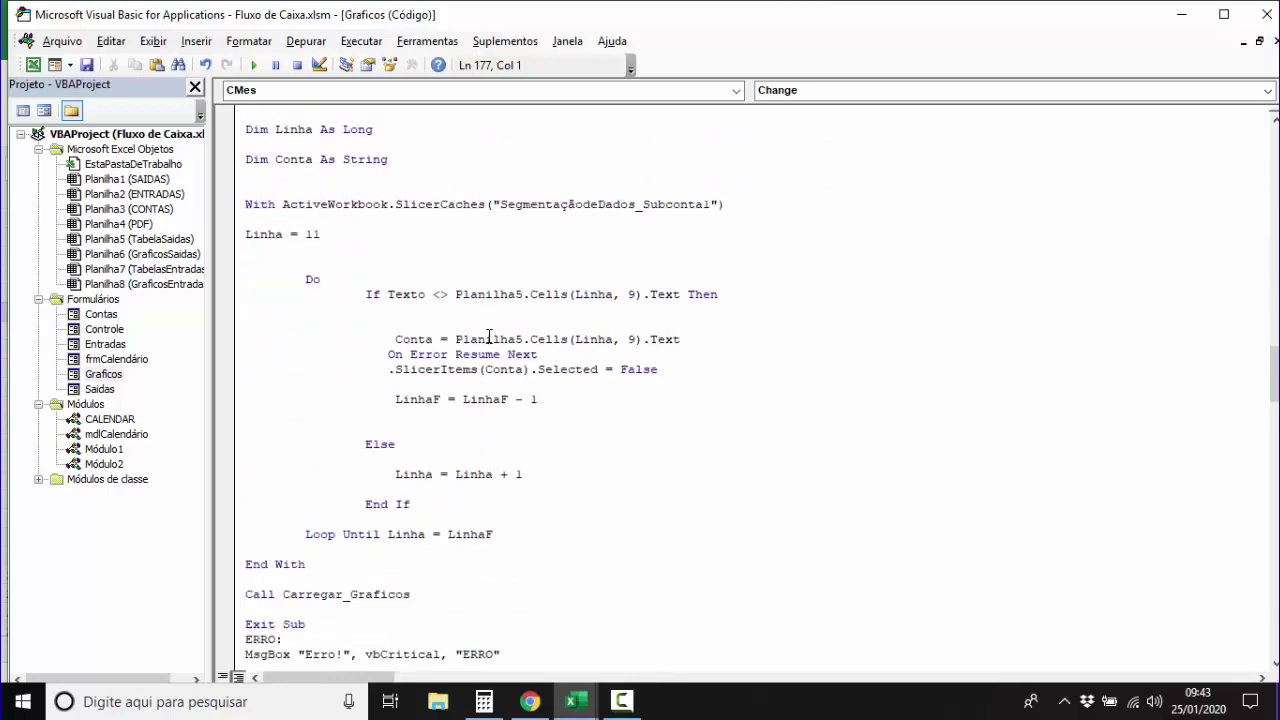
scroll(489, 335, "down", 2)
scroll(523, 466, "up", 2)
scroll(530, 462, "up", 3)
scroll(546, 459, "up", 2)
scroll(558, 459, "up", 2)
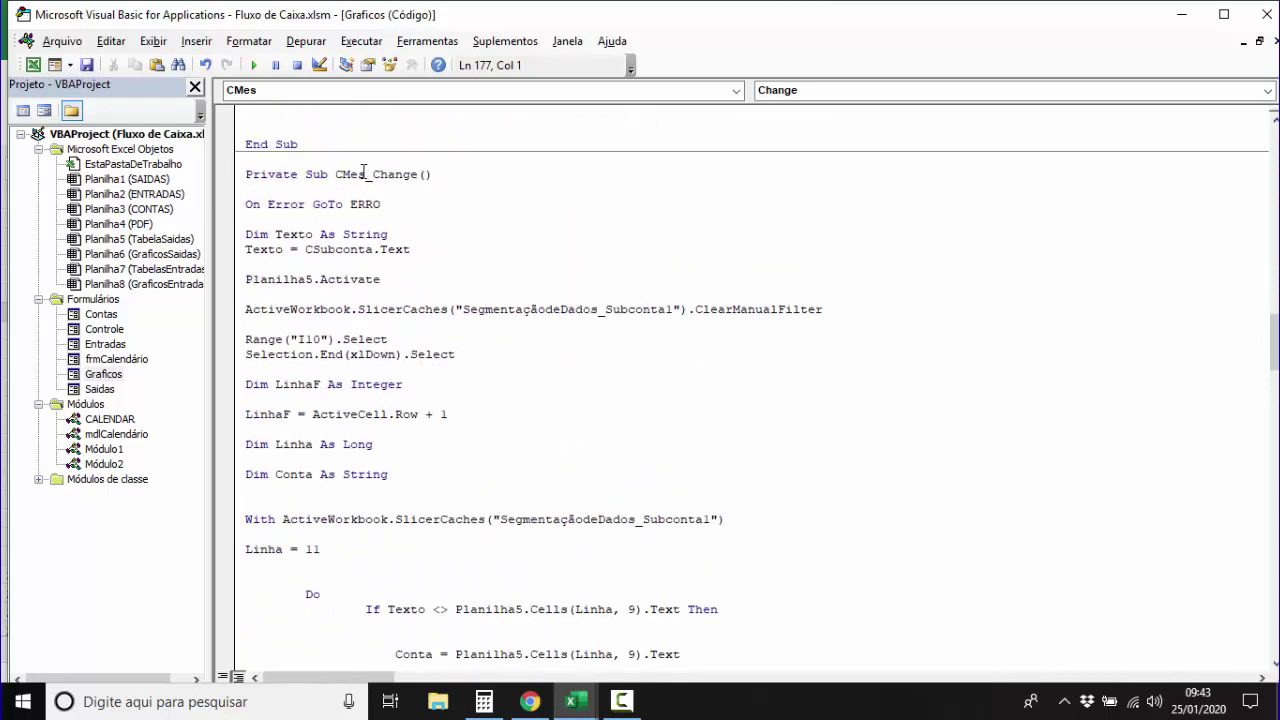
Change 'Texto = CSubconta.Text' to 'Texto = CMes.Text' and mark the Subconta slicer cache name.
left_click_drag(367, 174, 335, 174)
key("ctrl+c")
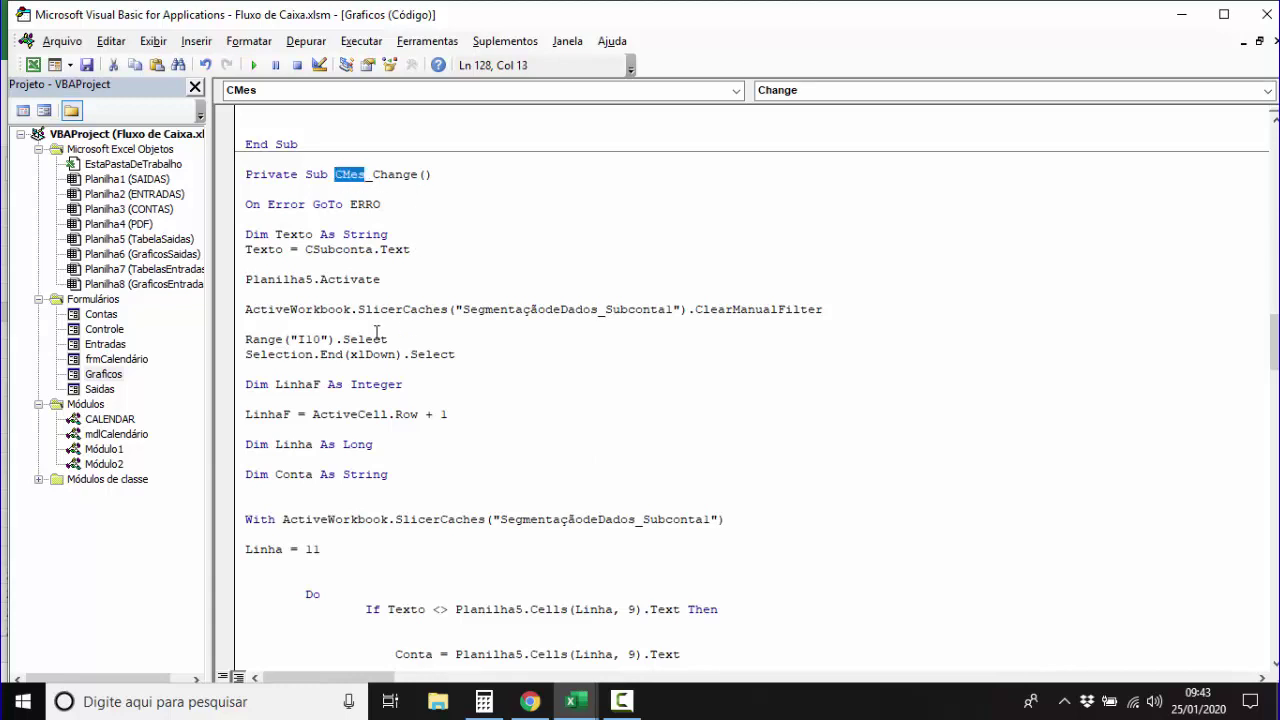
left_click_drag(372, 250, 305, 250)
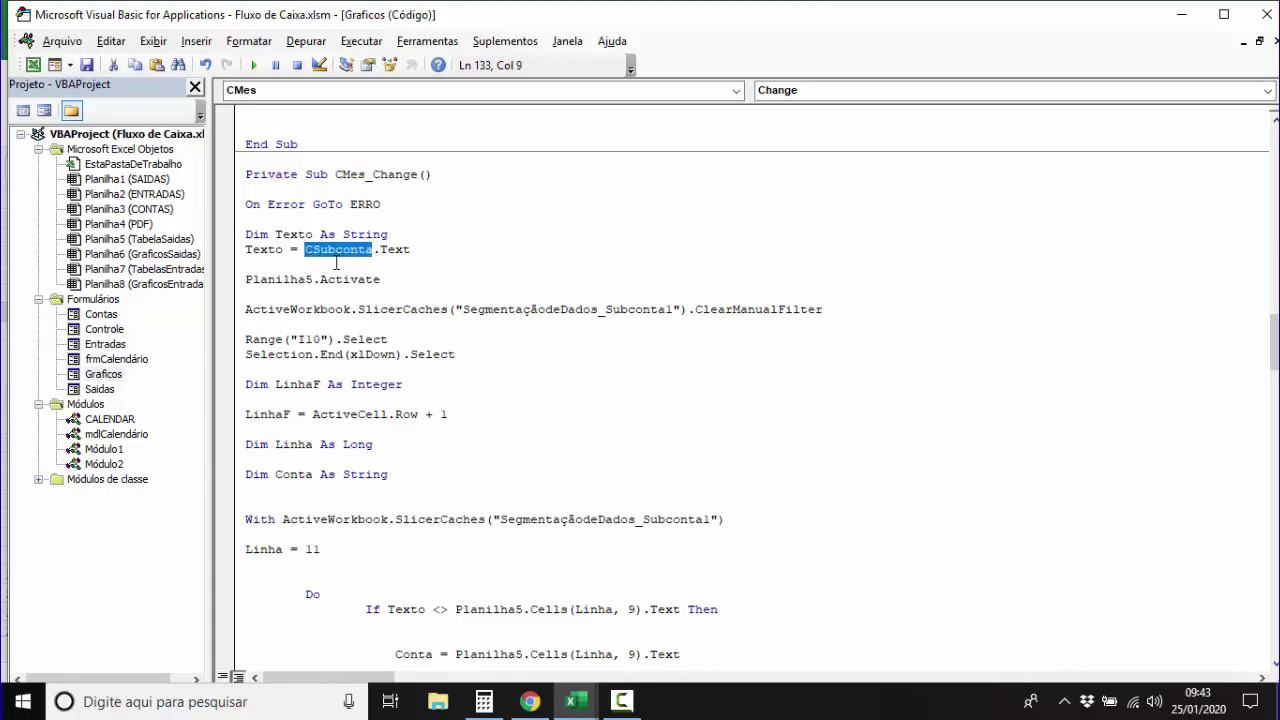
key("ctrl+v")
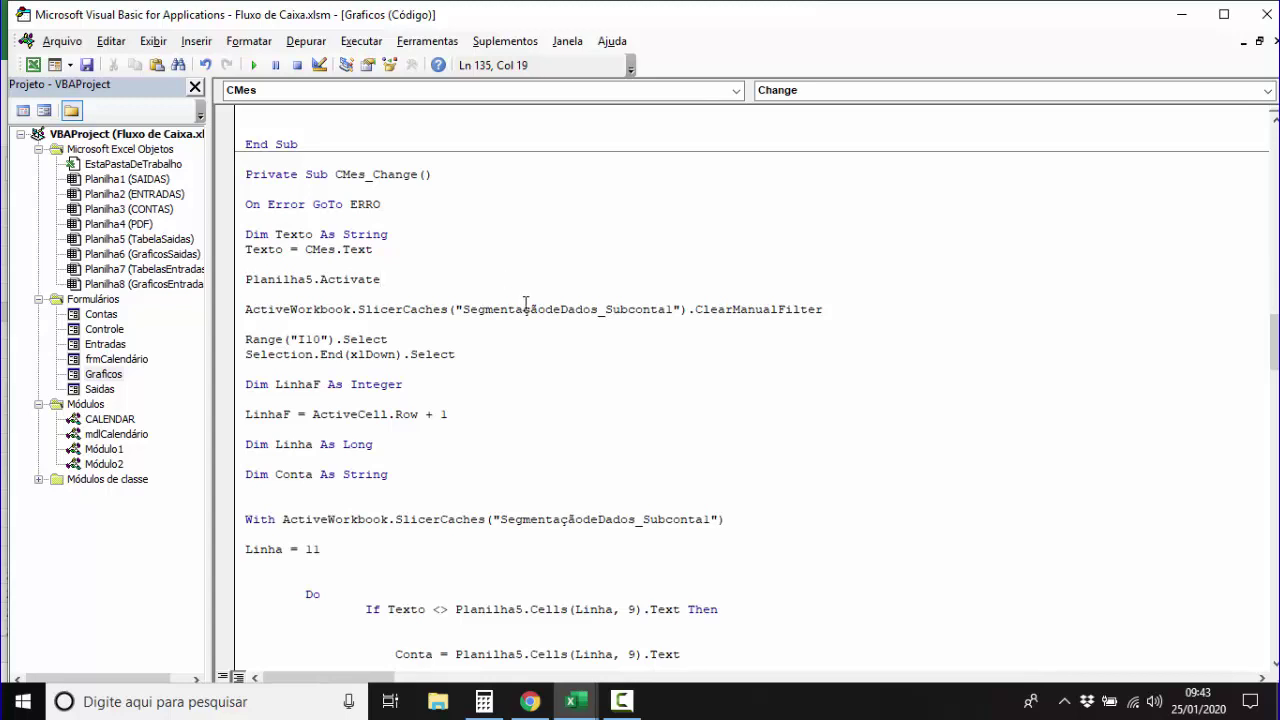
left_click_drag(675, 310, 470, 320)
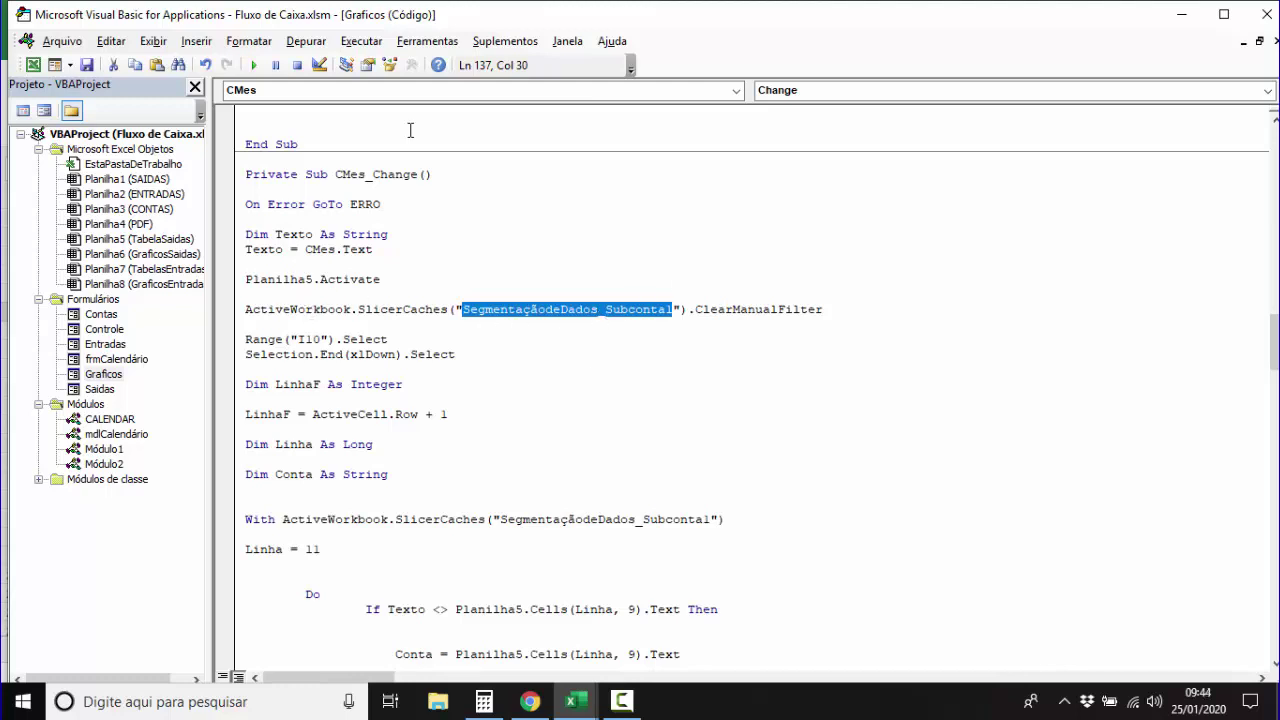
left_click(33, 65)
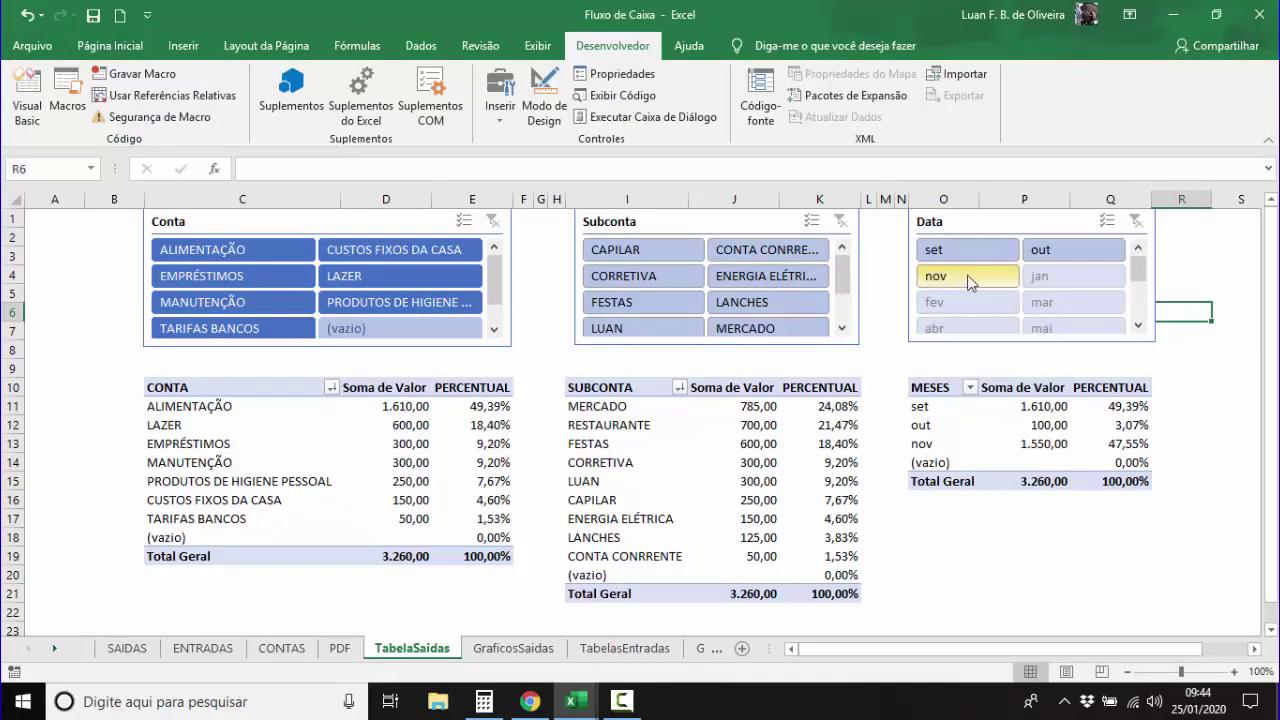
Filter the pivots to September, then read the Data slicer's name in its slicer settings.
left_click(950, 250)
left_click(878, 228)
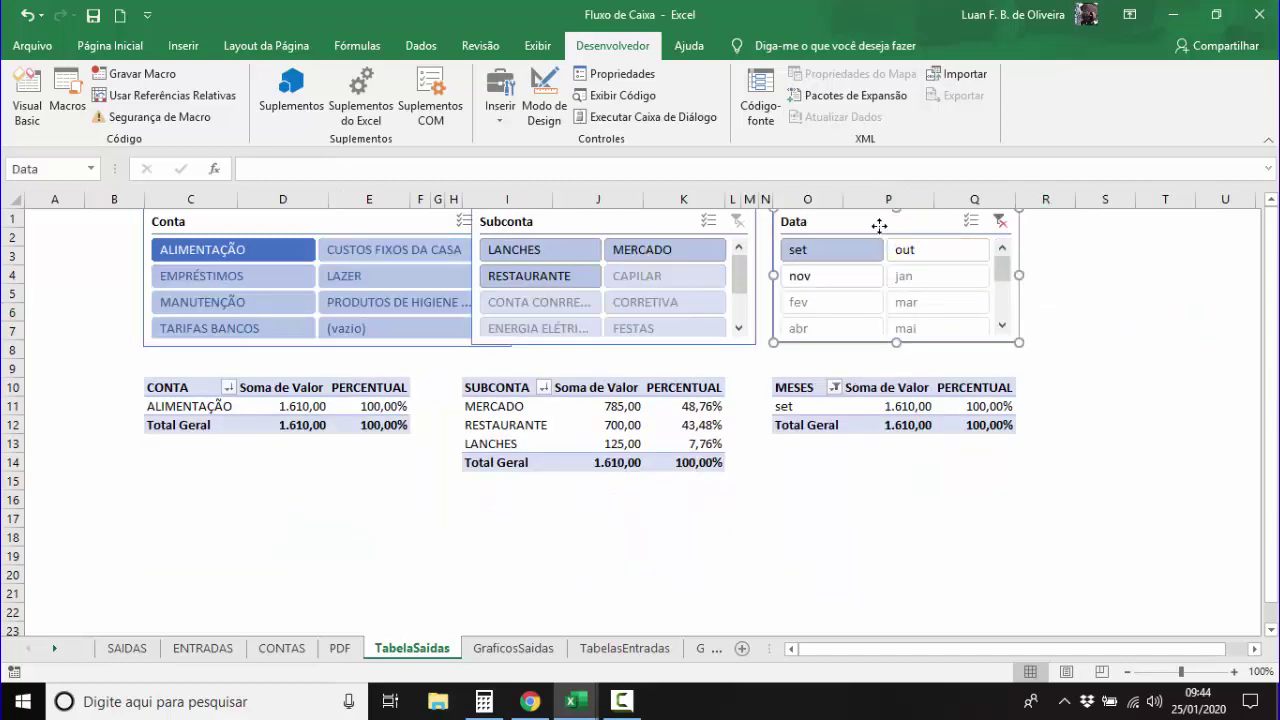
right_click(878, 228)
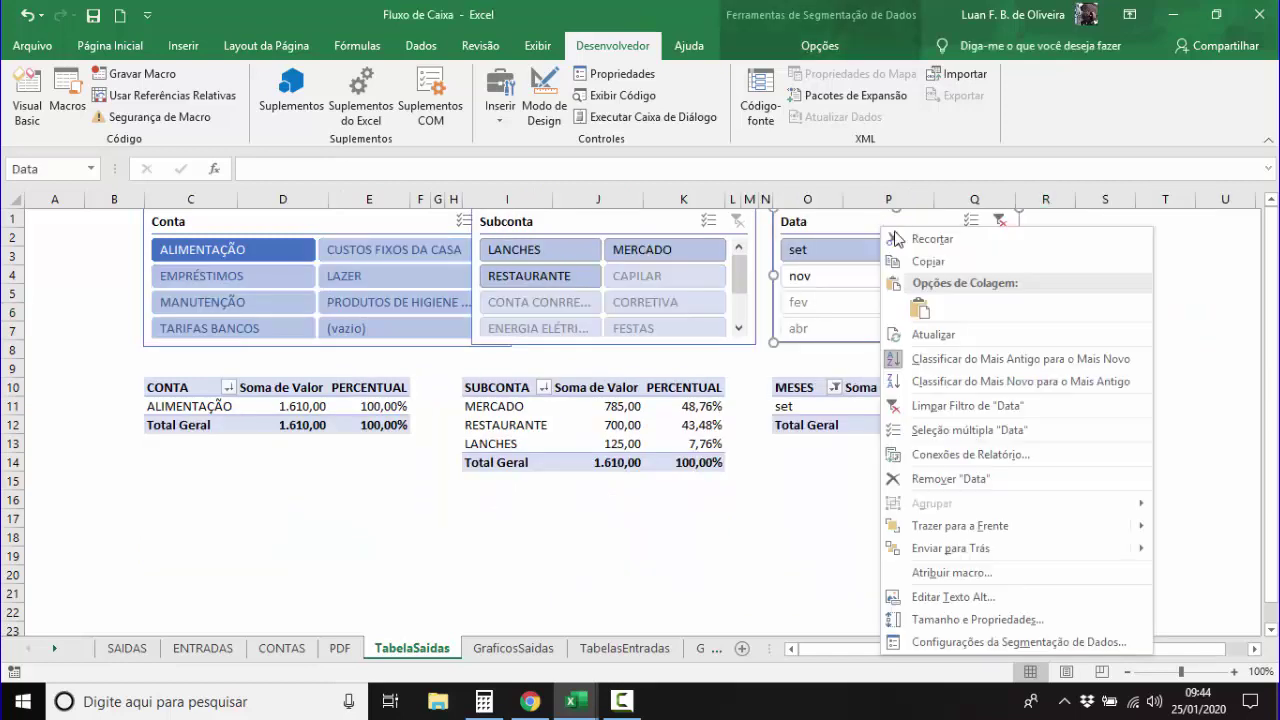
left_click(990, 641)
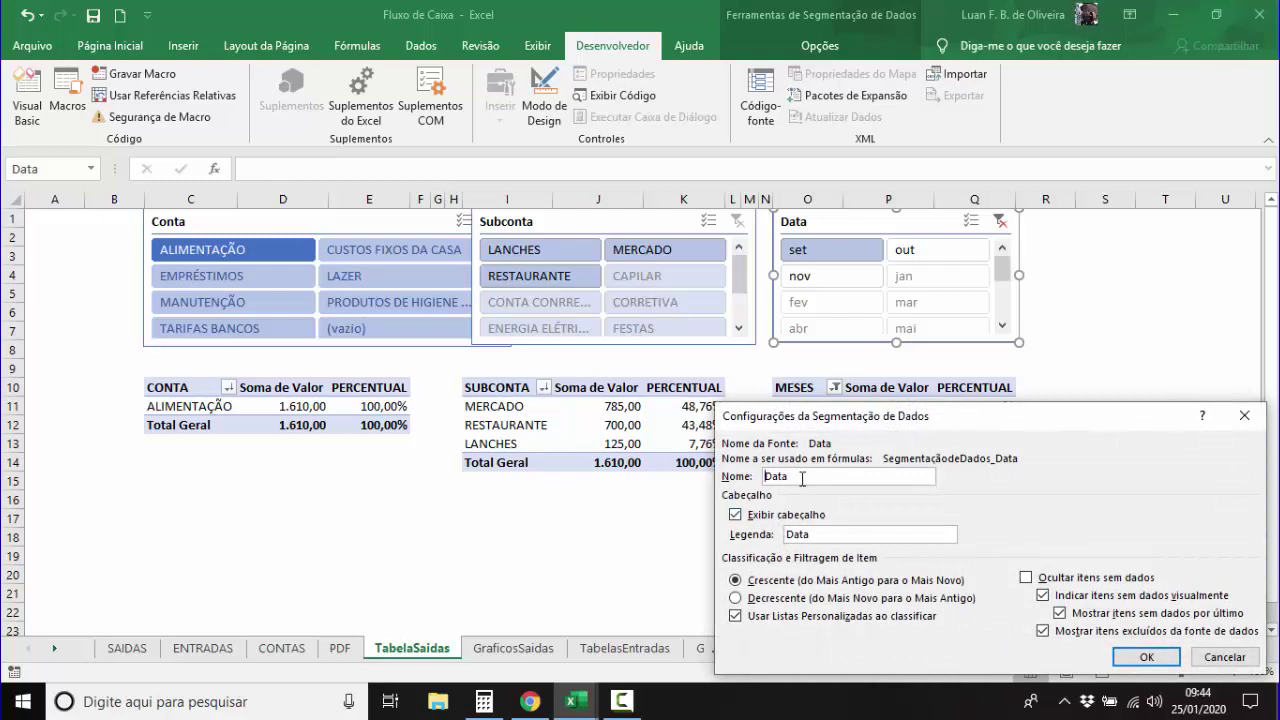
left_click_drag(803, 476, 762, 478)
left_click(1244, 416)
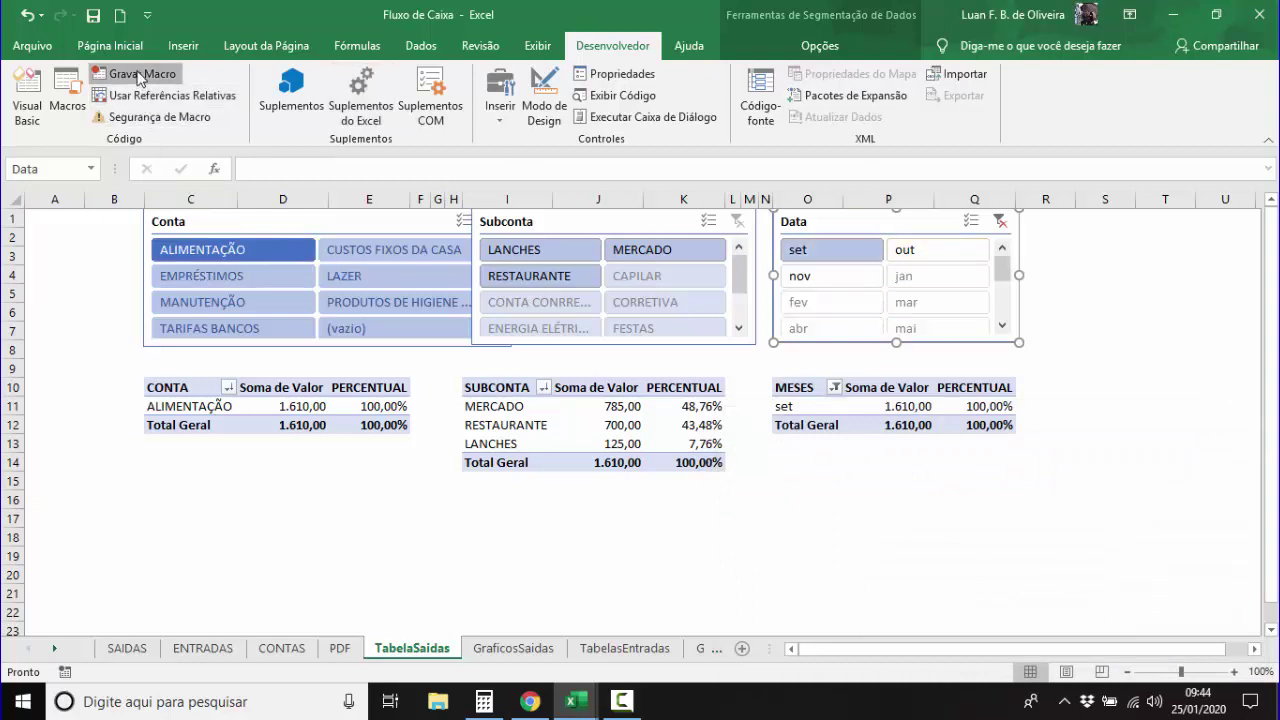
Record a macro named seg that clears the Data slicer's month filter.
left_click(140, 76)
type("seg")
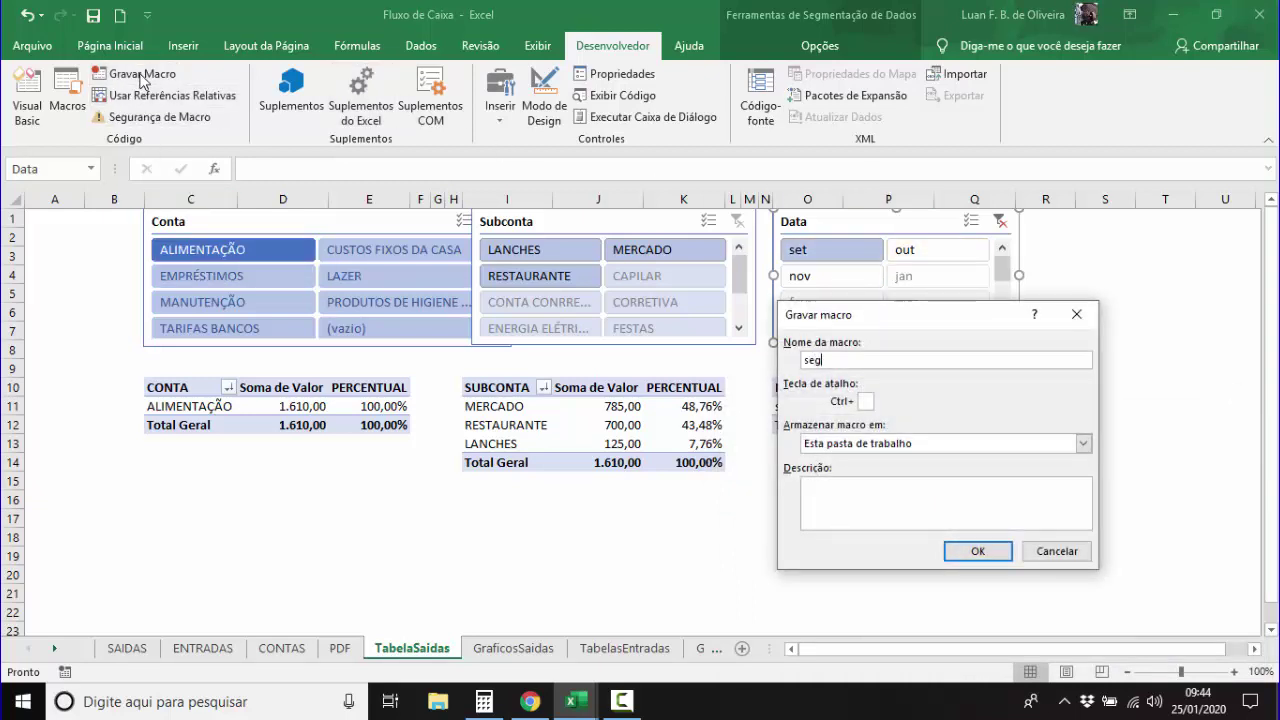
left_click(970, 551)
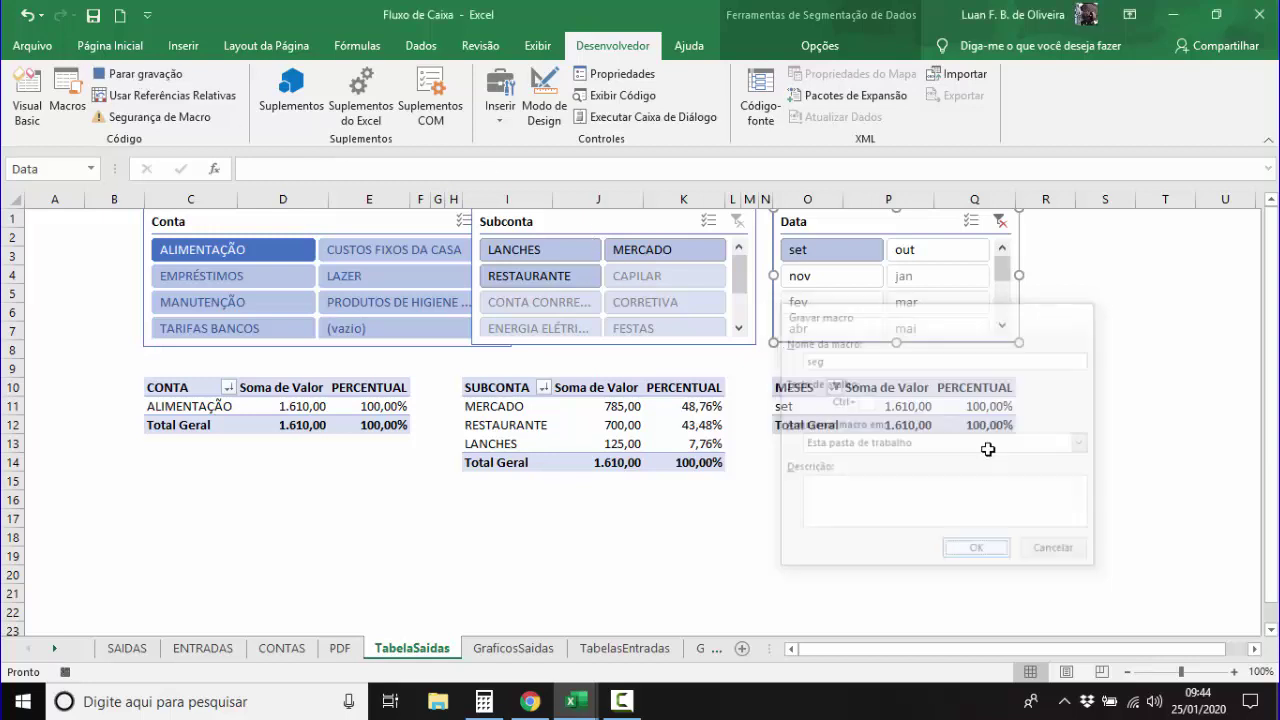
left_click(999, 221)
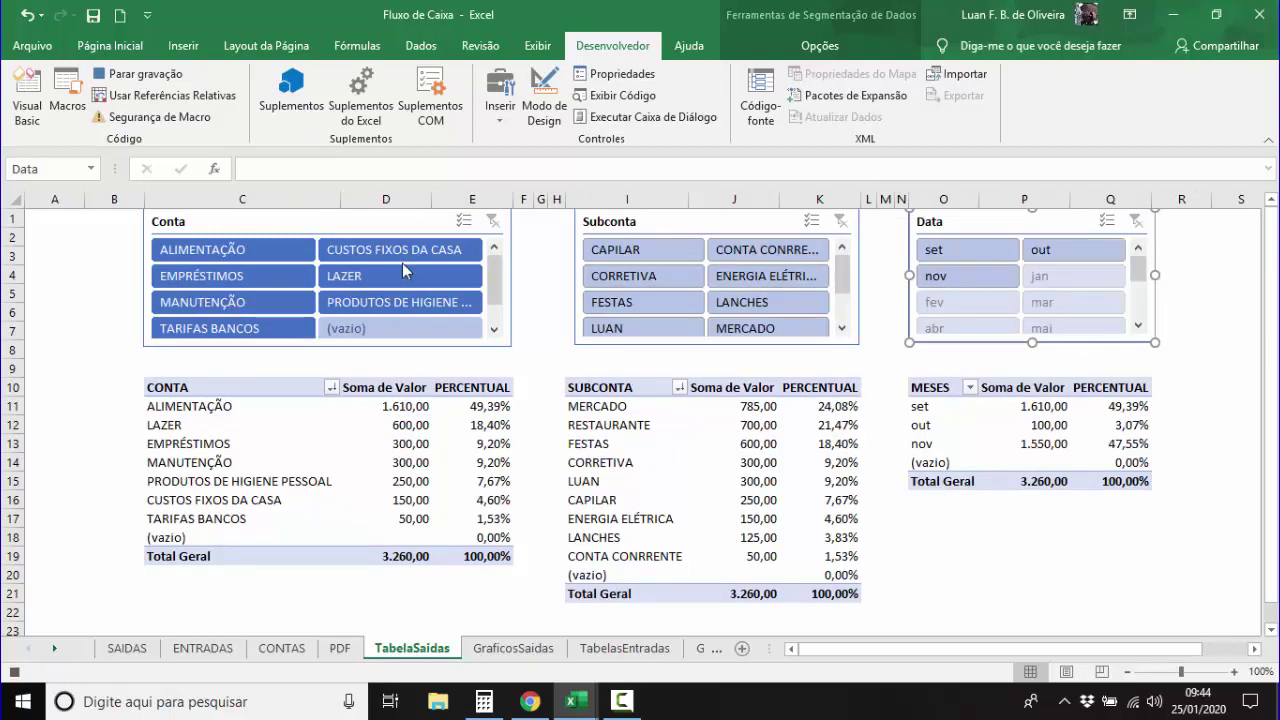
Open the recorded seg macro's code and copy its Data slicer ClearManualFilter line.
left_click(26, 104)
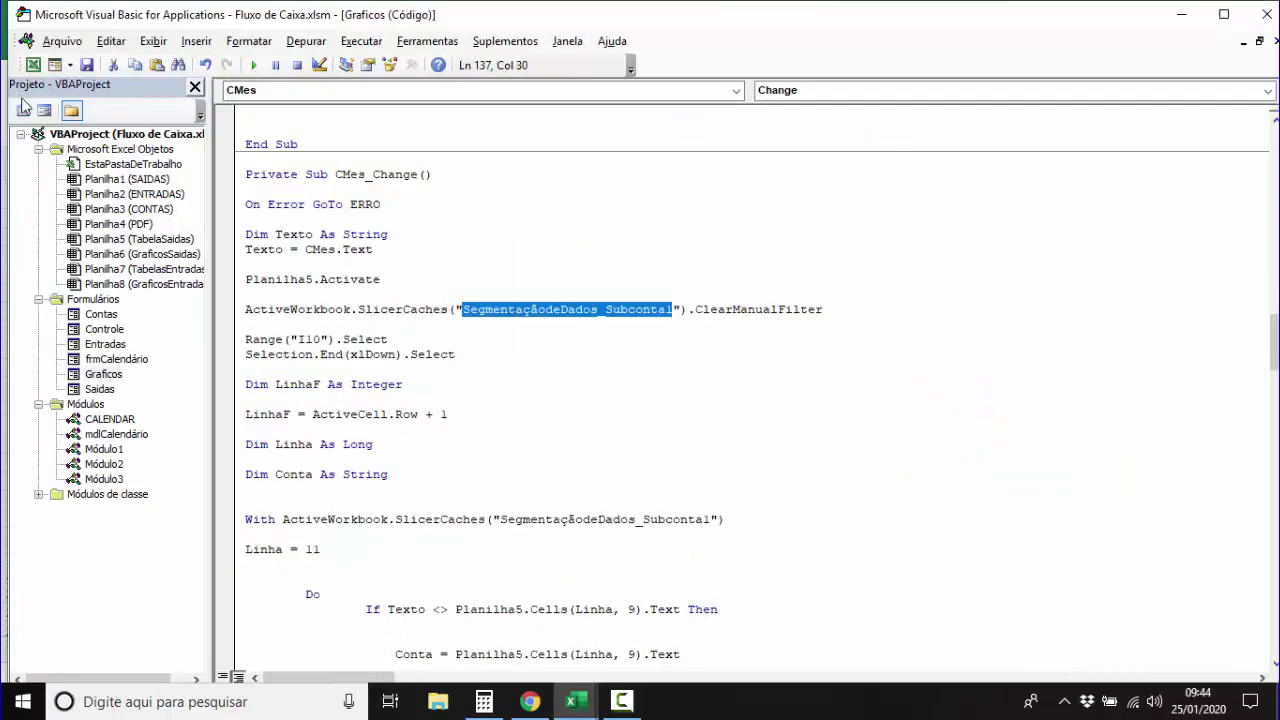
left_click(33, 64)
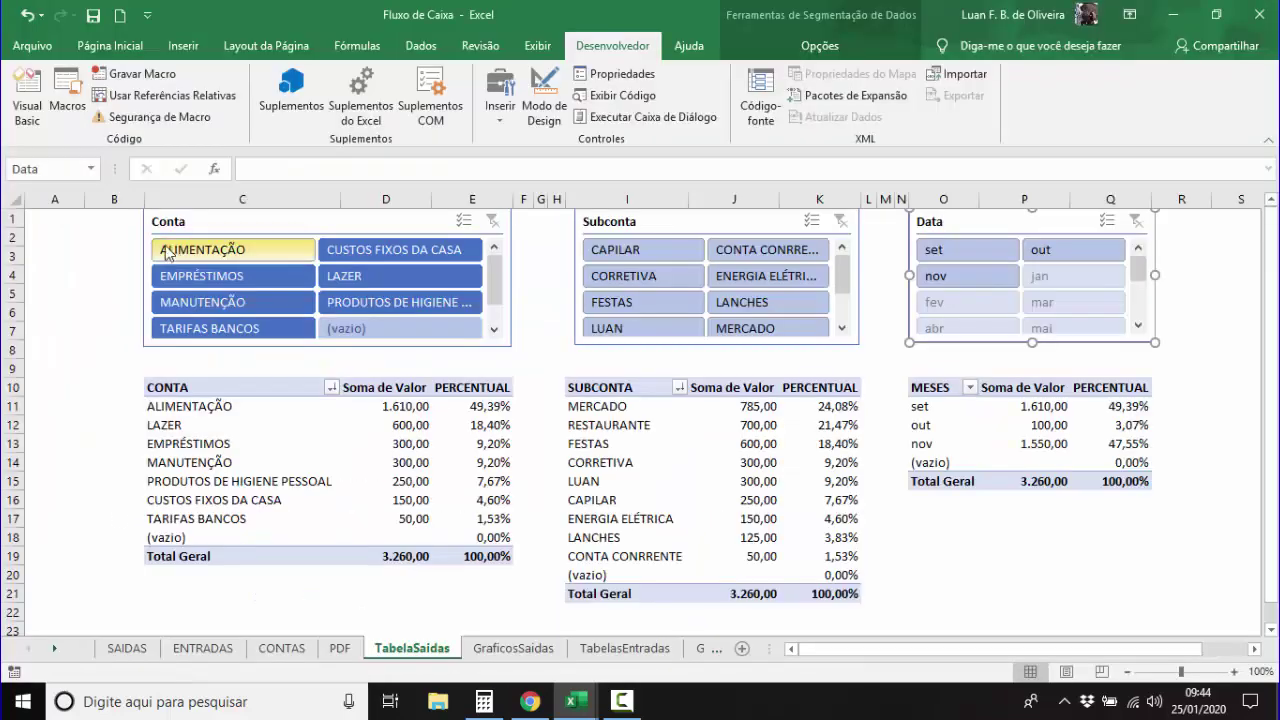
left_click(77, 104)
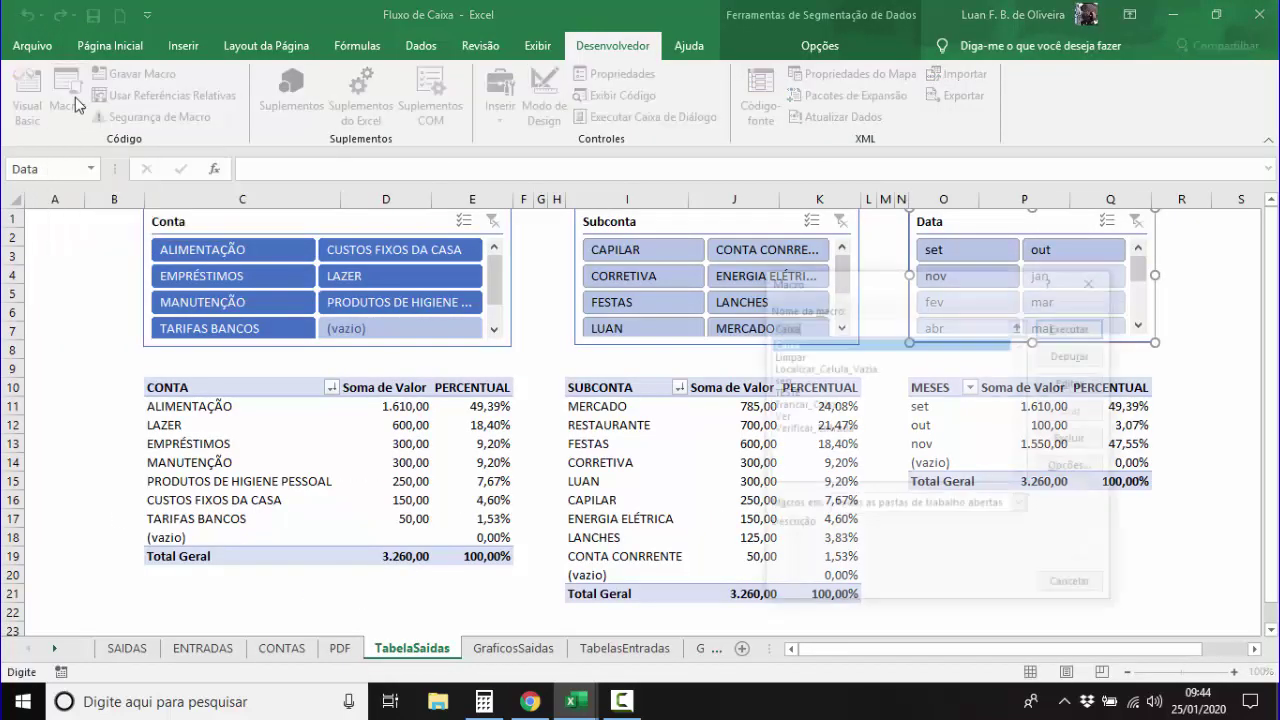
left_click(798, 381)
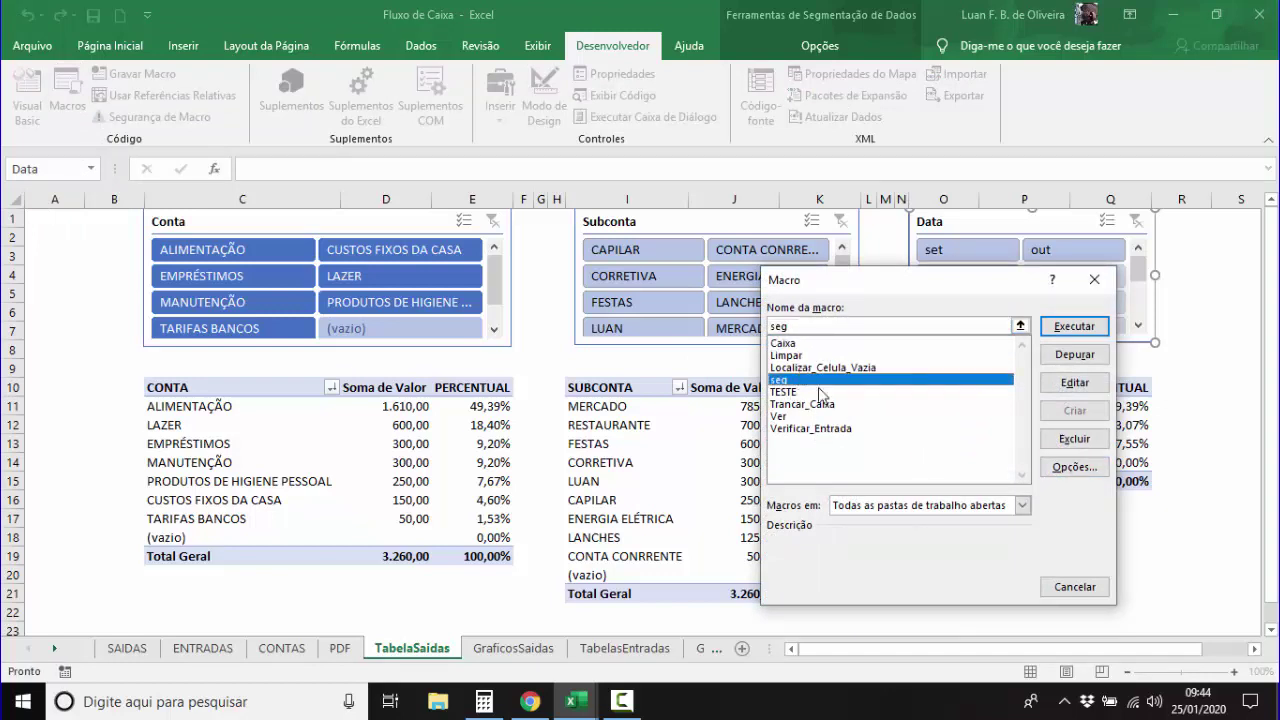
left_click(1090, 380)
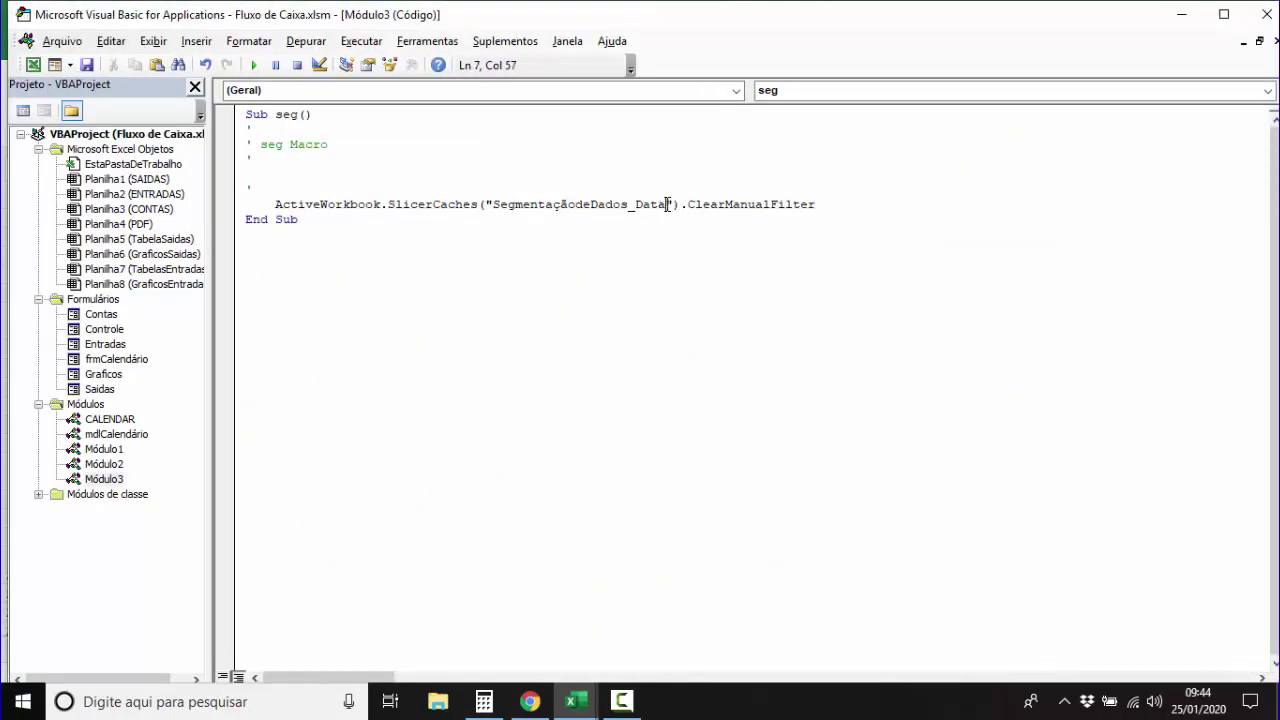
left_click_drag(668, 204, 494, 202)
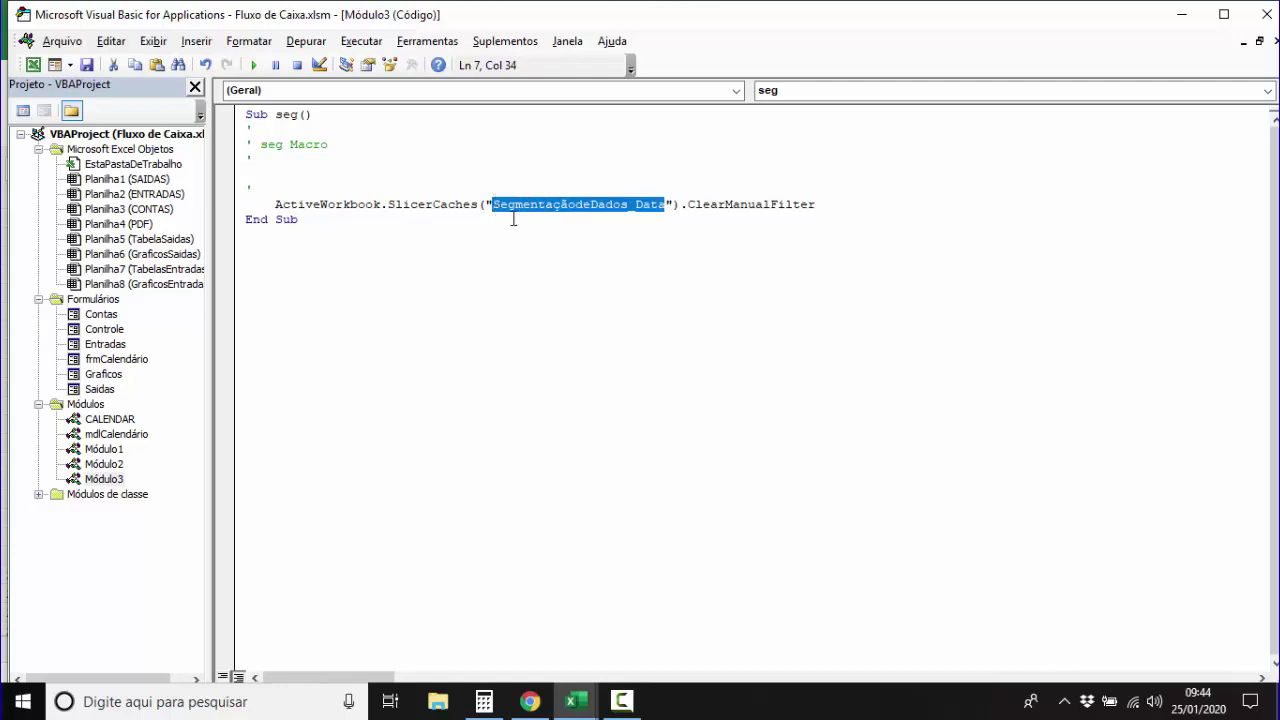
left_click_drag(822, 204, 270, 207)
key("ctrl+c")
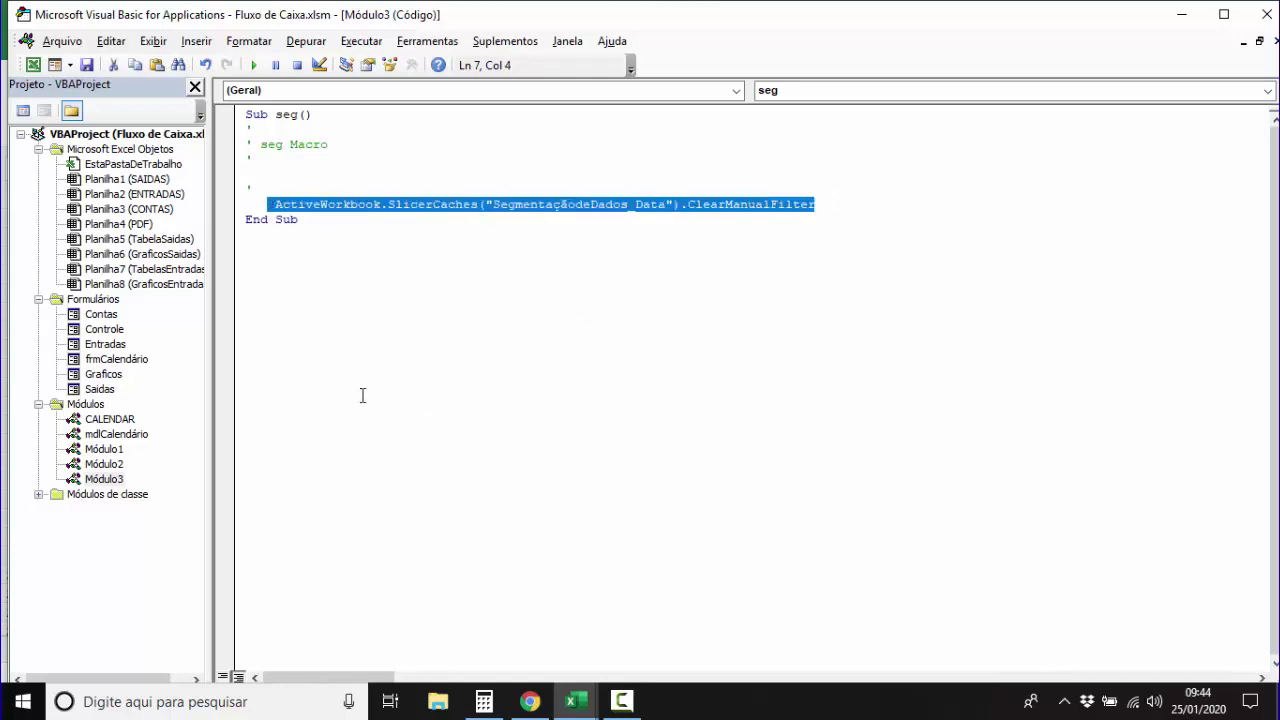
Paste that line over the Subconta1 clear-filter line in the Mês dropdown's change code.
double_click(103, 374)
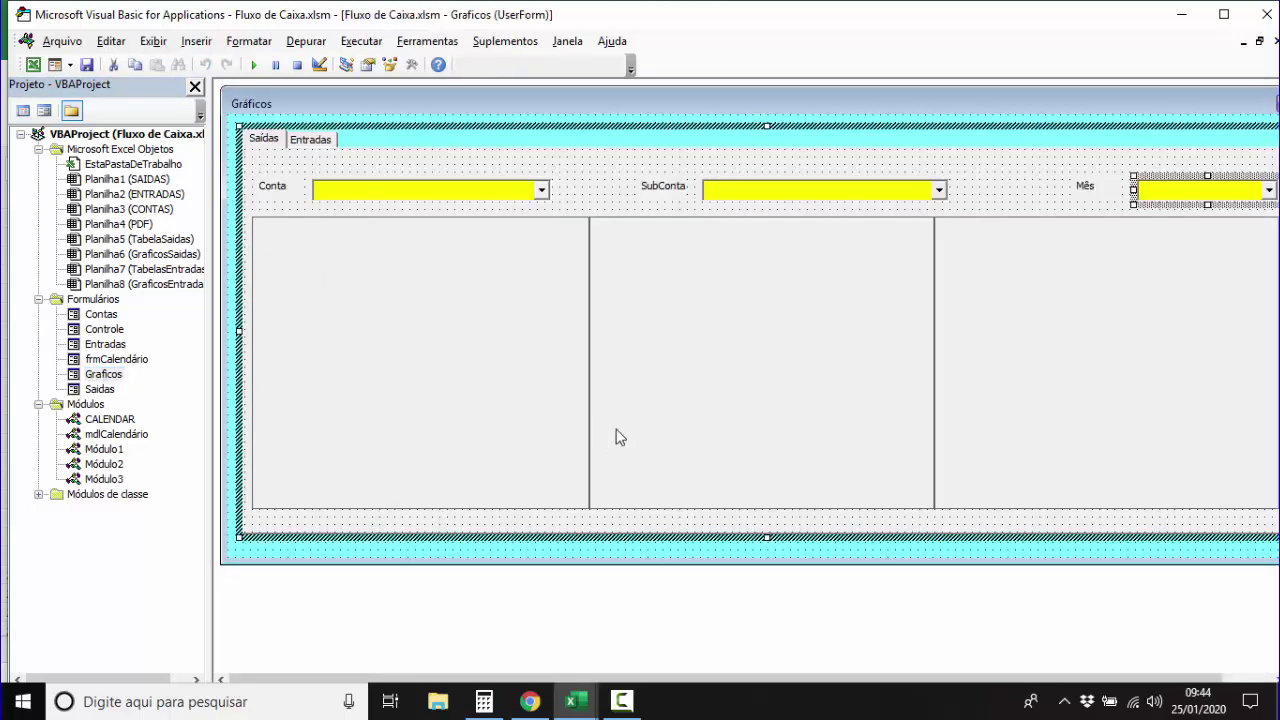
left_click_drag(929, 684, 1046, 654)
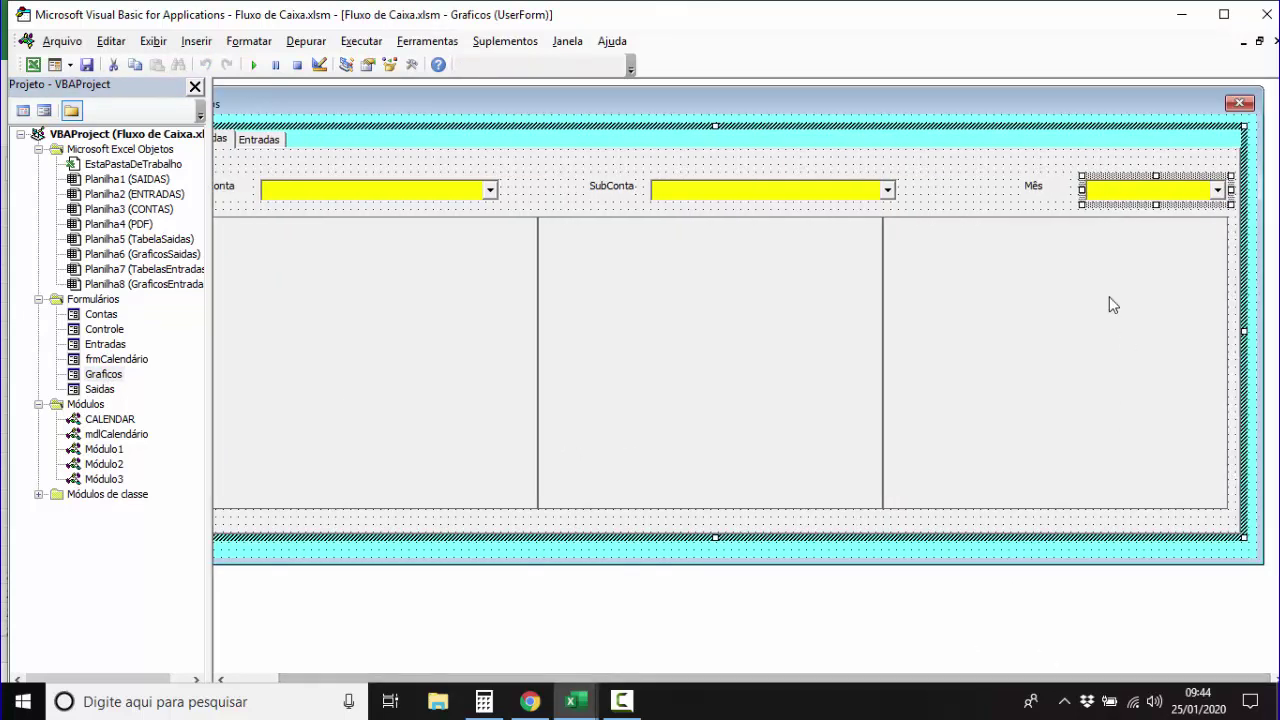
double_click(1154, 196)
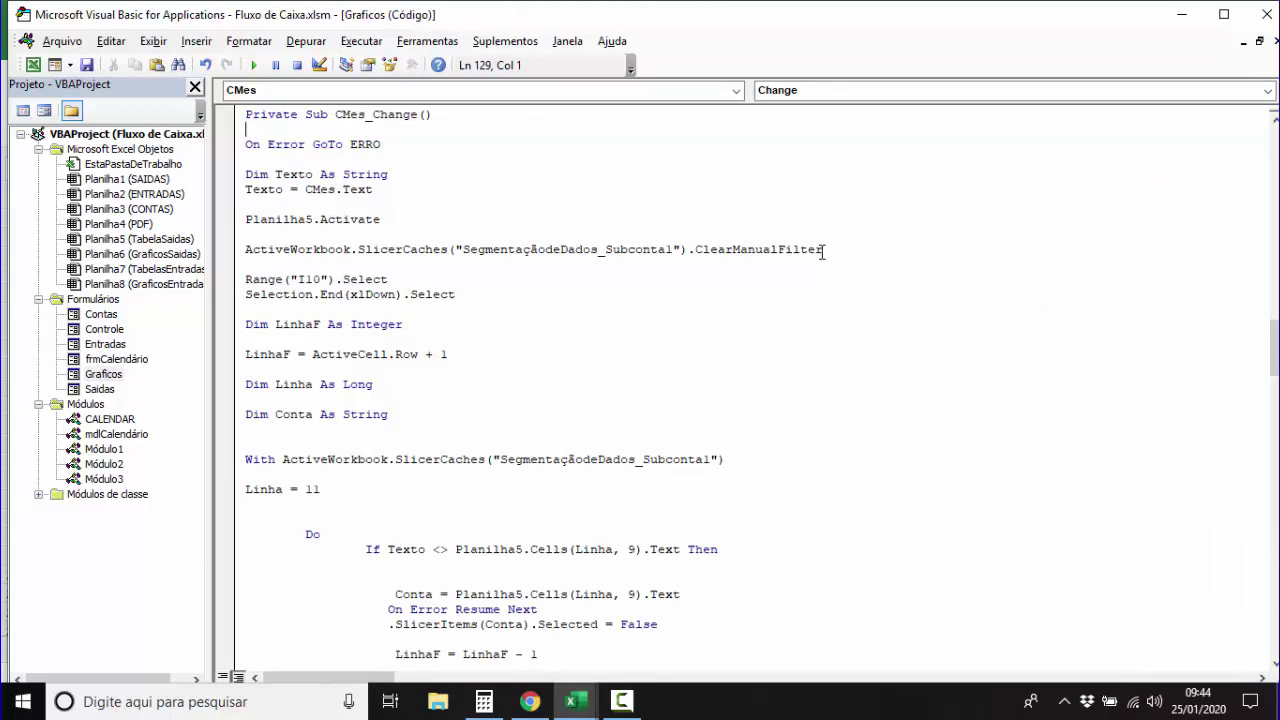
left_click_drag(823, 249, 245, 249)
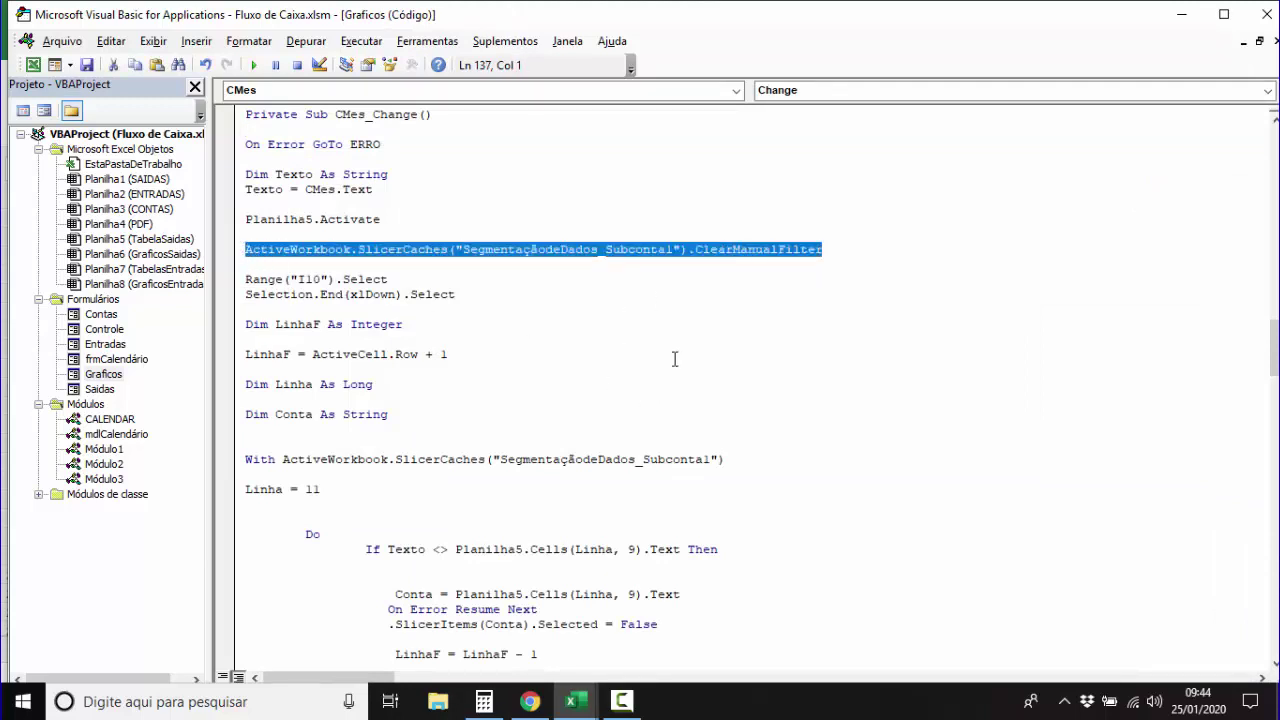
key("ctrl+v")
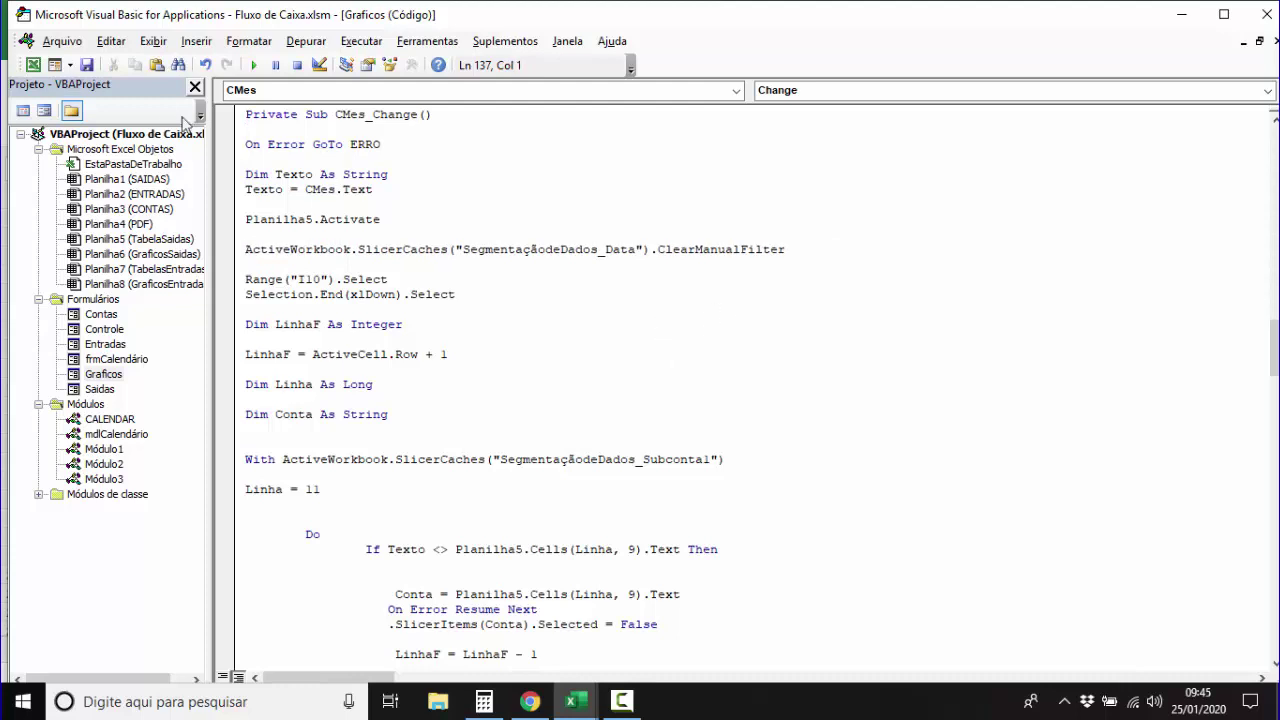
Save the VBA project and check in the workbook that the MESES header is cell O10.
left_click(86, 65)
left_click_drag(324, 280, 305, 280)
left_click(33, 65)
left_click(922, 390)
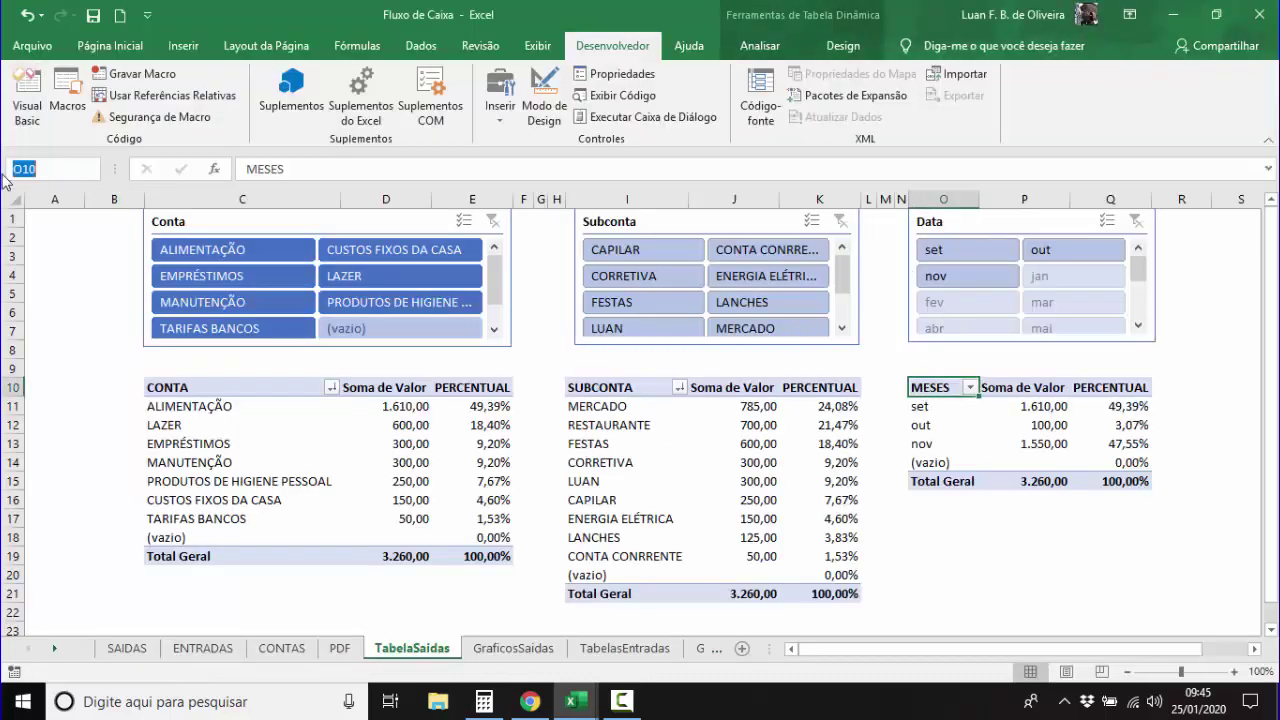
Change the starting range from Range("I10") to Range("O10") in CMes_Change.
left_click(27, 95)
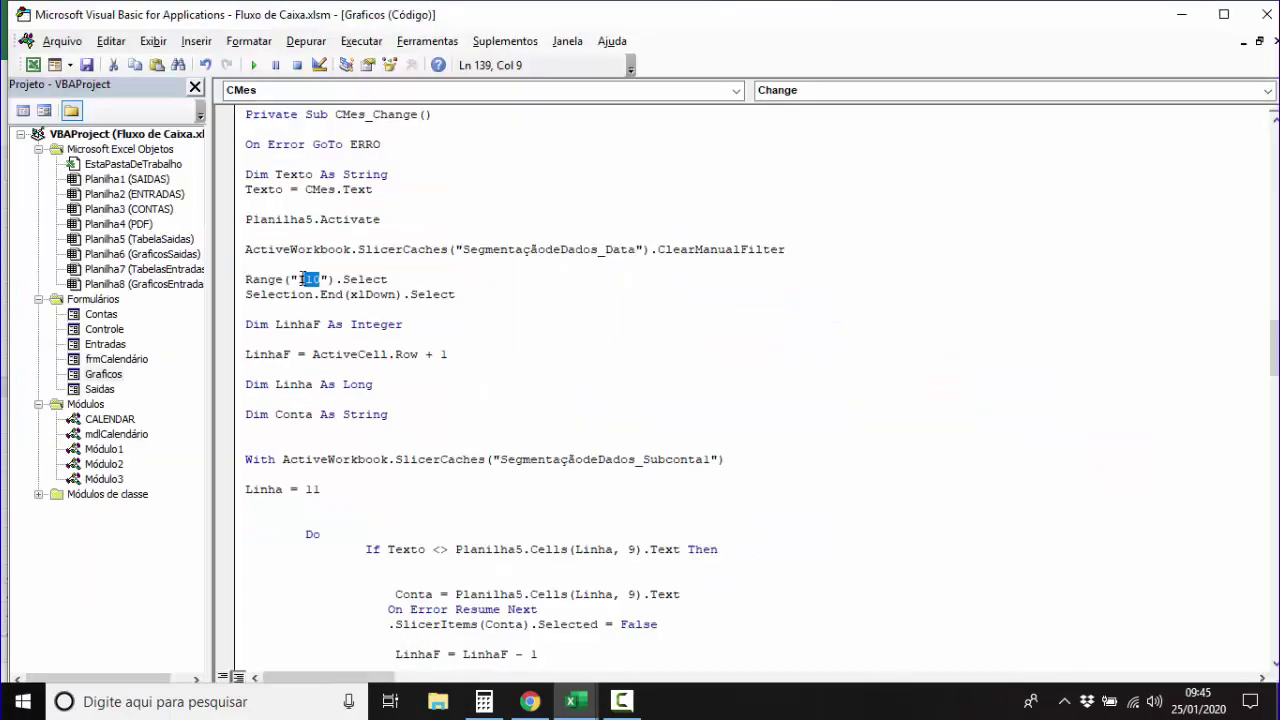
left_click(303, 280)
key("BackSpace")
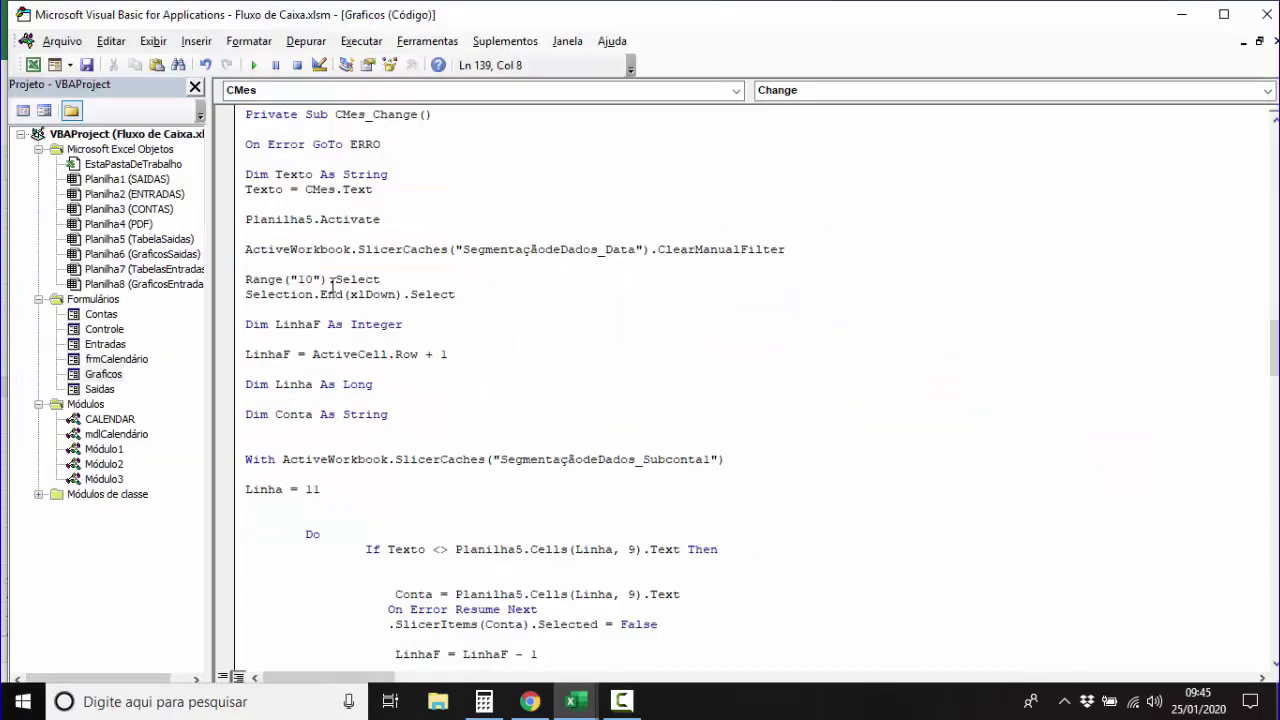
type("O")
mouse_move(463, 355)
left_mouse_down()
mouse_move(310, 355)
mouse_move(248, 322)
left_mouse_up()
Replace SegmentaçãodeDados_Subconta1 with SegmentaçãodeDados_Data in the With line.
left_click(437, 400)
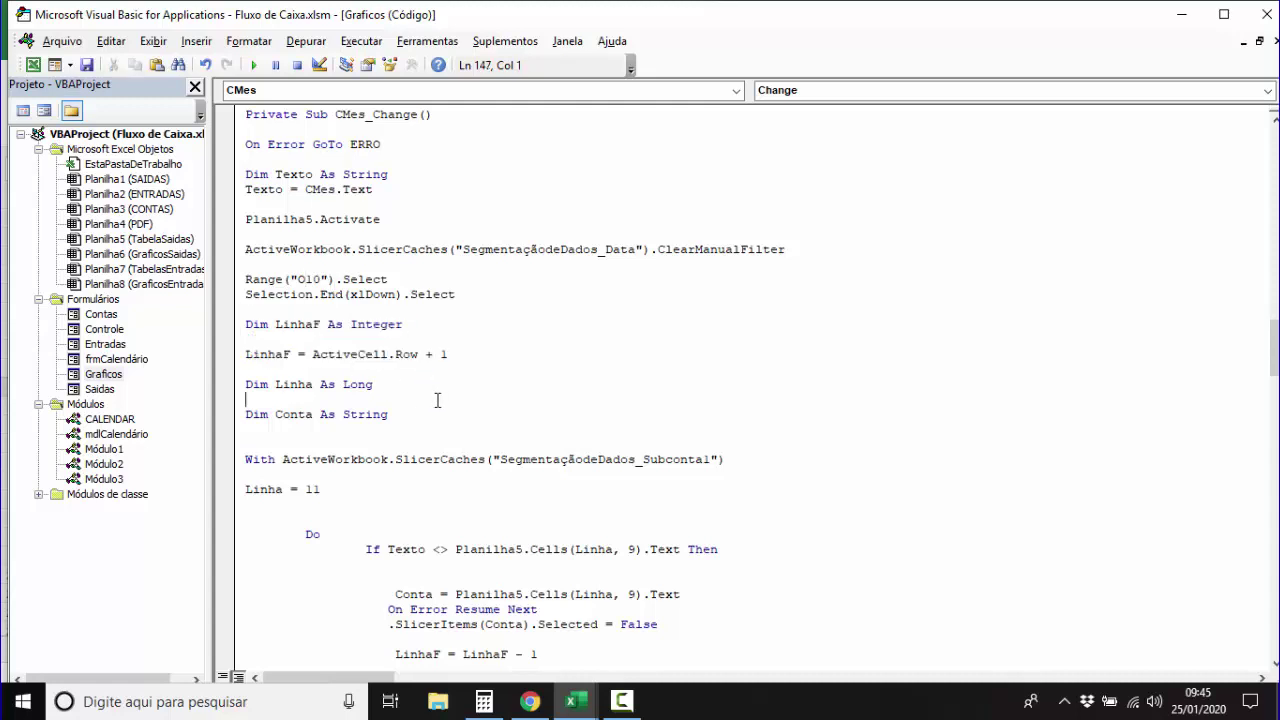
left_click_drag(636, 250, 470, 255)
key("ctrl+c")
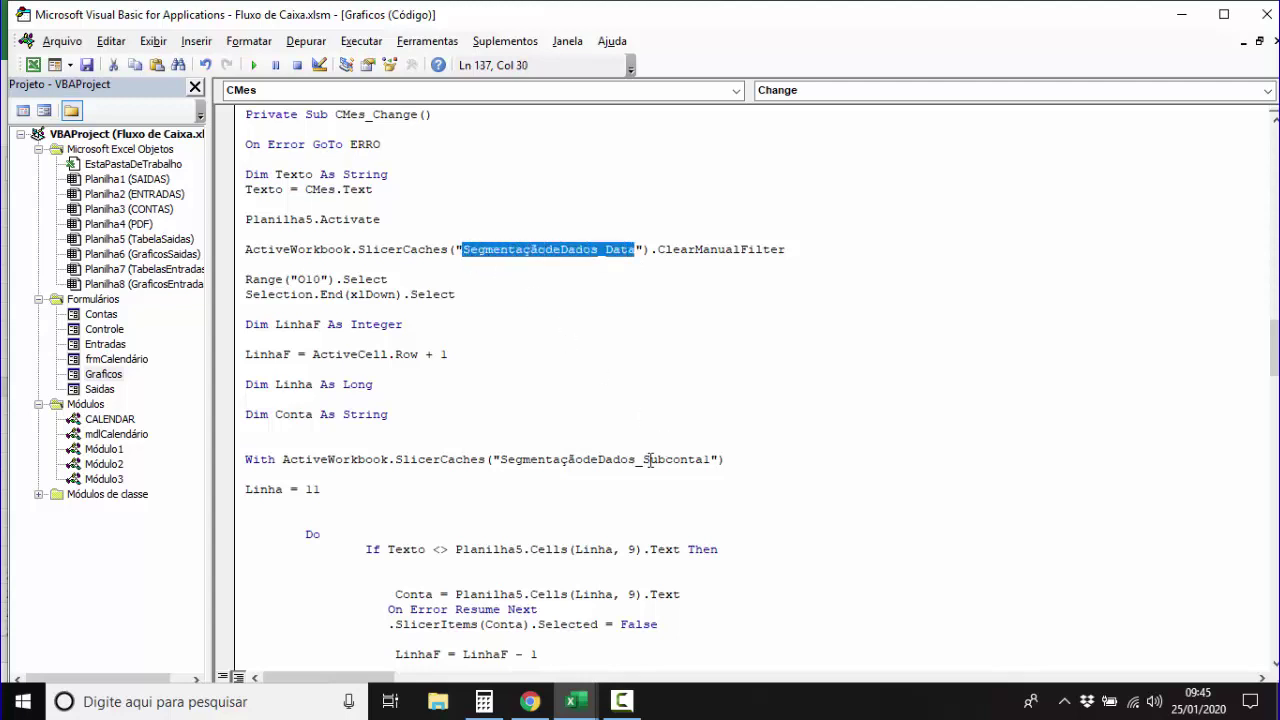
left_click_drag(710, 459, 500, 459)
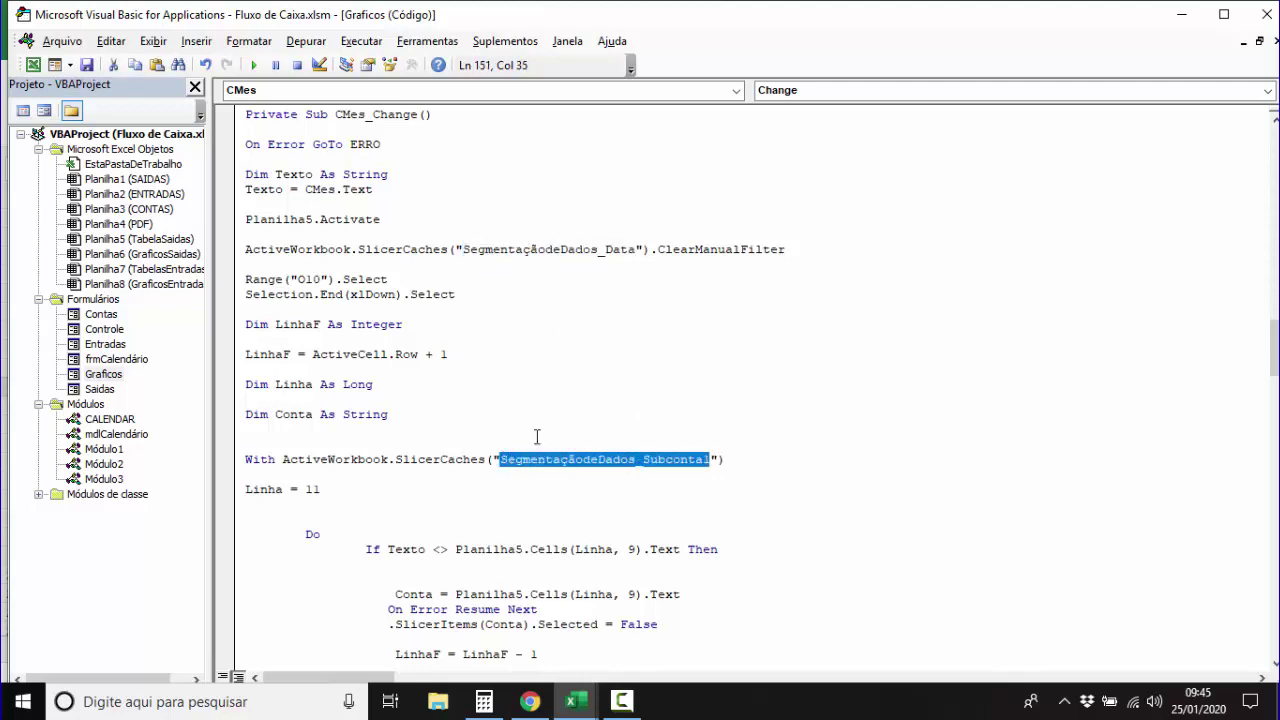
key("ctrl+v")
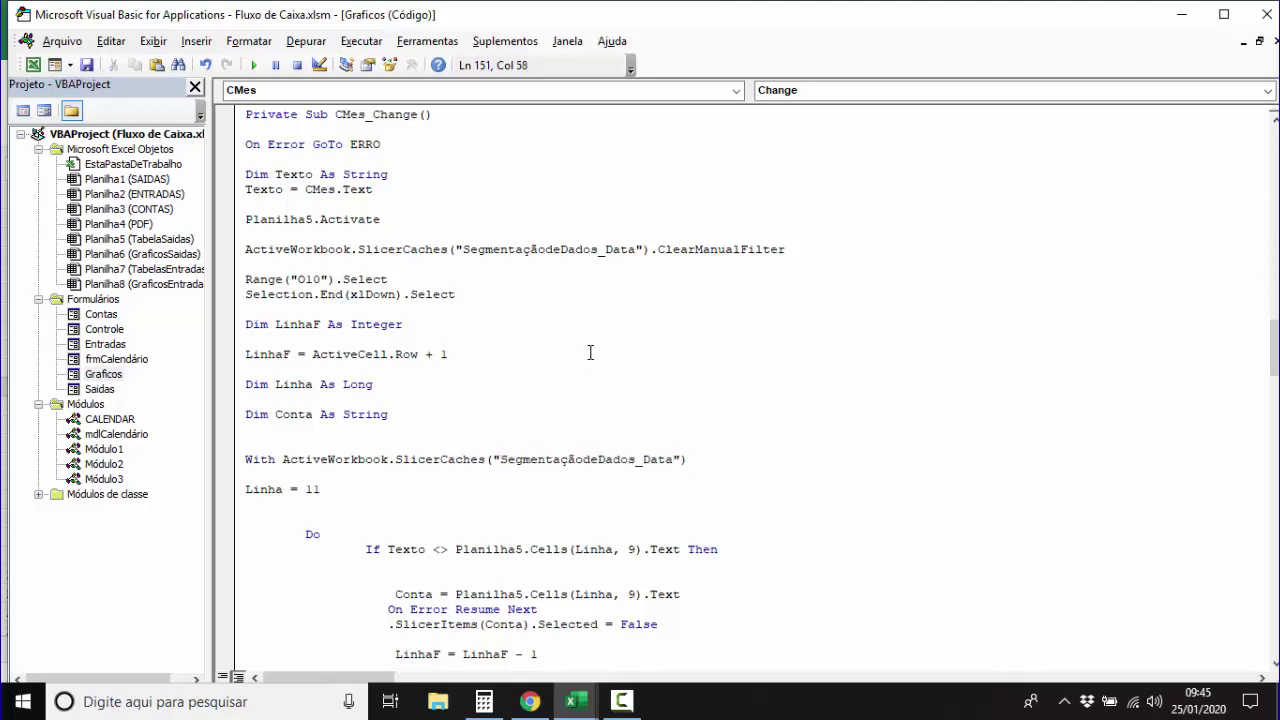
Change Cells(Linha, 9) to Cells(Linha, 15) on both the If line and the Conta line.
scroll(590, 352, "down", 1)
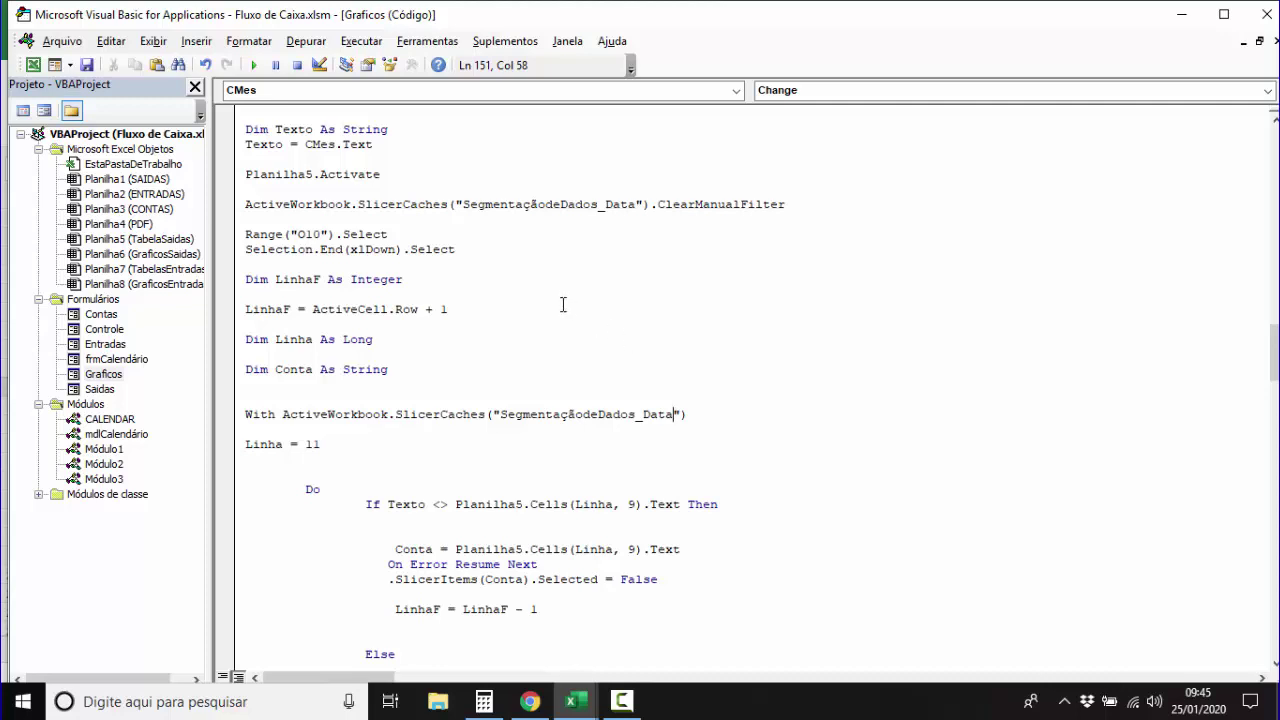
scroll(545, 292, "down", 1)
scroll(538, 288, "down", 2)
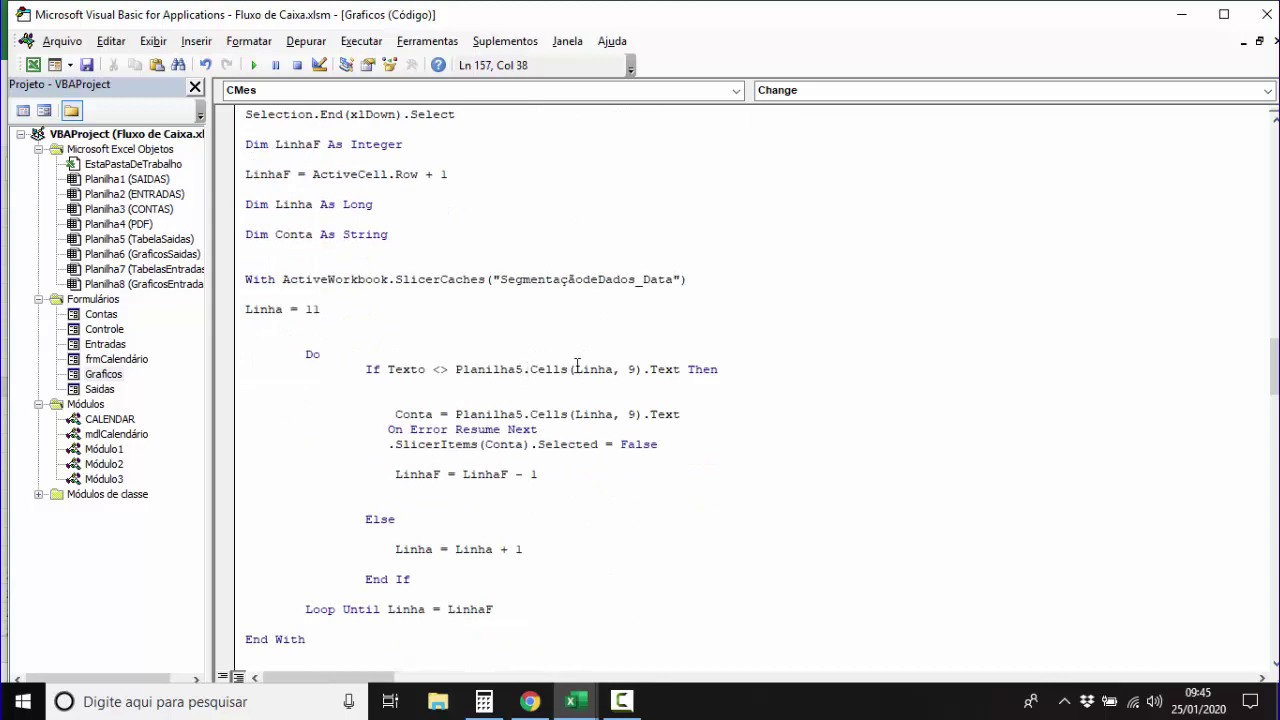
left_click(639, 369)
key("BackSpace")
type("15")
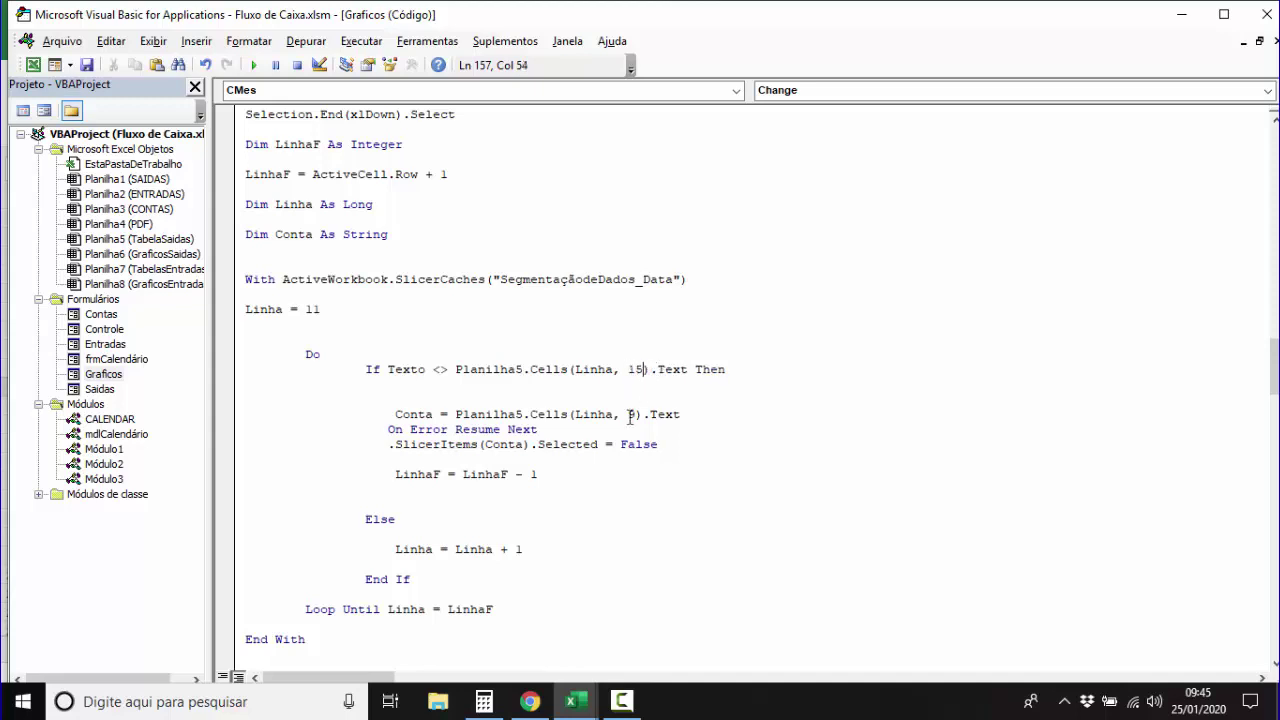
left_click(640, 414)
key("BackSpace")
type("15")
Count columns along row 13 from A to confirm MESES column O is column 15, then return to the code.
left_click(33, 65)
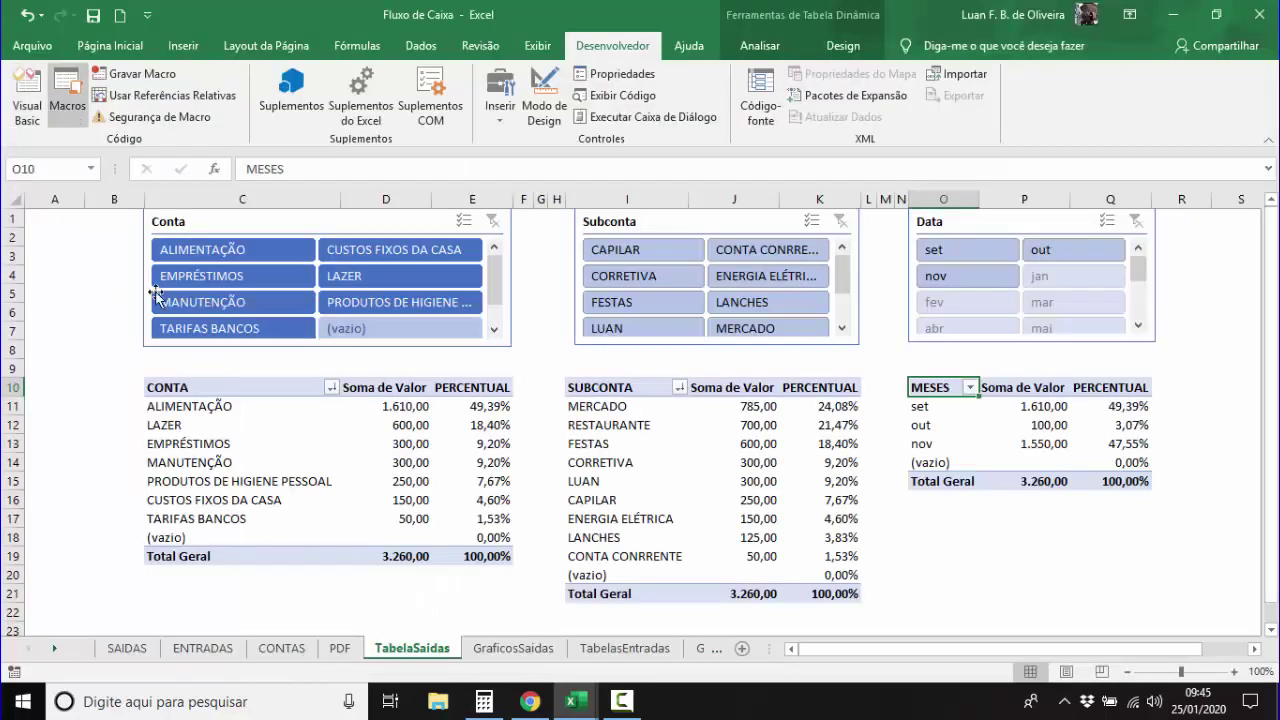
left_click(45, 443)
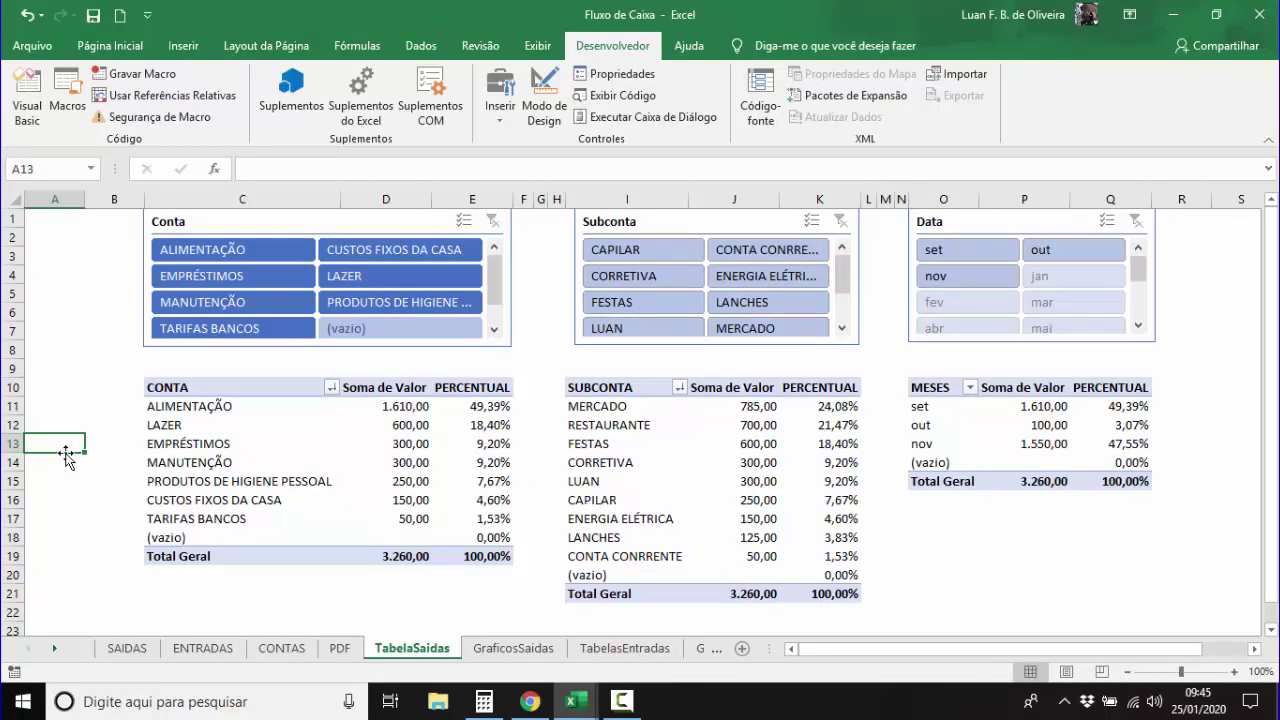
key("Right")
key("Right")
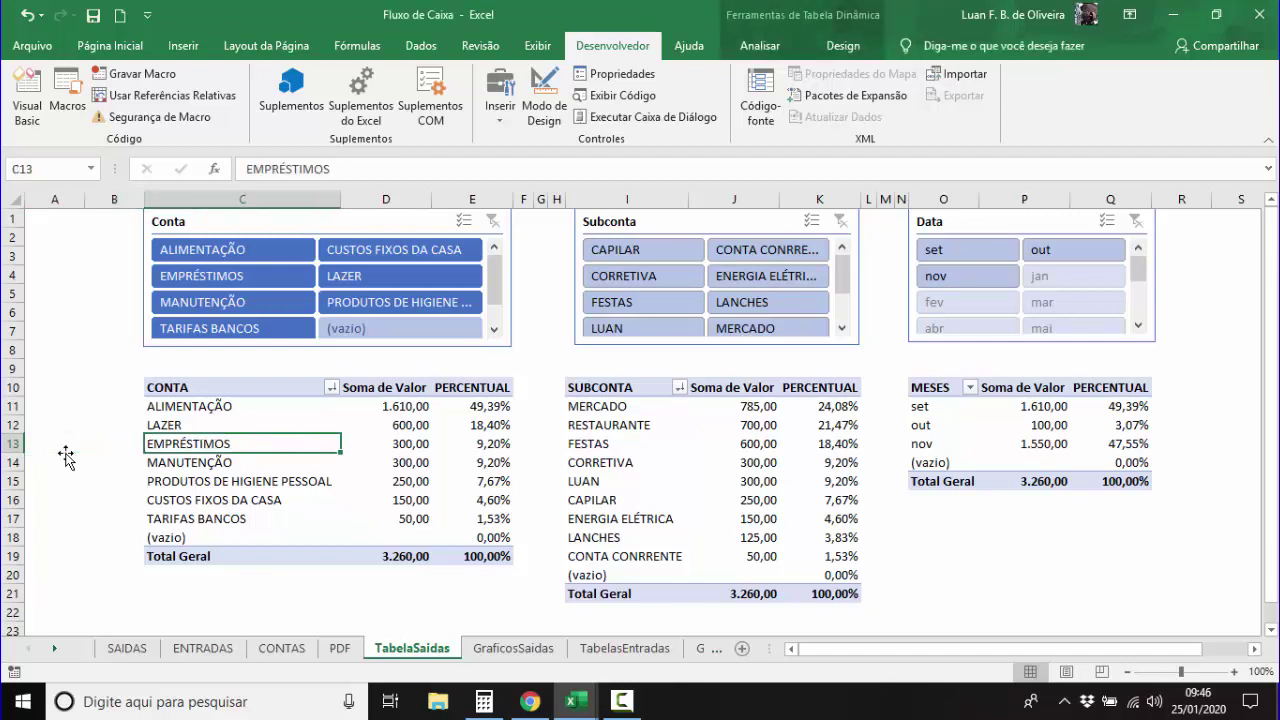
key("Right")
key("Right")
key("Right")
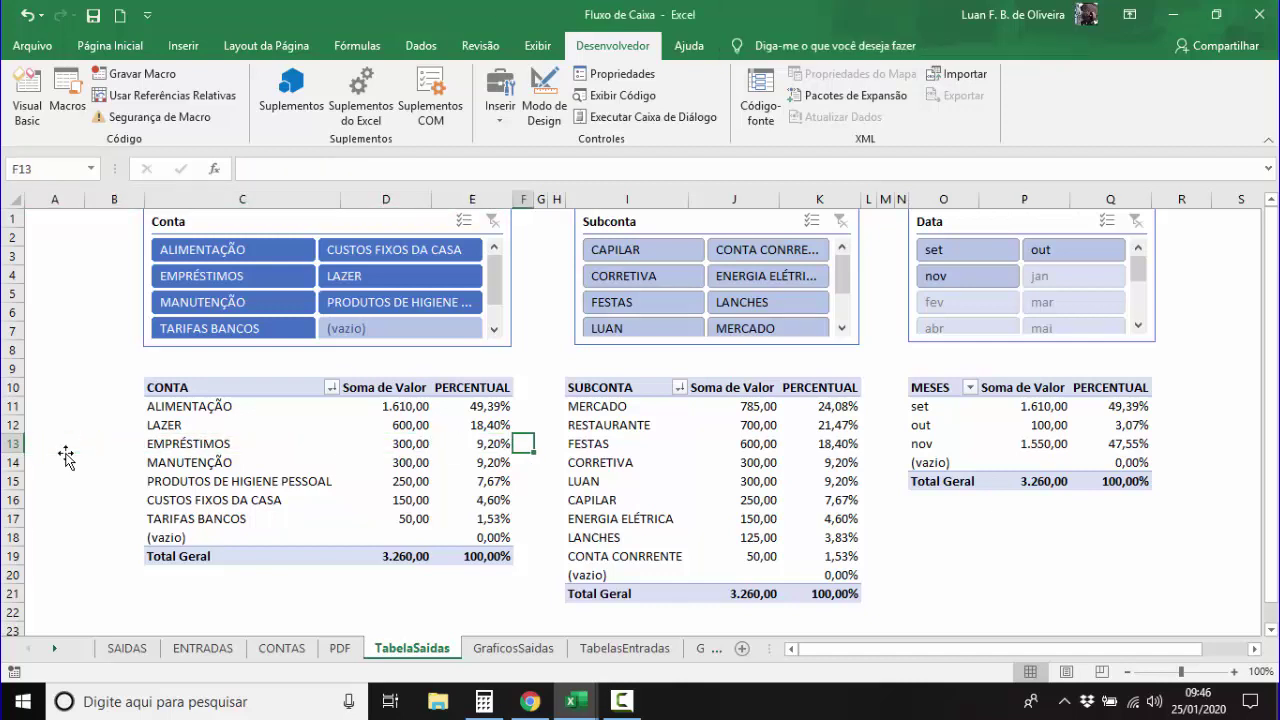
key("Right")
key("Right")
key("Right")
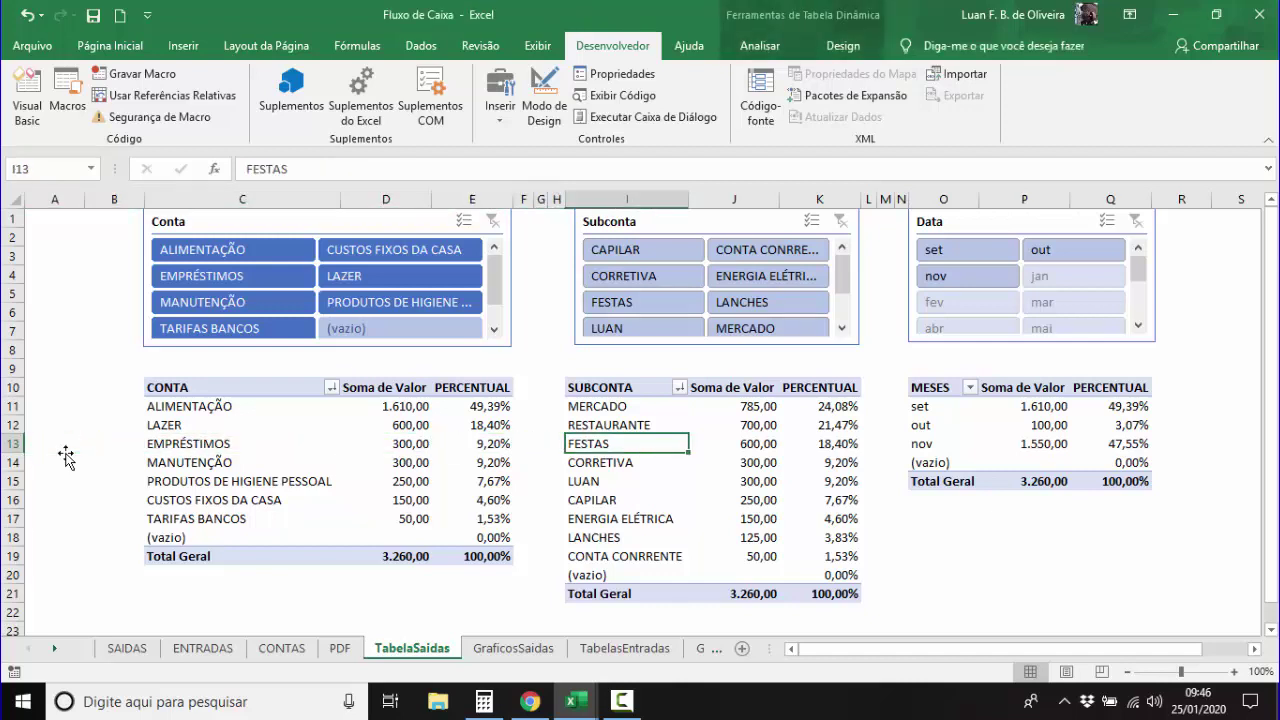
key("Right")
key("Right")
key("Right")
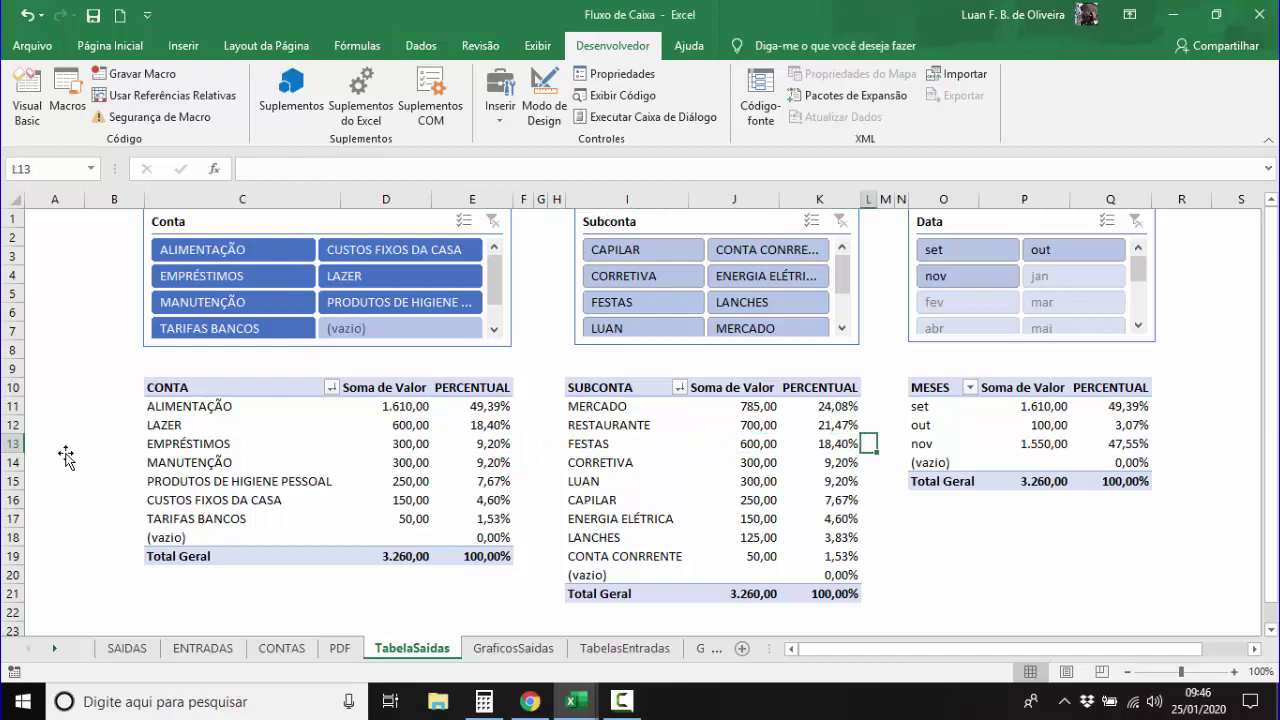
key("Right")
key("Right")
key("Right")
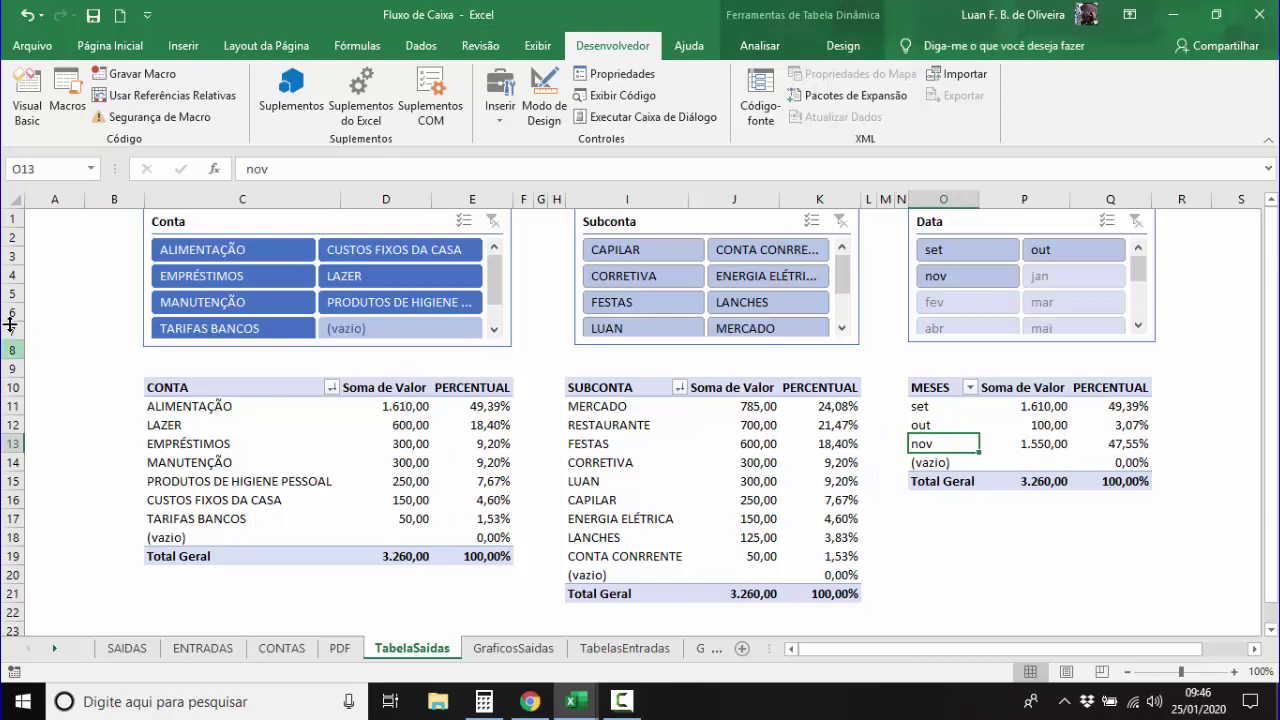
left_click(27, 105)
Review the loop's starting row 11, column number and dropdown-reading line in CMes_Change.
left_click(600, 369)
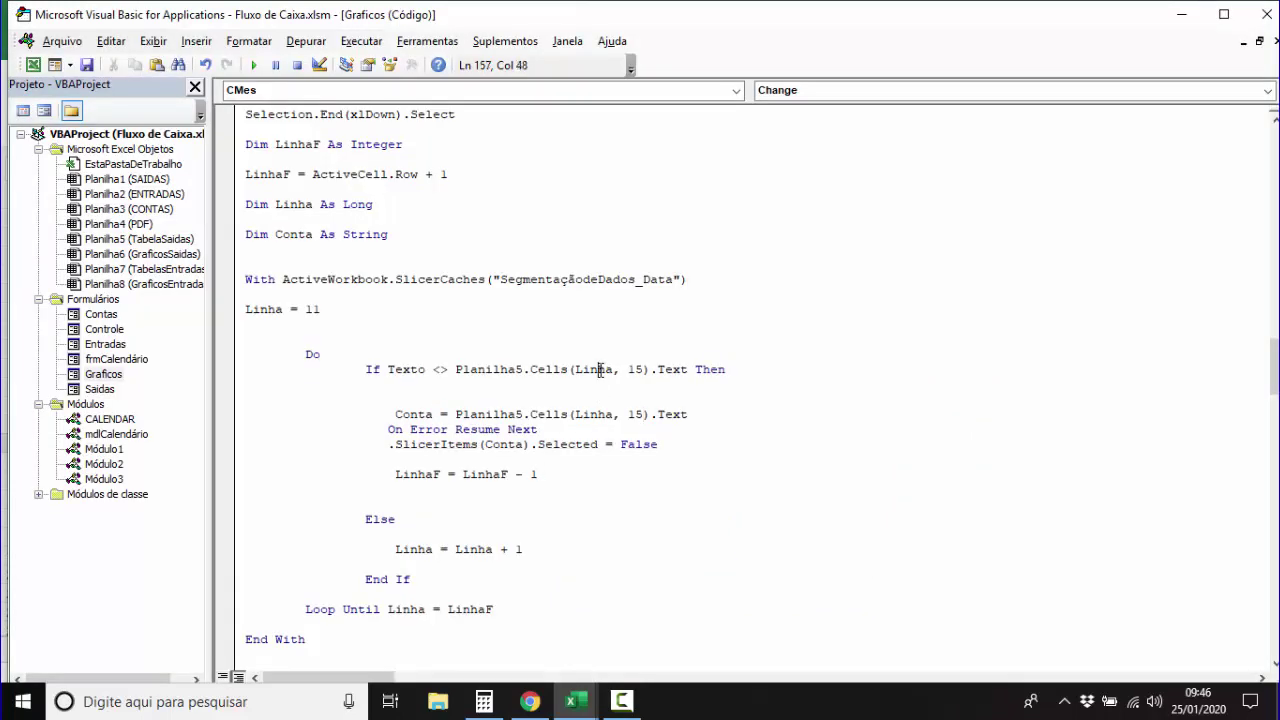
double_click(322, 310)
left_click(633, 418)
scroll(374, 253, "up", 1)
scroll(381, 280, "up", 2)
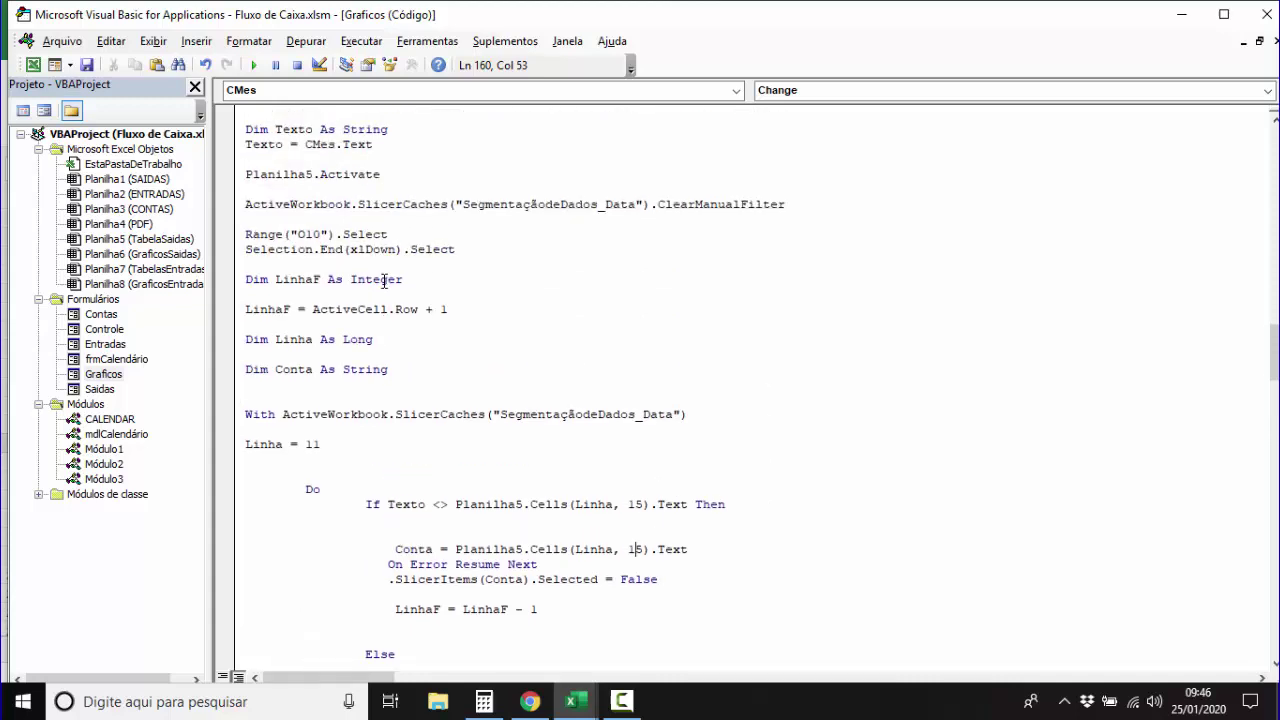
left_click(280, 145)
left_click(320, 145)
scroll(486, 359, "down", 2)
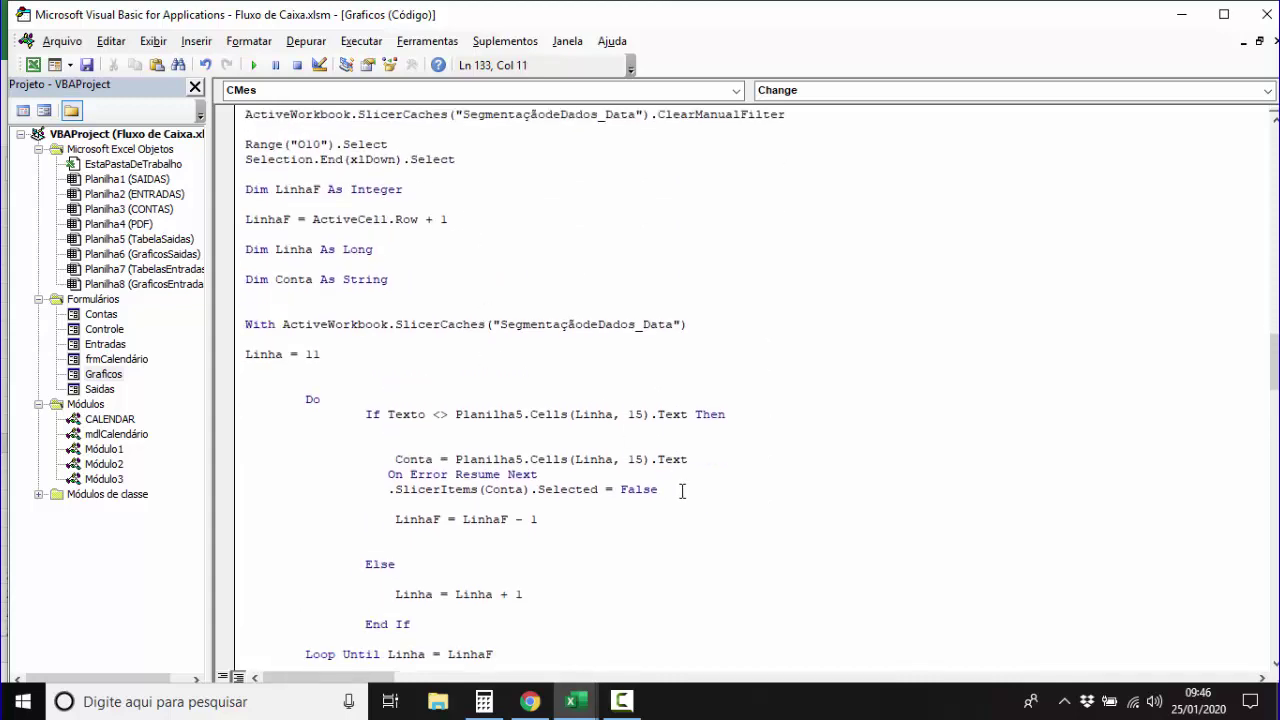
left_click_drag(657, 489, 621, 489)
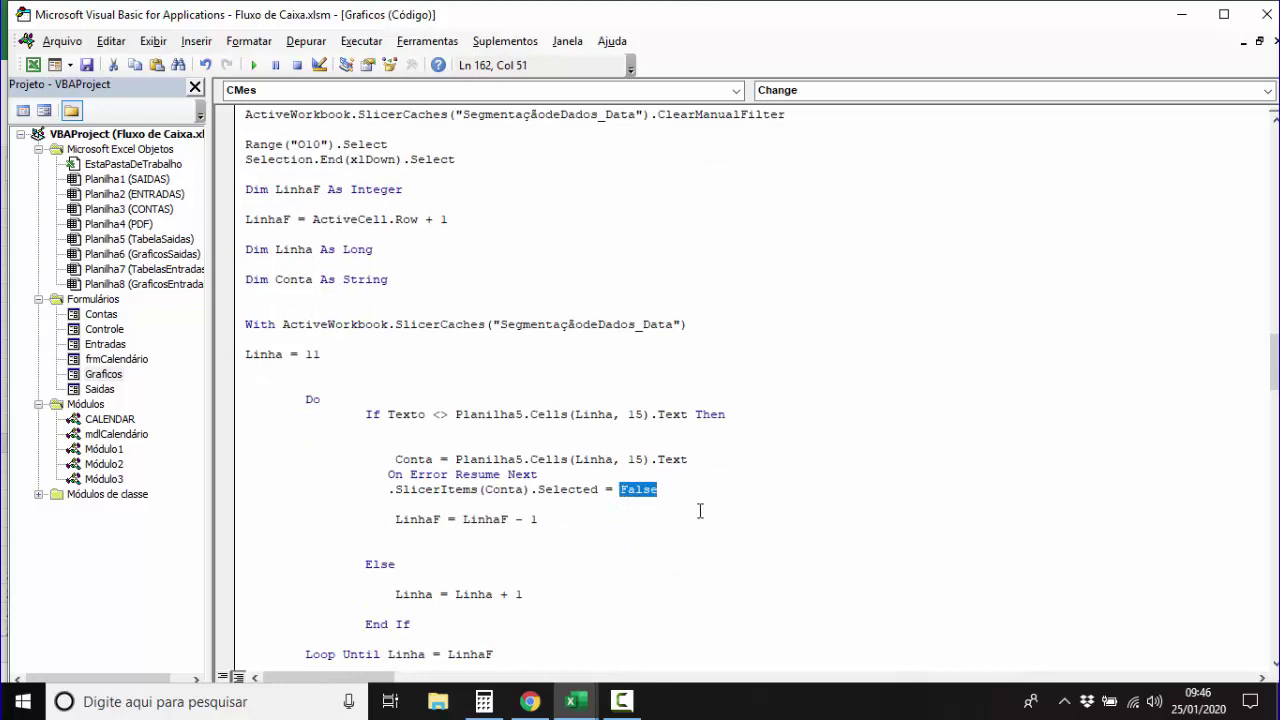
Rename Conta to Mes in the month assignment and in .SlicerItems(Mes).
left_click(508, 492)
left_click(418, 459)
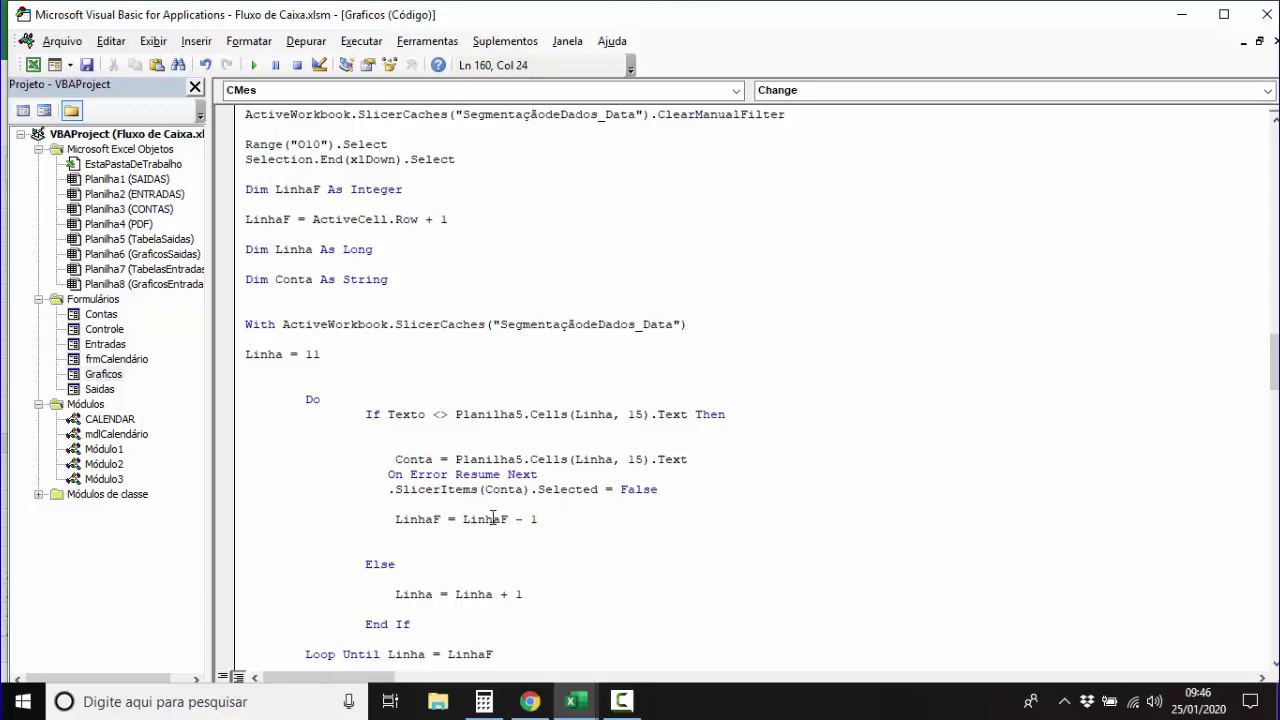
left_click(411, 459)
left_click_drag(434, 459, 389, 461)
scroll(461, 497, "down", 1)
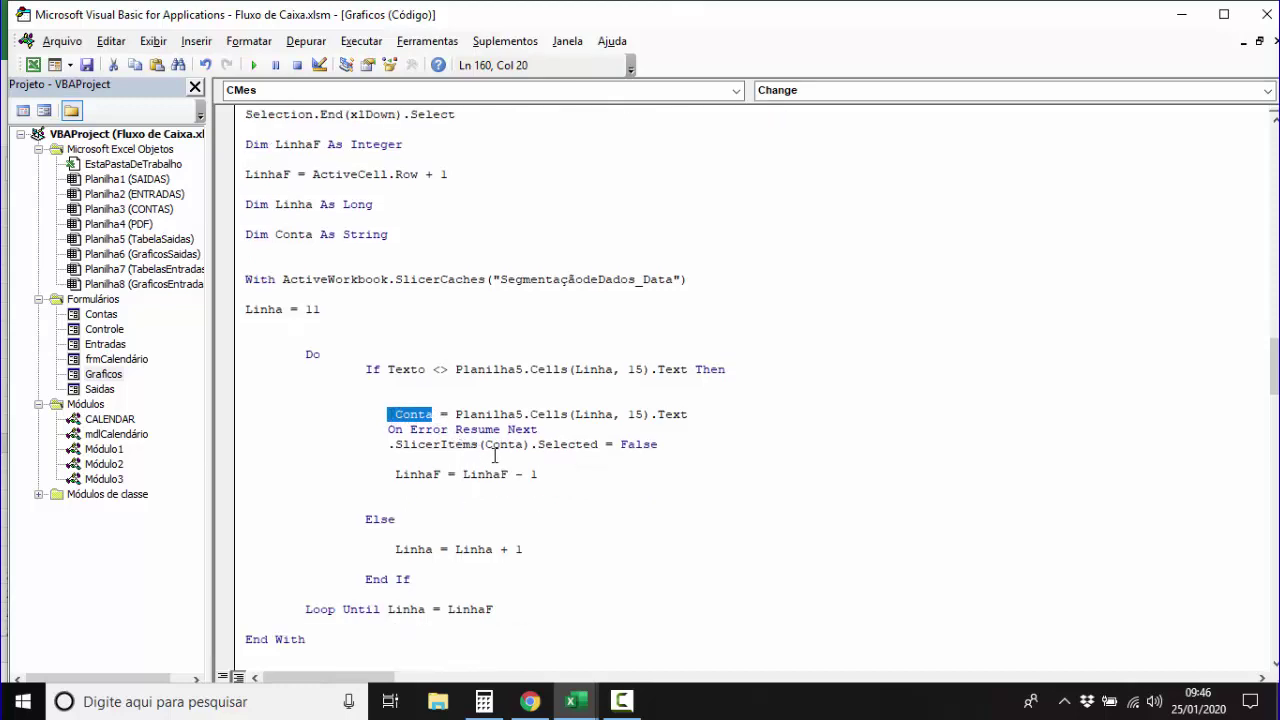
type("m")
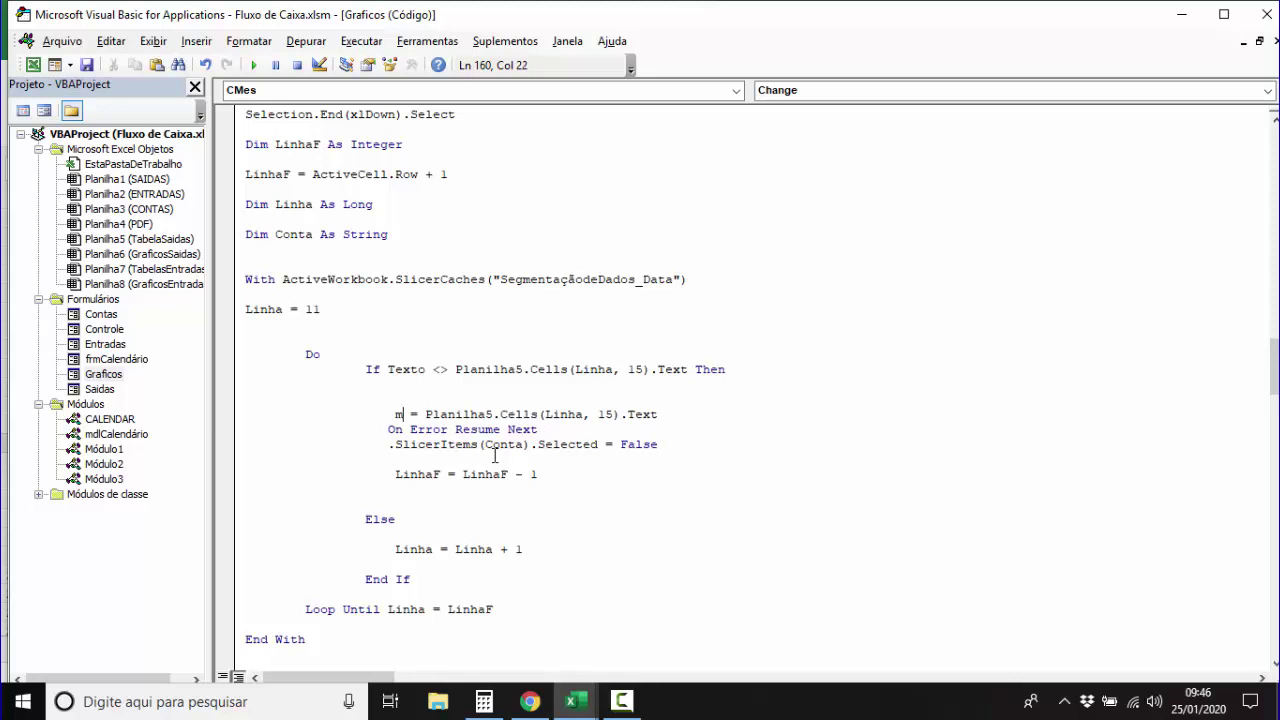
type("es")
key("BackSpace")
key("BackSpace")
key("BackSpace")
type("M")
type("es")
left_click(525, 444)
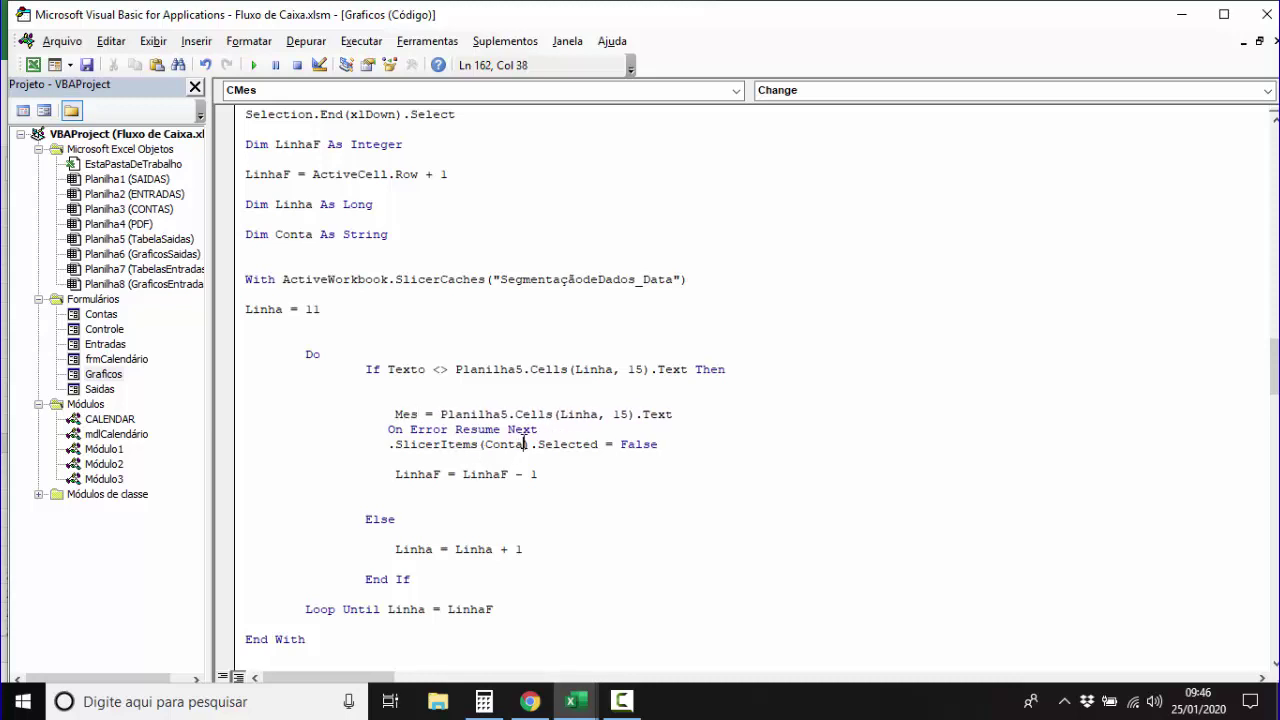
key("BackSpace")
key("BackSpace")
key("BackSpace")
key("BackSpace")
key("BackSpace")
type("M")
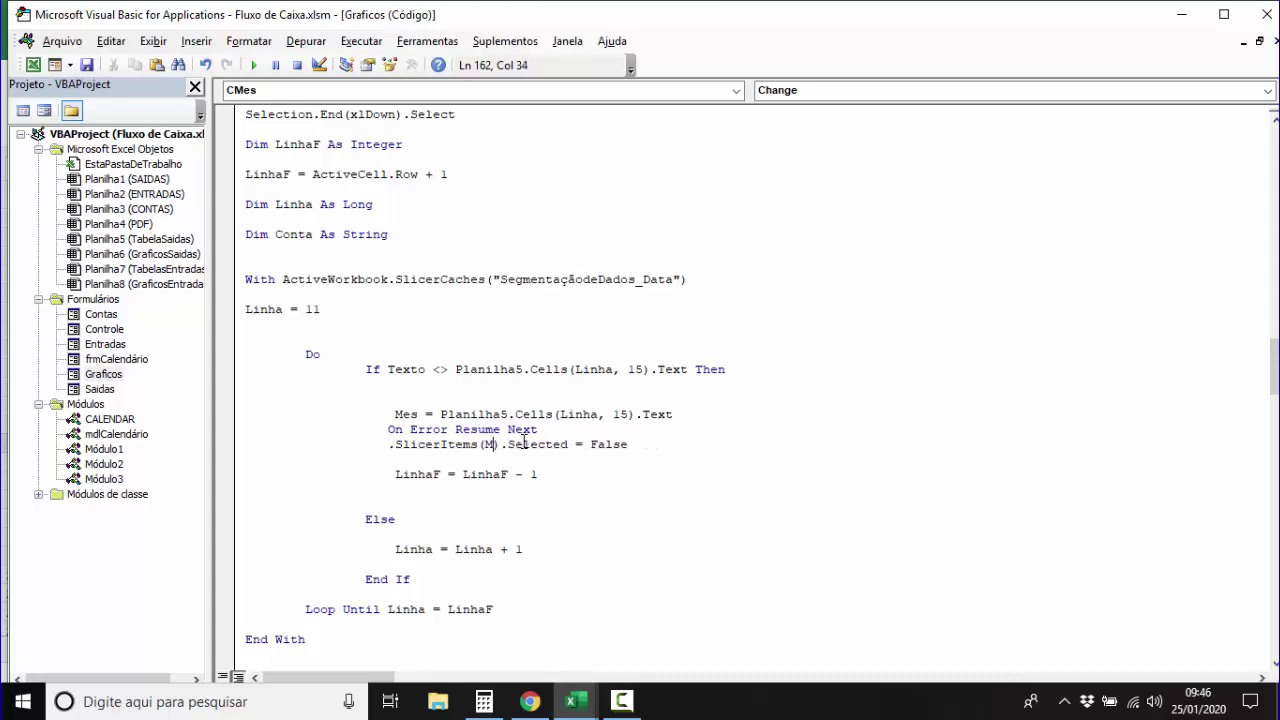
type("es")
left_click(444, 498)
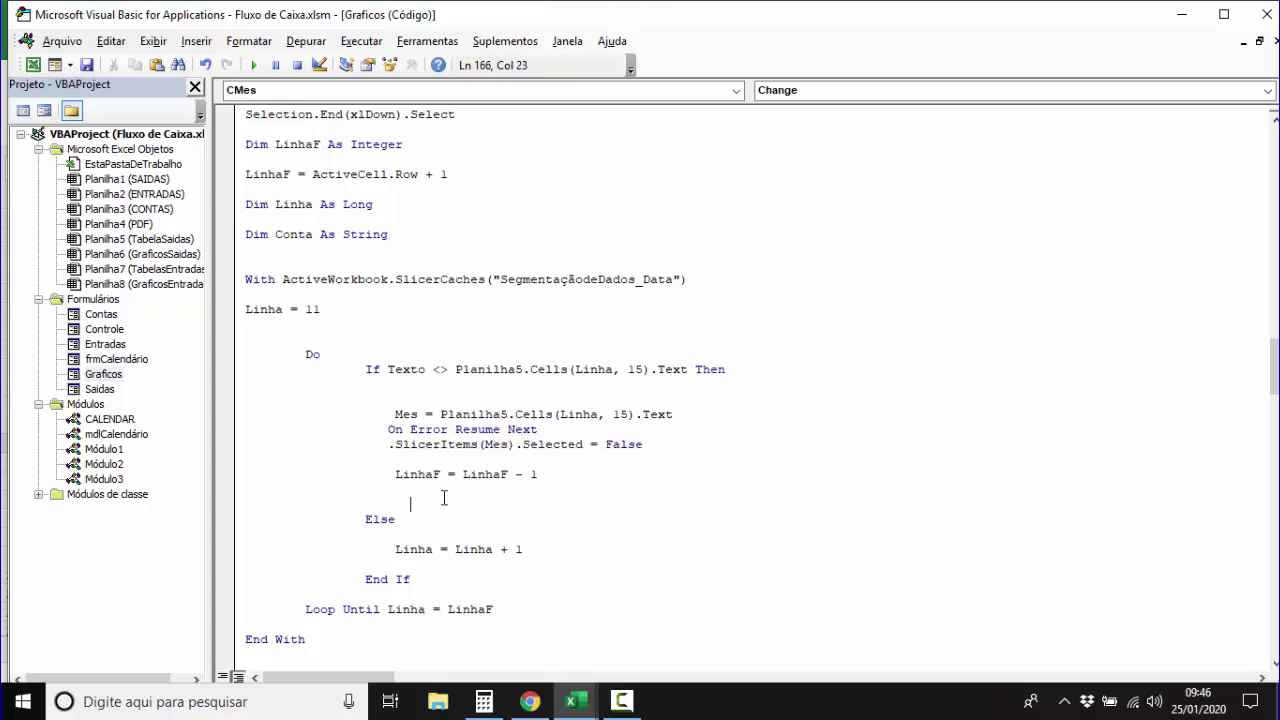
Save the workbook with the updated Mês code.
left_click(87, 65)
scroll(527, 447, "down", 1)
scroll(610, 455, "up", 1)
left_click_drag(322, 310, 308, 313)
On TabelaSaidas, inspect the MESES pivot's month rows in column O starting at row 11.
left_click(33, 66)
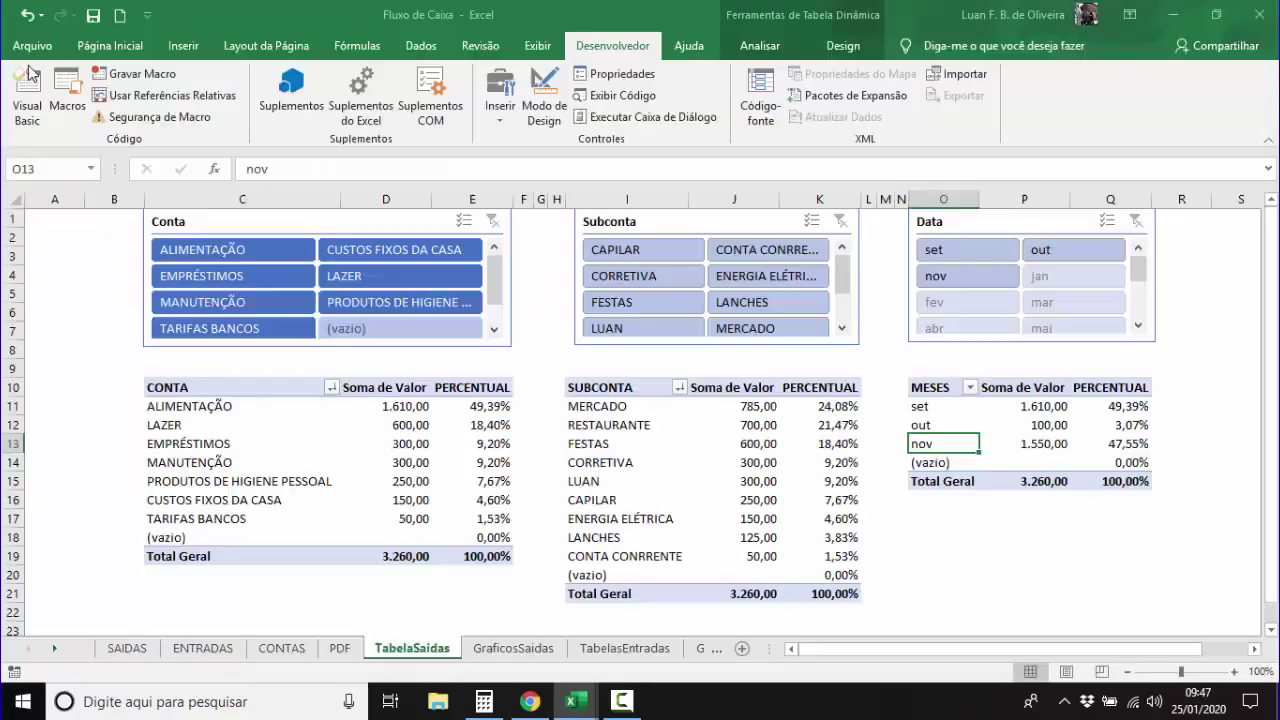
left_click(16, 405)
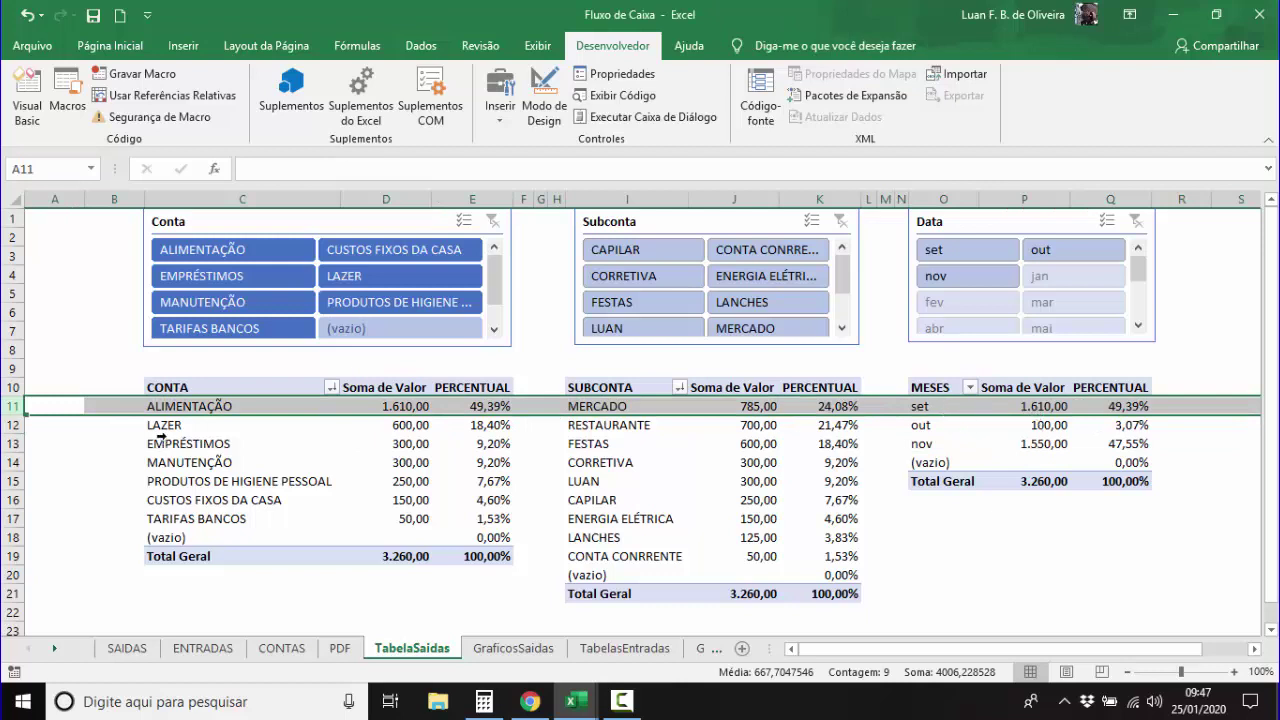
left_click(12, 388)
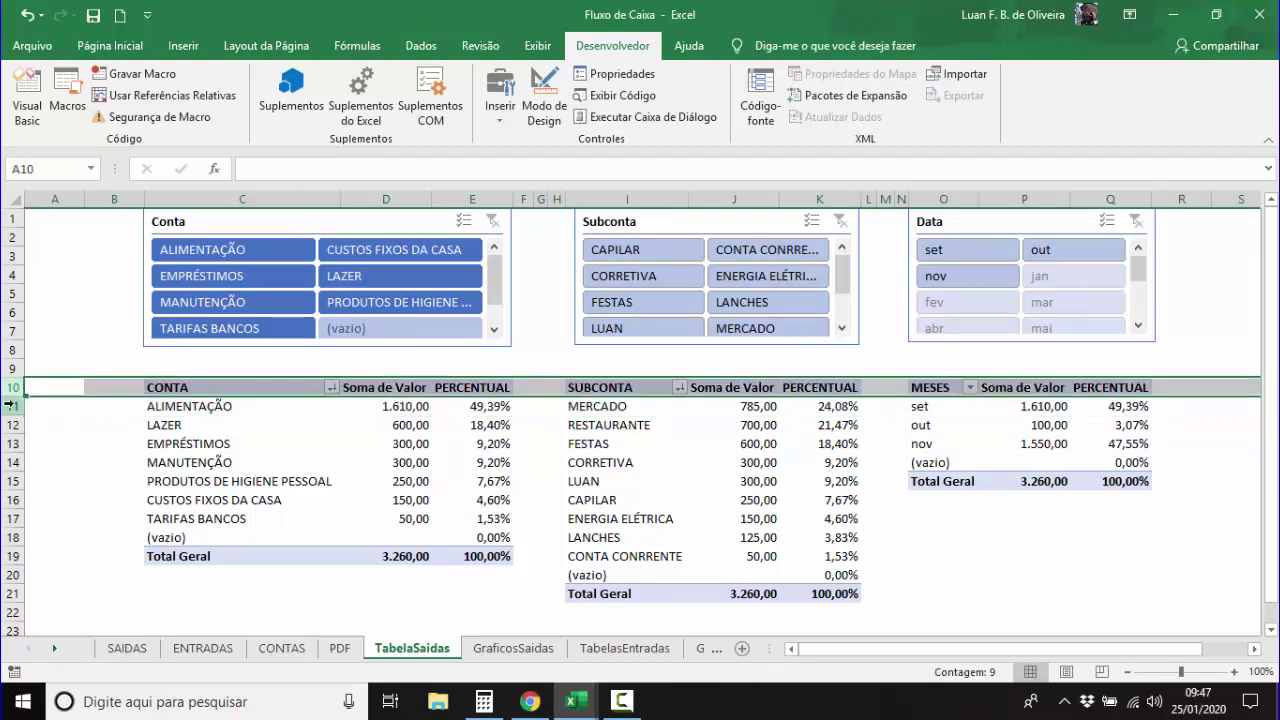
left_click(12, 405)
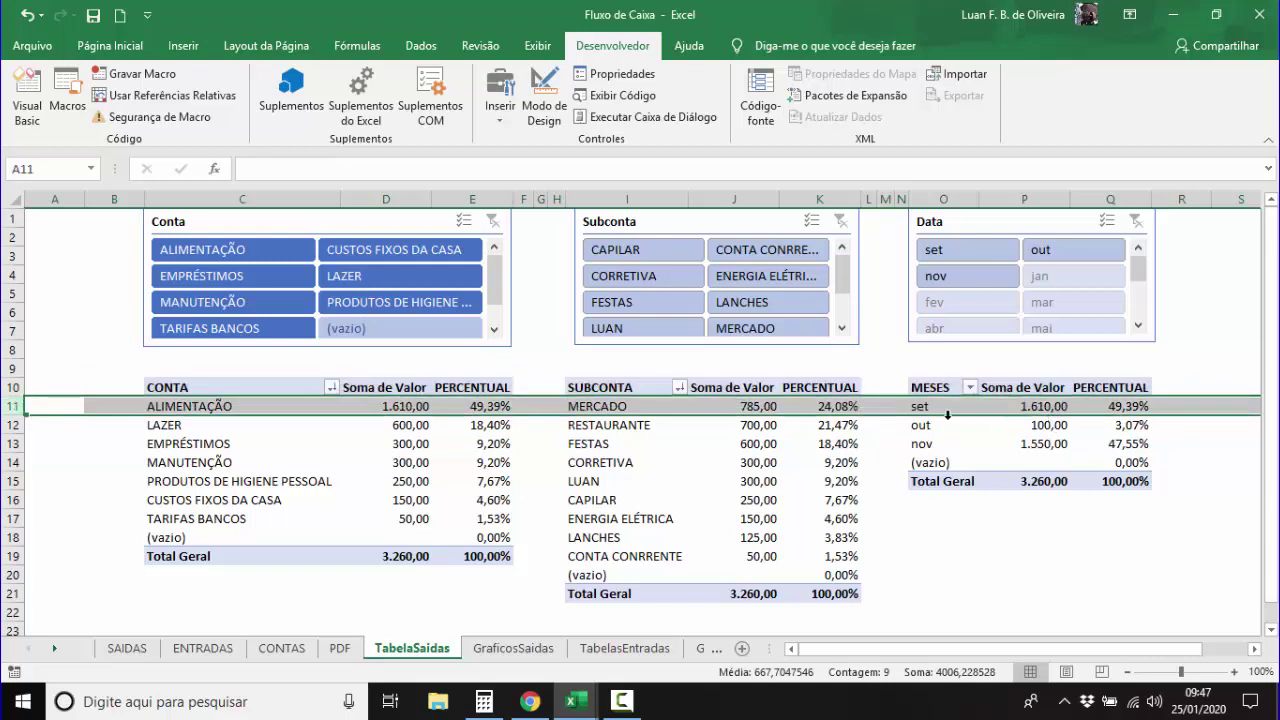
left_click(945, 408)
left_click(913, 425)
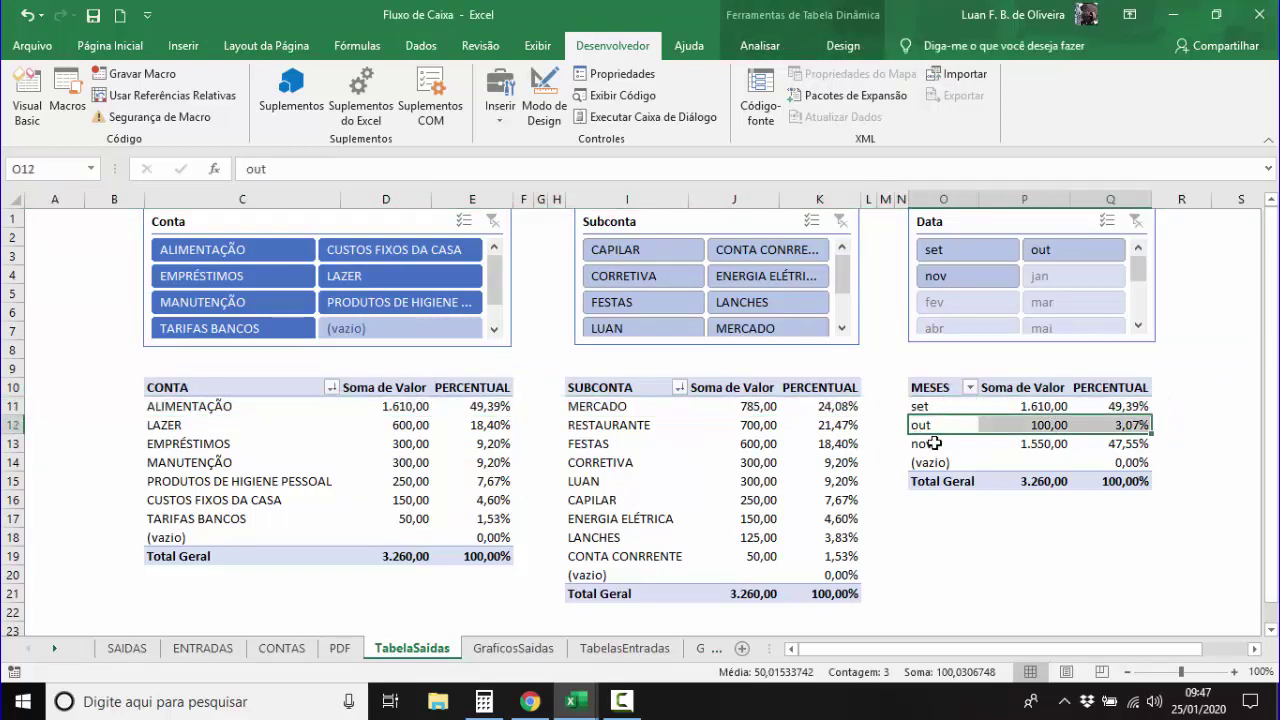
left_click(925, 443)
left_click(930, 462)
left_click(927, 408)
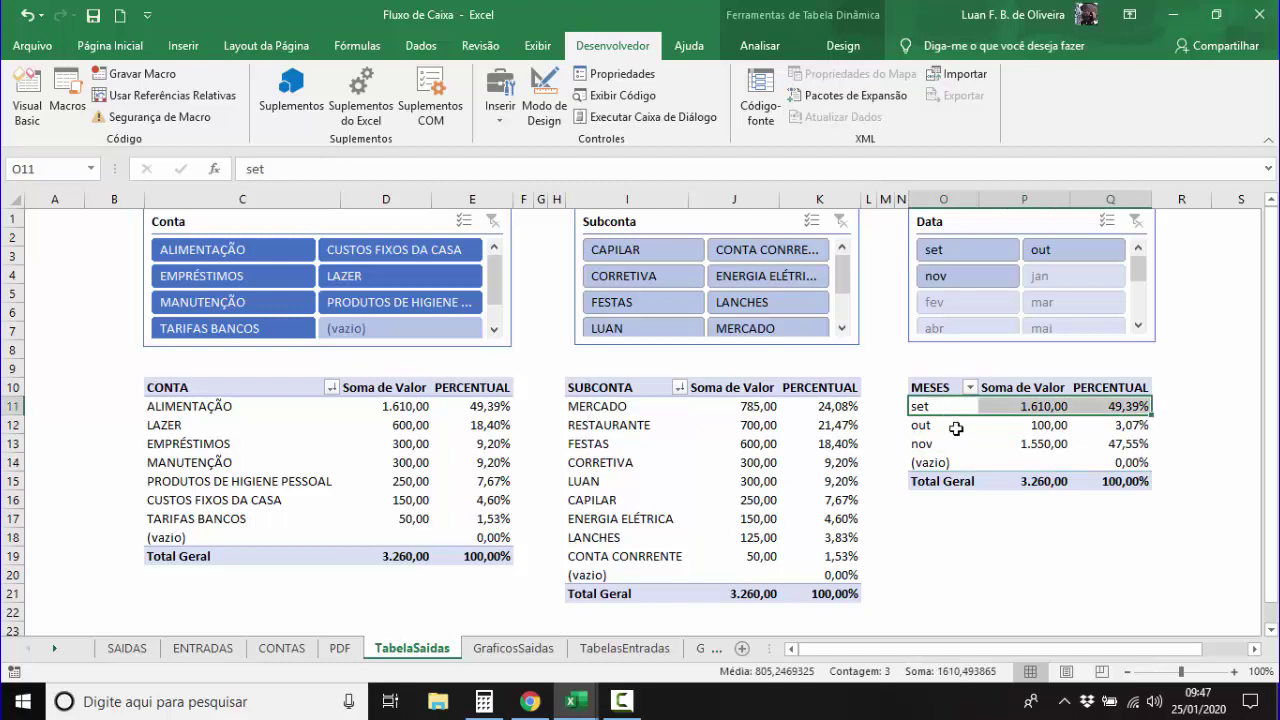
left_click(943, 409)
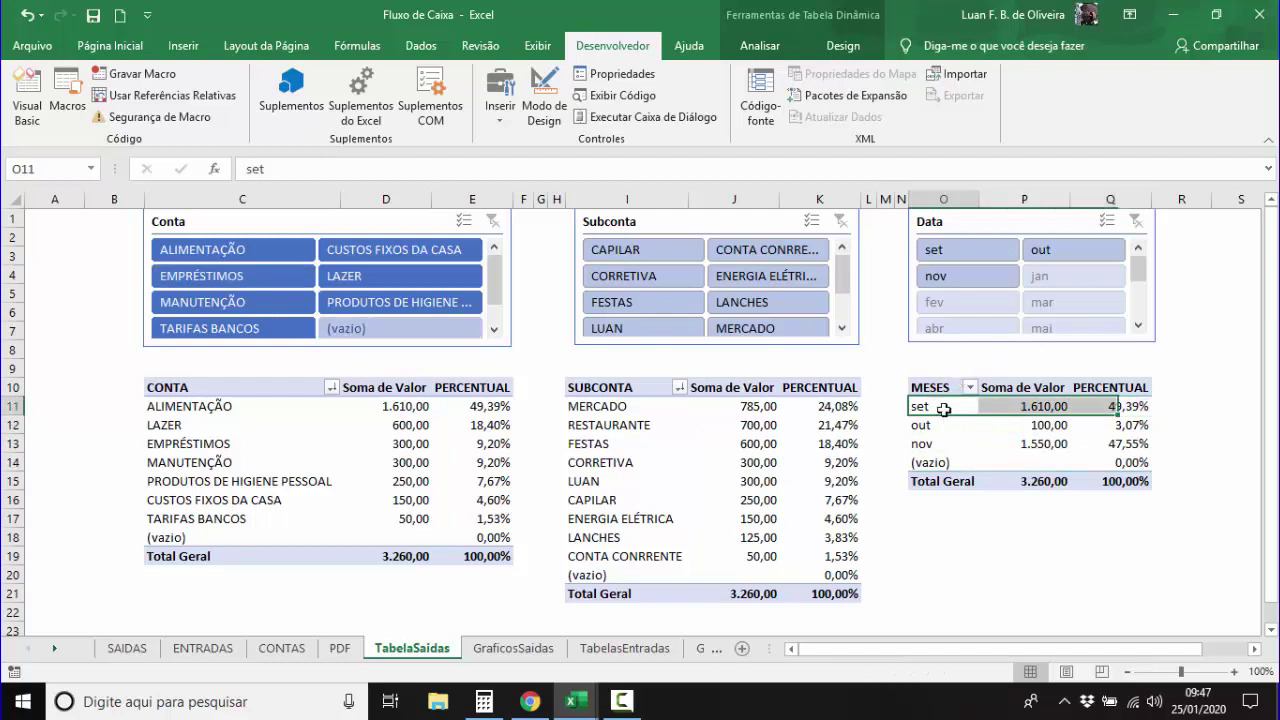
left_click(943, 409)
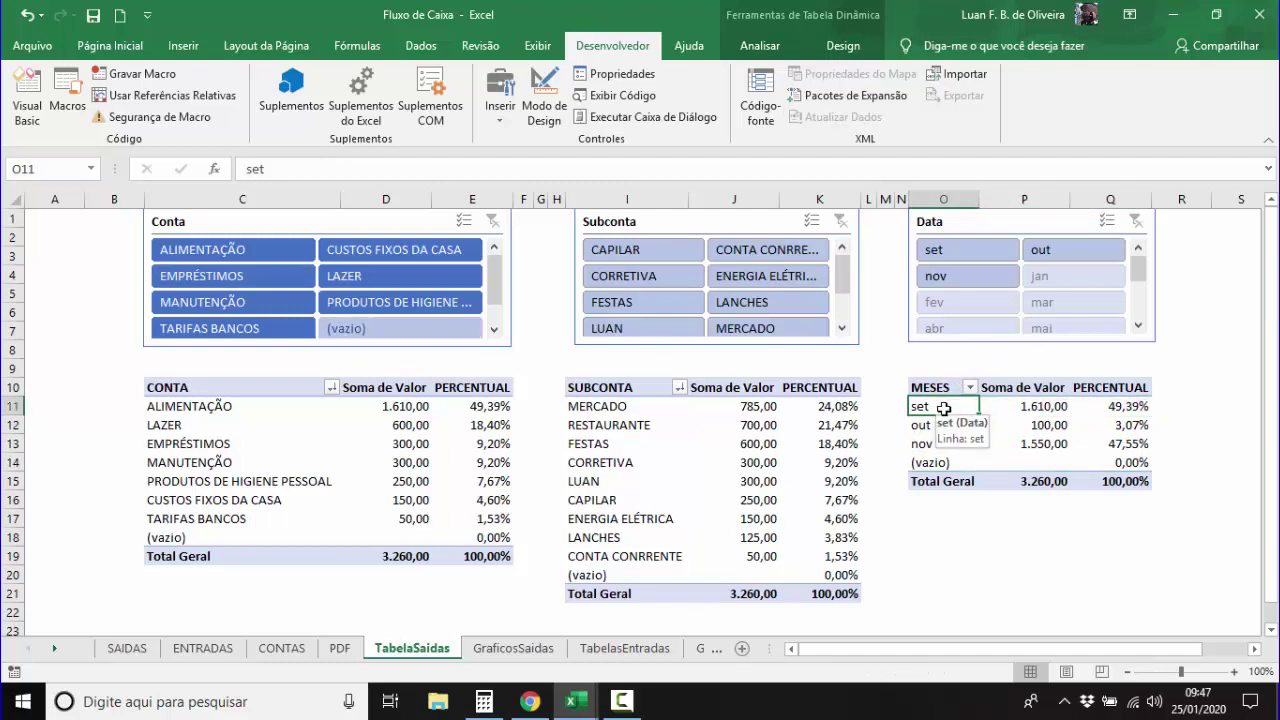
Reconfirm header row 10 and first month cell O11, then select Linha's value 11 in the code.
left_click(8, 388)
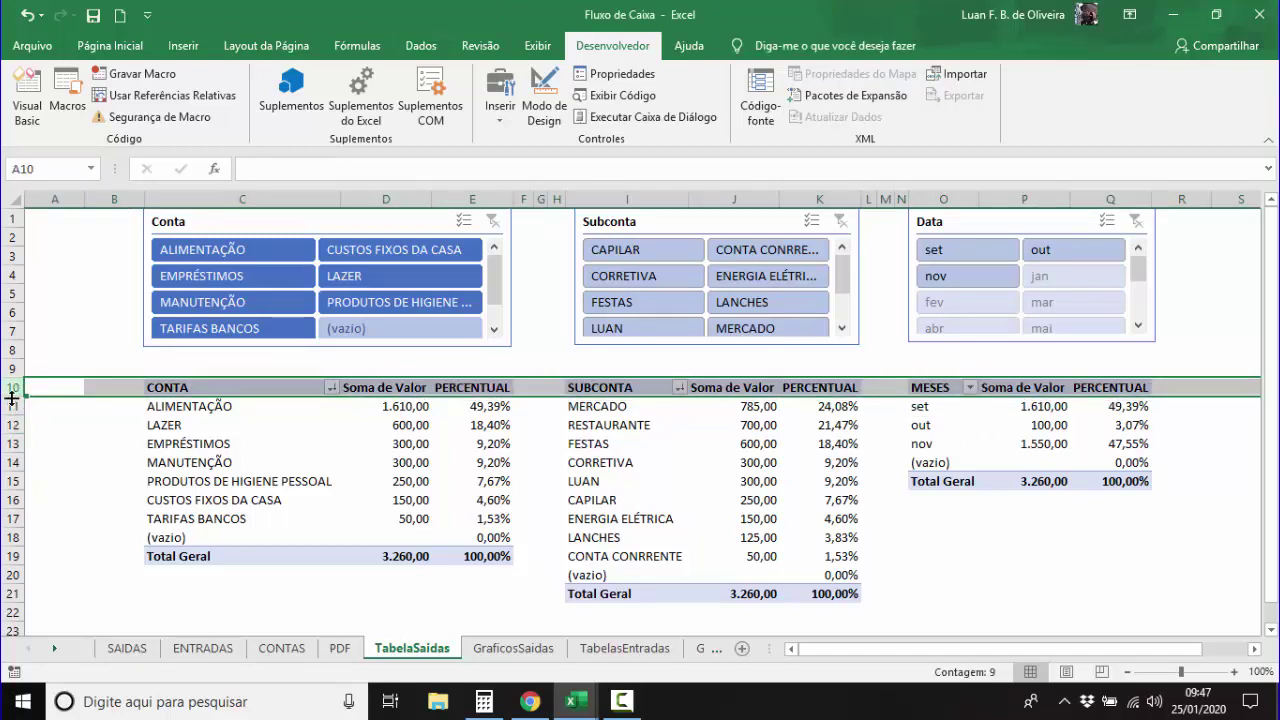
left_click_drag(6, 388, 6, 406)
left_click(920, 408)
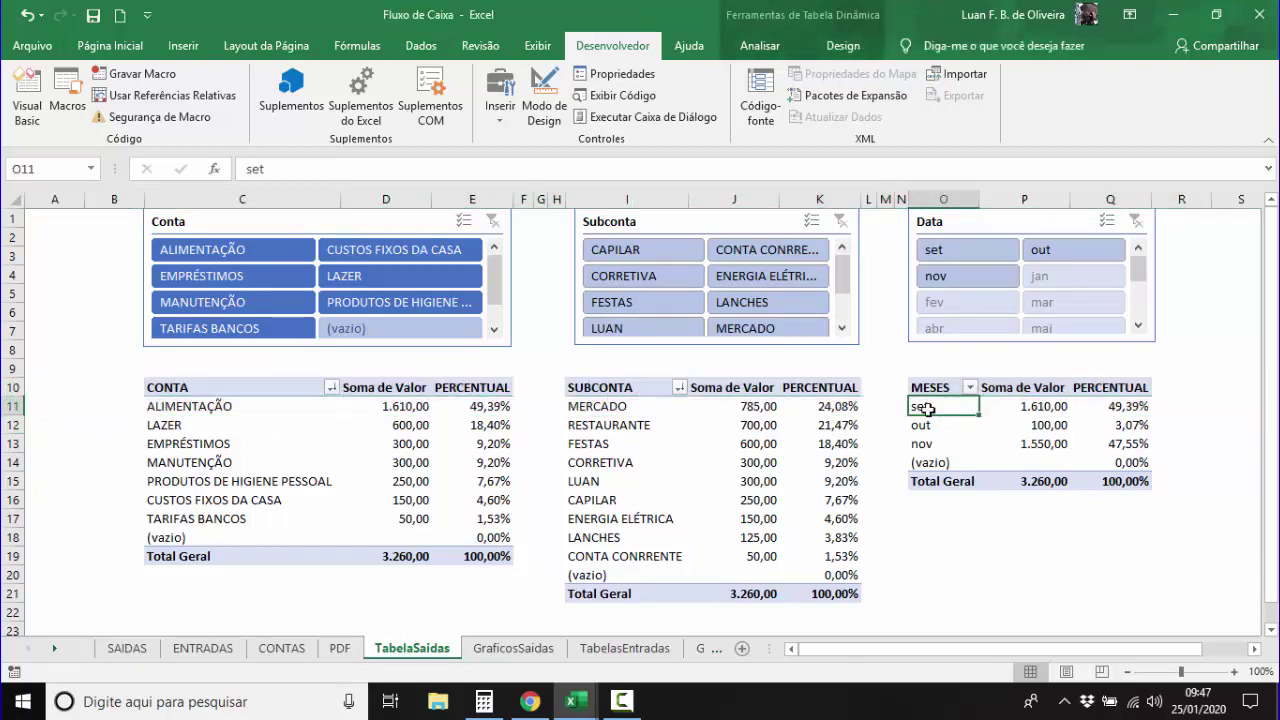
left_click(22, 92)
double_click(310, 309)
type("11")
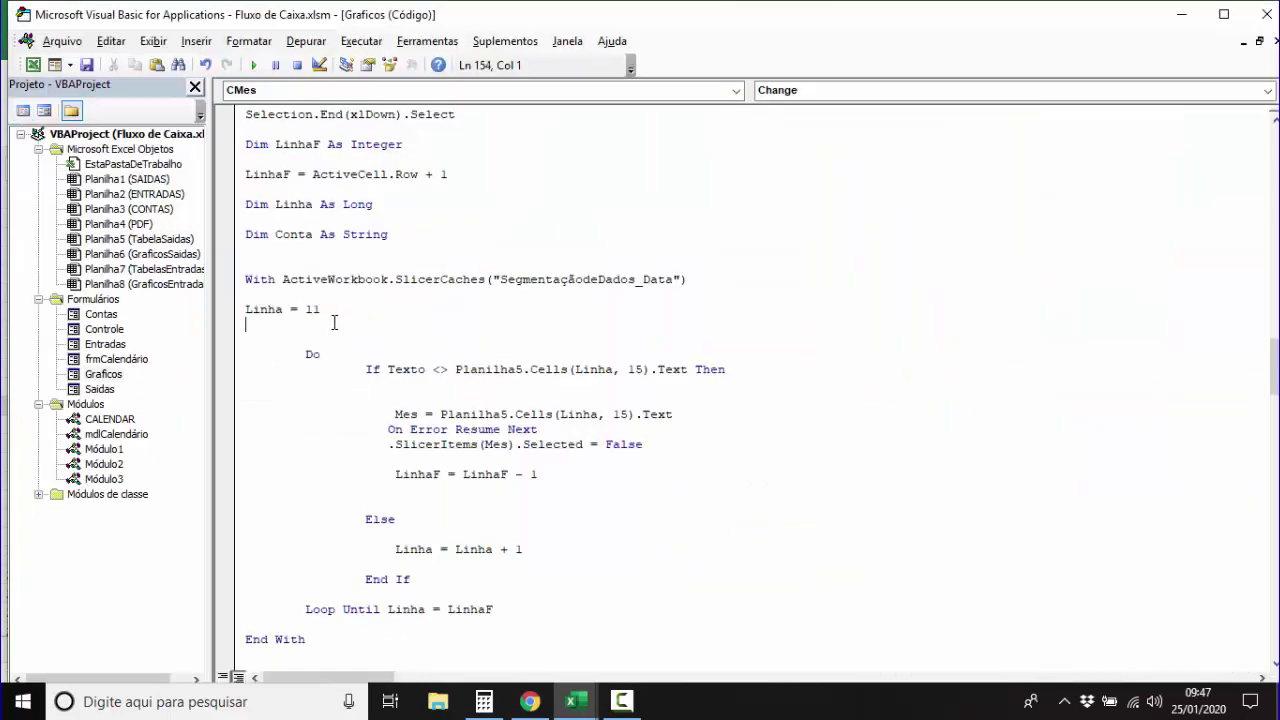
double_click(311, 309)
double_click(308, 355)
left_click_drag(505, 613, 228, 358)
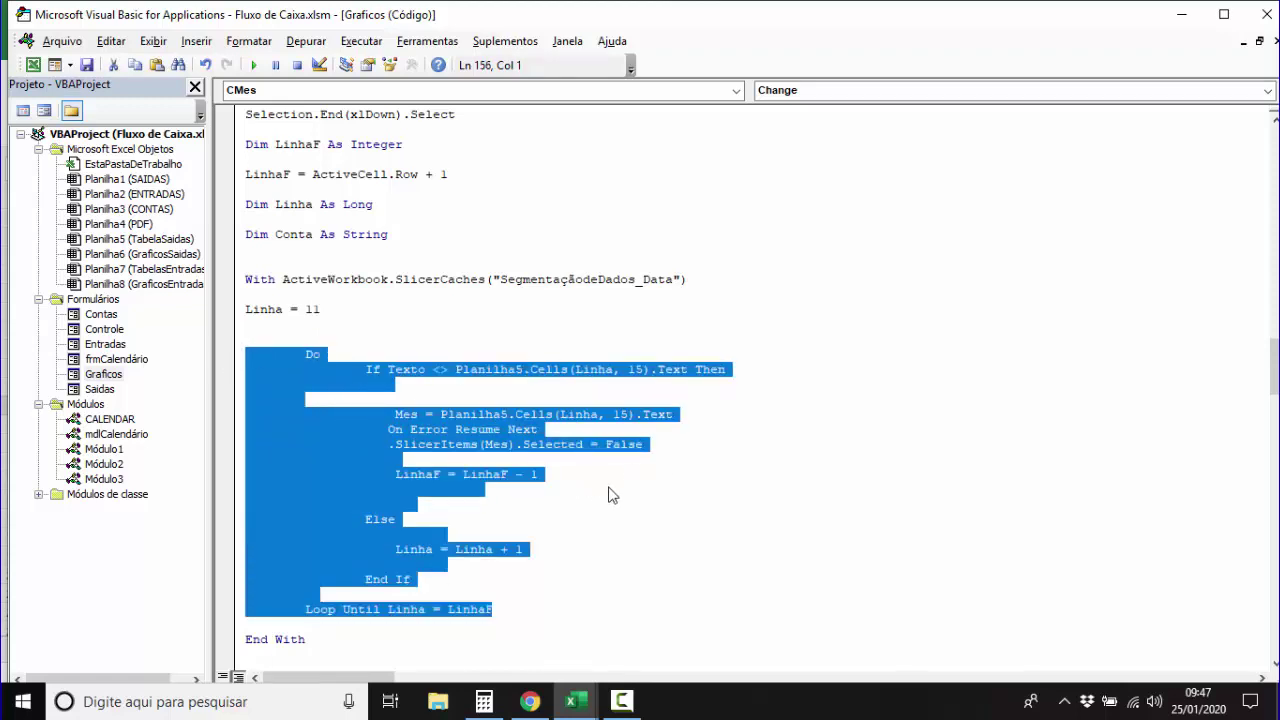
left_click(561, 520)
left_click(401, 414)
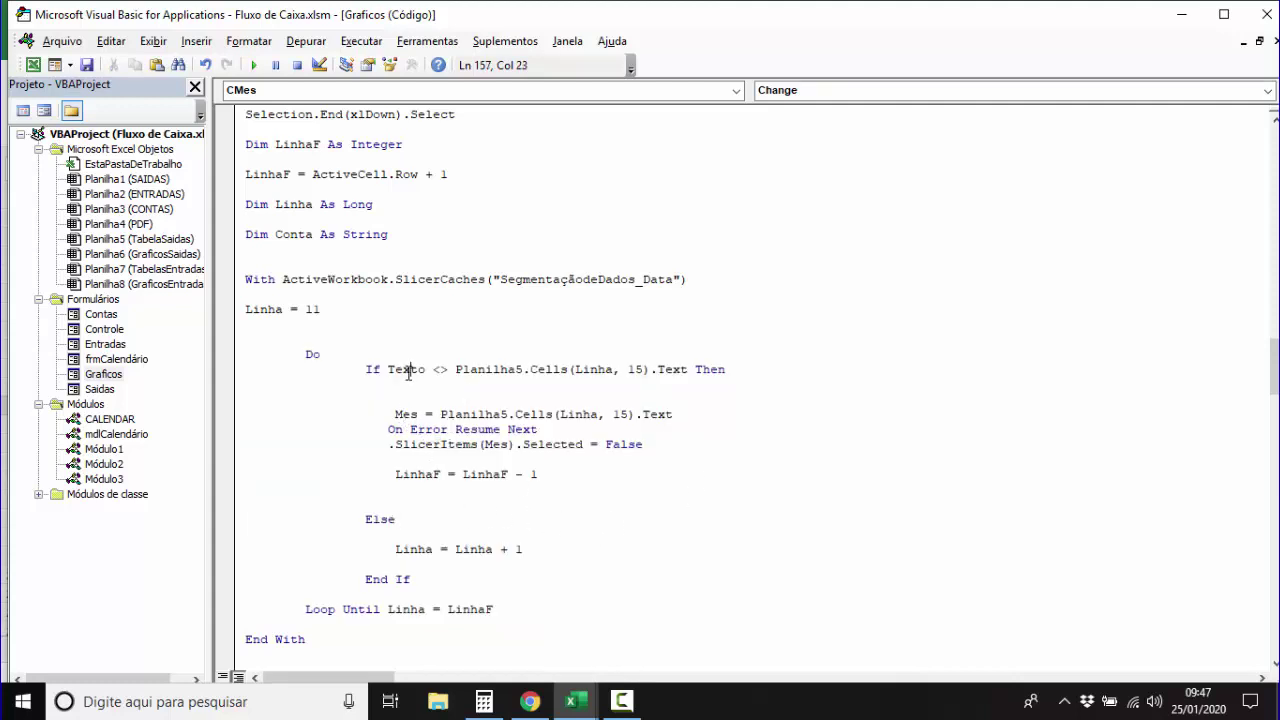
left_click(367, 551)
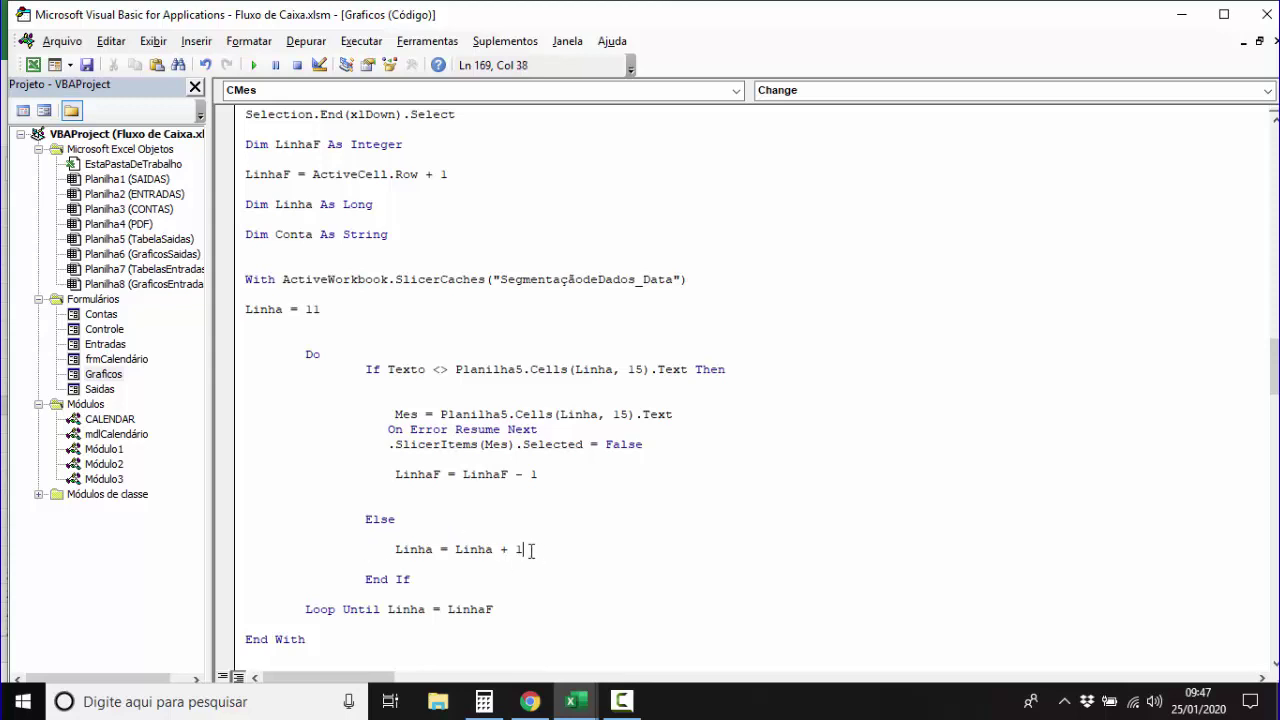
Review the finished CMes_Change slicer-filter code, then return to the Graficos UserForm designer.
left_click_drag(524, 550, 348, 551)
left_click(300, 534)
scroll(313, 522, "down", 3)
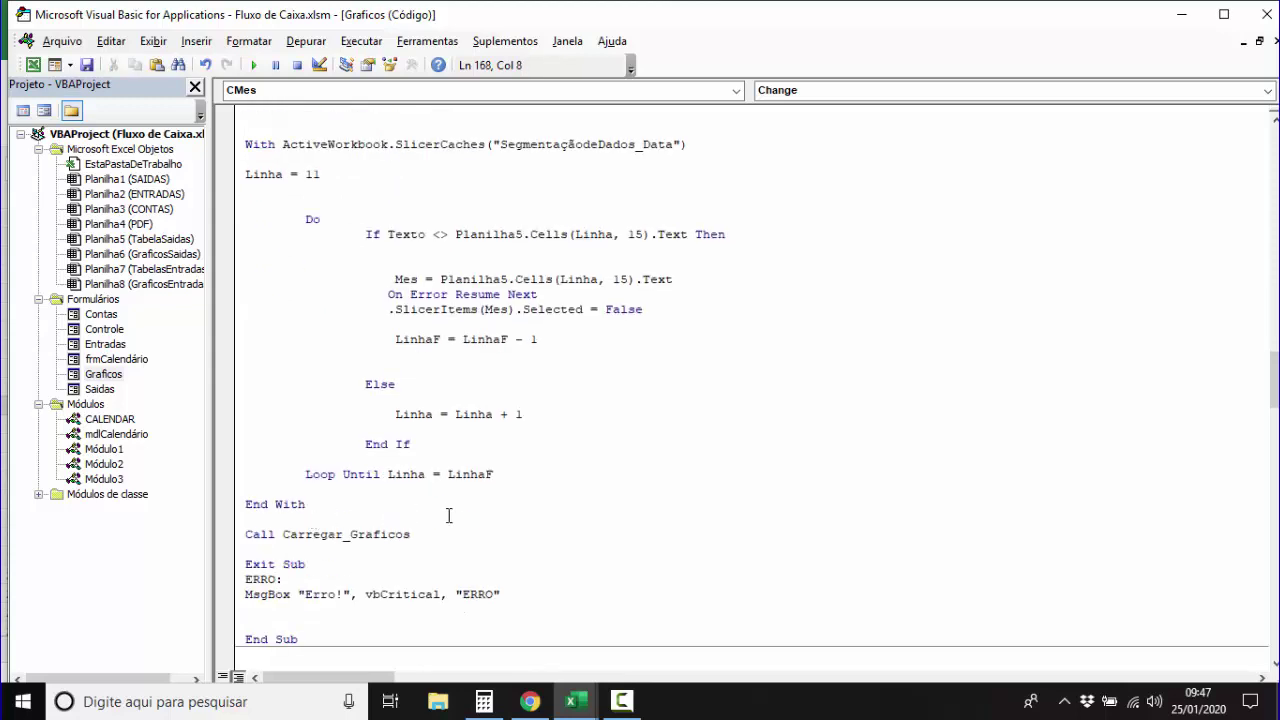
left_click(428, 543)
left_click(380, 562)
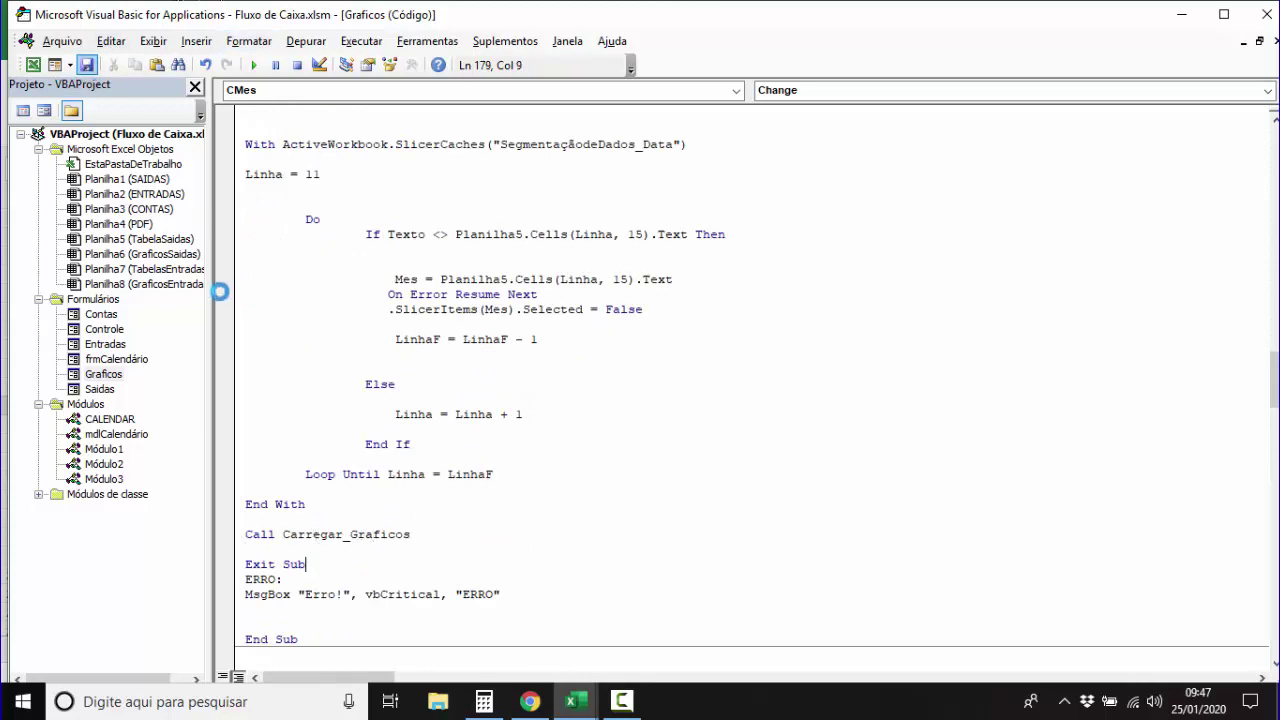
double_click(104, 376)
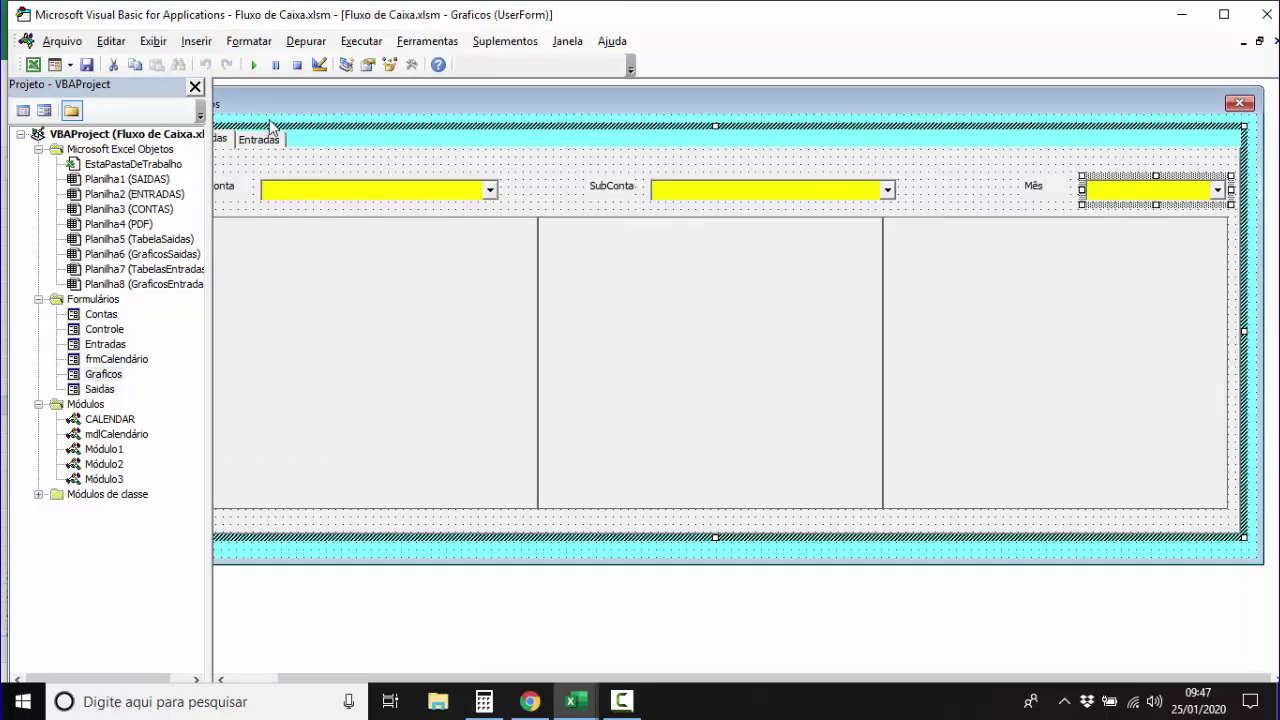
Run the Gráficos form, filter the charts to months set then out, clear the month, and close it.
left_click(254, 65)
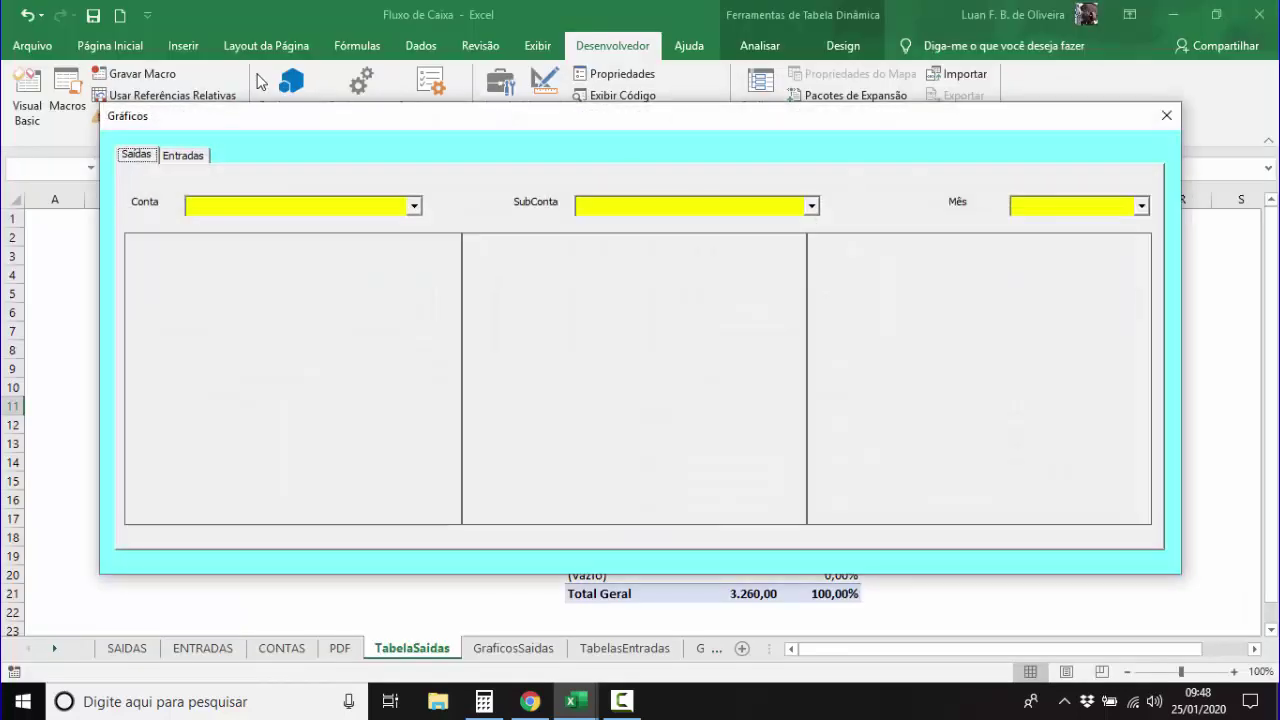
left_click(1141, 205)
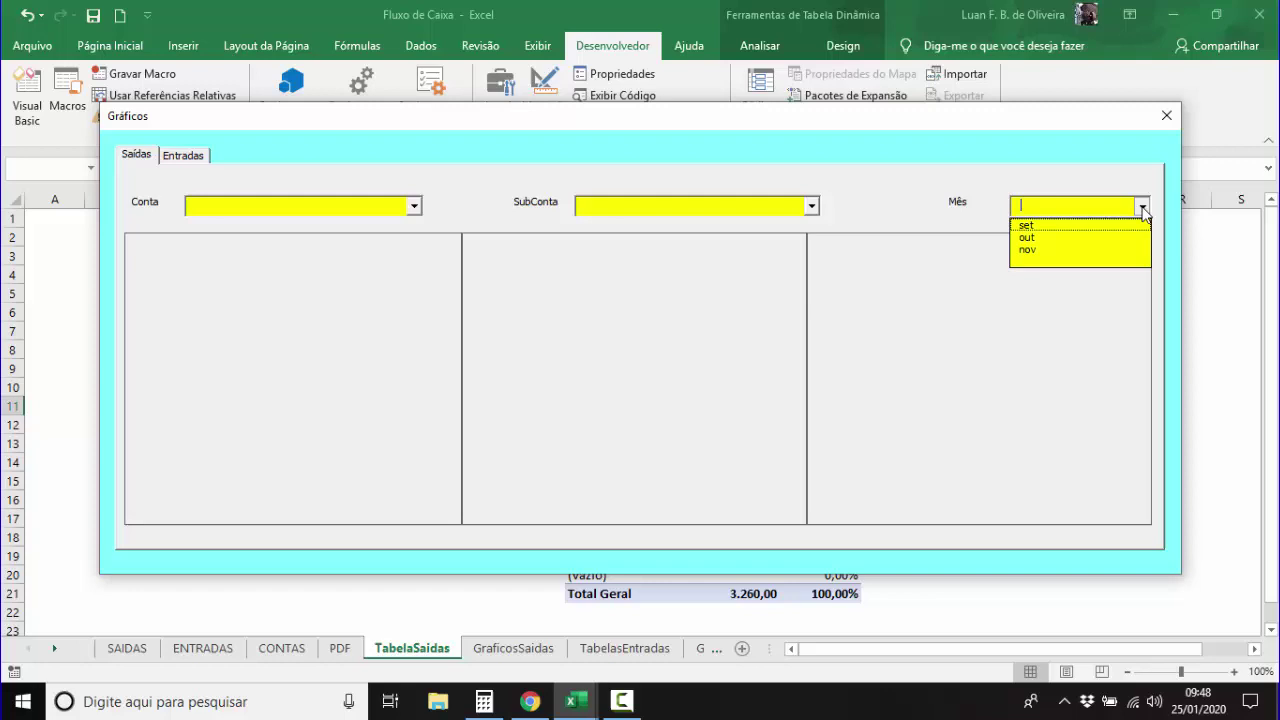
left_click(1076, 224)
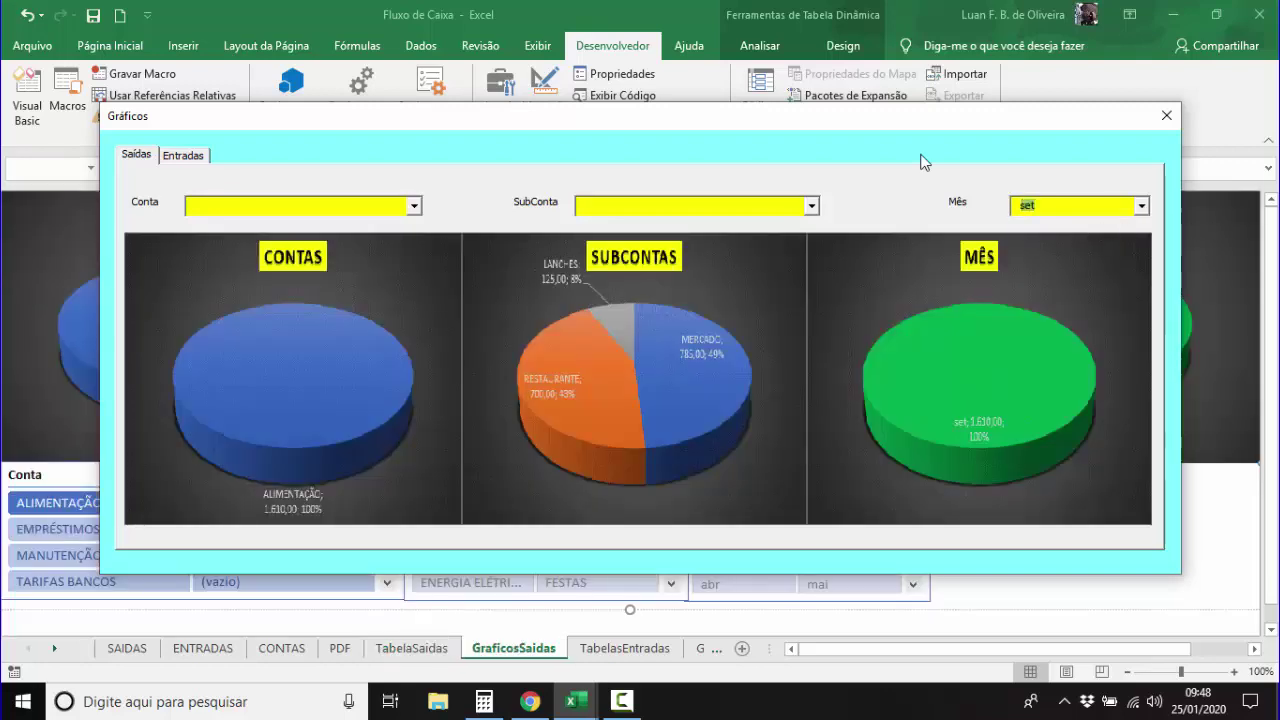
mouse_move(604, 117)
left_mouse_down()
mouse_move(604, 328)
mouse_move(527, 688)
mouse_move(488, 624)
mouse_move(551, 214)
left_mouse_up()
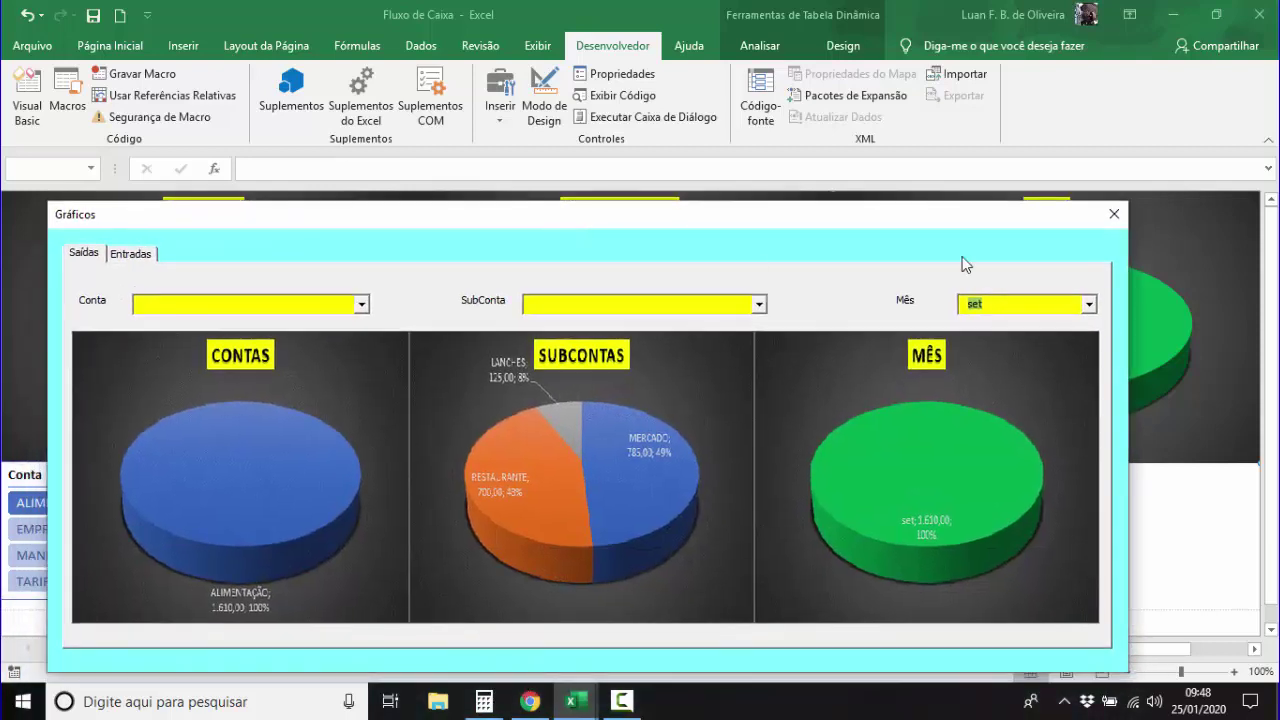
left_click(1088, 304)
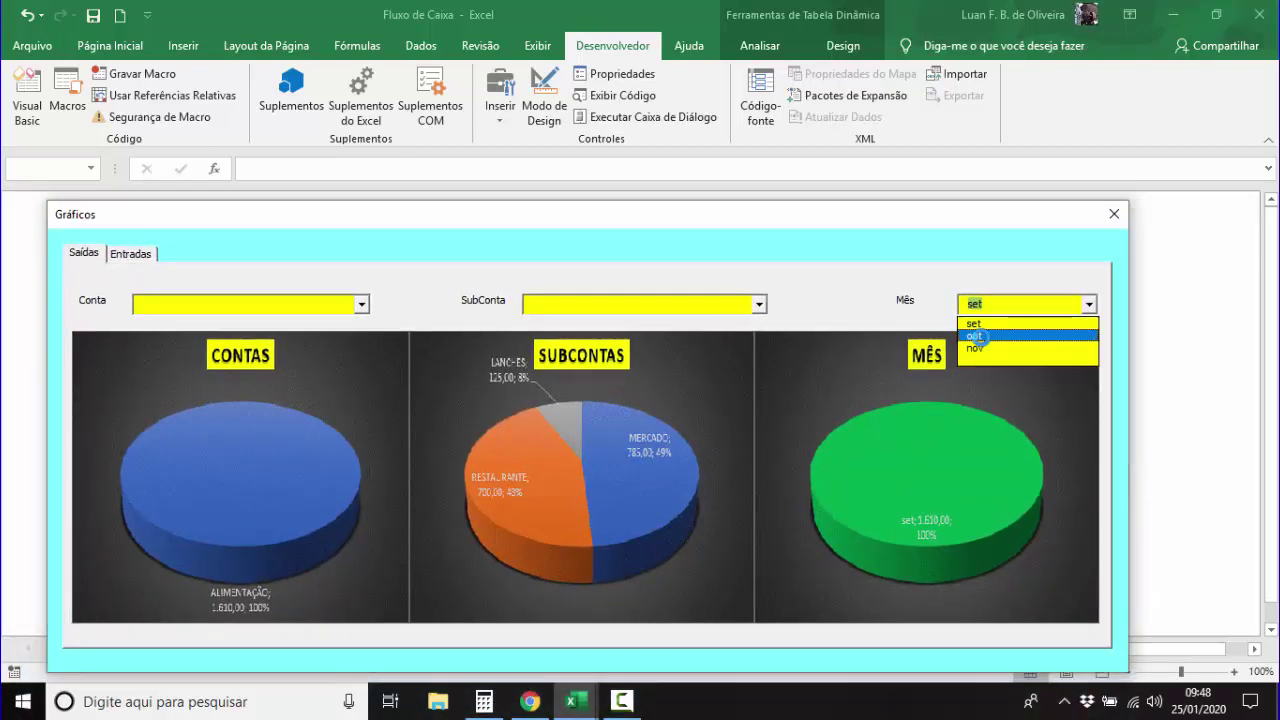
left_click(976, 334)
key("Delete")
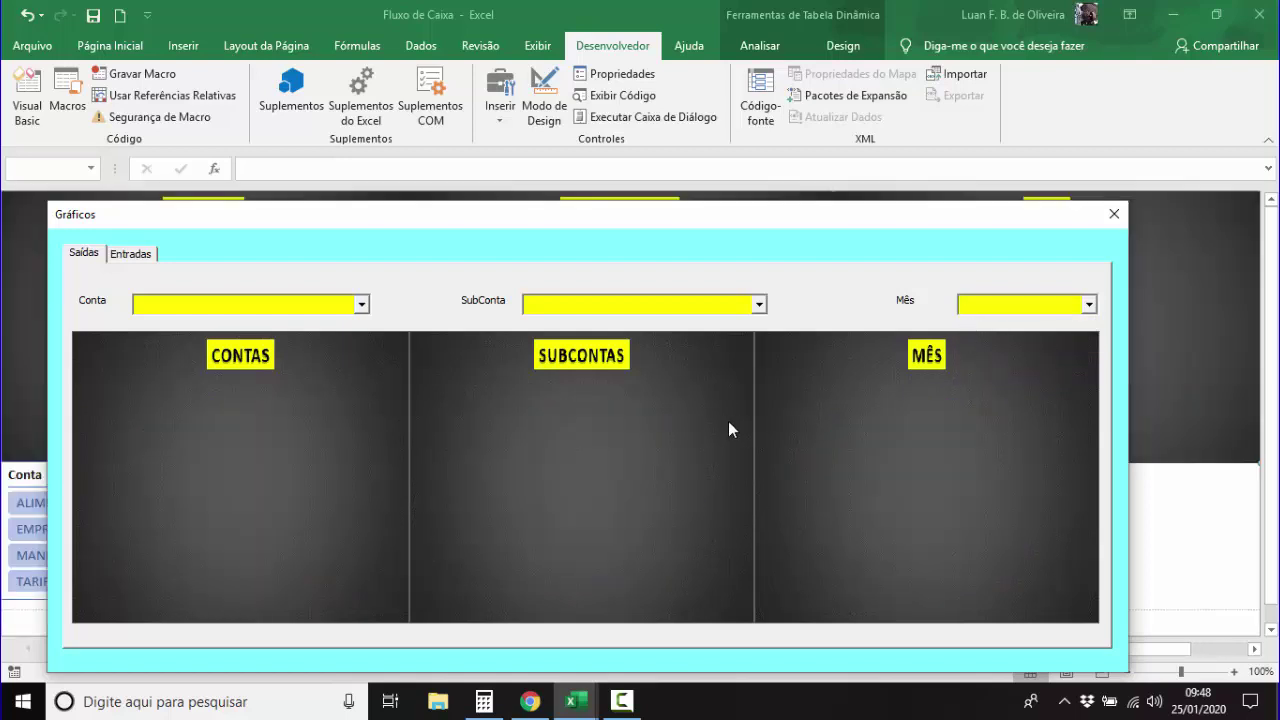
left_click_drag(755, 224, 702, 246)
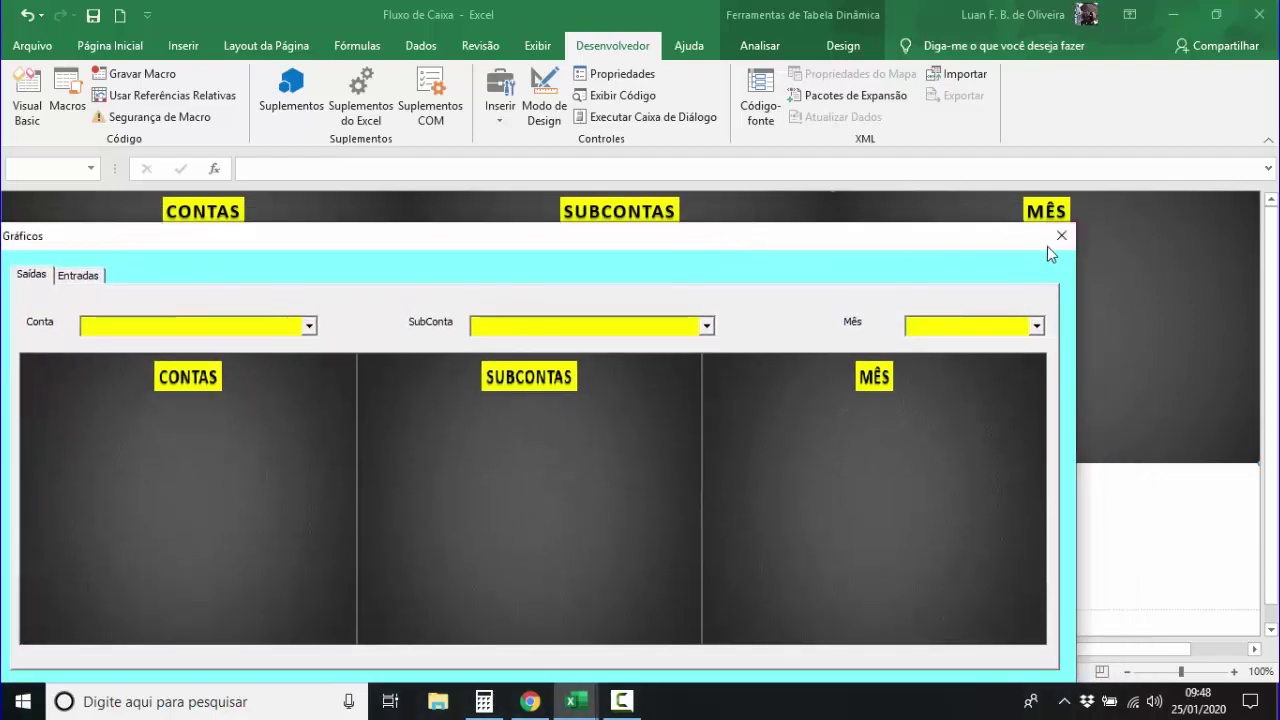
left_click(1061, 237)
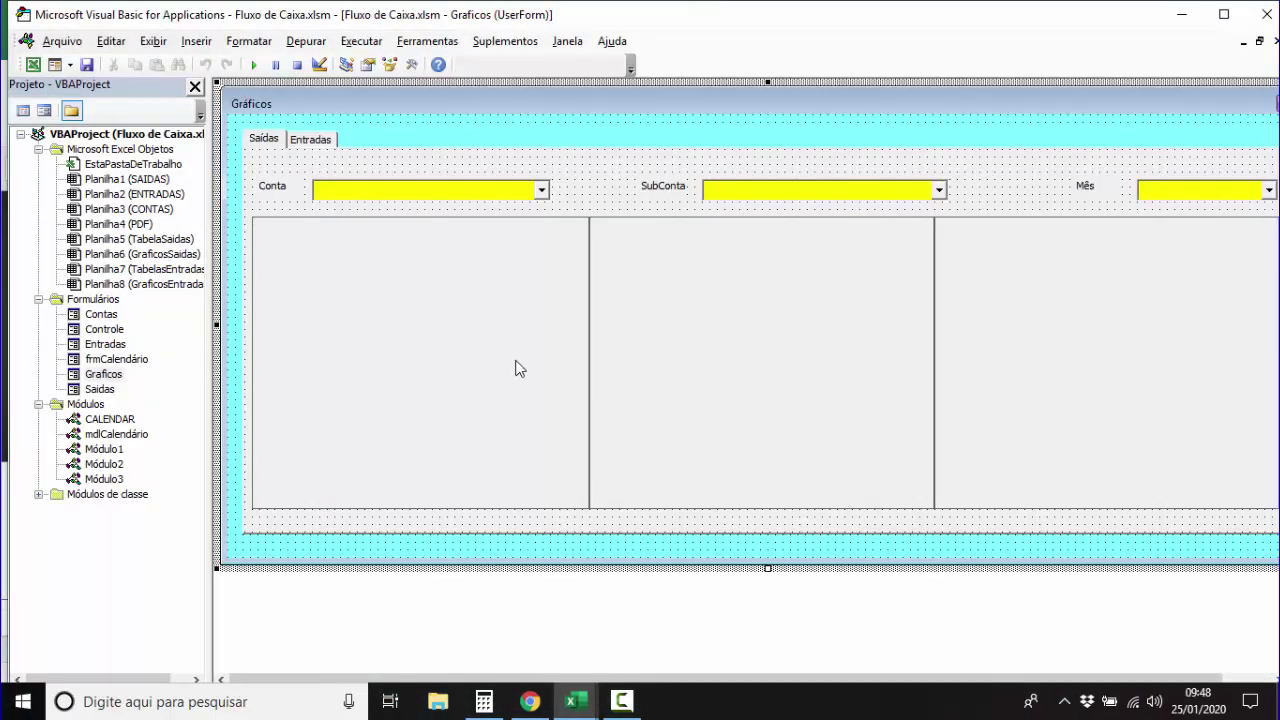
Copy the empty-value If block from CConta_Change into CMes_Change, renaming CConta to CMes.
double_click(380, 192)
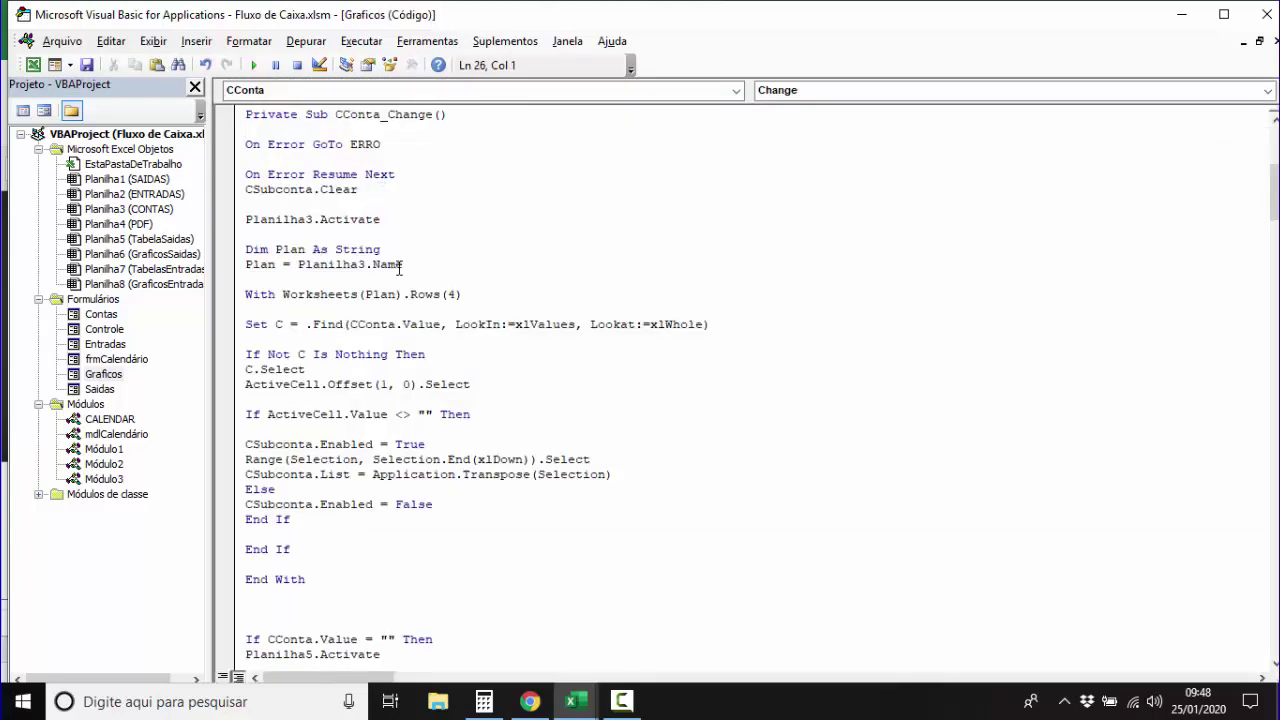
scroll(410, 260, "down", 4)
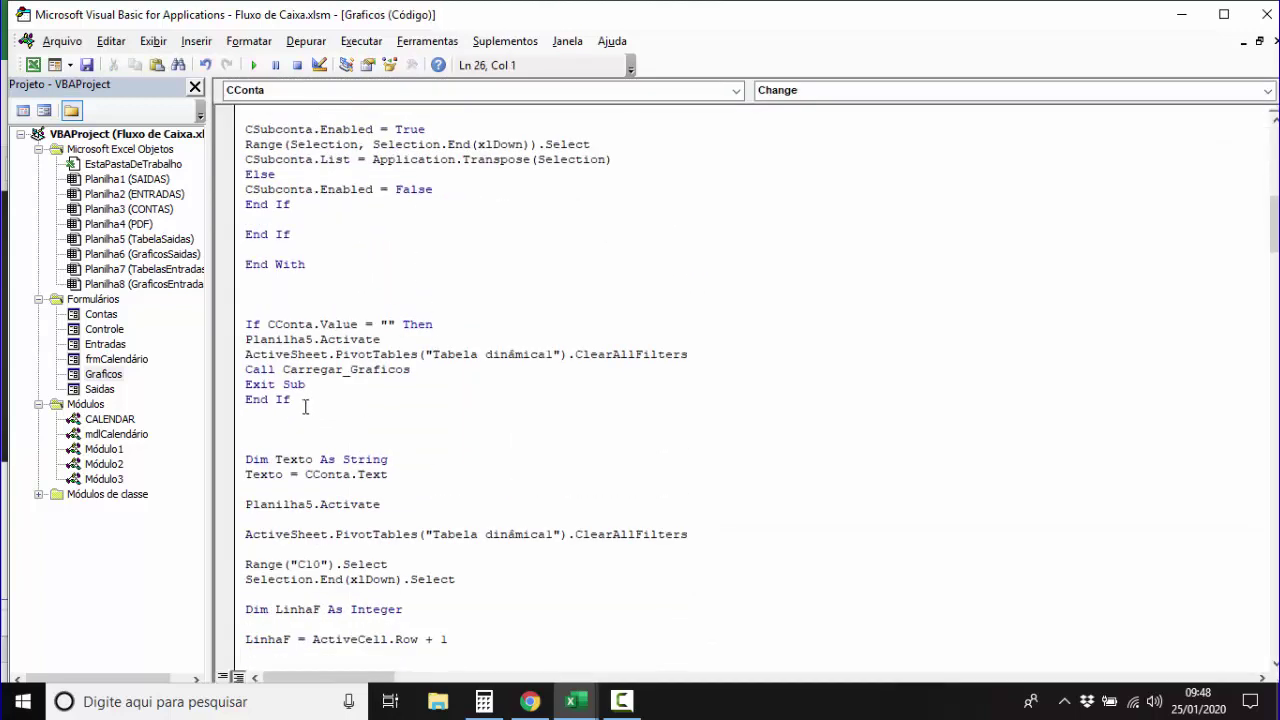
left_click_drag(305, 407, 232, 326)
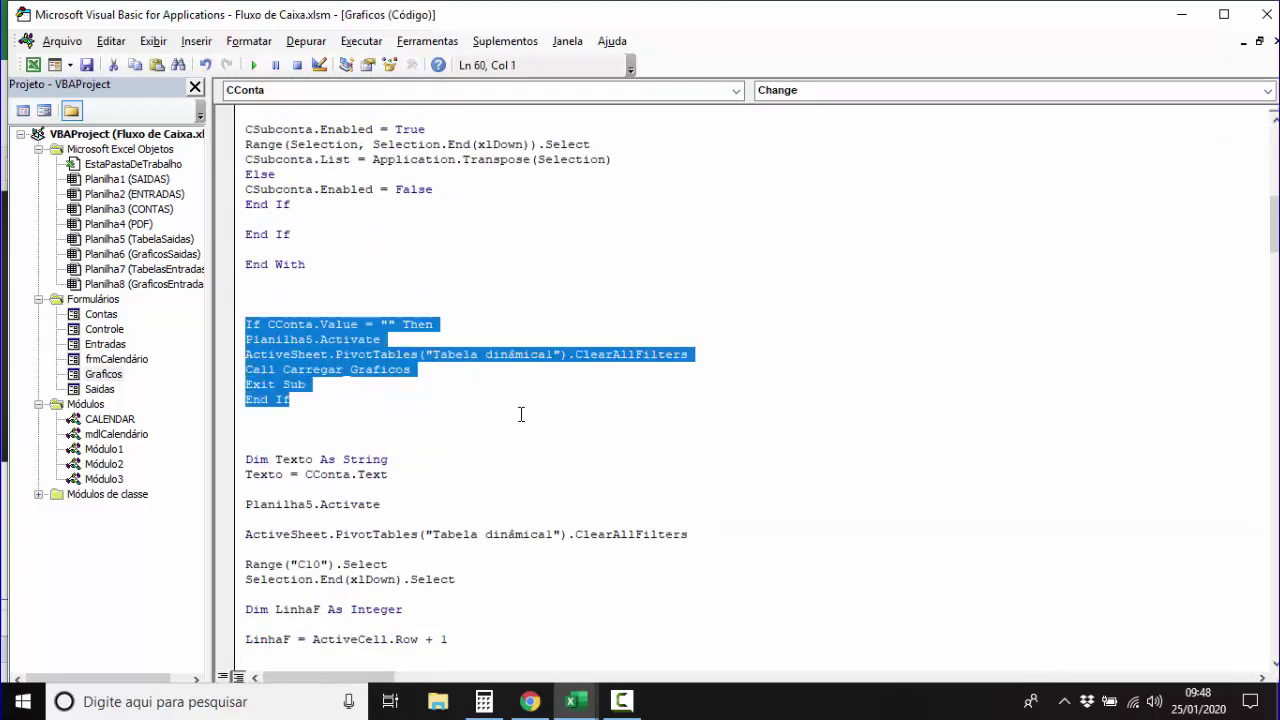
double_click(104, 376)
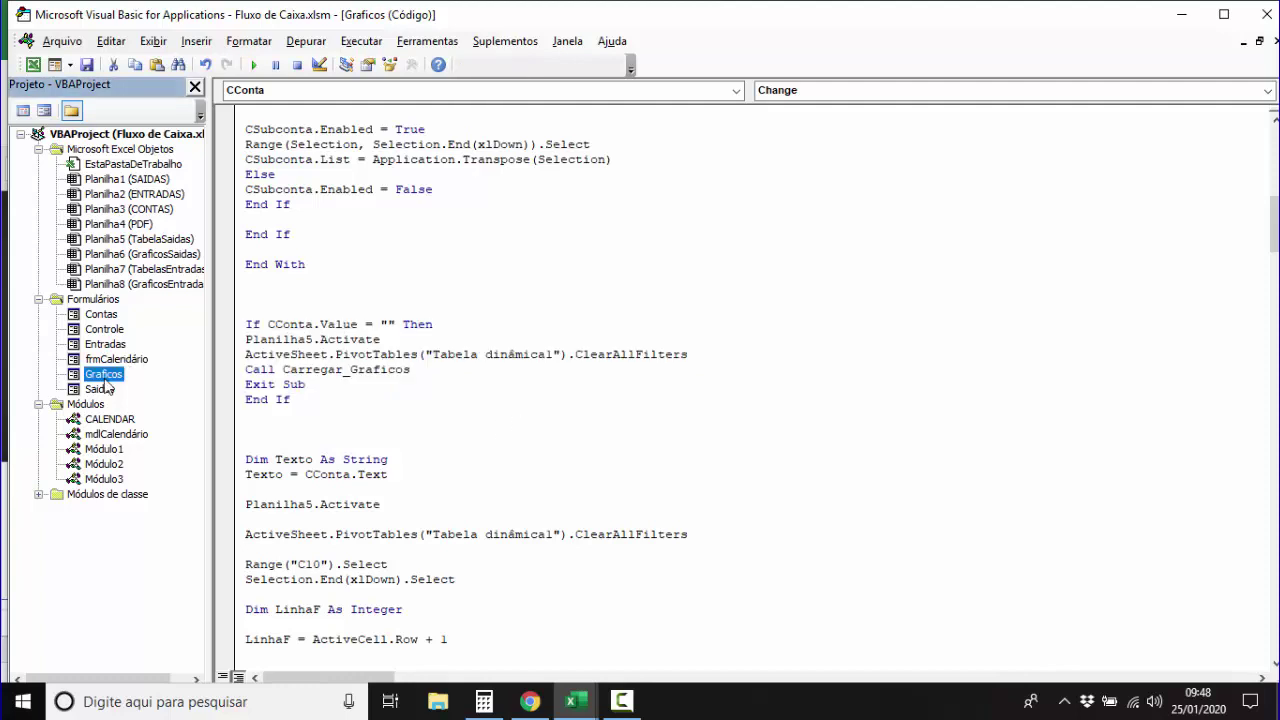
double_click(1185, 191)
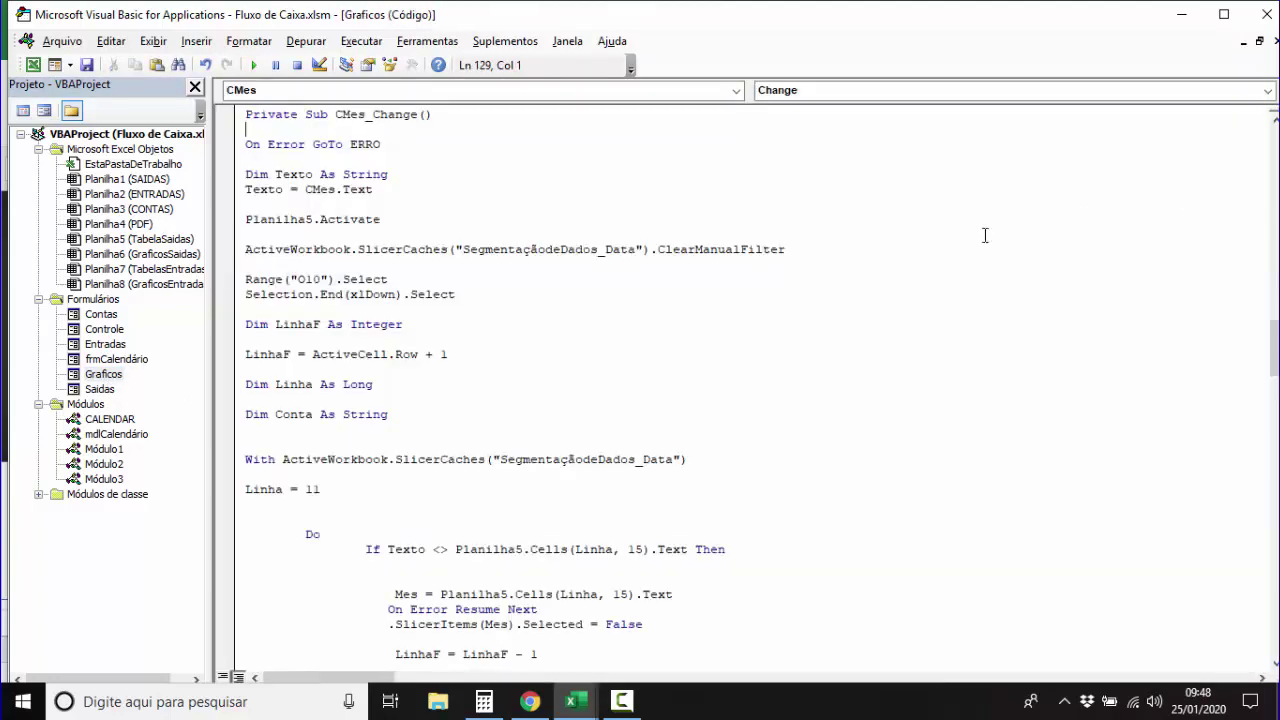
left_click(273, 158)
type("If CConta.Value = \"\" Then Planilha5.Activate ActiveSheet.PivotTables(\"Tabela dinâmica1\").ClearAllFilters Call Carregar_Graficos Exit Sub End If")
key("Return")
key("Return")
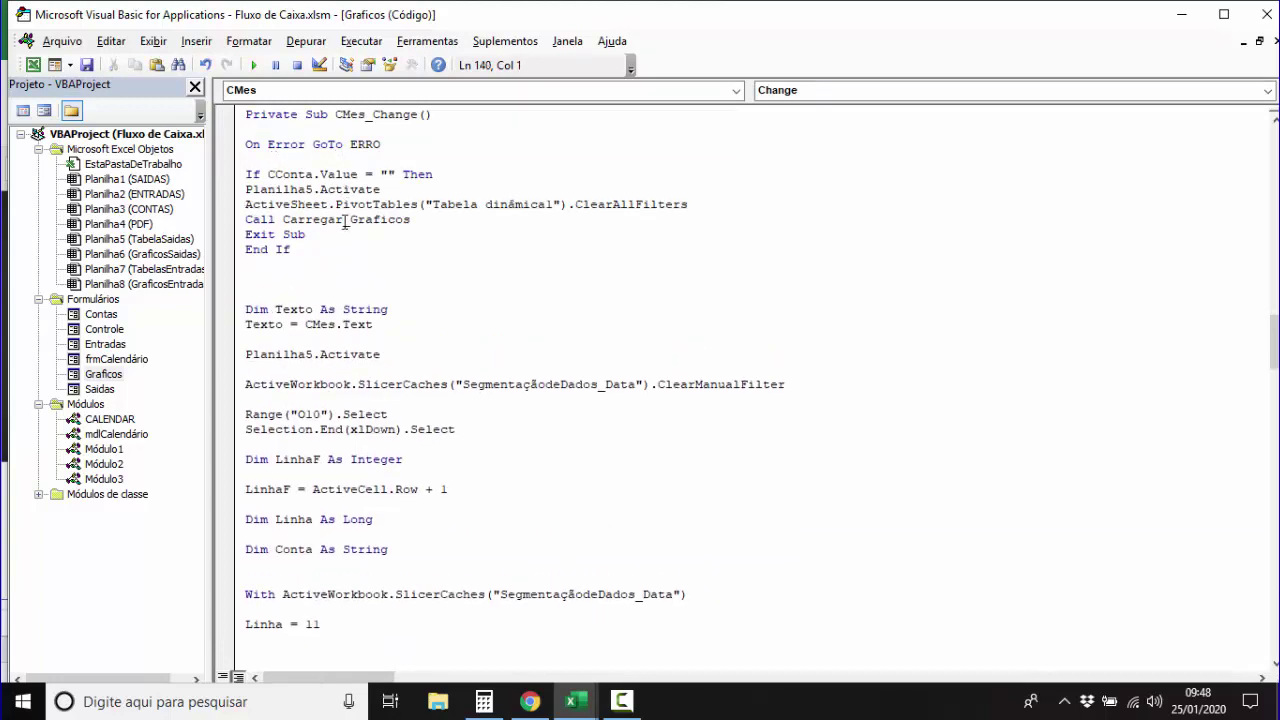
left_click_drag(366, 114, 335, 114)
key("ctrl+c")
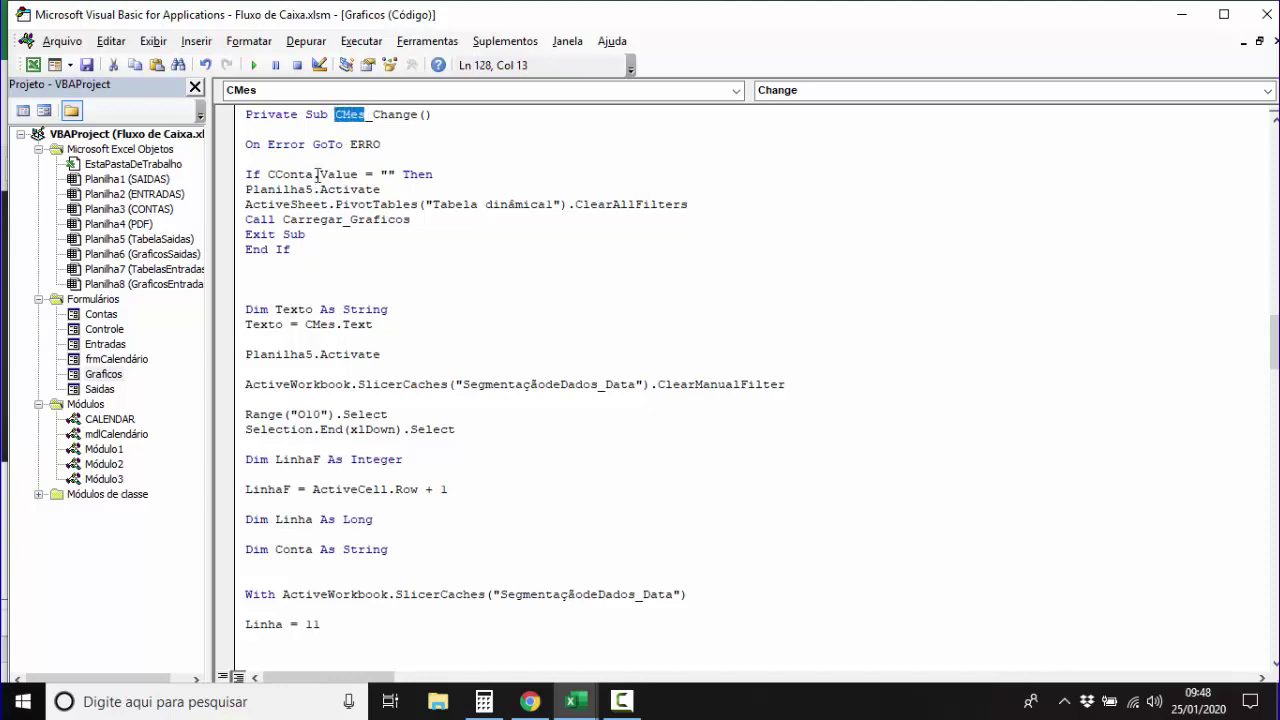
left_click_drag(318, 174, 267, 174)
key("ctrl+v")
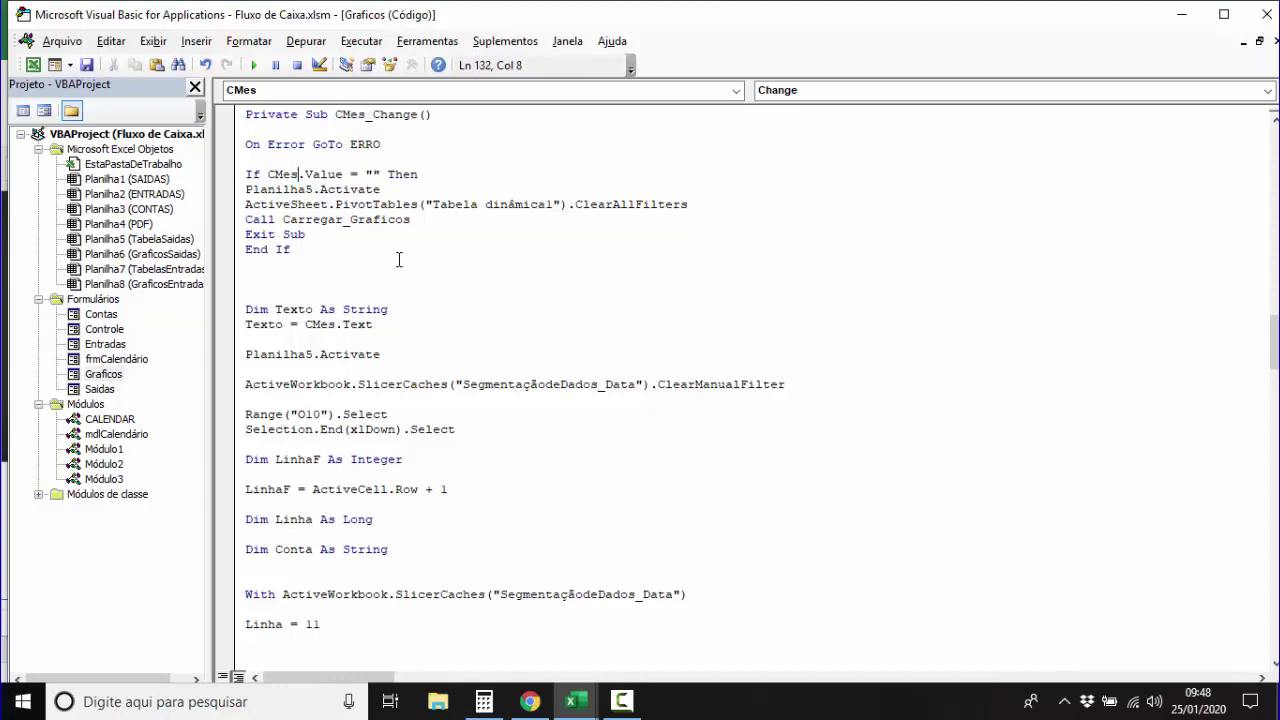
In that block, replace the pivot table ClearAllFilters line with the slicer ClearManualFilter line.
left_click(414, 259)
left_click_drag(383, 174, 244, 189)
left_click(422, 269)
left_click(405, 288)
left_click_drag(688, 205, 228, 208)
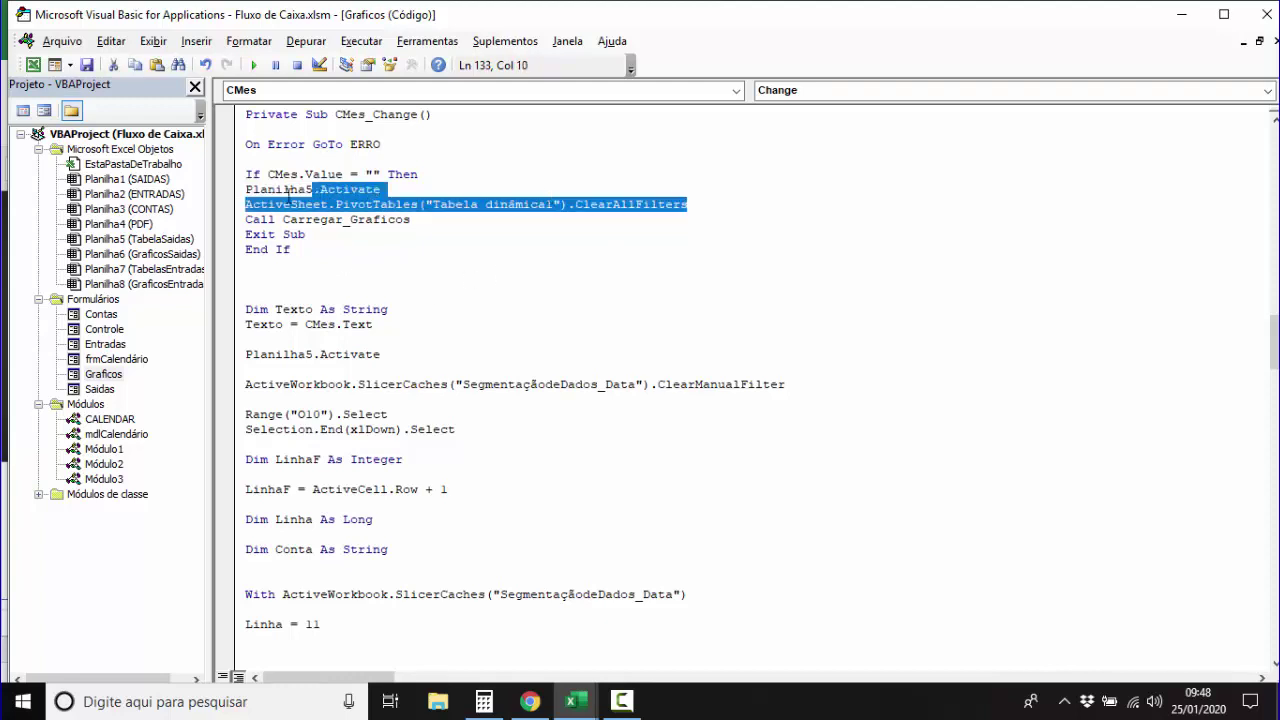
left_click(740, 440)
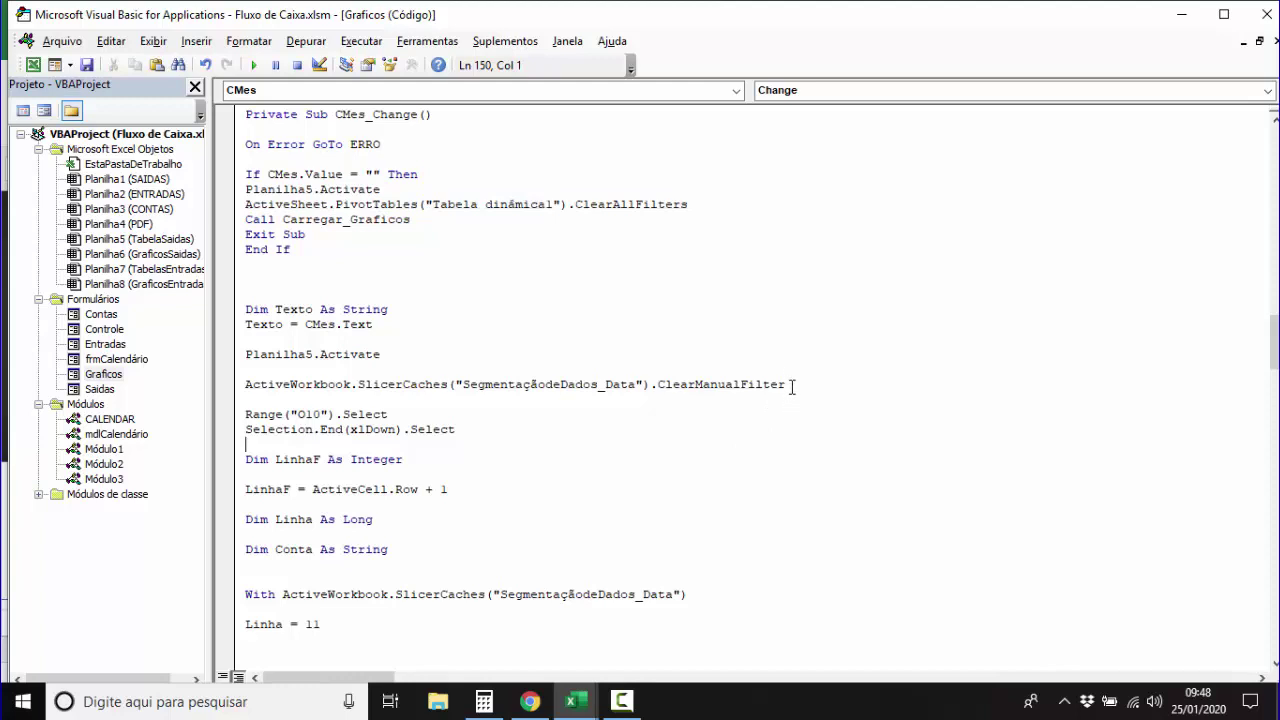
left_click_drag(790, 385, 234, 386)
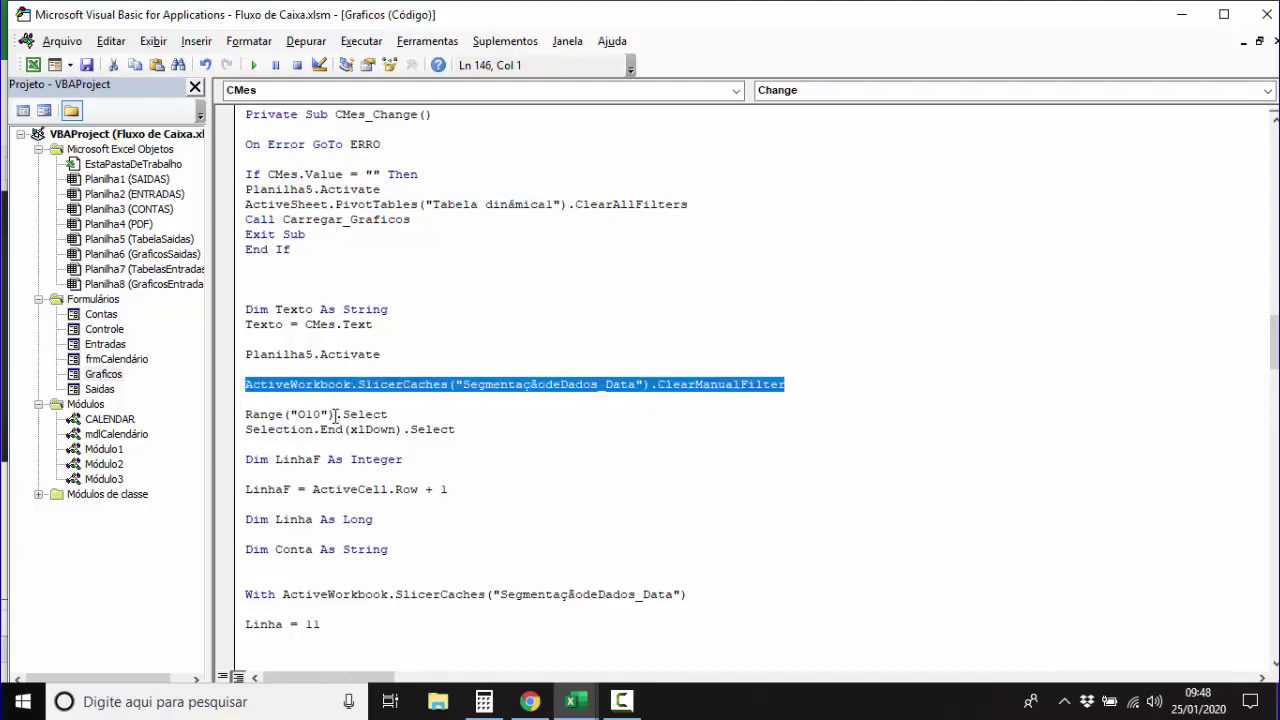
left_click_drag(688, 205, 222, 210)
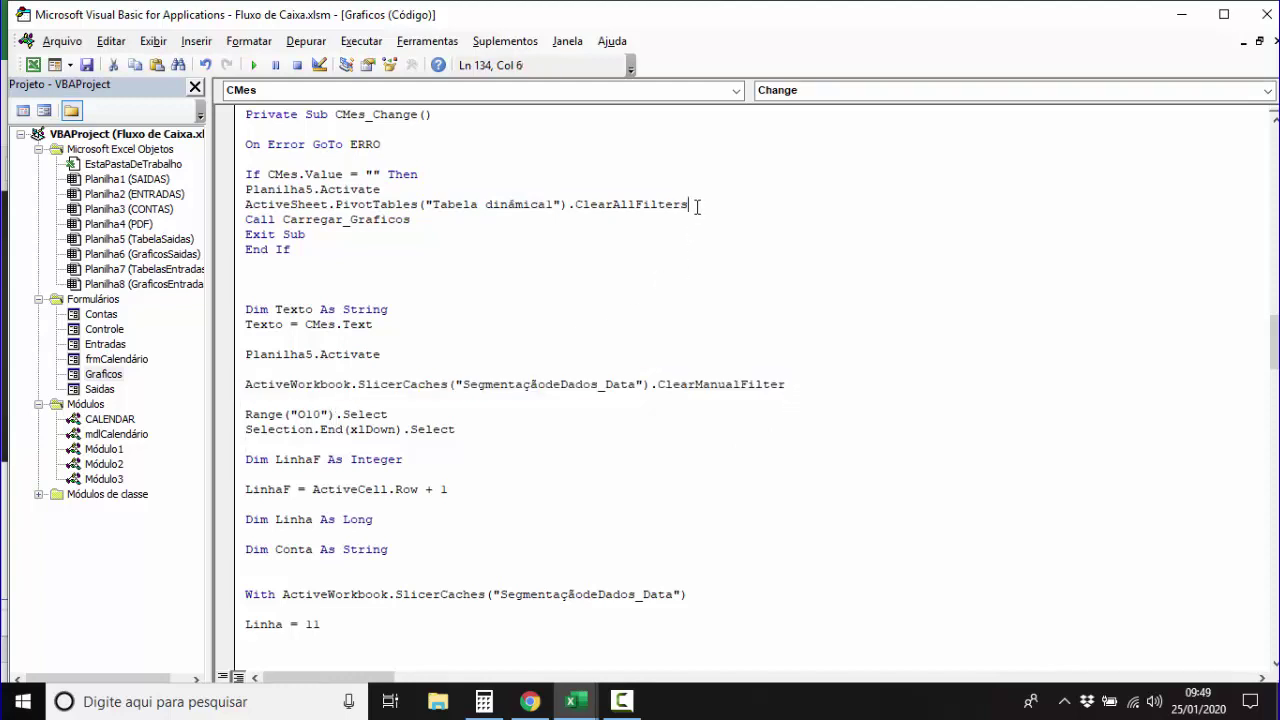
type("ActiveWorkbook.SlicerCaches(\"SegmentaçãodeDados_Data\").ClearManualFilter")
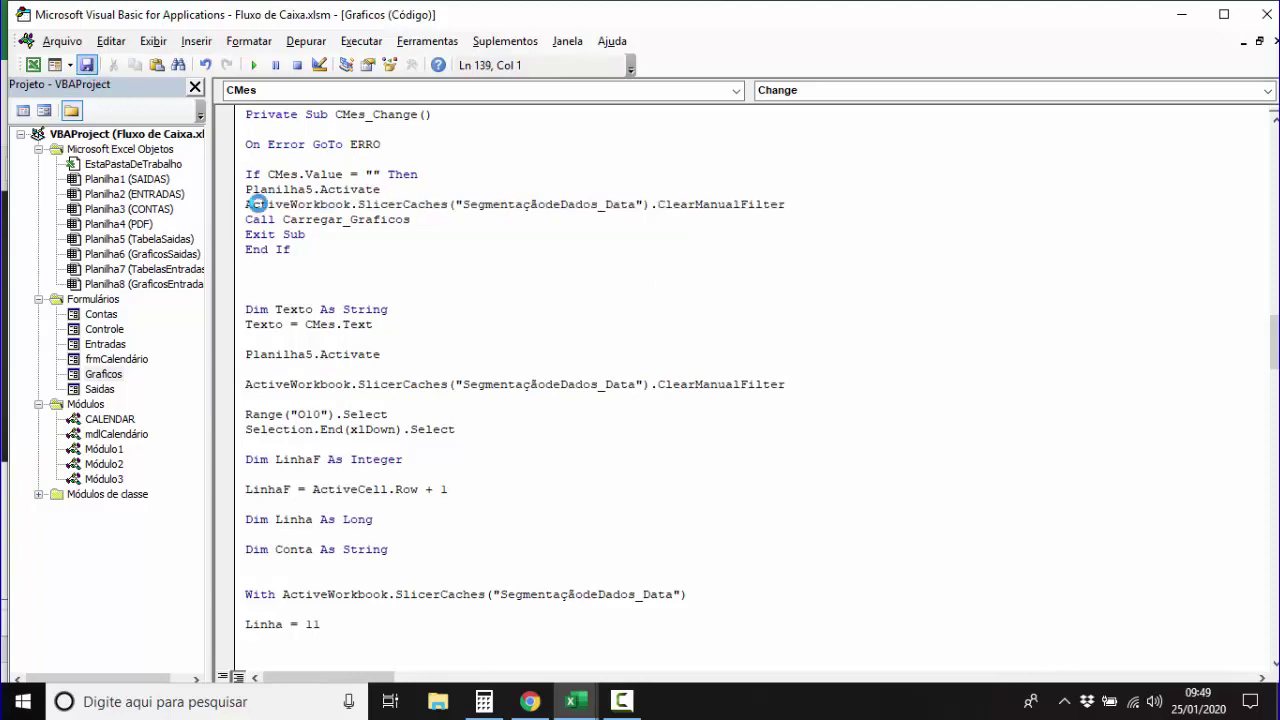
double_click(106, 376)
Run the Gráficos form again and clear its month filter.
left_click(240, 200)
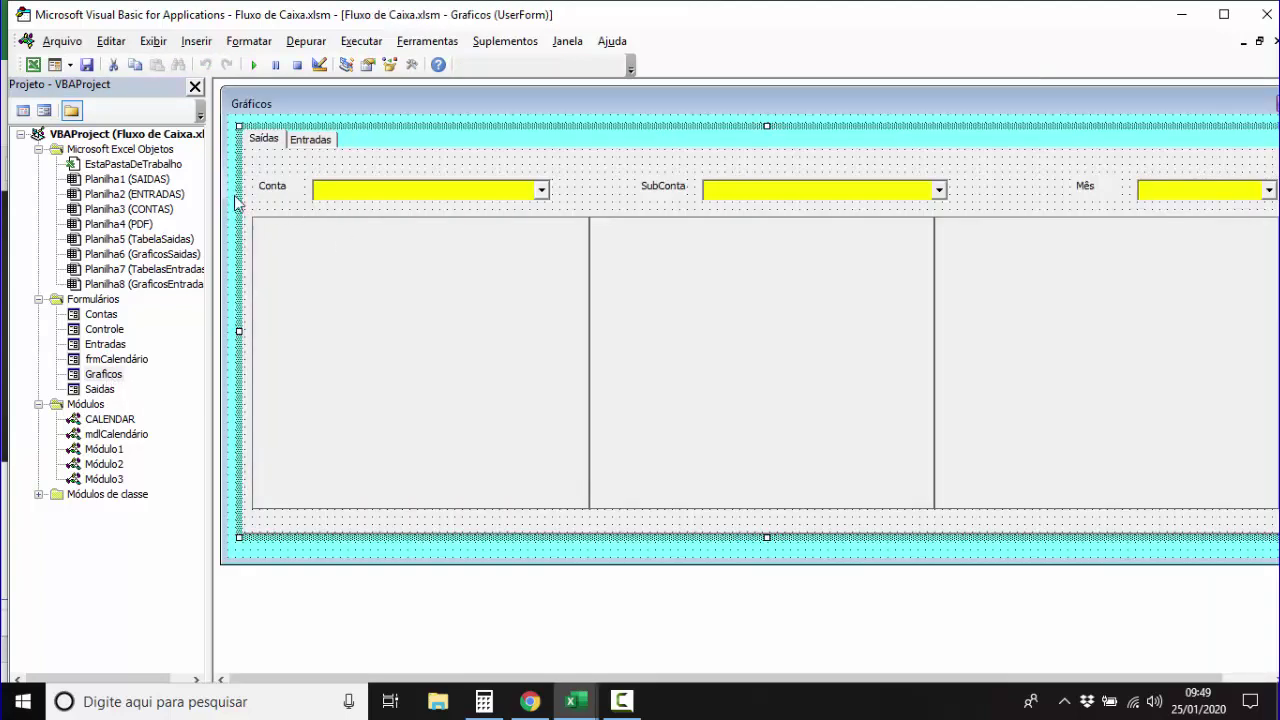
left_click(230, 190)
left_click(253, 64)
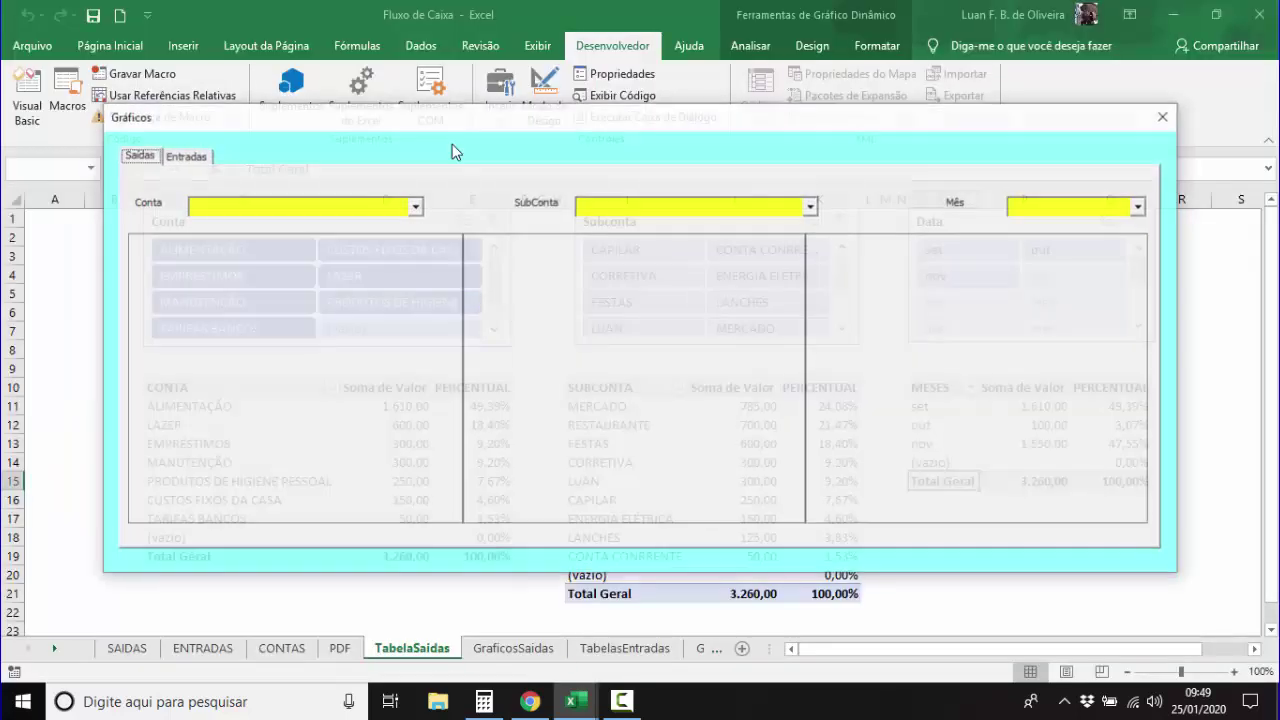
left_click_drag(595, 118, 582, 68)
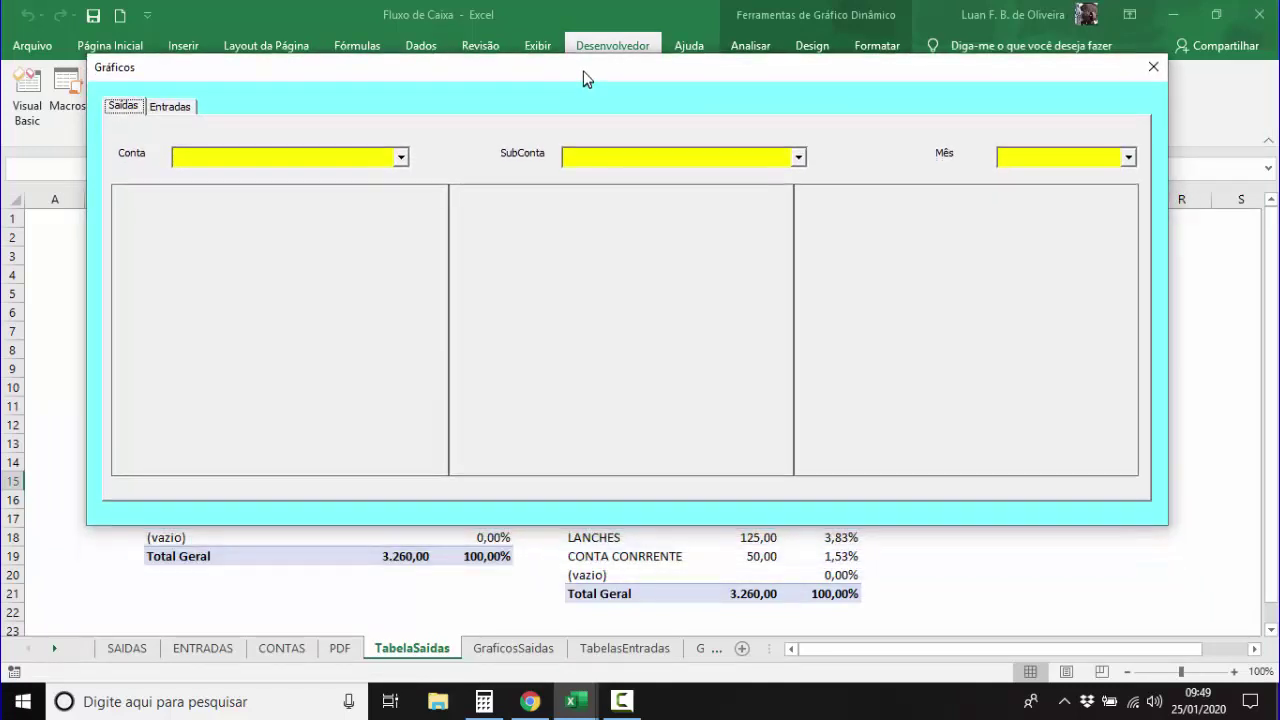
left_click(1127, 156)
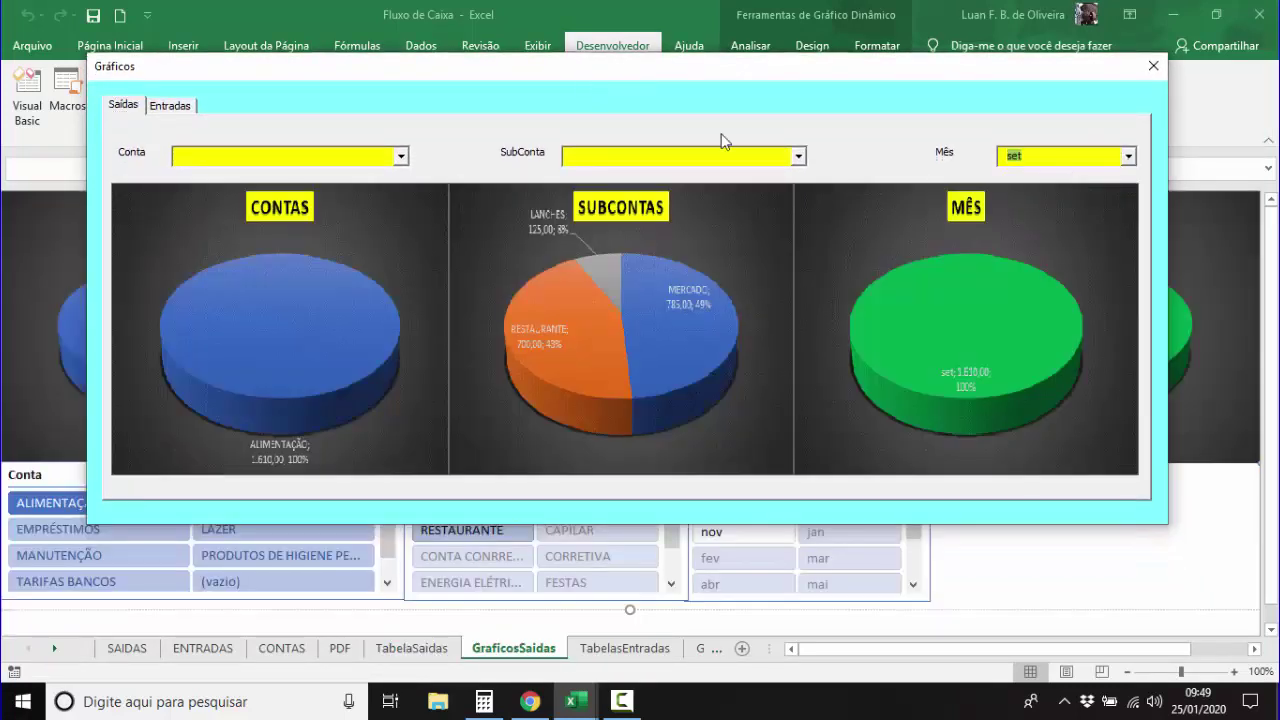
mouse_move(559, 72)
left_mouse_down()
mouse_move(524, 595)
mouse_move(551, 259)
left_mouse_up()
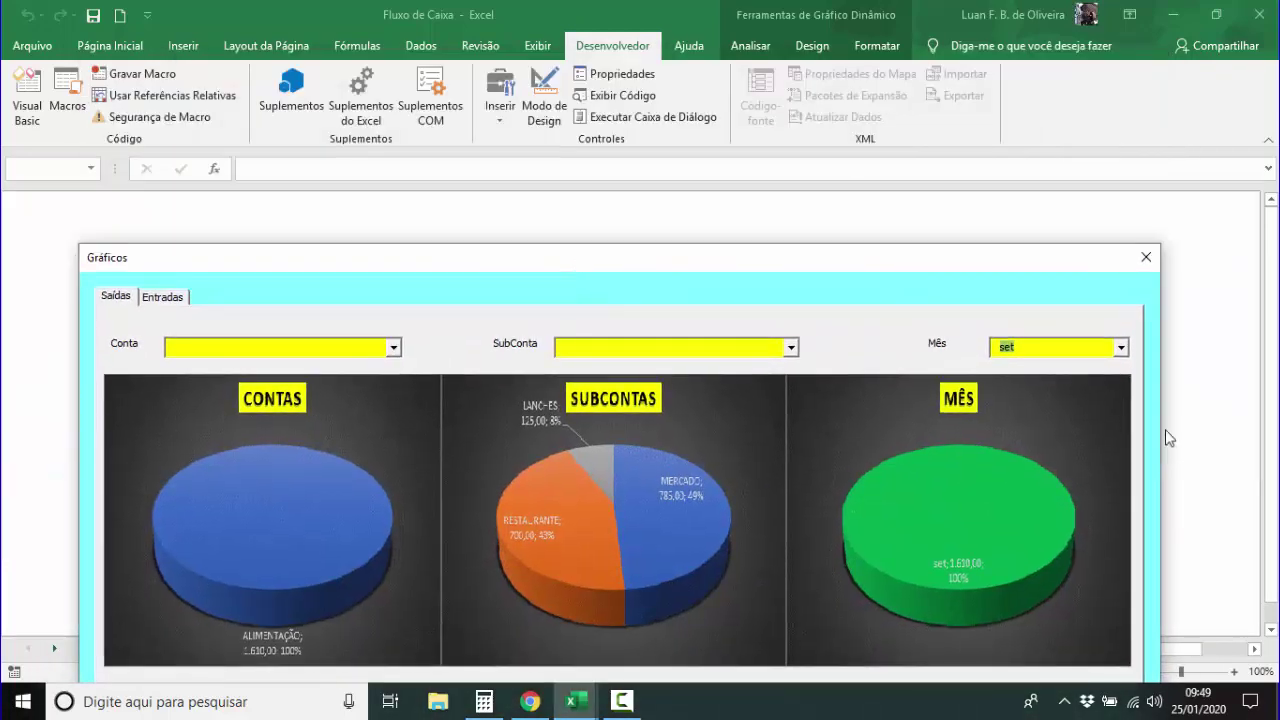
key("BackSpace")
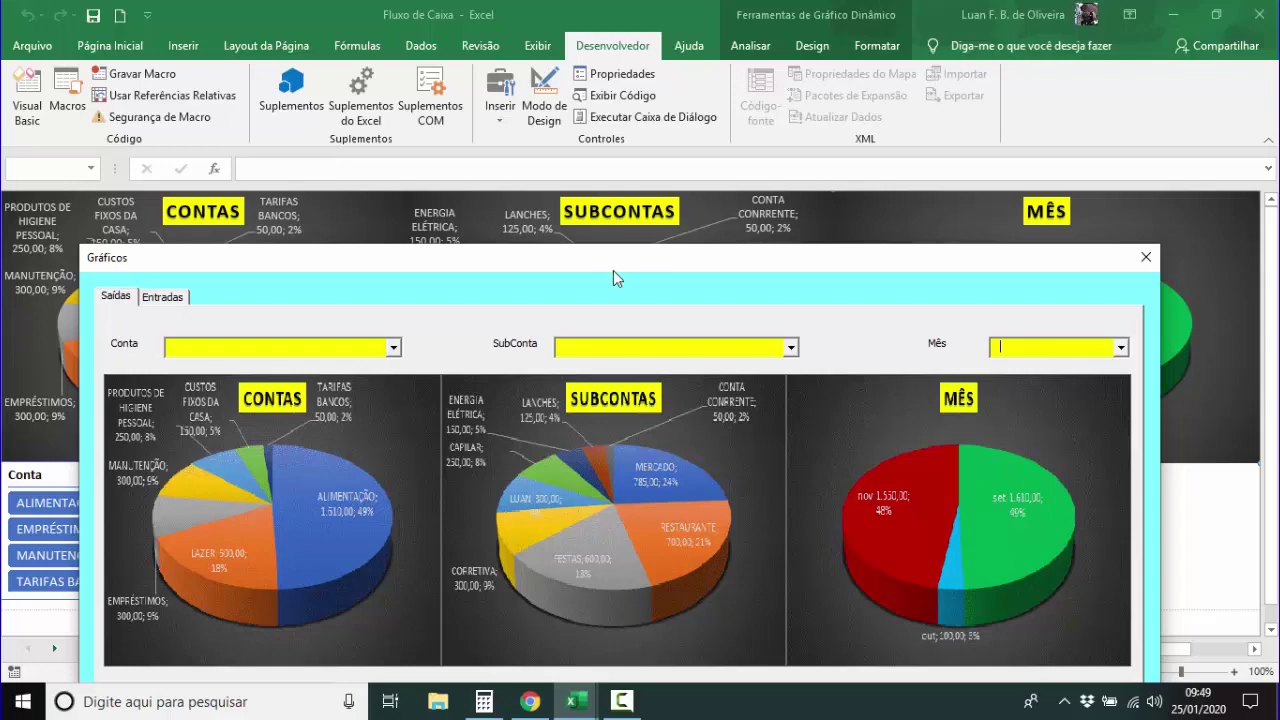
mouse_move(613, 271)
left_mouse_down()
mouse_move(594, 531)
mouse_move(621, 187)
left_mouse_up()
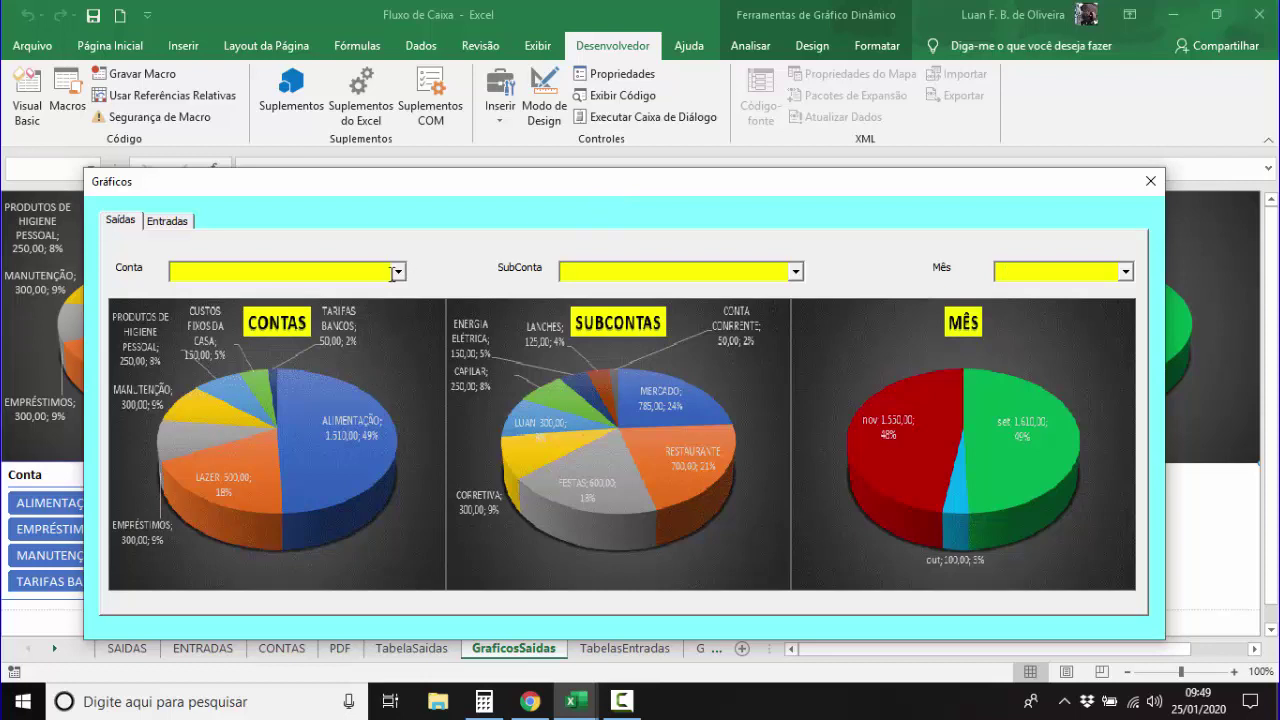
Filter the charts to account ALIMENTAÇÃO and try months set, out, nov, then set again.
left_click(397, 271)
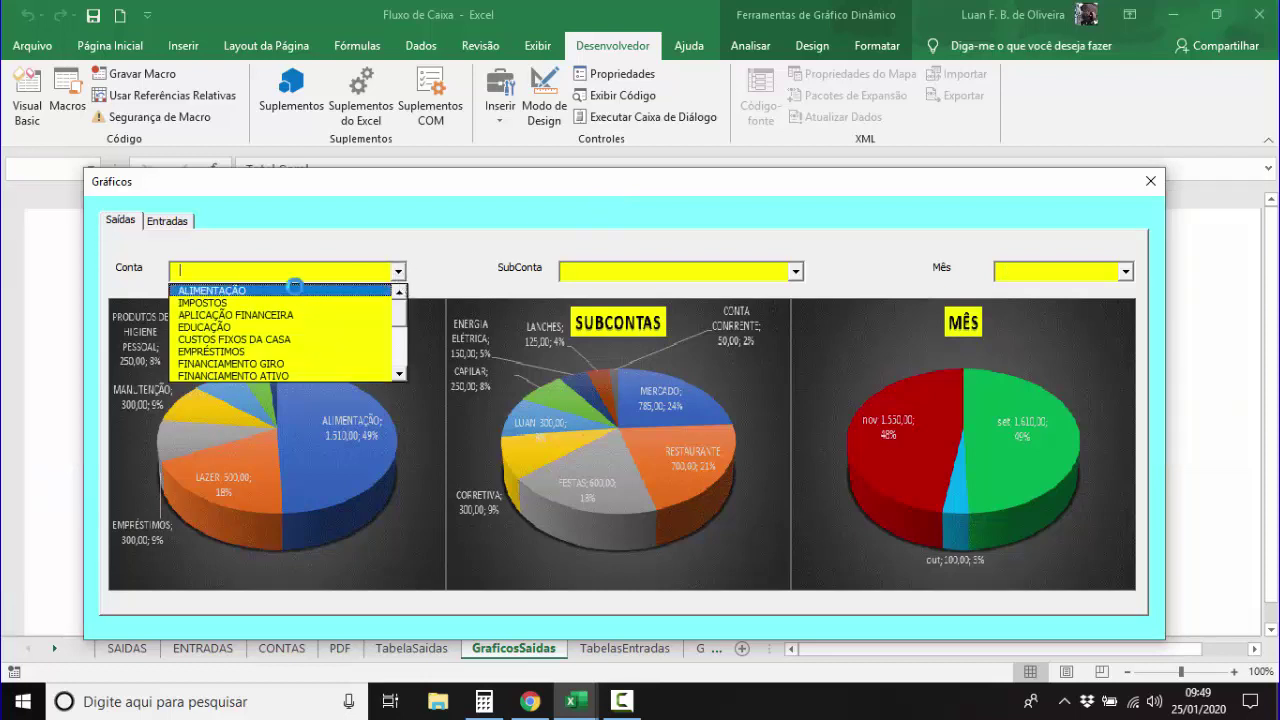
left_click(303, 291)
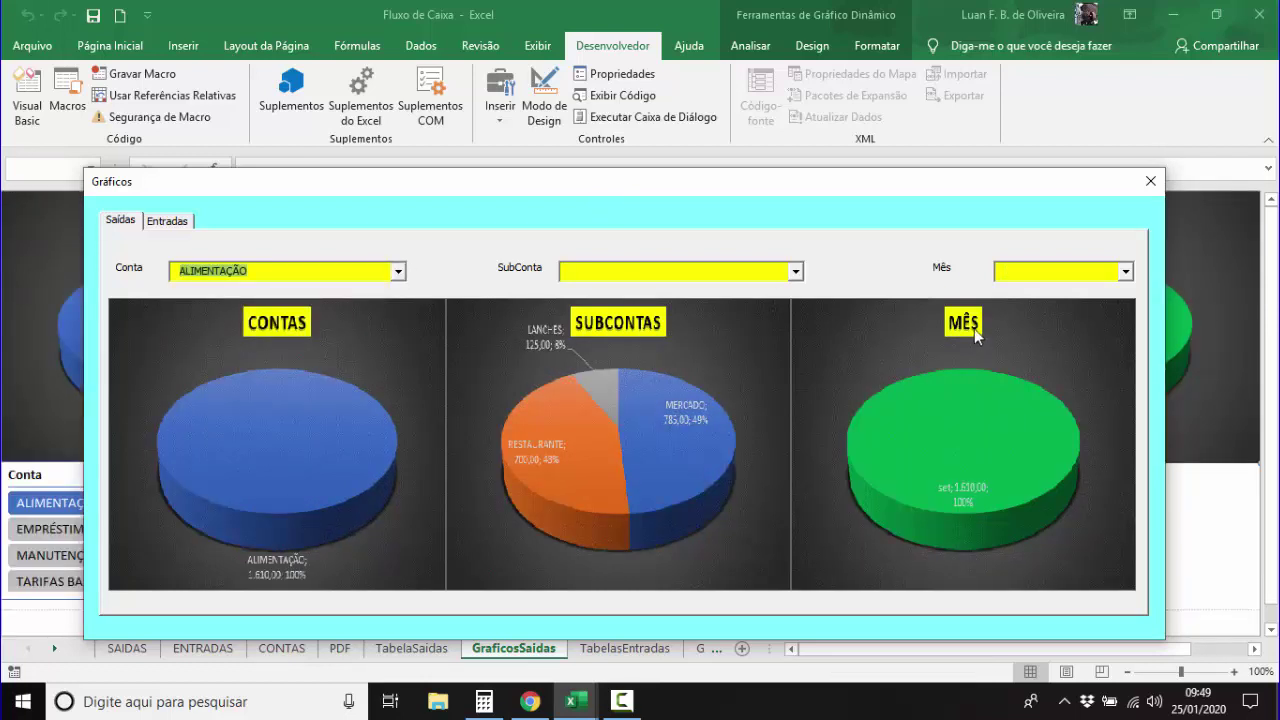
left_click(1126, 271)
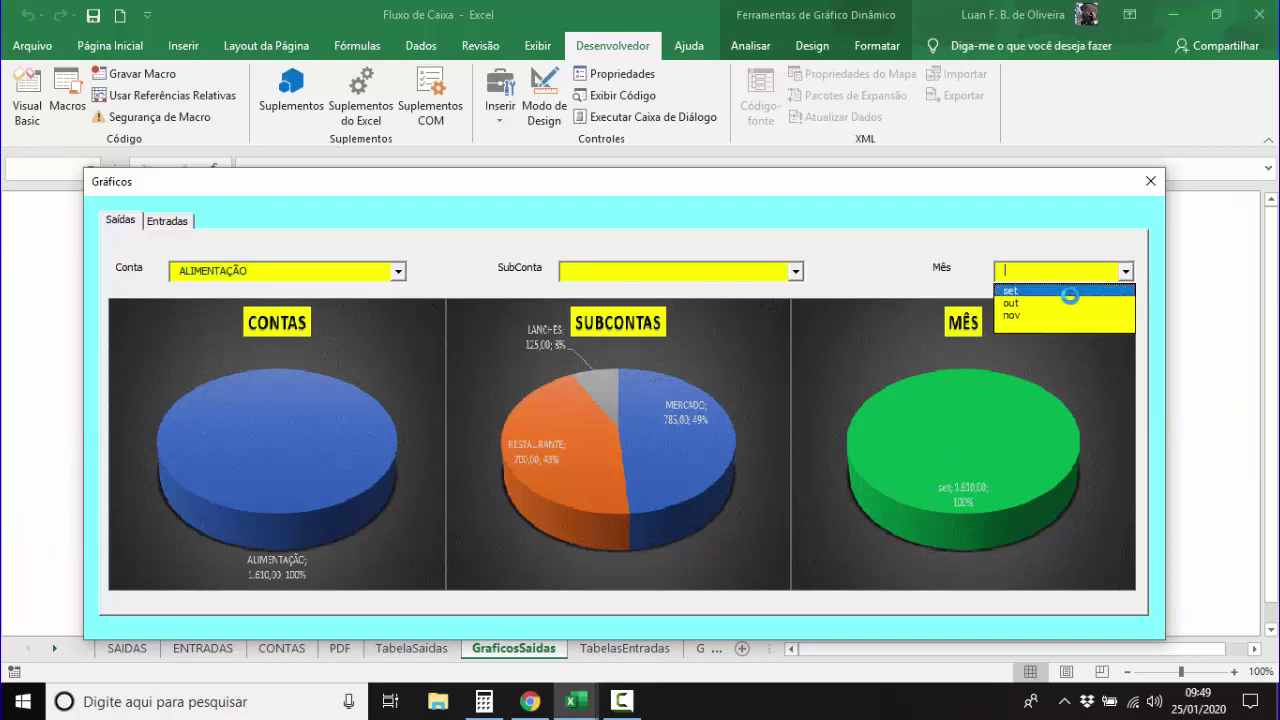
left_click(1067, 291)
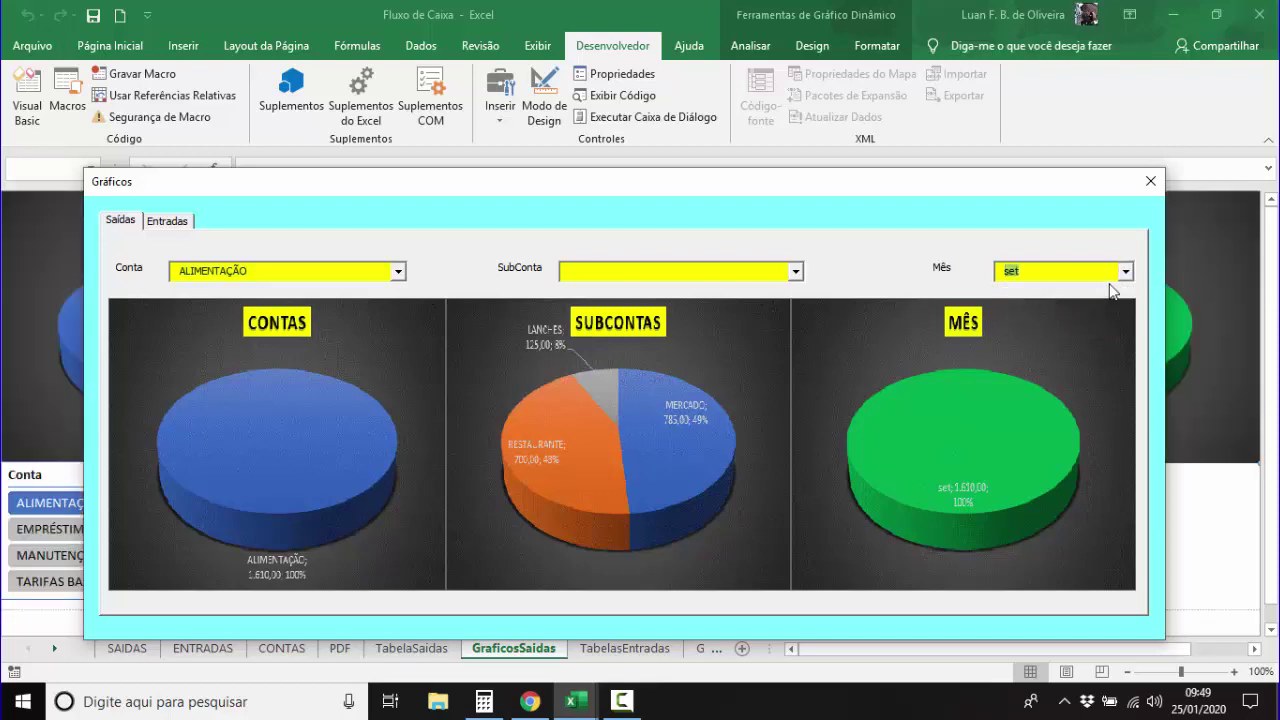
left_click(1126, 271)
left_click(1035, 305)
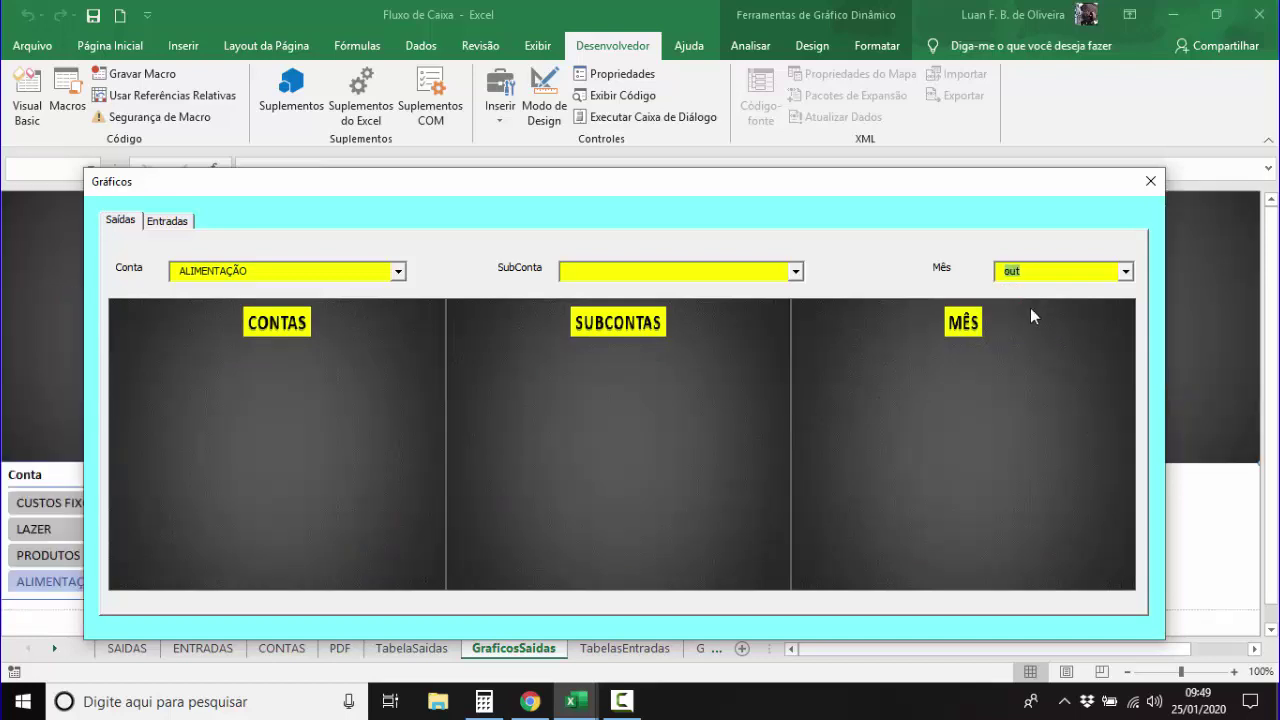
left_click(1126, 271)
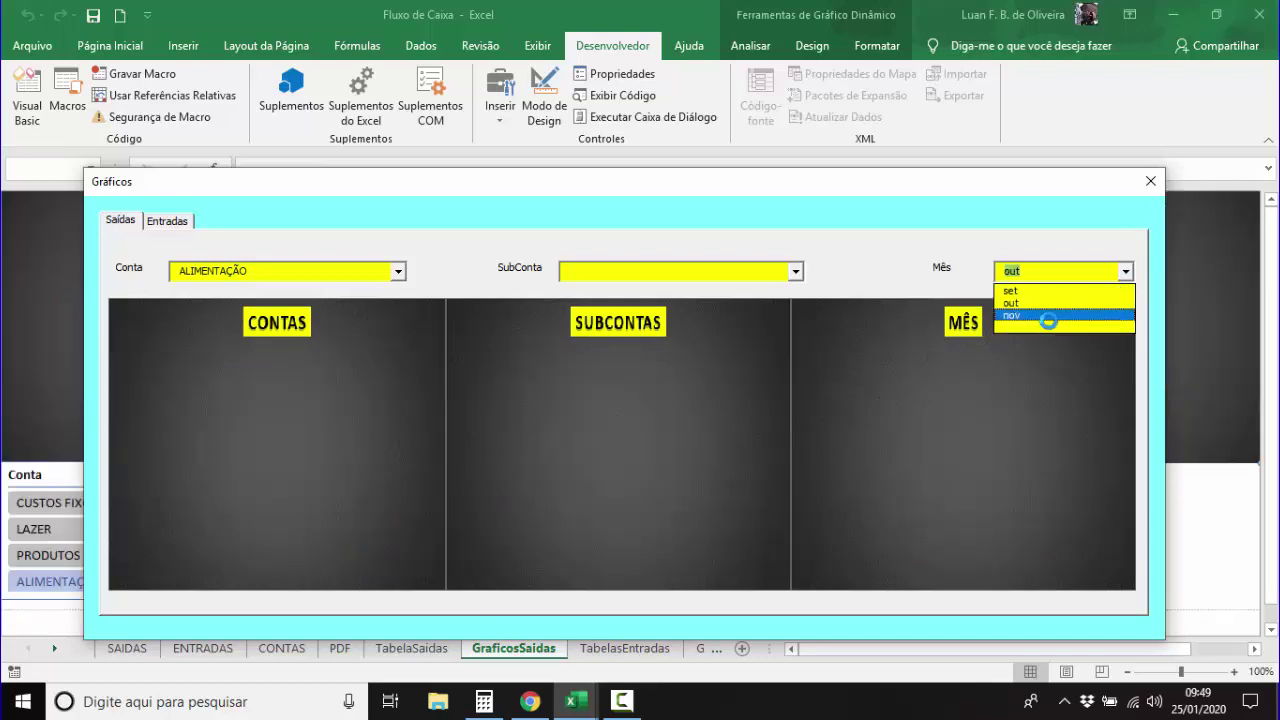
left_click(1047, 318)
left_click(1125, 272)
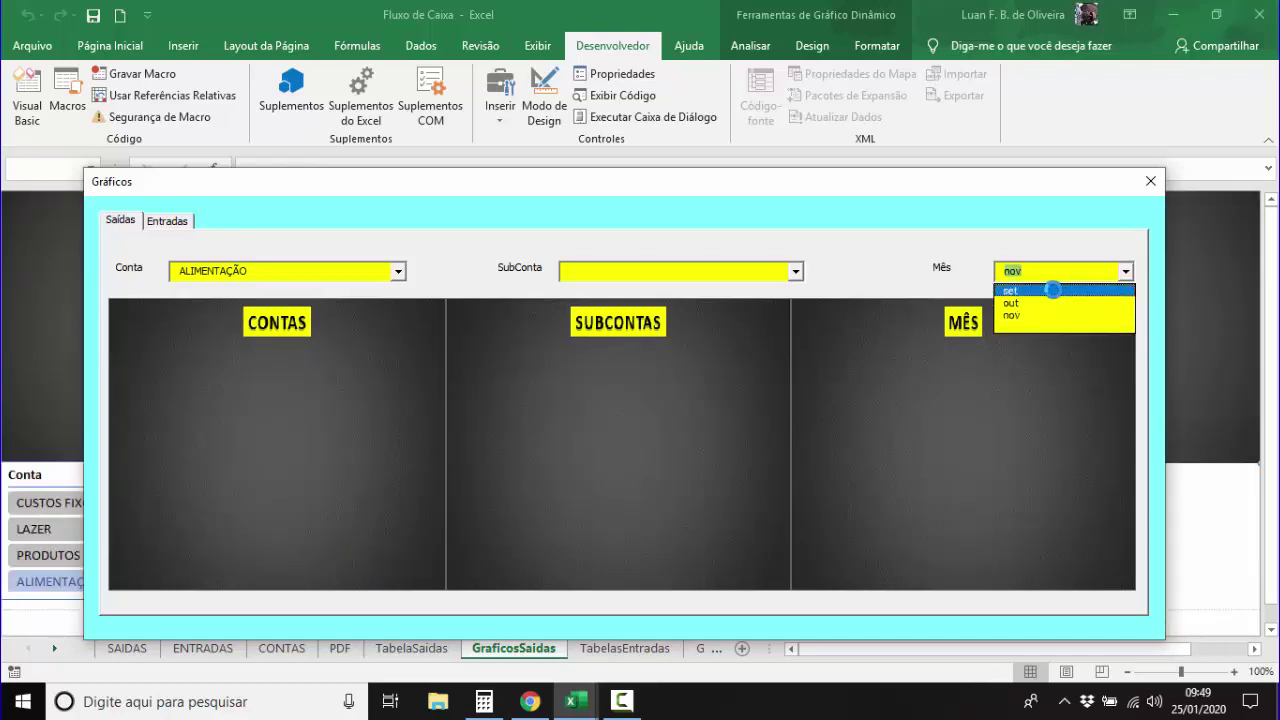
left_click(1053, 290)
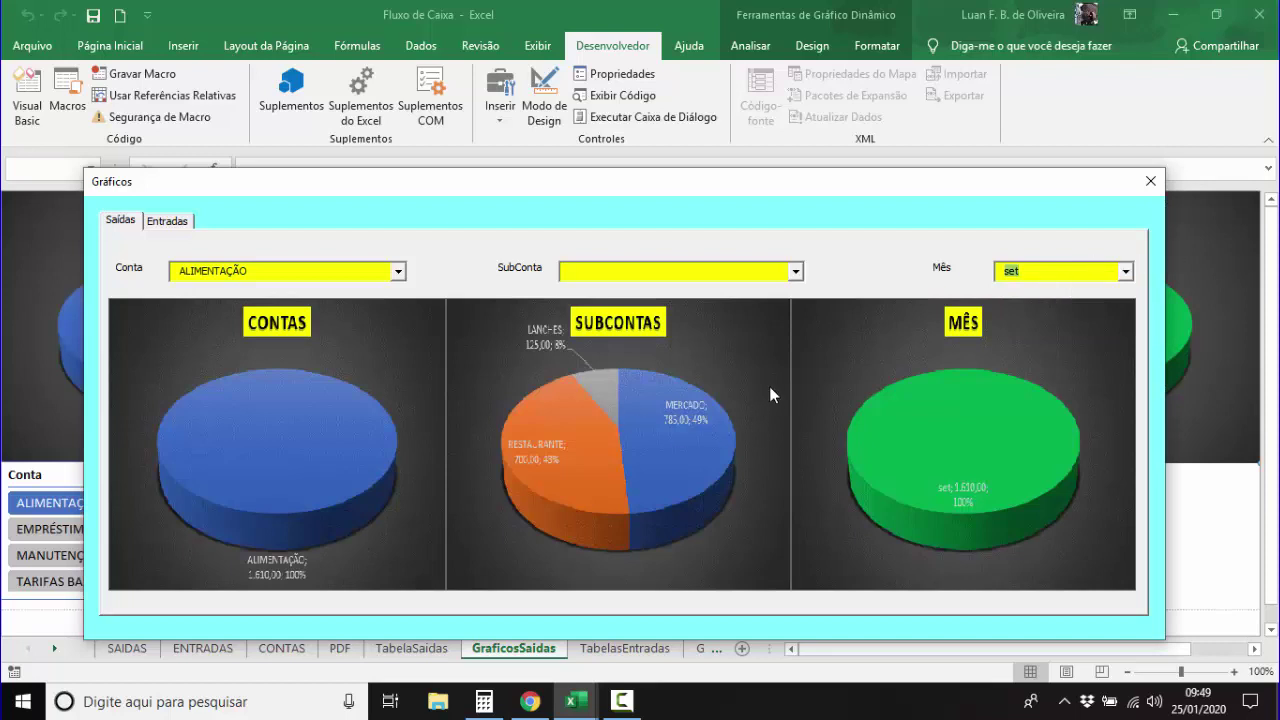
Add subaccount MERCADO, then clear the month and subaccount filters, leaving the charts empty.
left_click(795, 271)
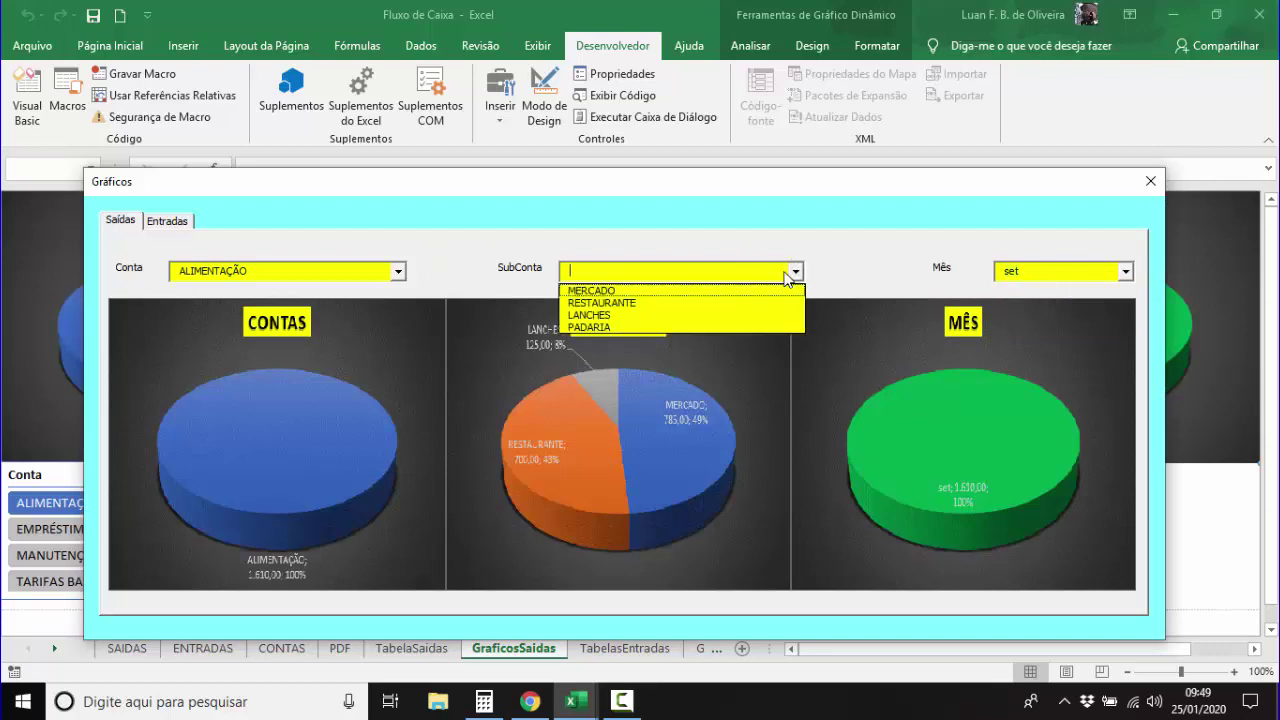
left_click(693, 294)
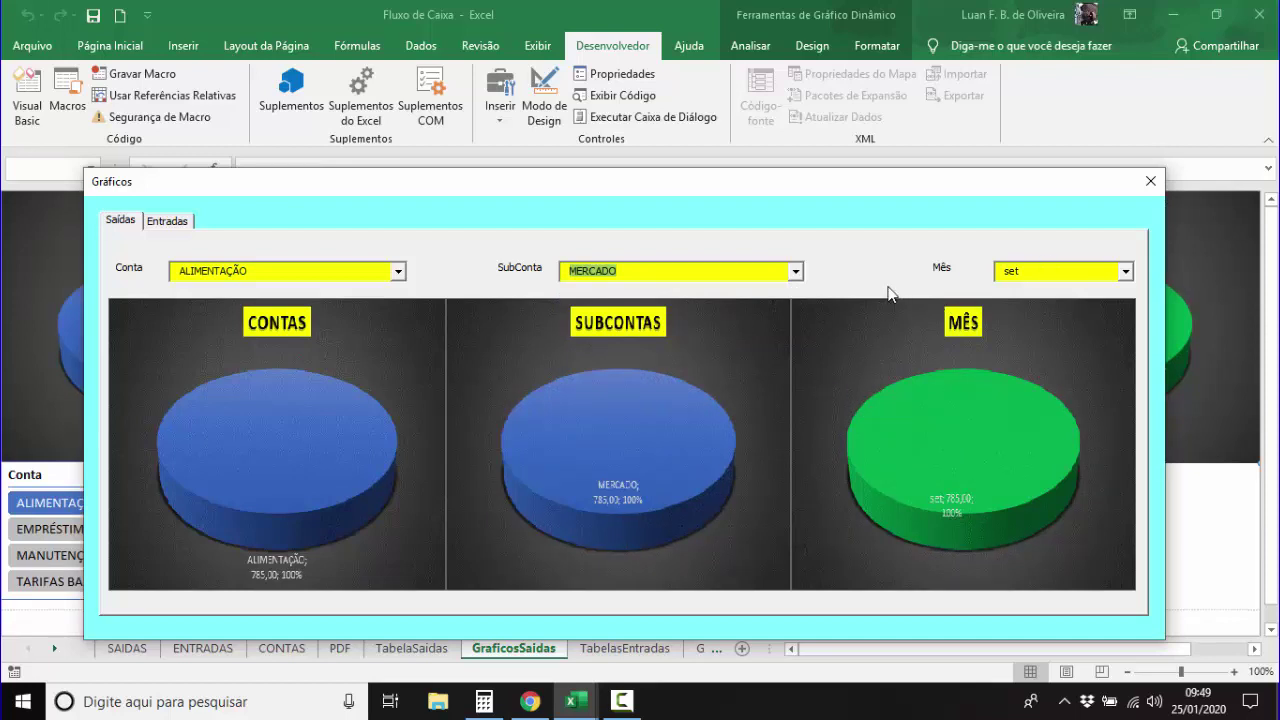
double_click(1032, 272)
key("BackSpace")
left_click(637, 273)
key("BackSpace")
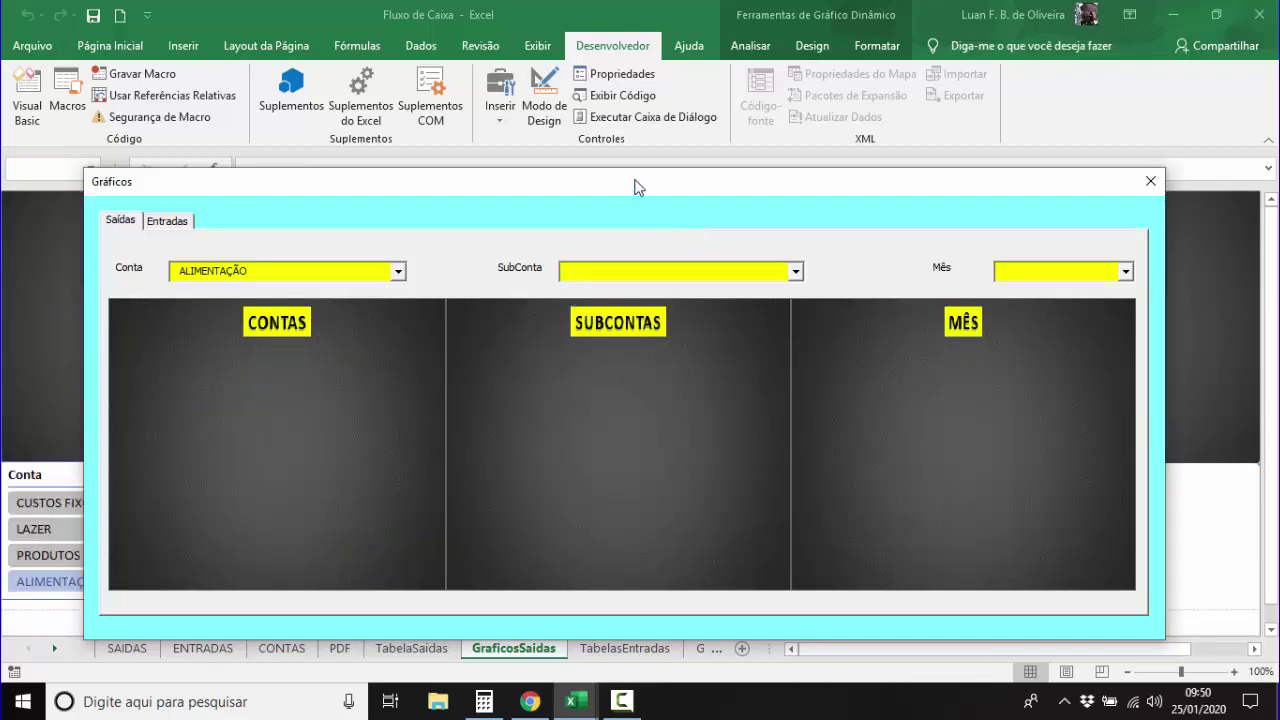
Remove the ALIMENTAÇÃO account filter, view month nov, and reopen the account list.
mouse_move(634, 187)
left_mouse_down()
mouse_move(592, 593)
mouse_move(682, 174)
left_mouse_up()
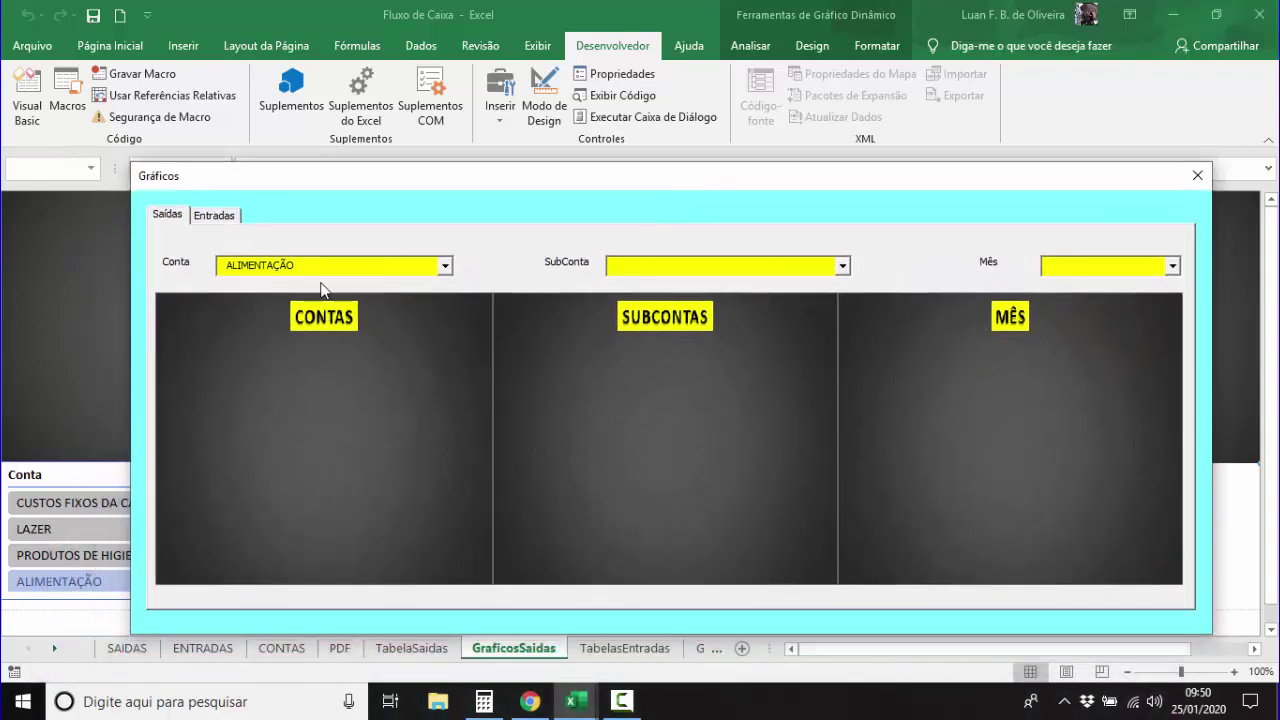
left_click(250, 264)
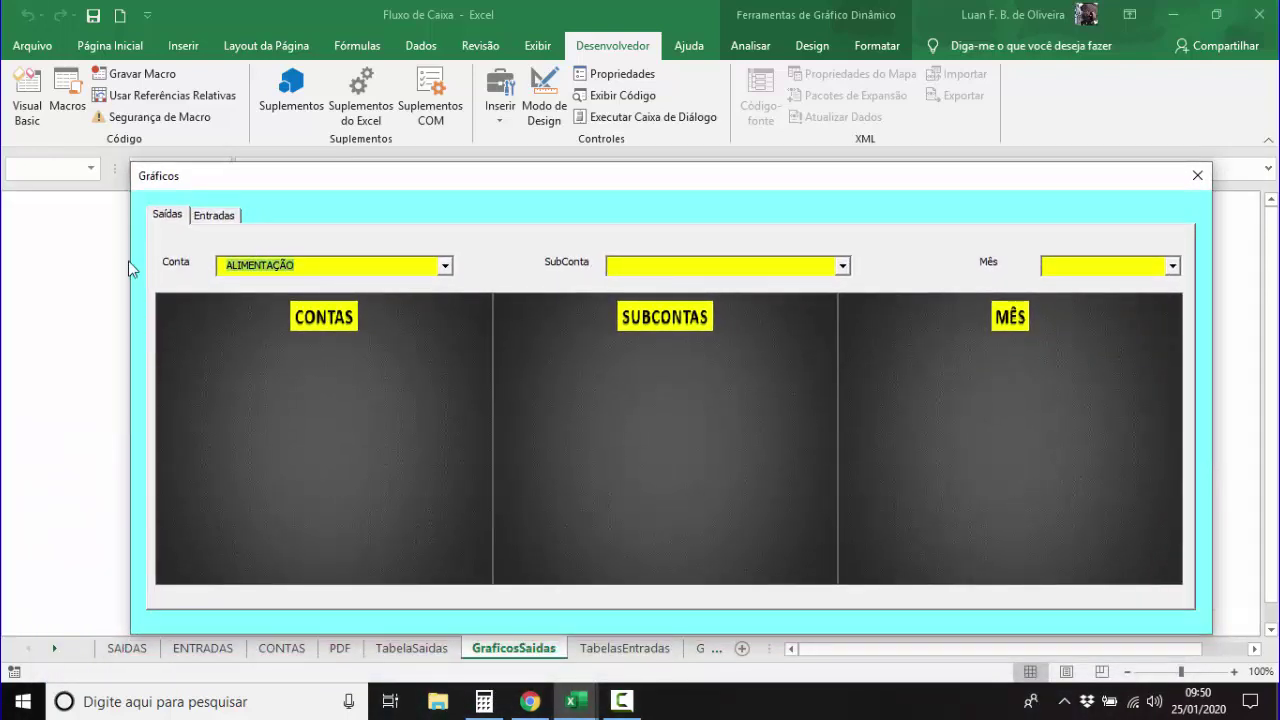
key("Delete")
left_click_drag(478, 176, 445, 170)
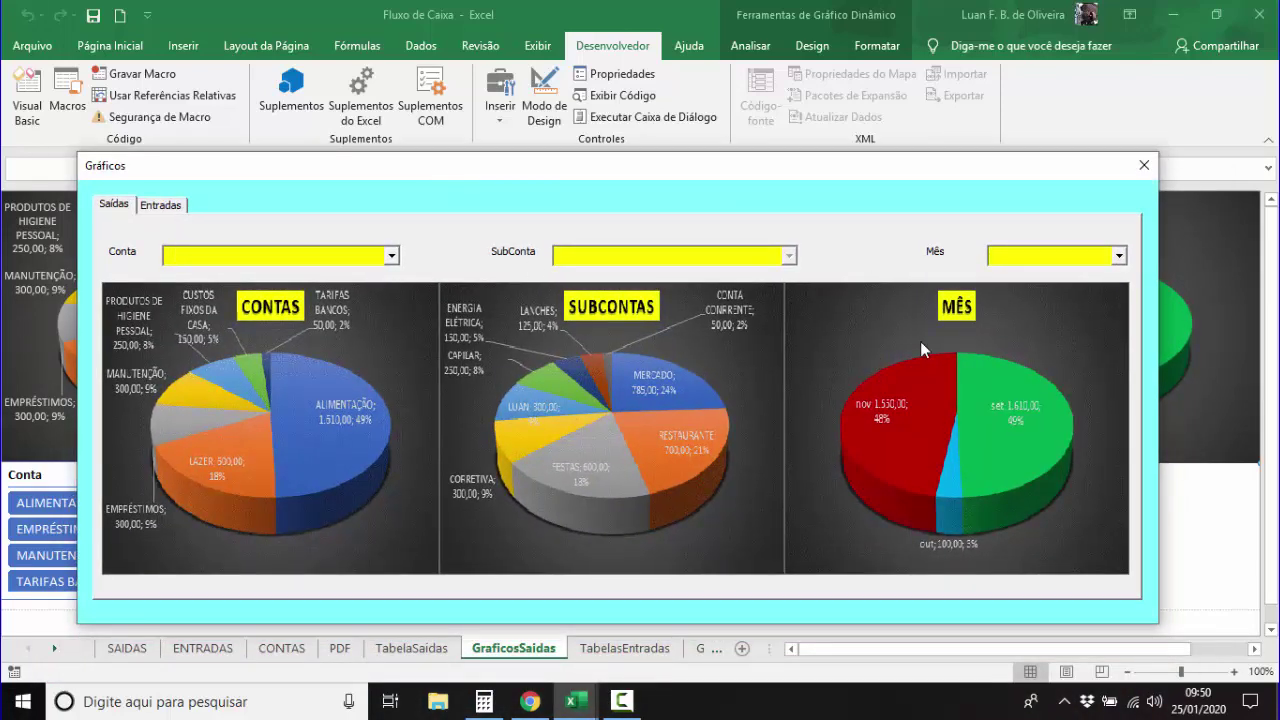
left_click(1119, 255)
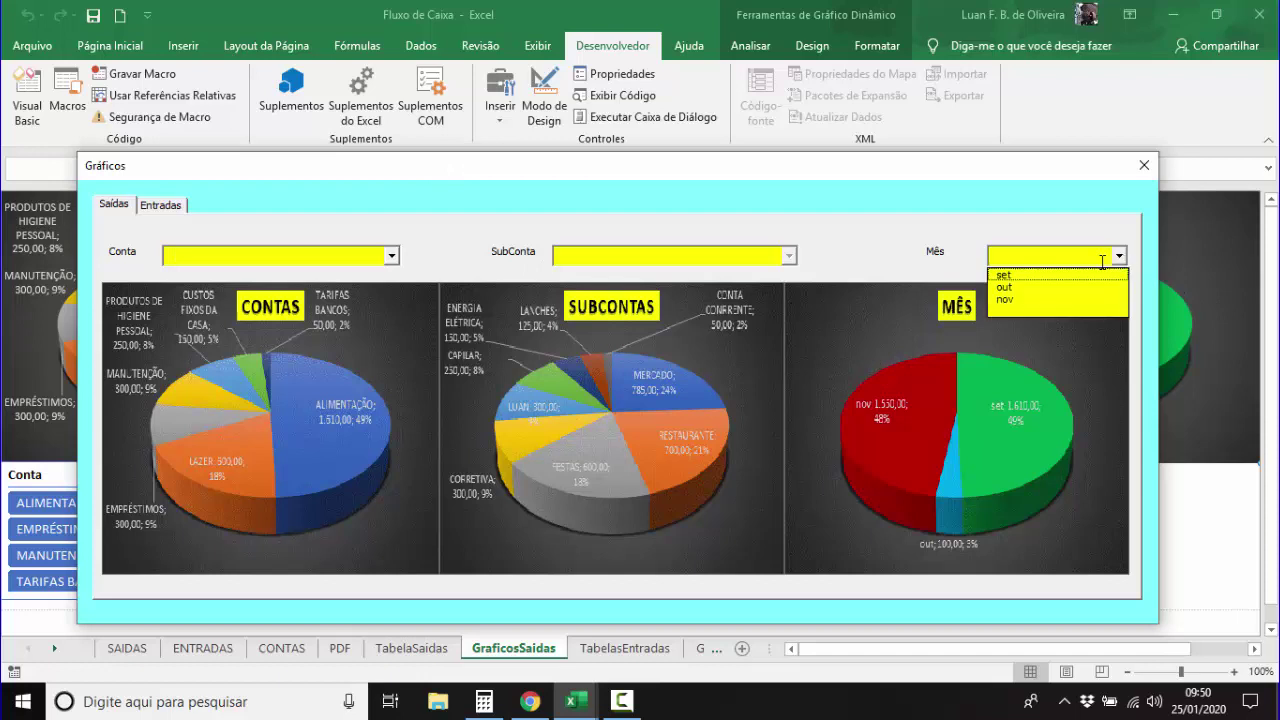
left_click(1024, 300)
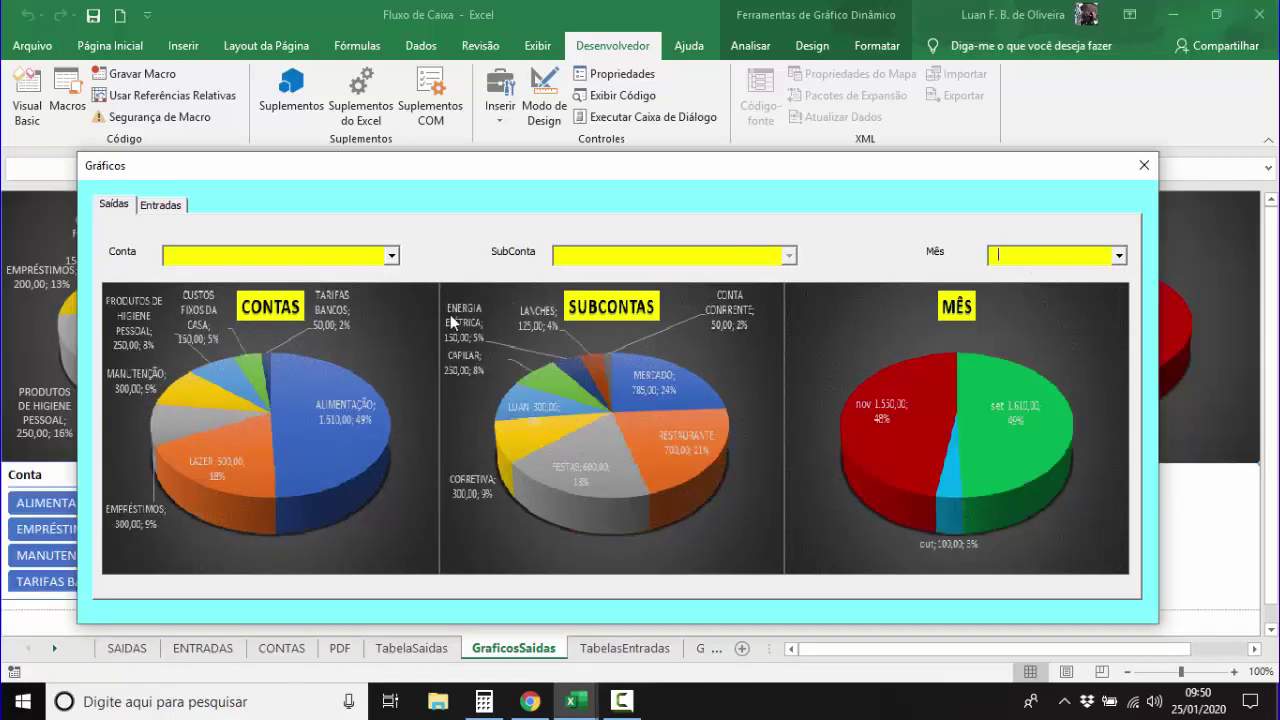
left_click(391, 255)
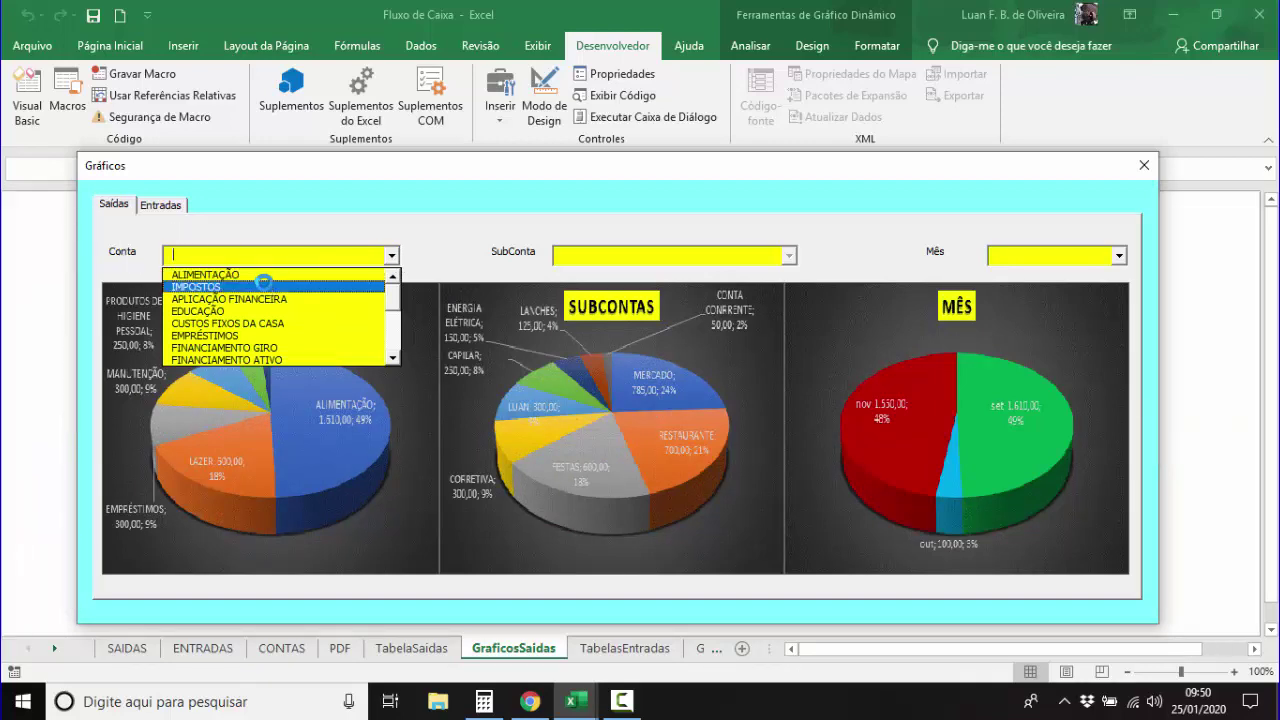
key("Escape")
type("I")
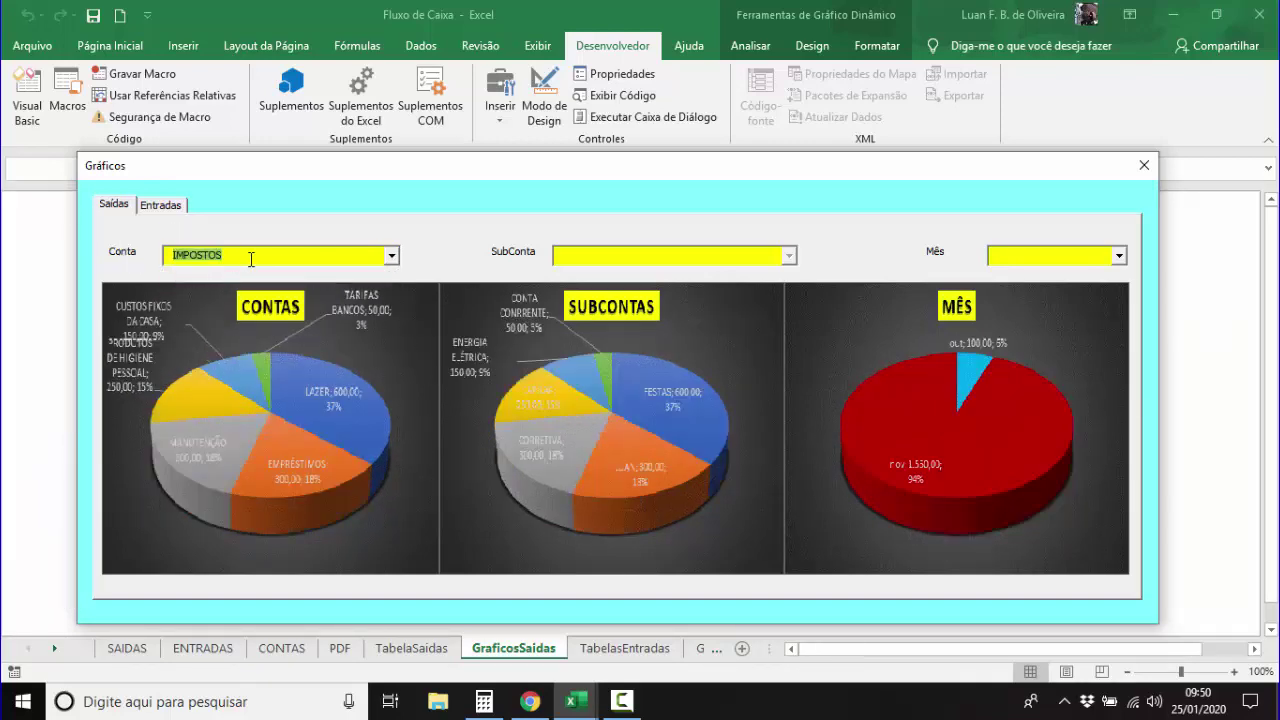
key("BackSpace")
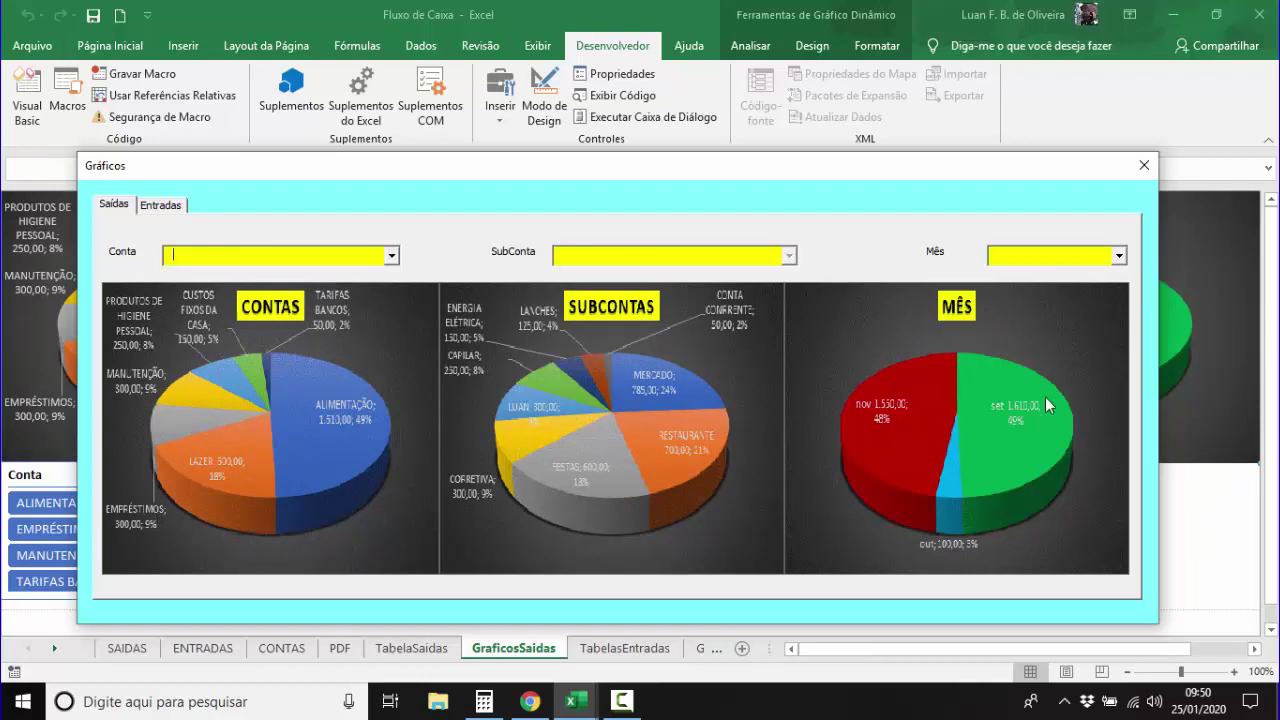
left_click(393, 257)
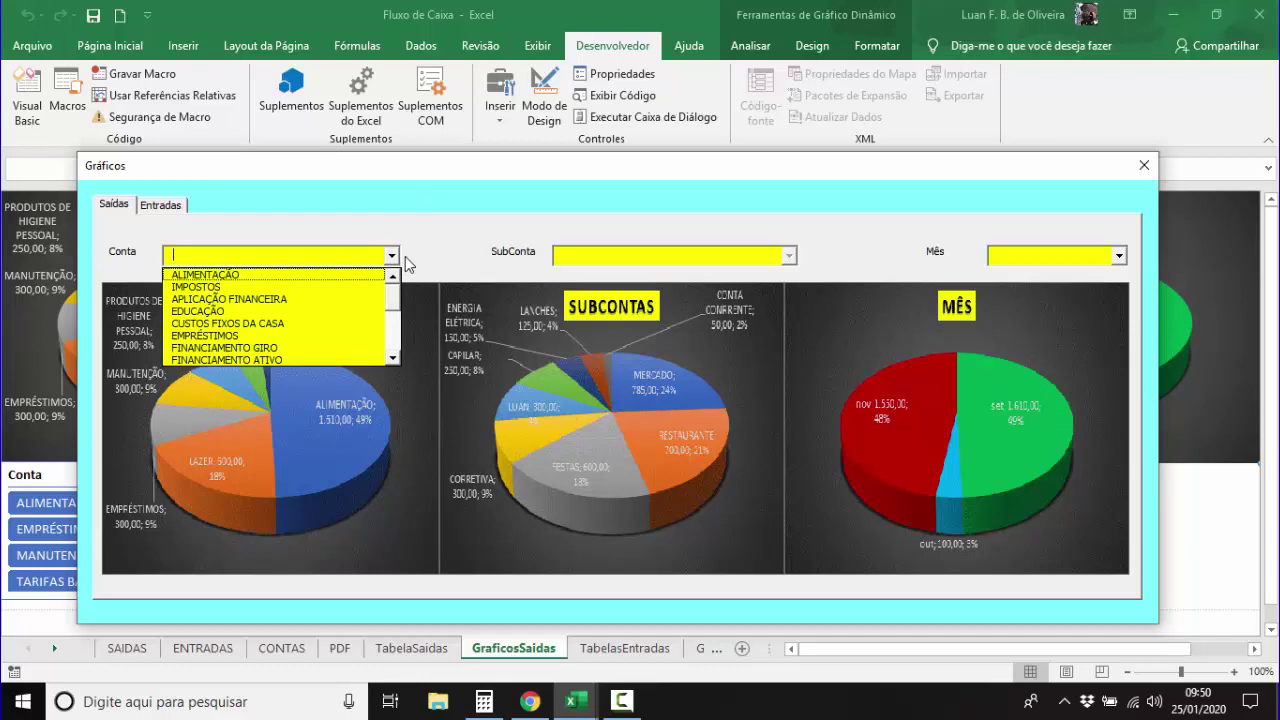
left_click(414, 243)
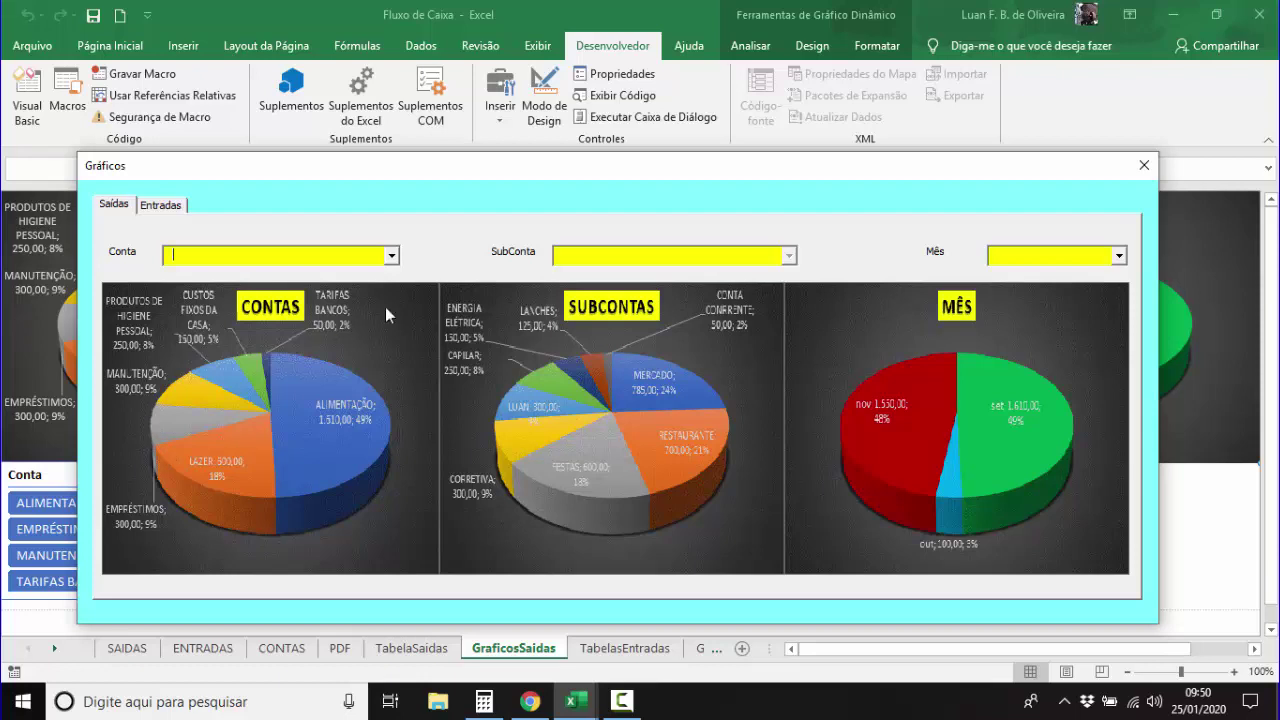
left_click(391, 255)
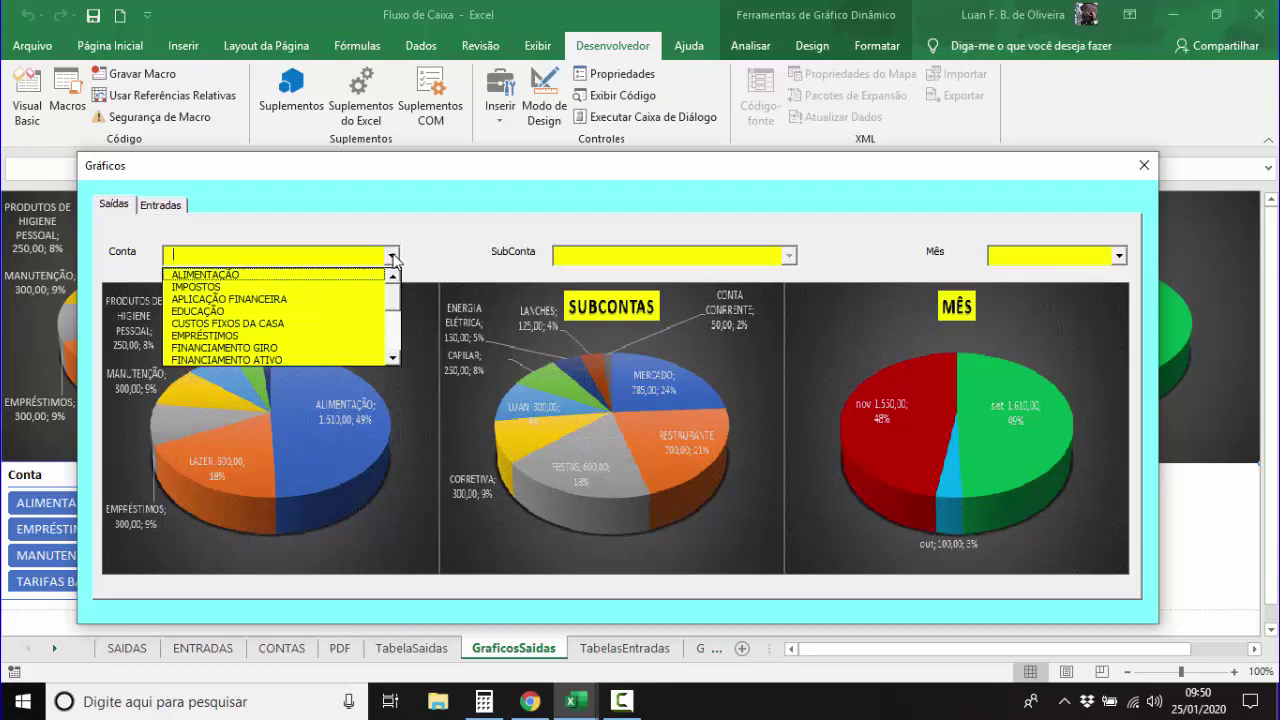
left_click(391, 358)
left_click(391, 358)
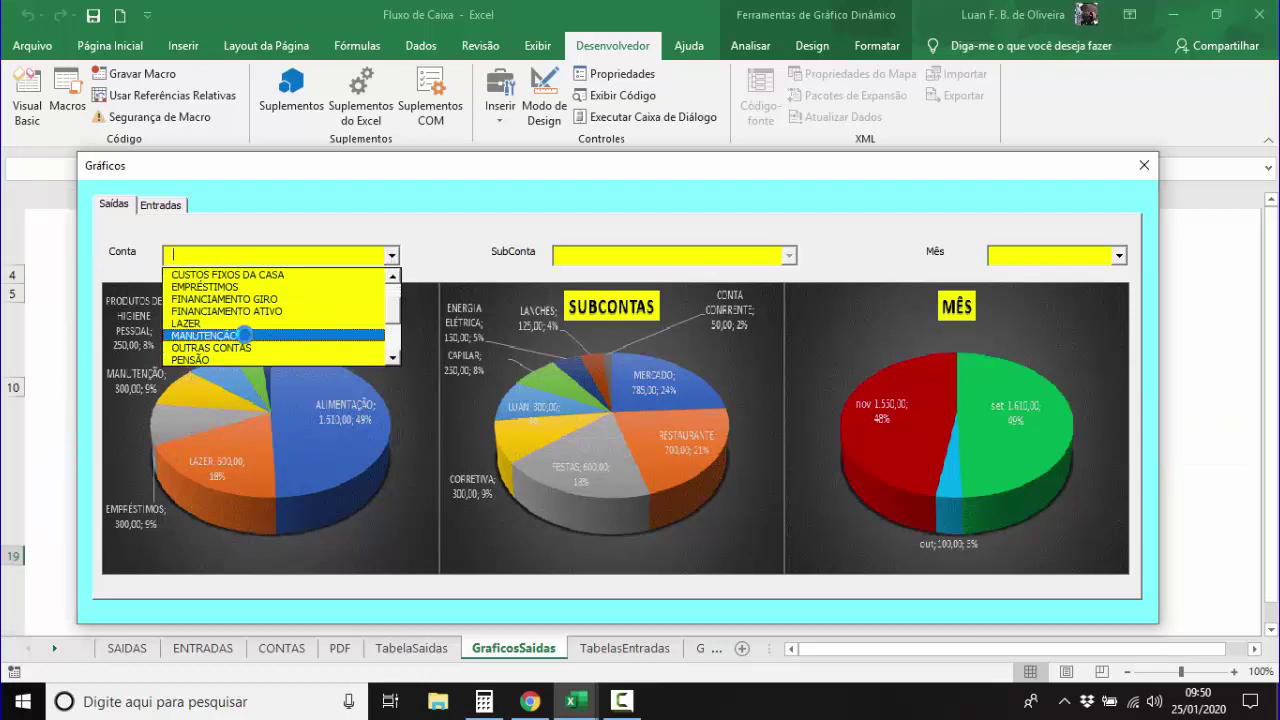
left_click(244, 335)
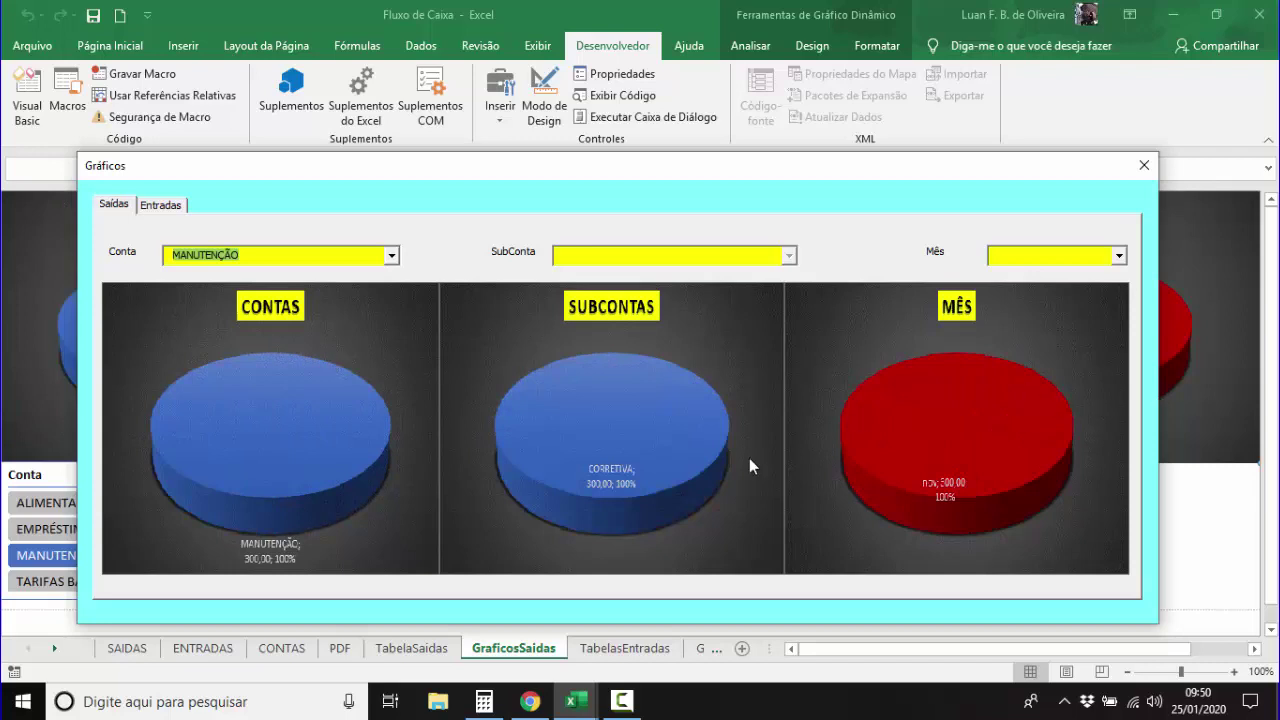
left_click(968, 506)
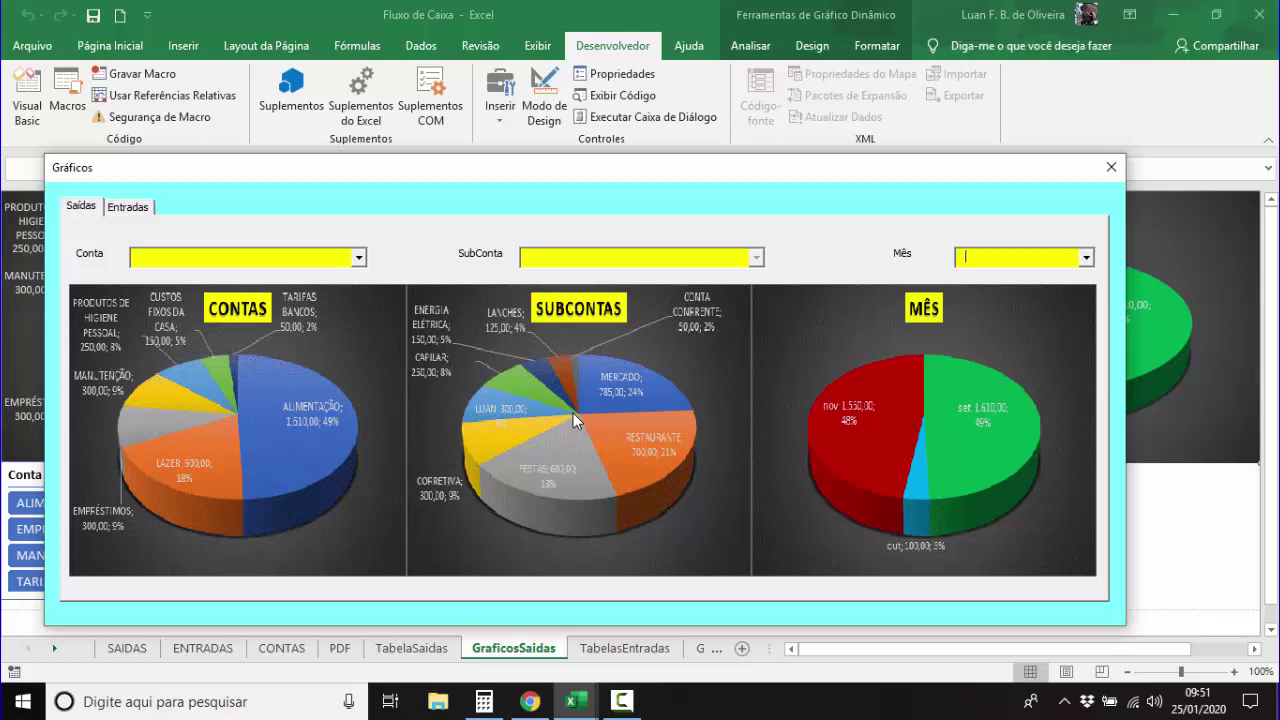
left_click(638, 708)
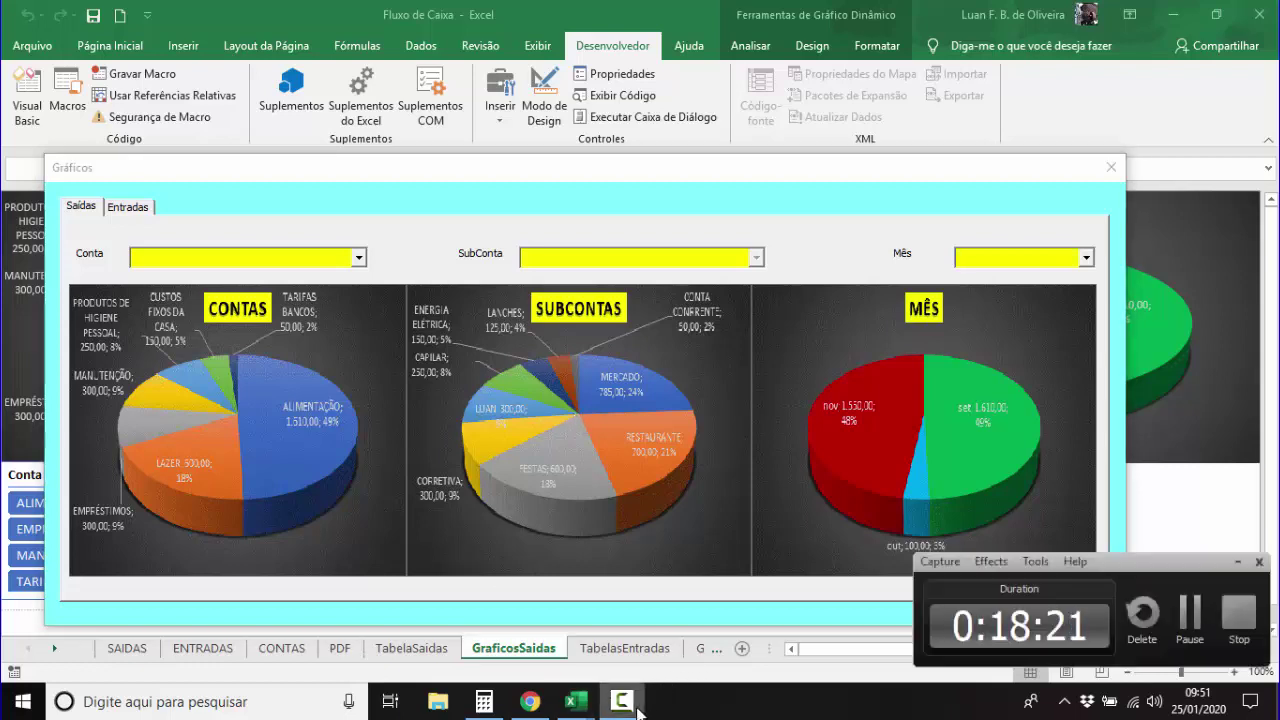
left_click(1238, 561)
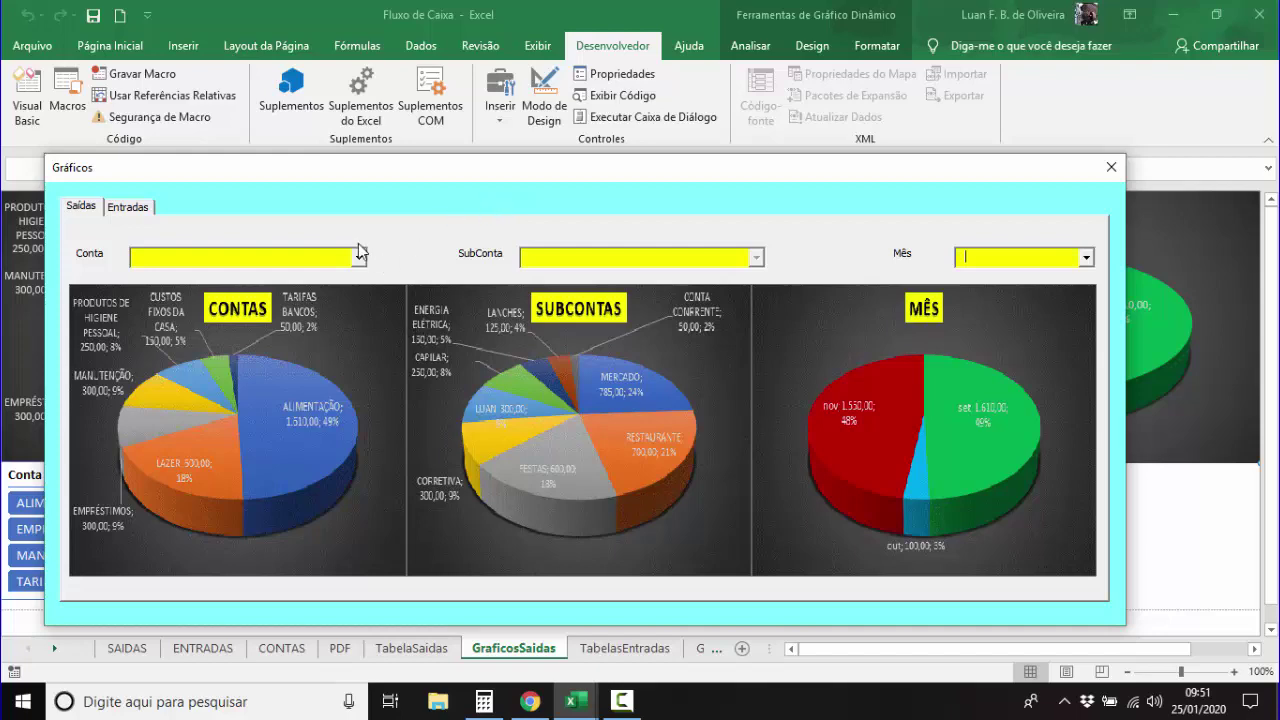
Close the running form and add 'MultiPage1.Style = fmTabStyleButtons' to UserForm_Initialize.
left_click(1112, 167)
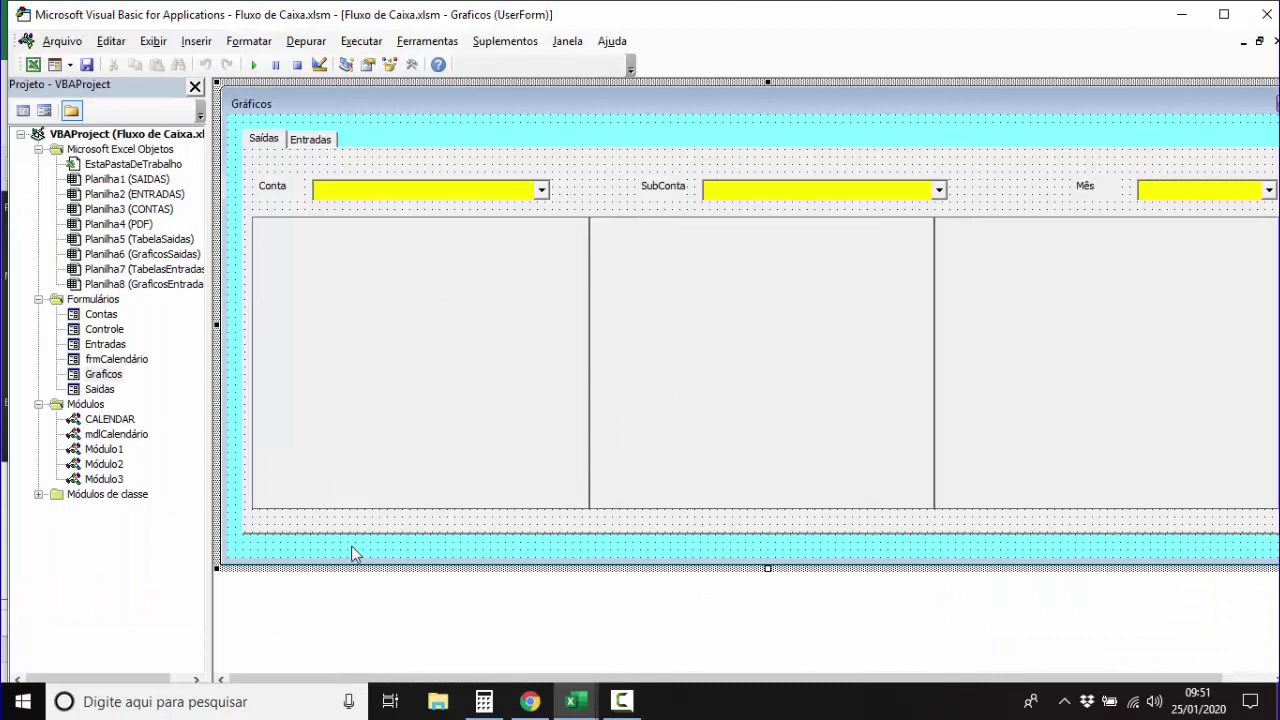
key("F7")
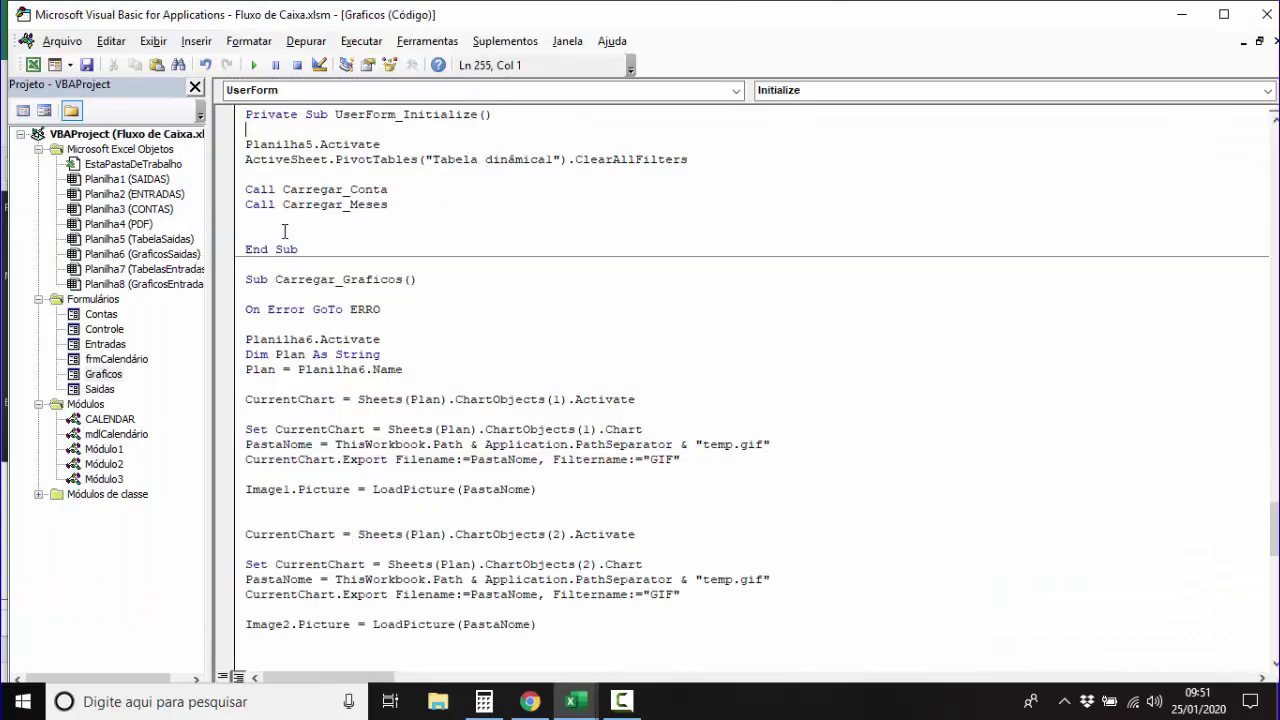
left_click(267, 232)
key("Return")
key("Return")
key("Return")
left_click(267, 243)
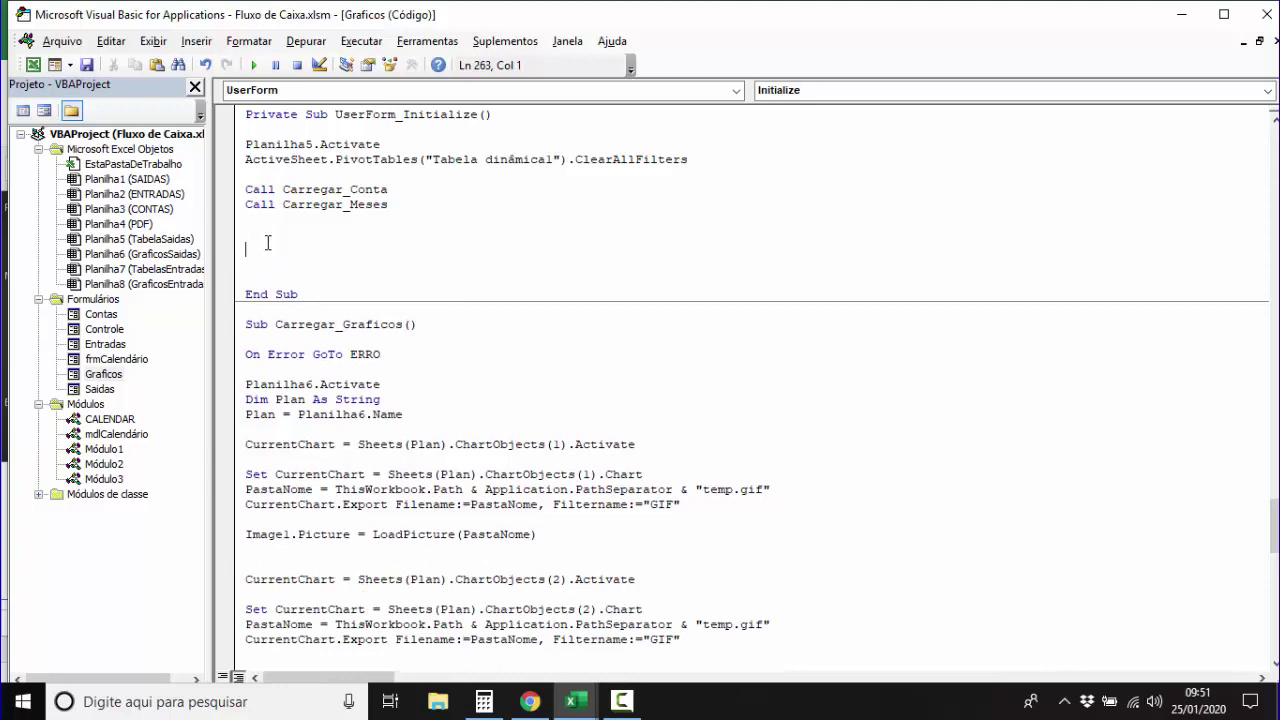
type("Multipa")
key("ctrl+space")
type(".sty ")
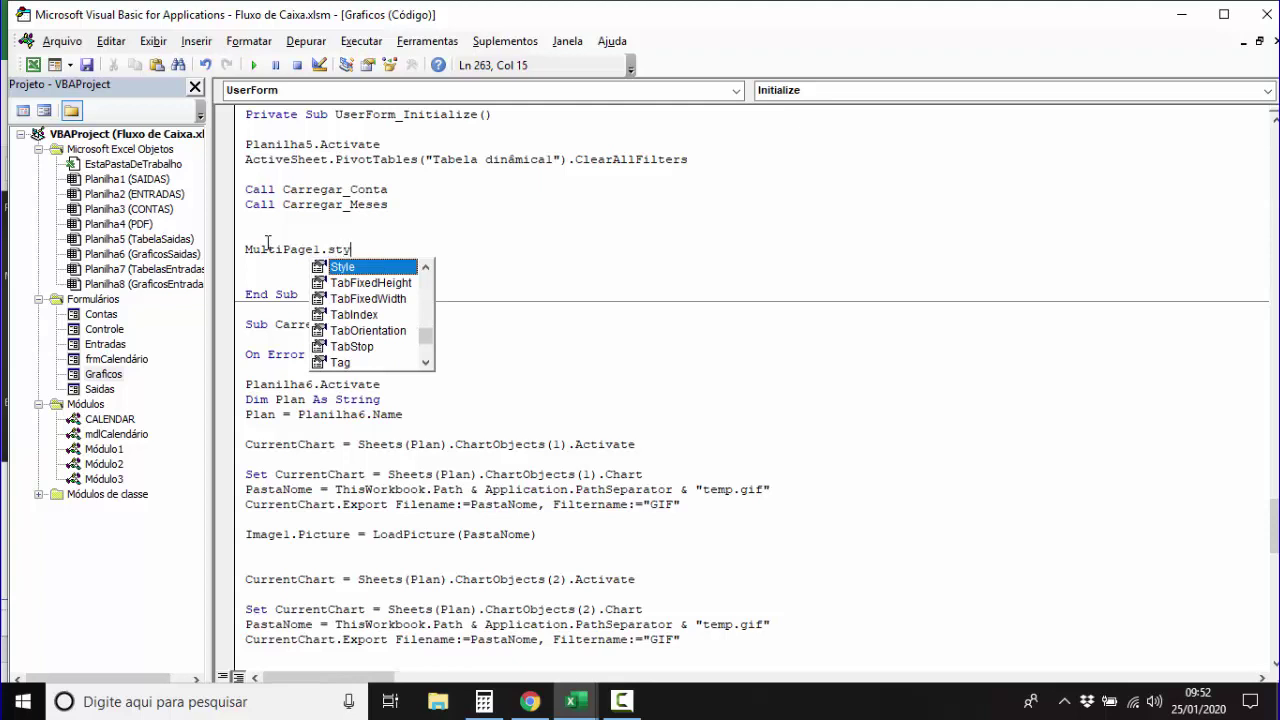
type("=")
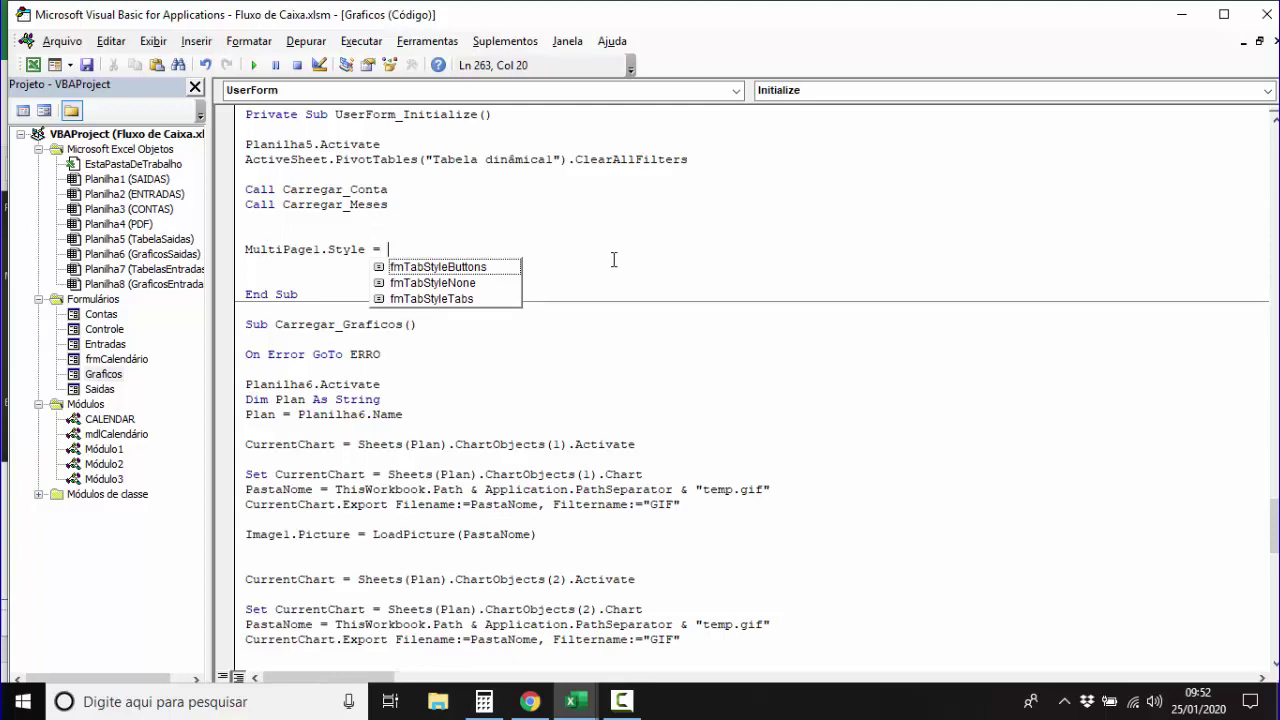
double_click(471, 270)
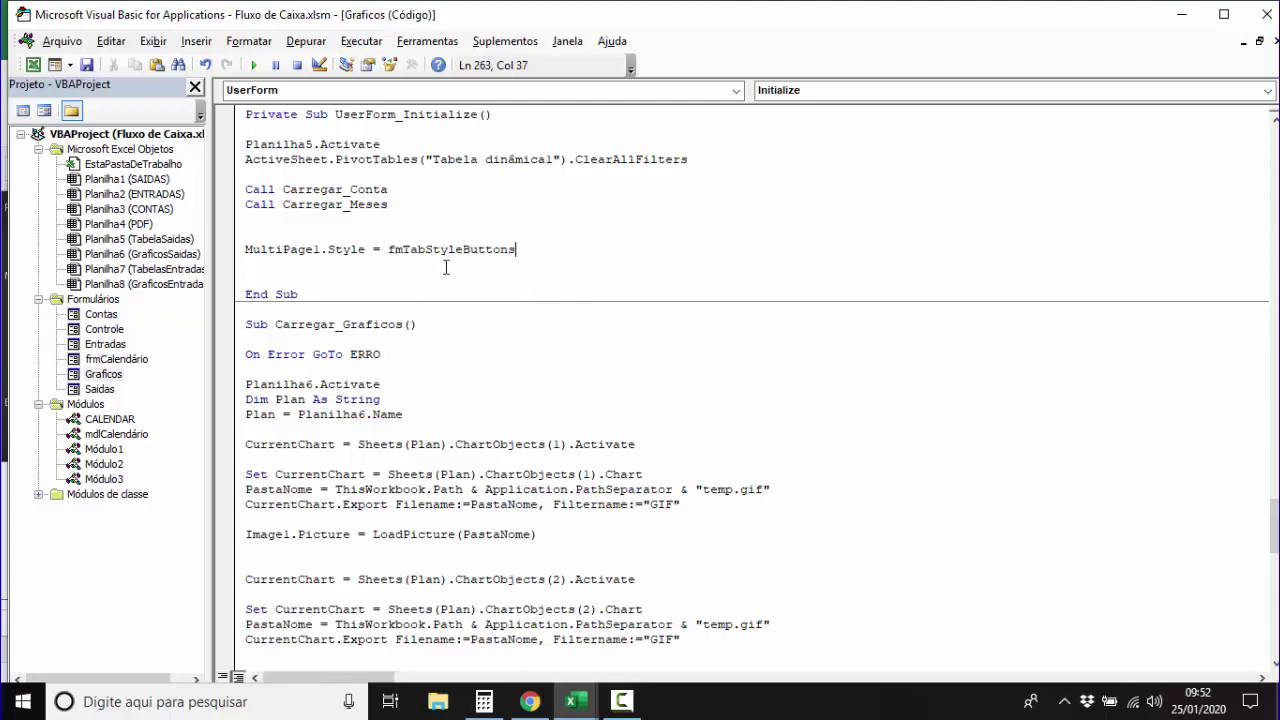
left_click(362, 279)
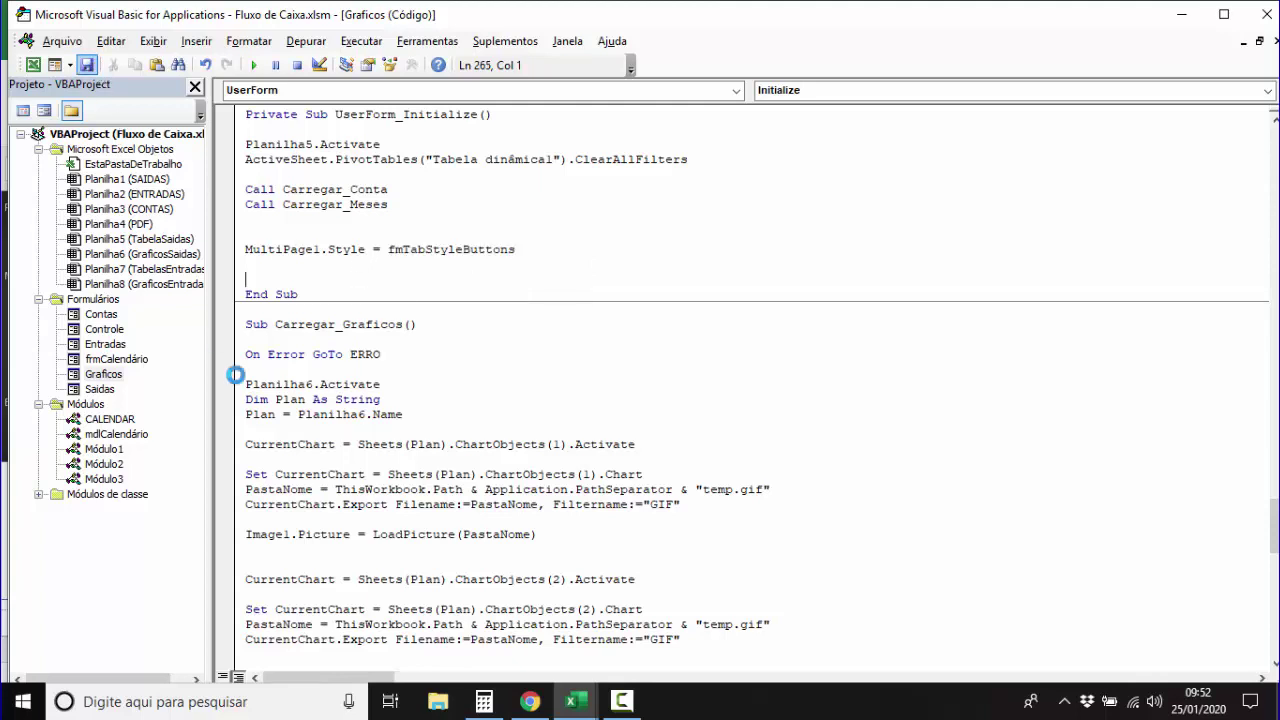
left_click(101, 376)
double_click(102, 376)
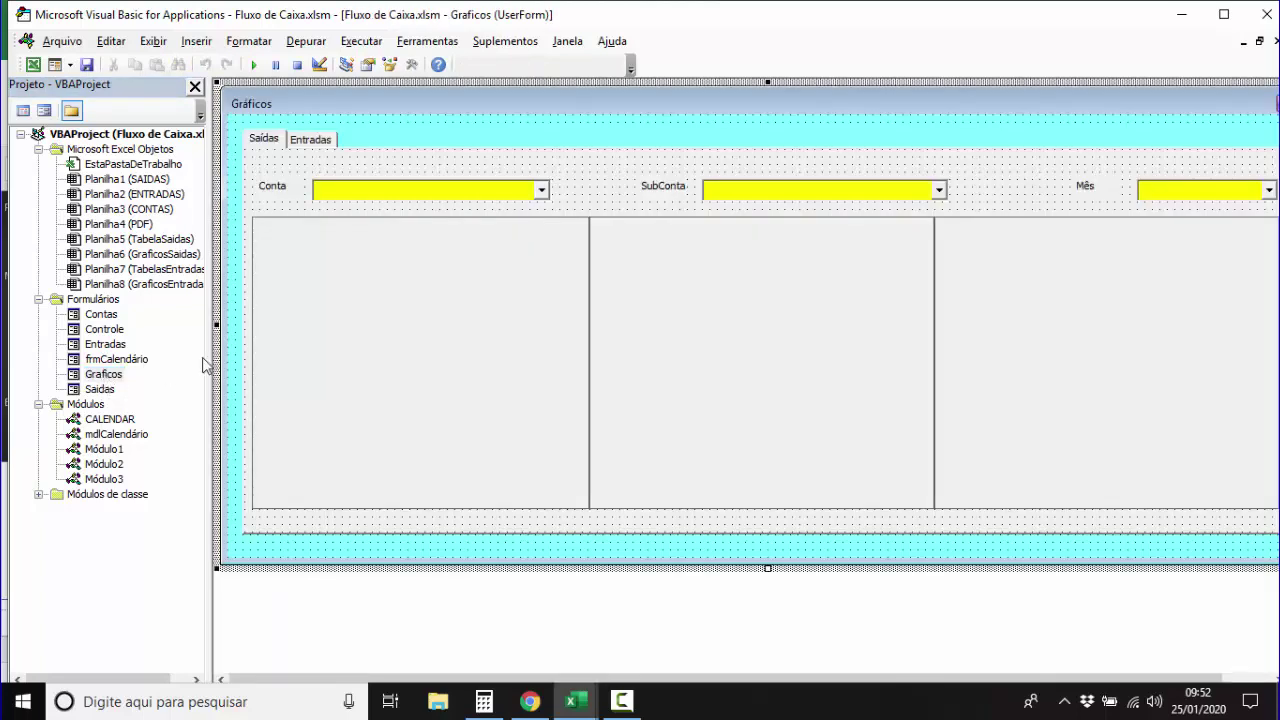
left_click(253, 64)
left_click(190, 162)
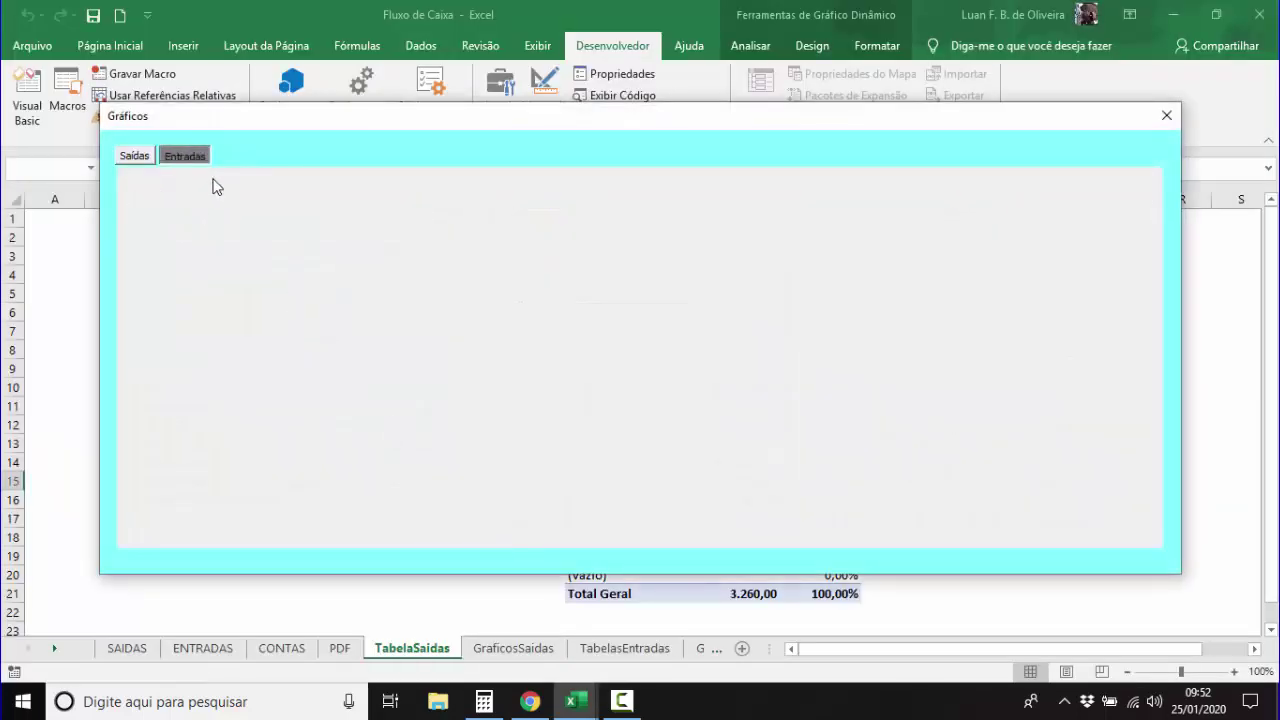
left_click(137, 160)
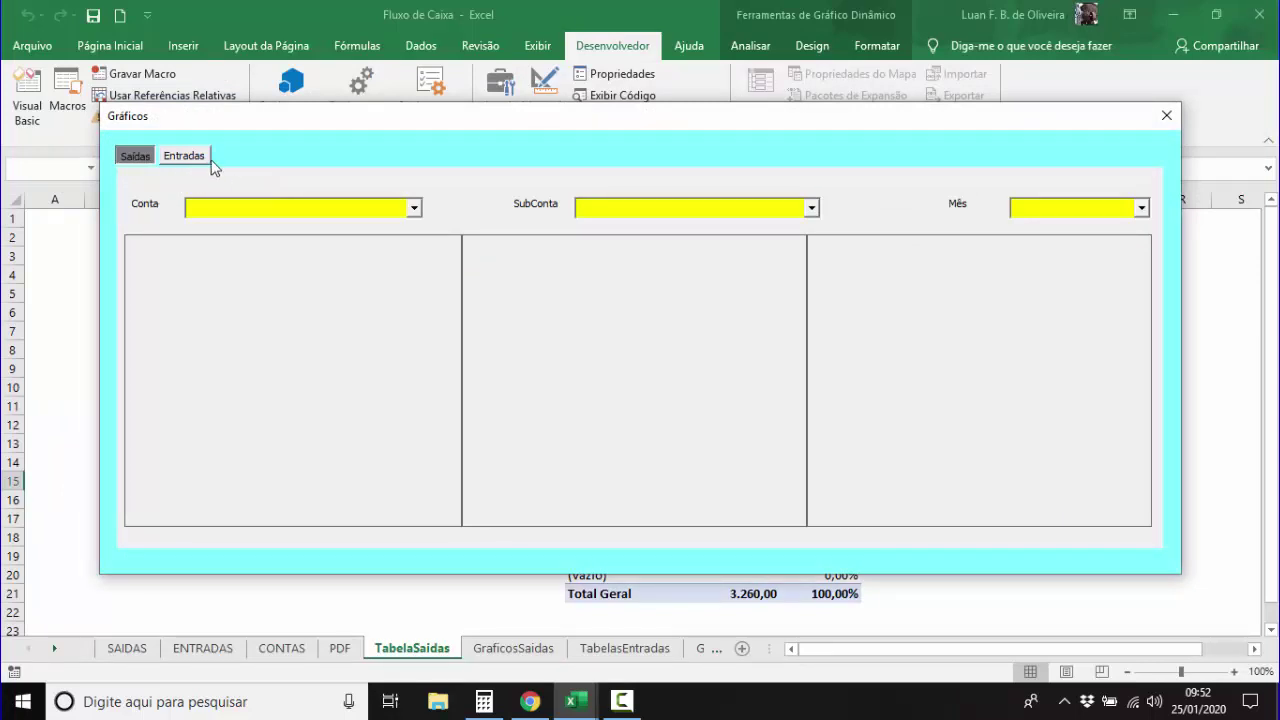
left_click(195, 160)
left_click(138, 158)
left_click(180, 162)
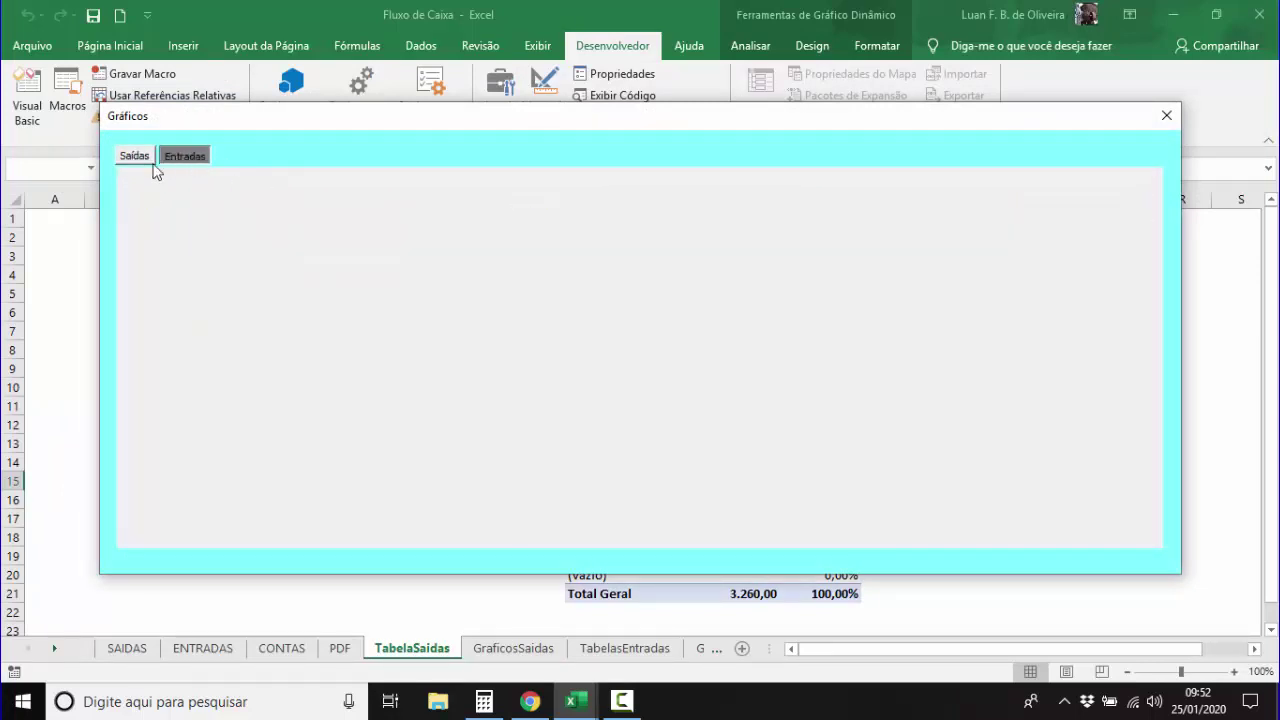
left_click(136, 158)
left_click(165, 157)
left_click(145, 160)
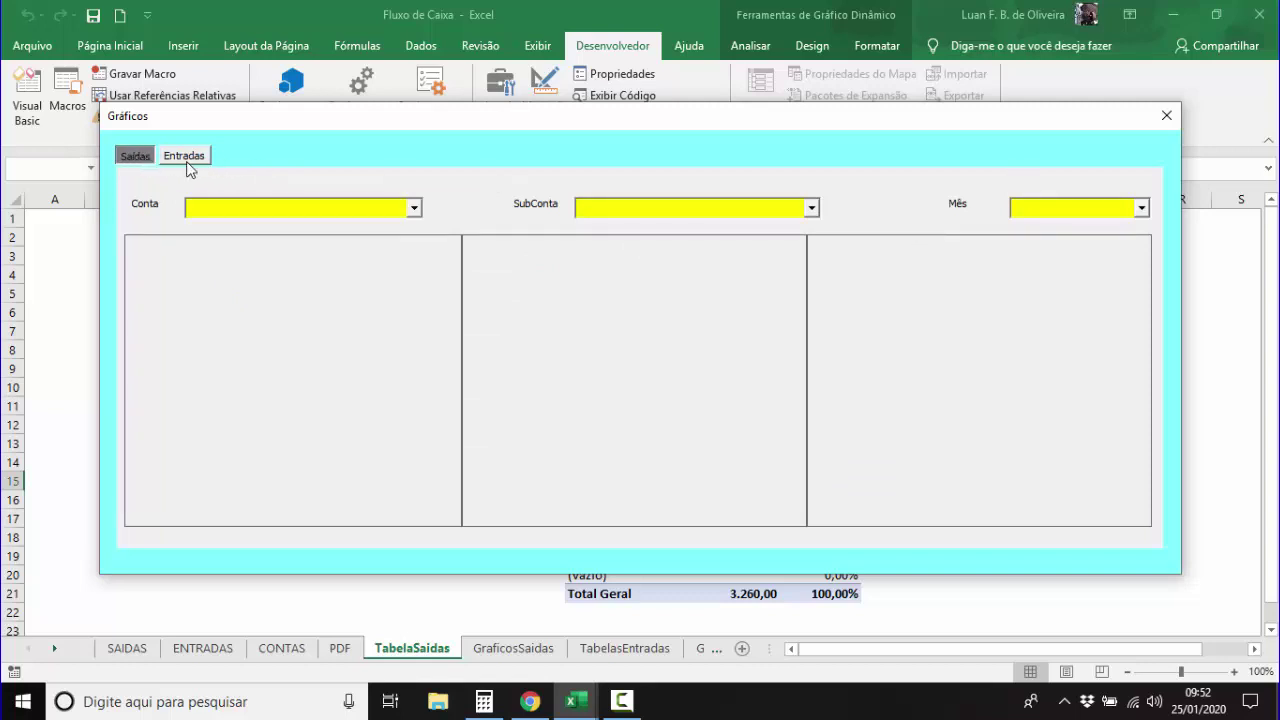
left_click(176, 158)
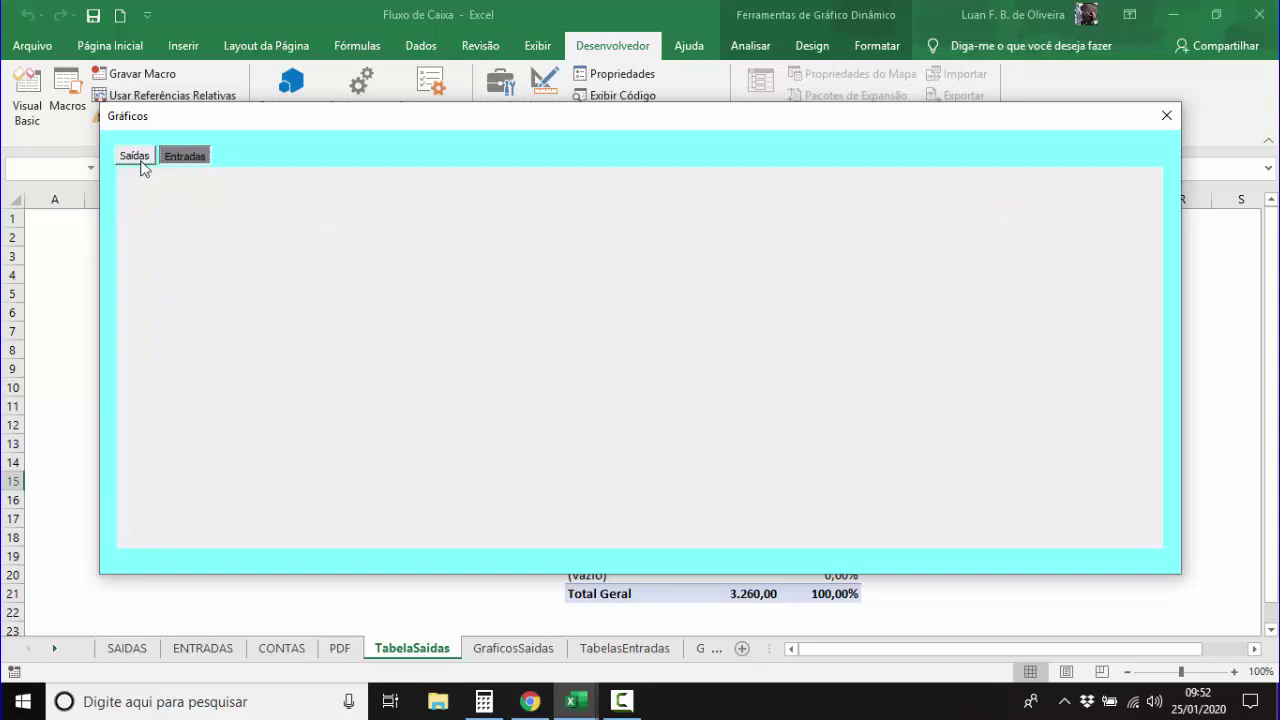
left_click(138, 165)
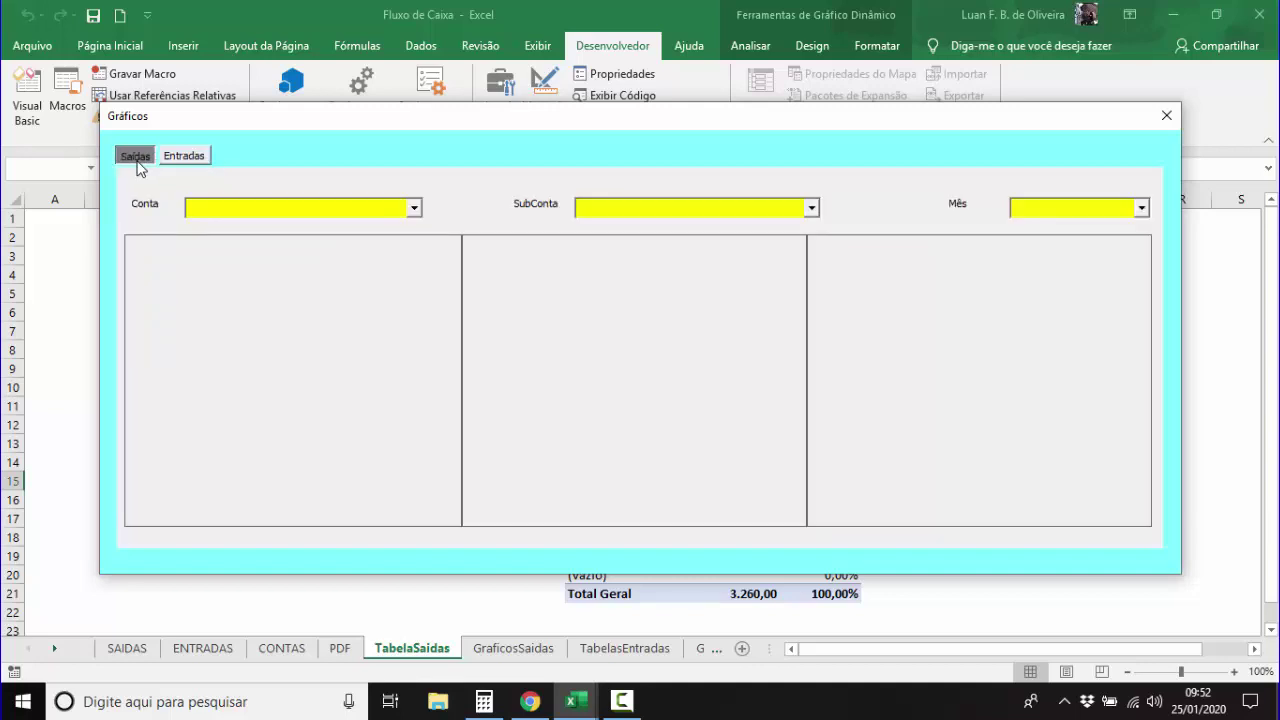
left_click(1166, 116)
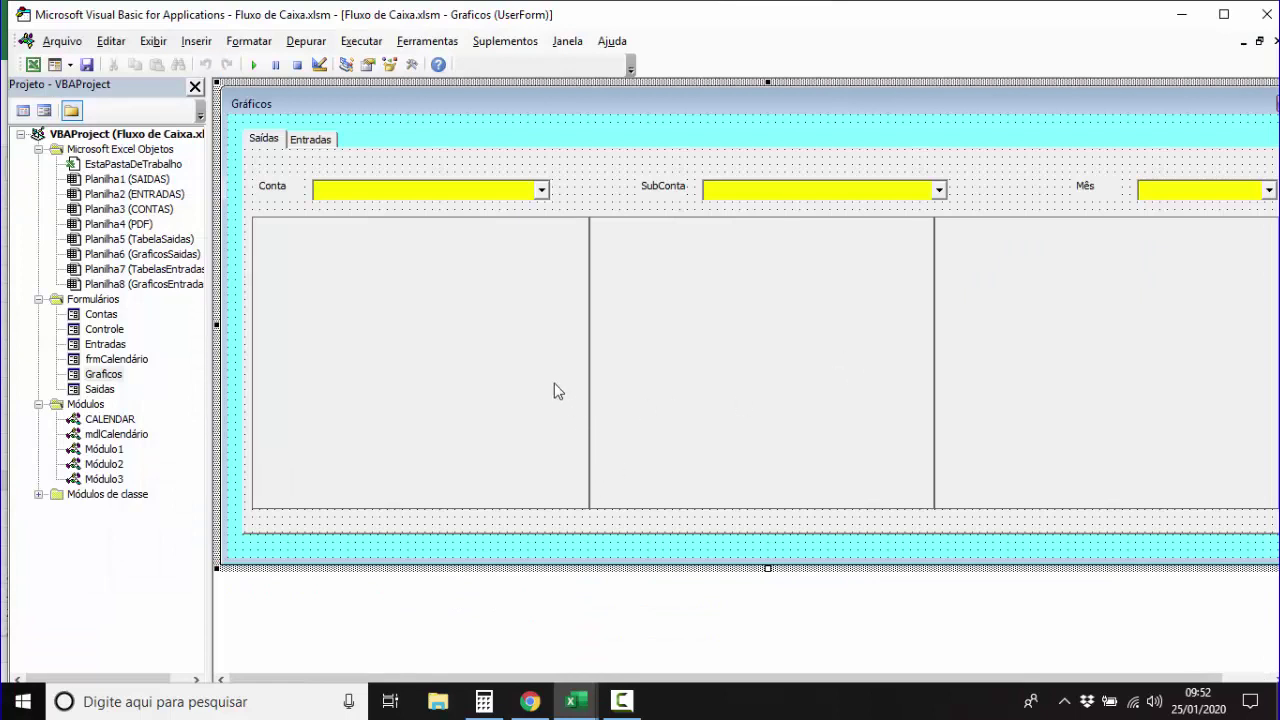
left_click(275, 199)
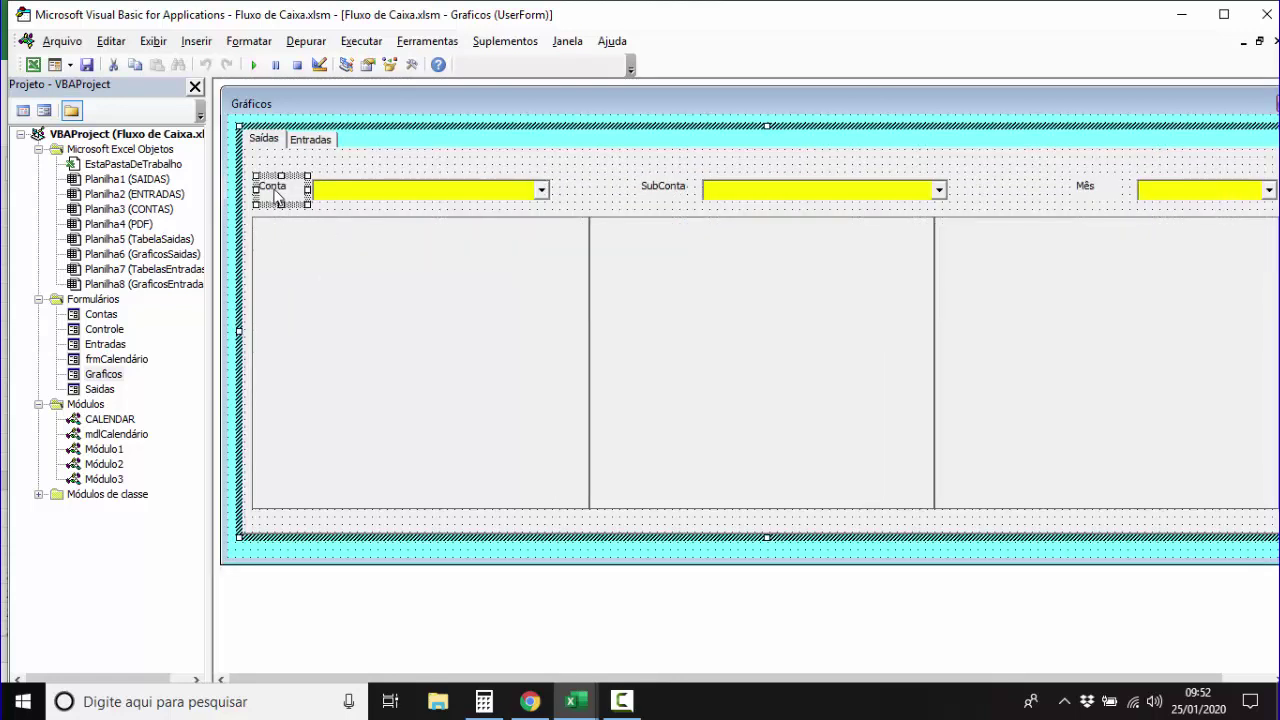
Set the Conta label's ForeColor to dark navy from the palette.
right_click(279, 199)
left_click(316, 289)
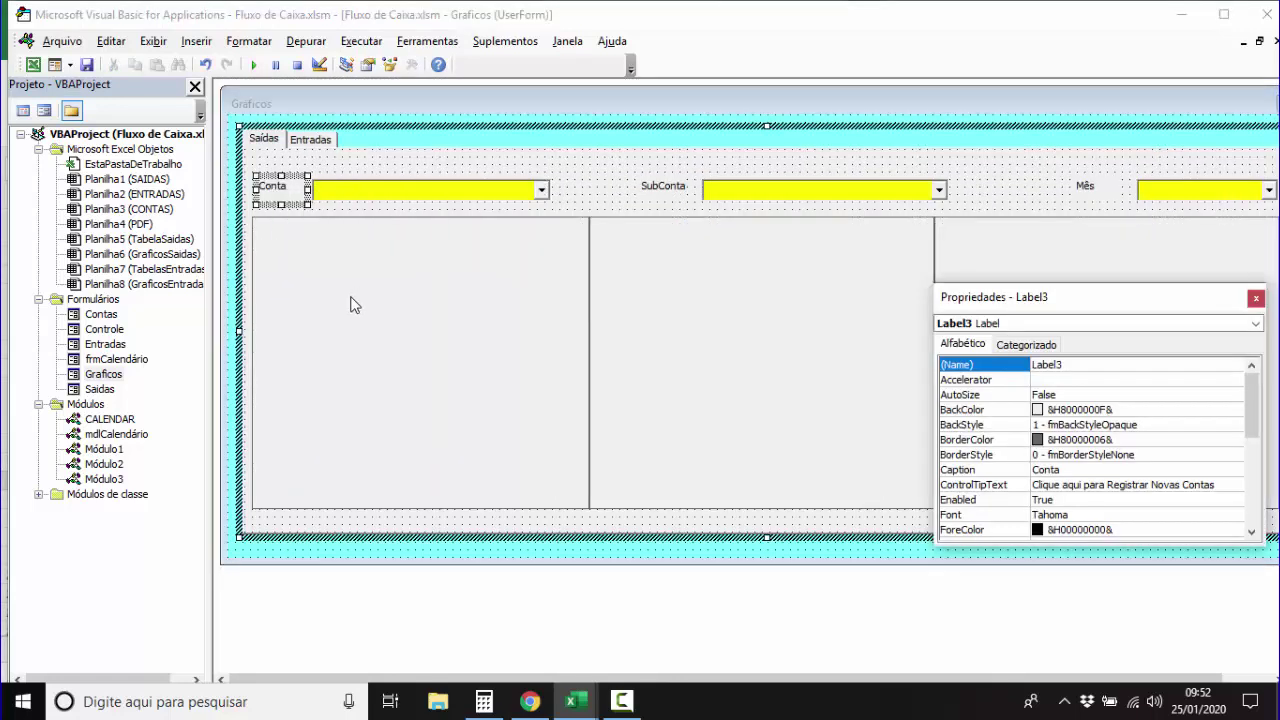
left_click(975, 531)
left_click(1237, 530)
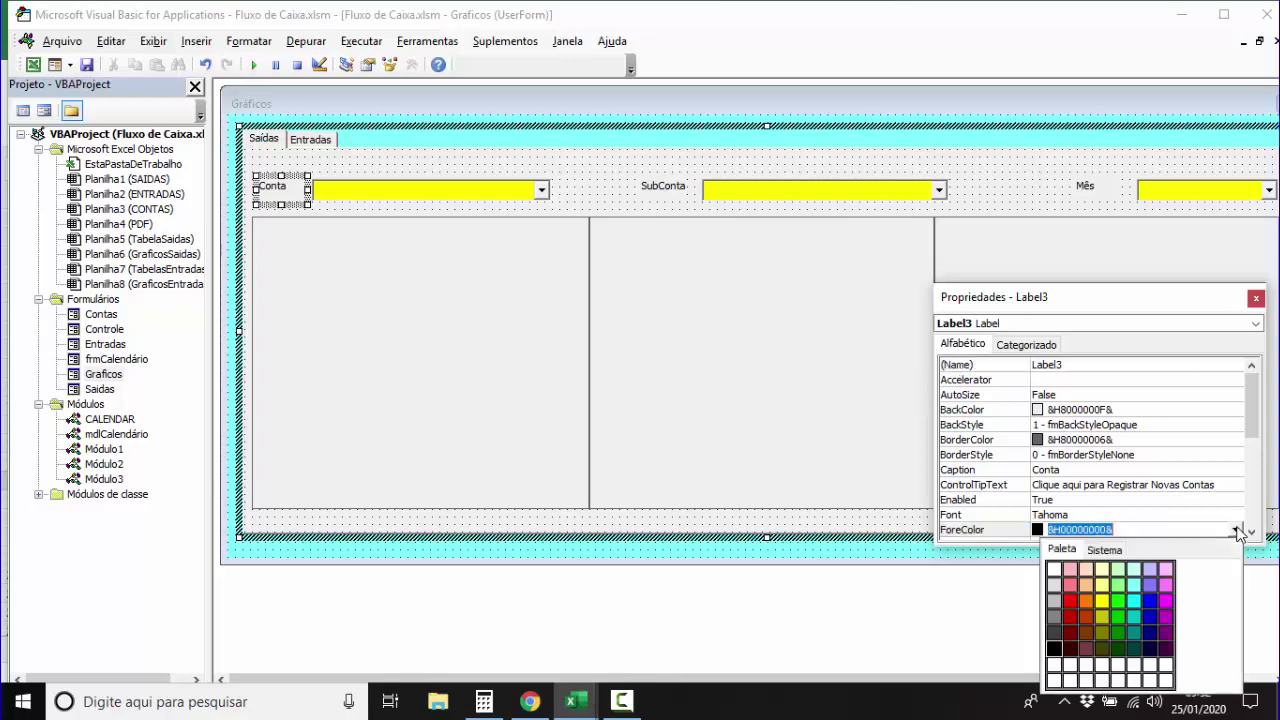
left_click(1151, 650)
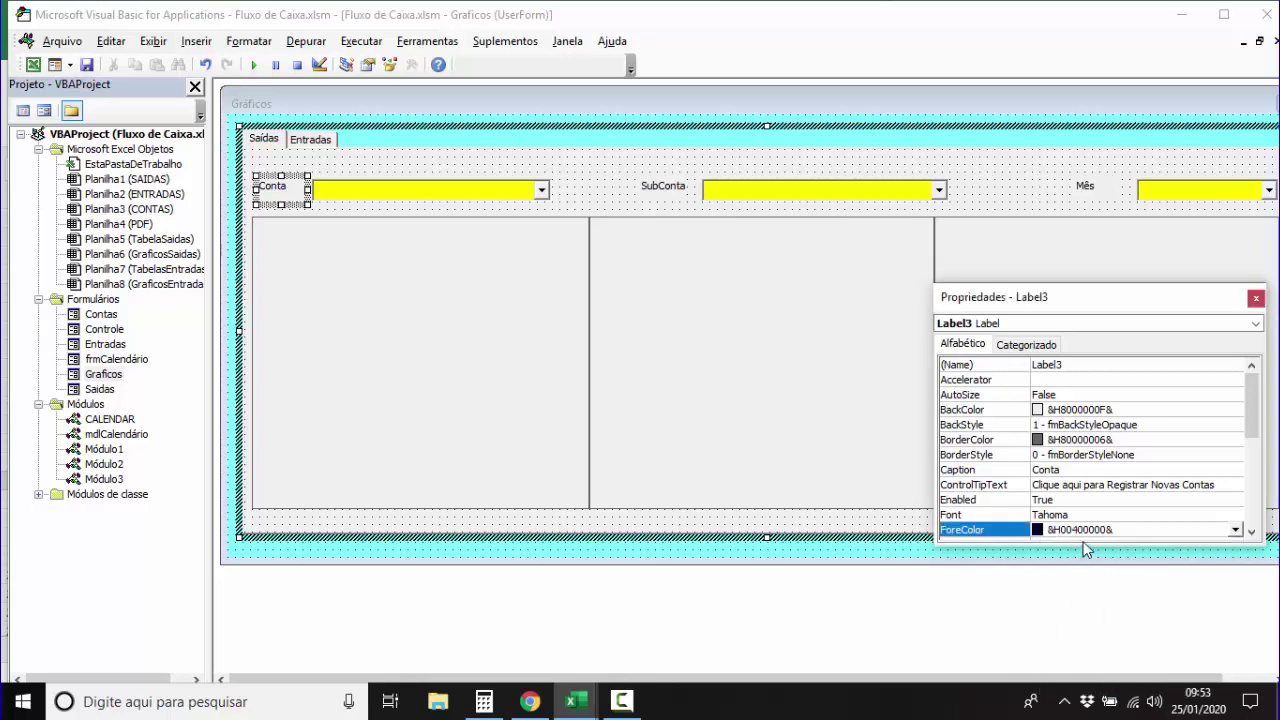
Copy the Gráficos form's ForeColor value &H80000012& for use in the code.
left_click(1085, 550)
left_click(1158, 501)
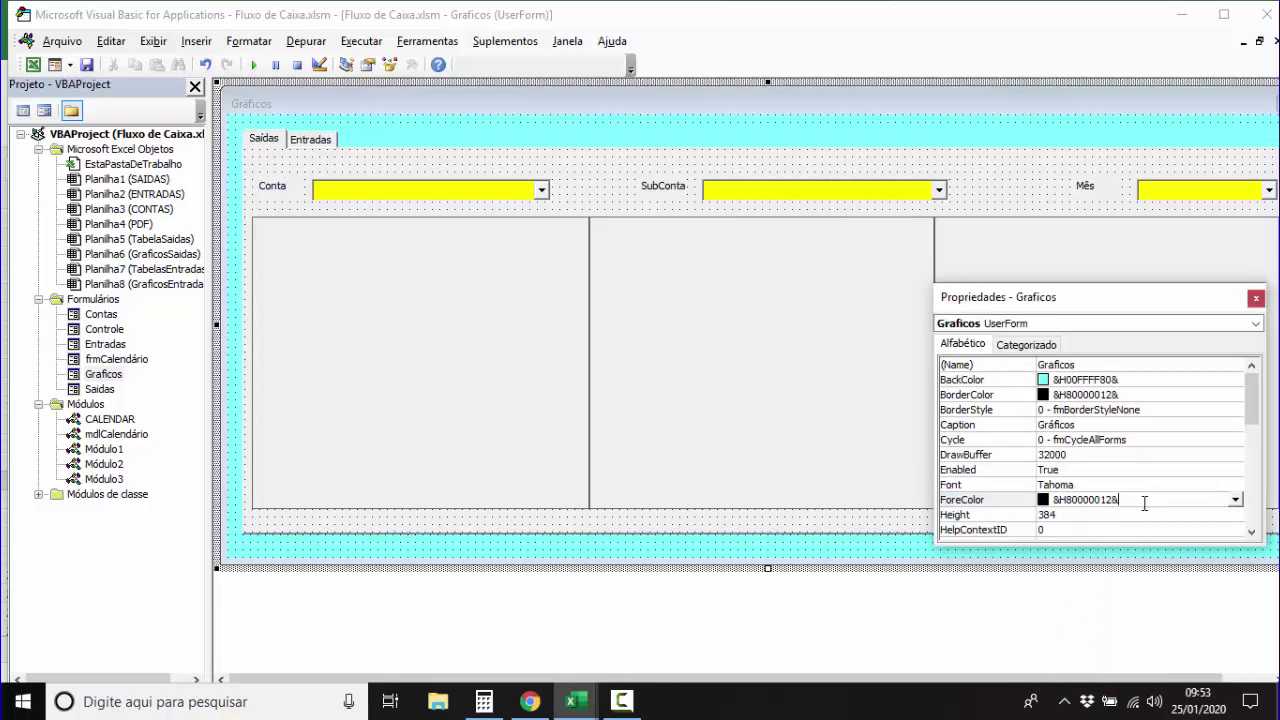
double_click(1143, 501)
key("ctrl+c")
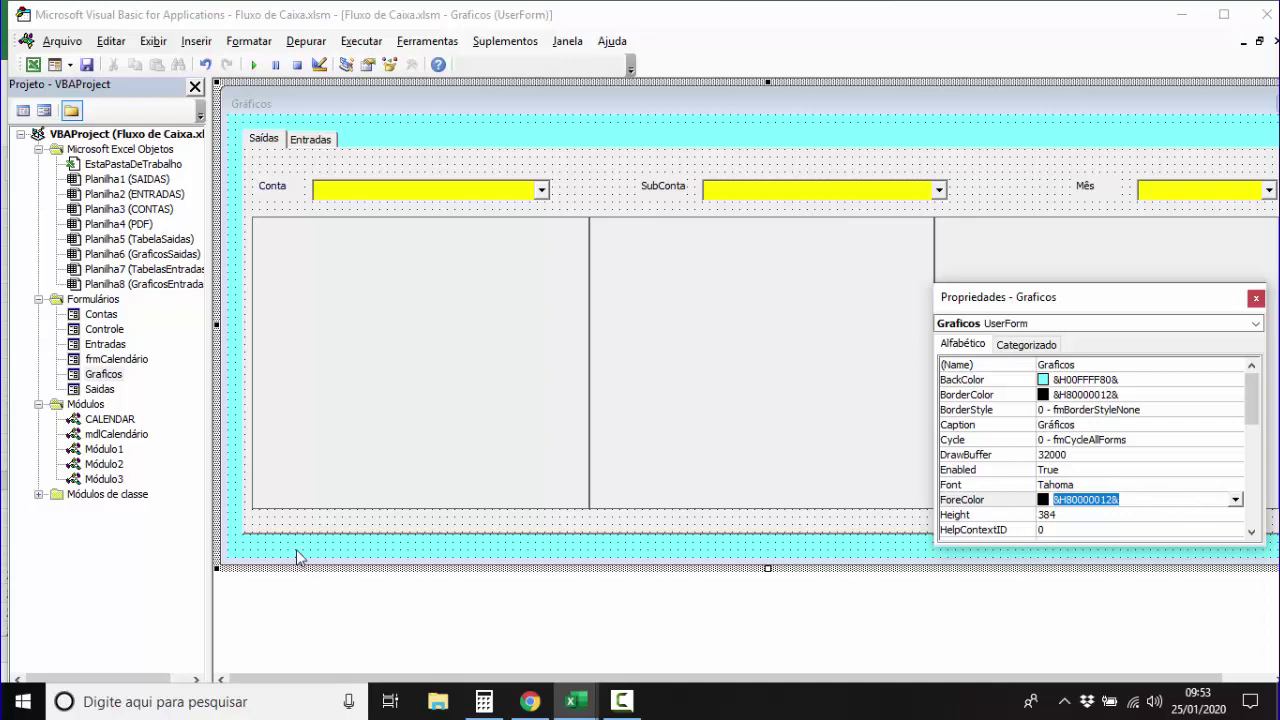
key("F7")
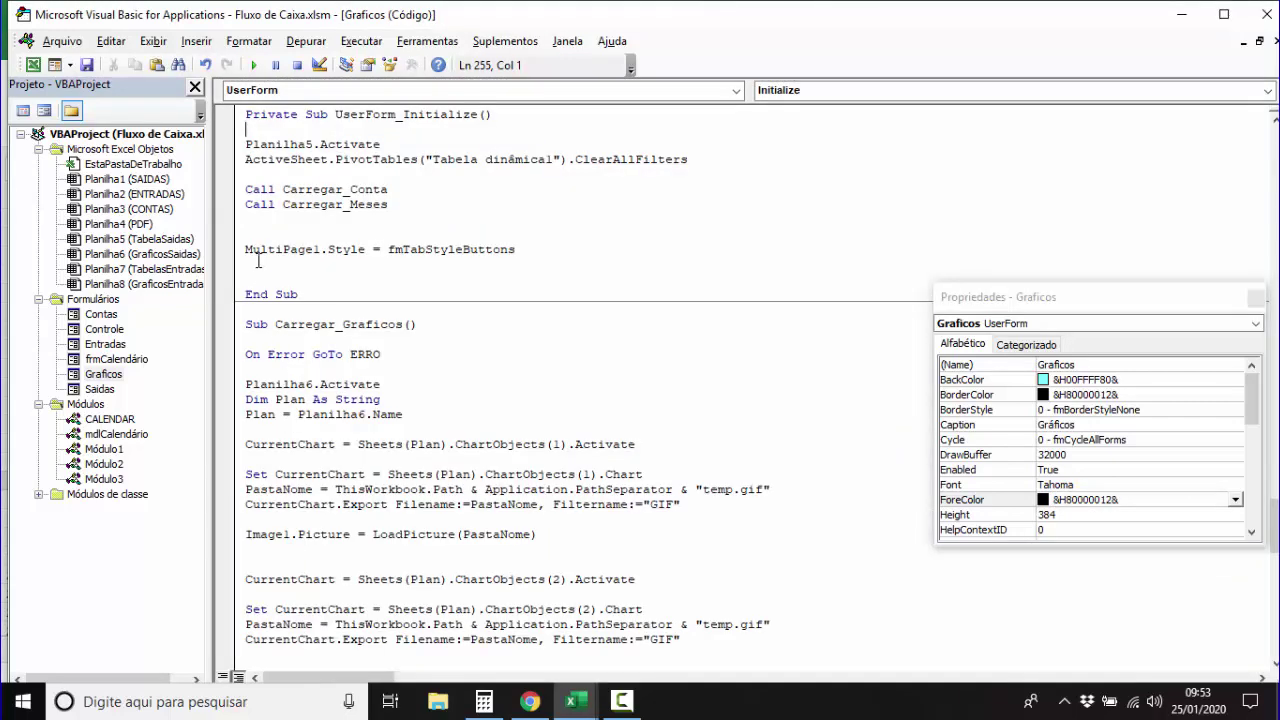
Add 'MultiPage1.ForeColor = &H80000012&' under the Style line in UserForm_Initialize.
left_click(259, 264)
type("Multi")
type("Page1")
type(".ForeColor =")
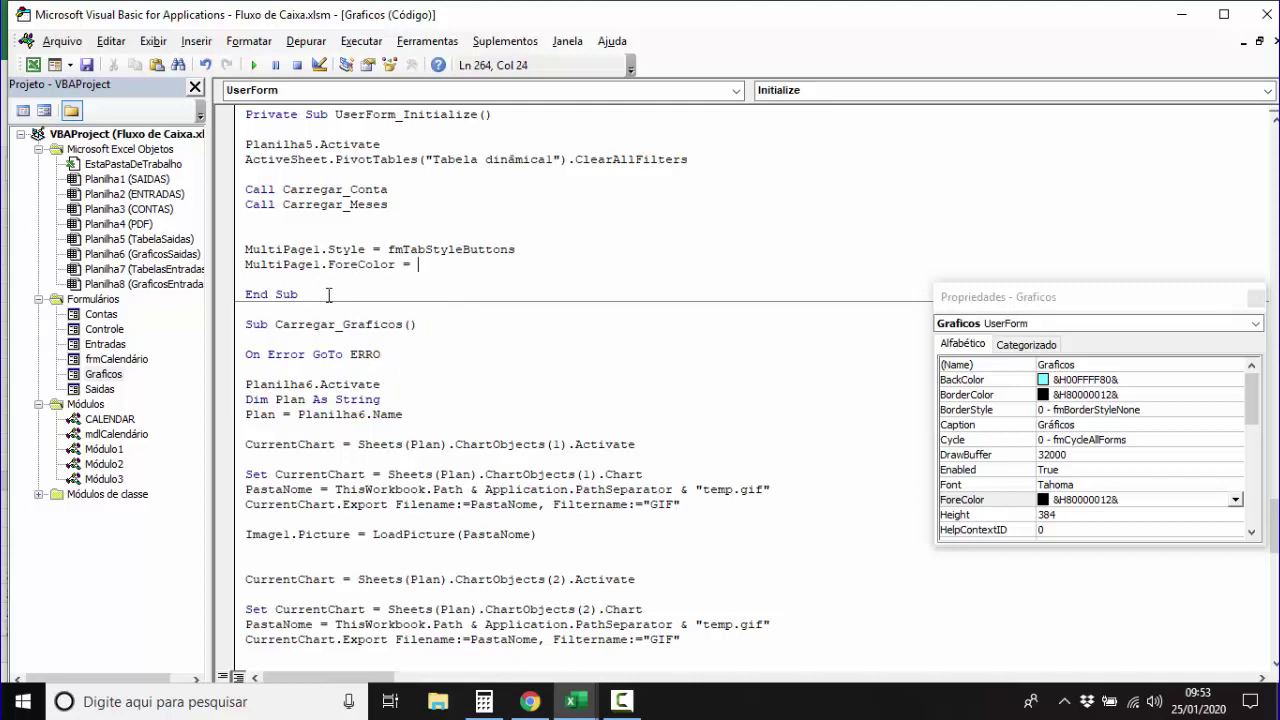
key("ctrl+v")
key("Return")
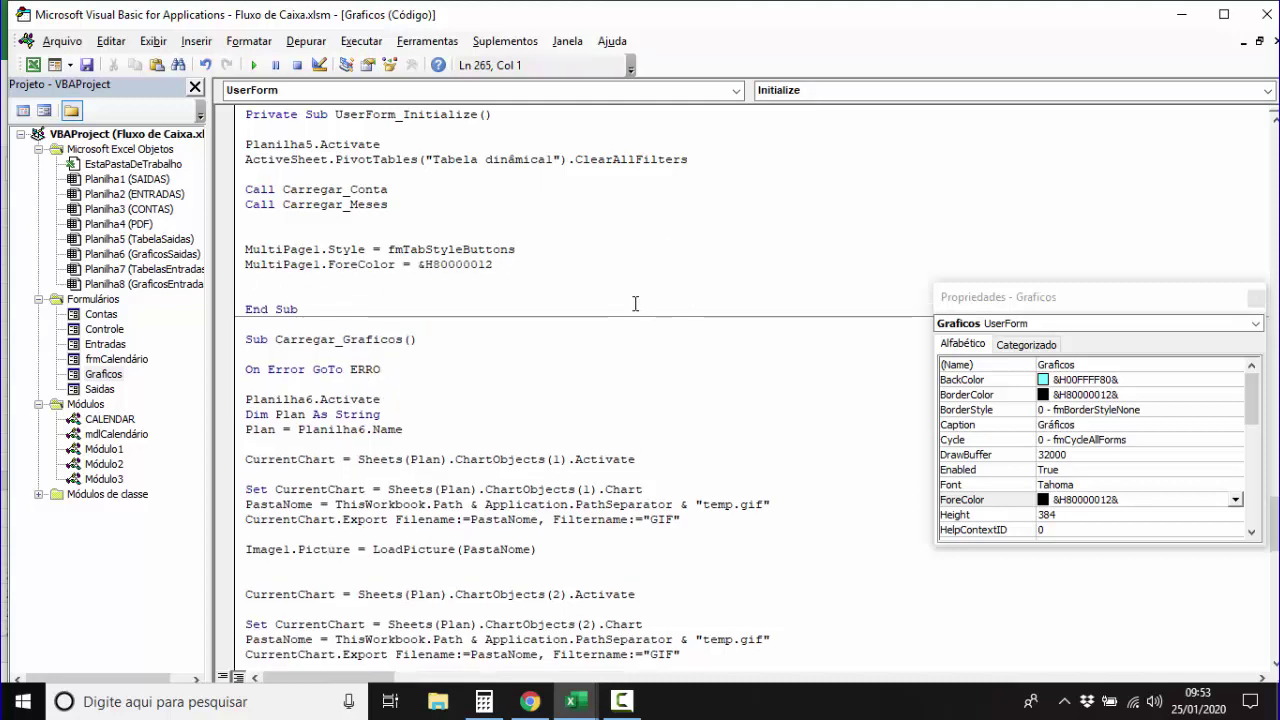
double_click(104, 374)
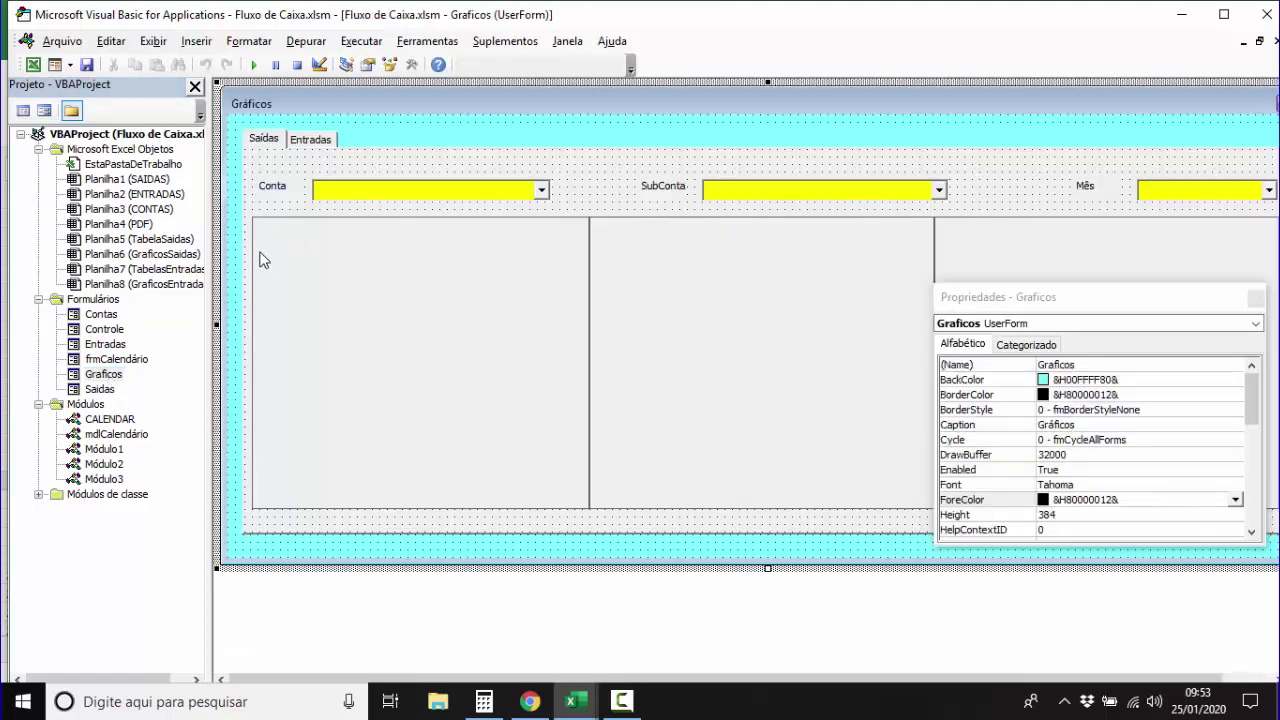
Run the Gráficos form, switch between the Entradas and Saídas pages, then close it.
left_click(254, 65)
left_click(195, 160)
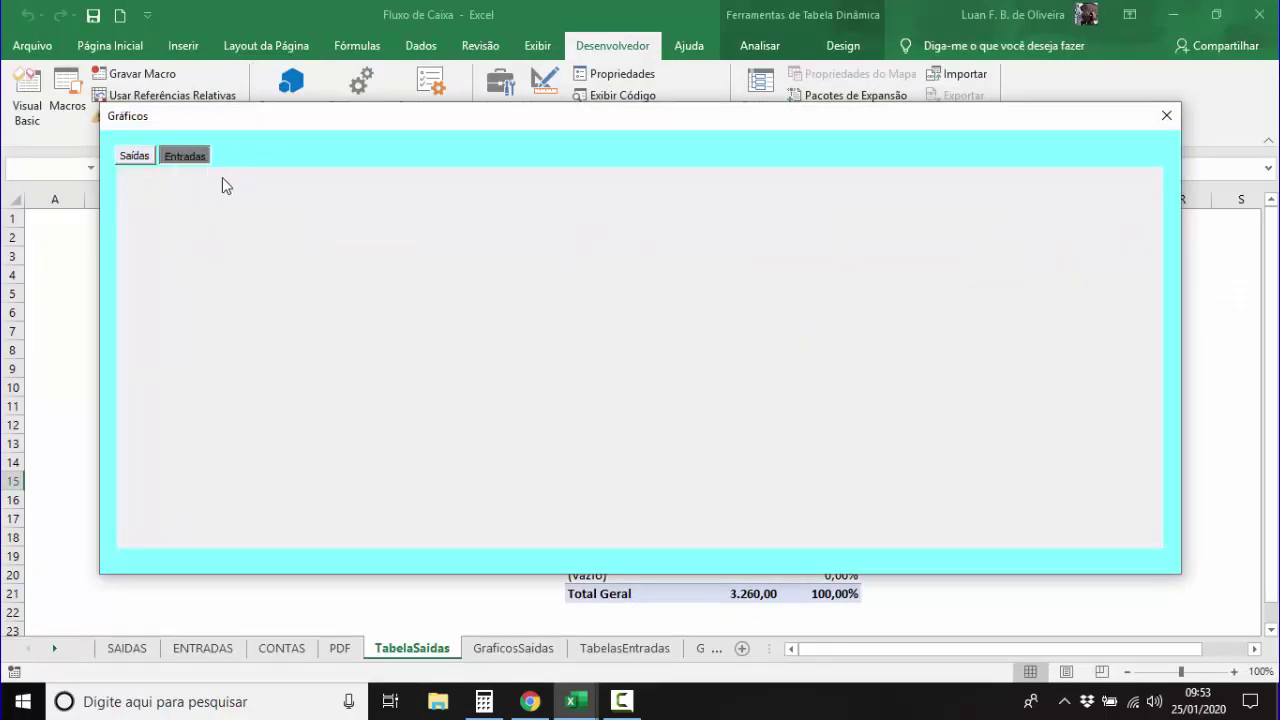
left_click(139, 160)
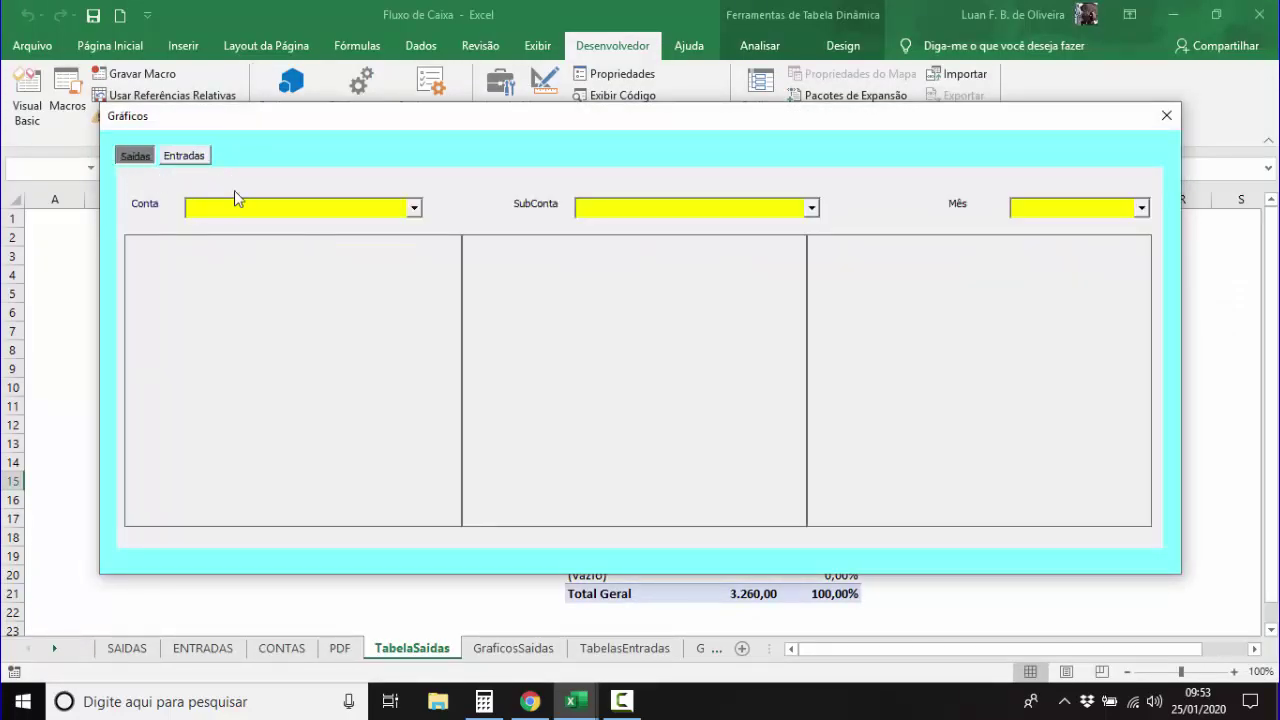
left_click(189, 162)
left_click(185, 158)
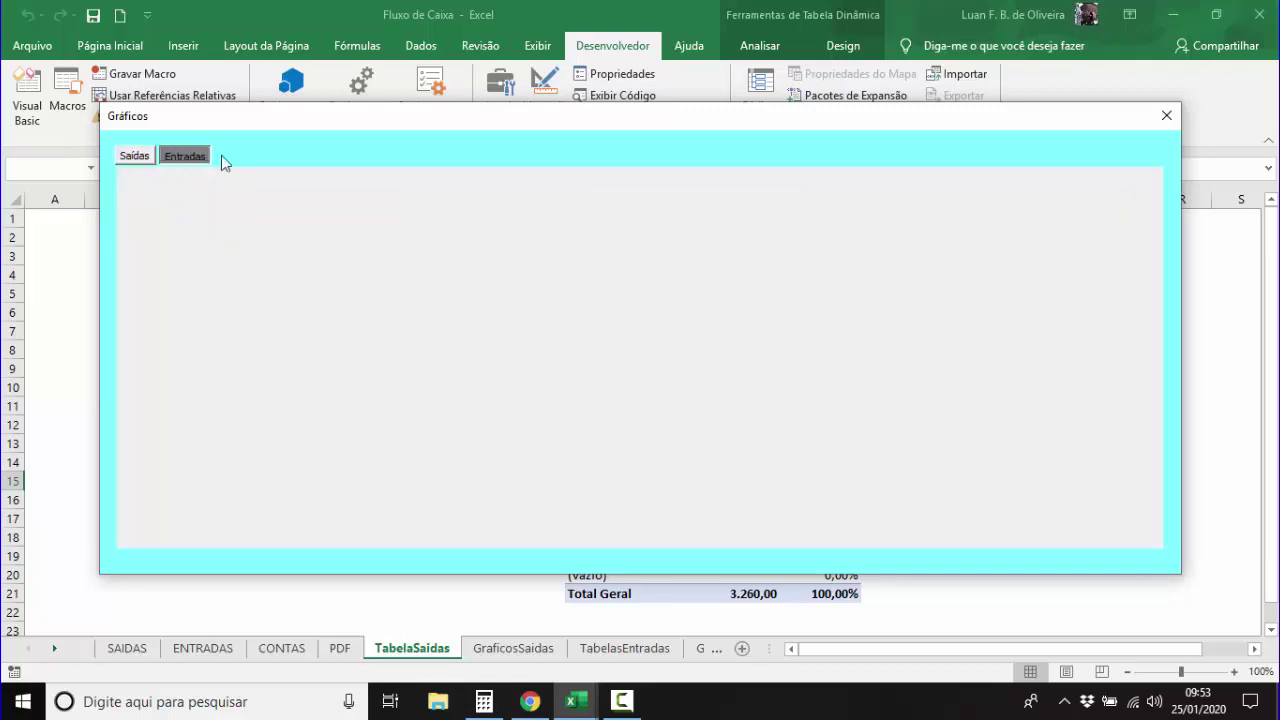
left_click(1166, 115)
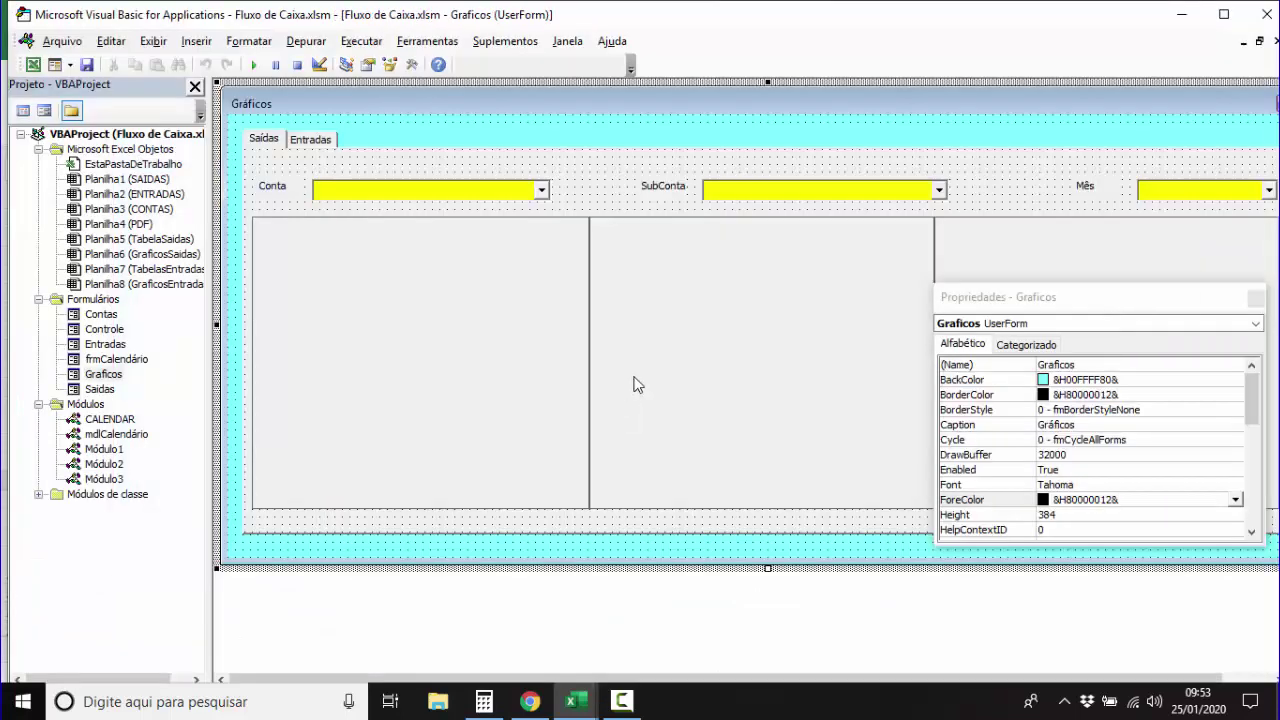
Set the Conta label's ForeColor to blue (&H00FF0000&) and copy the colour code.
left_click(278, 187)
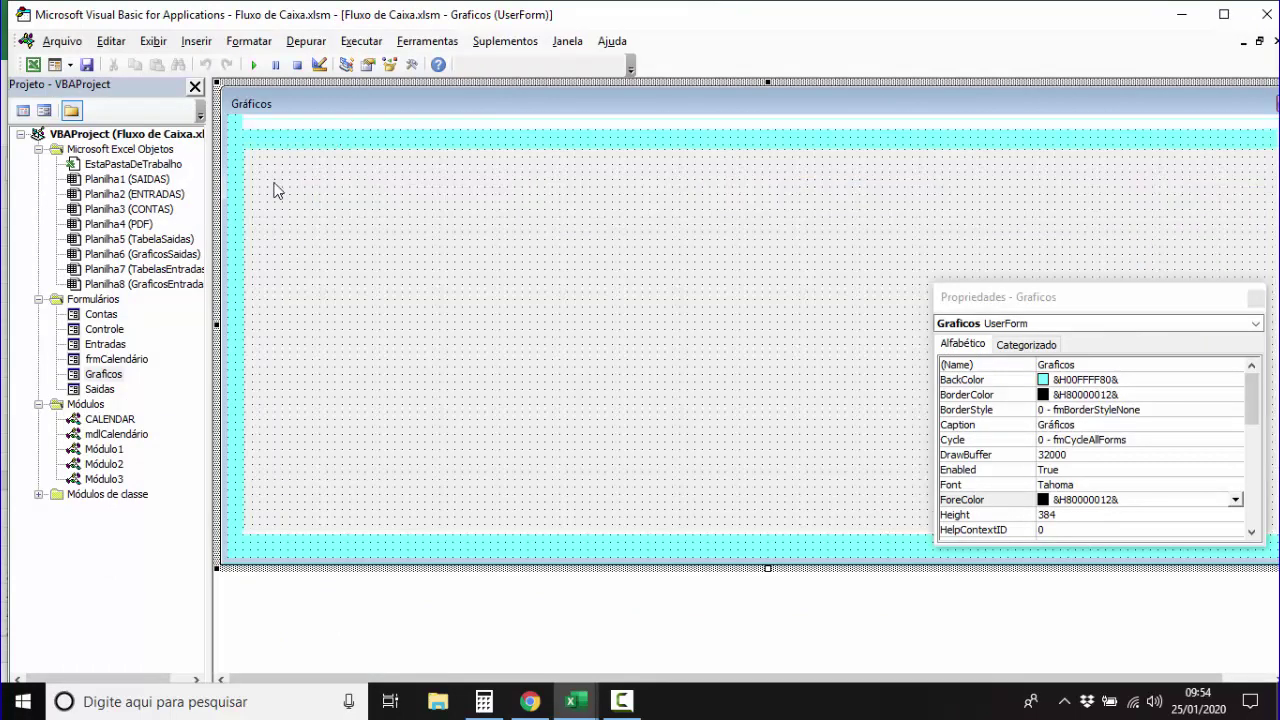
left_click(997, 532)
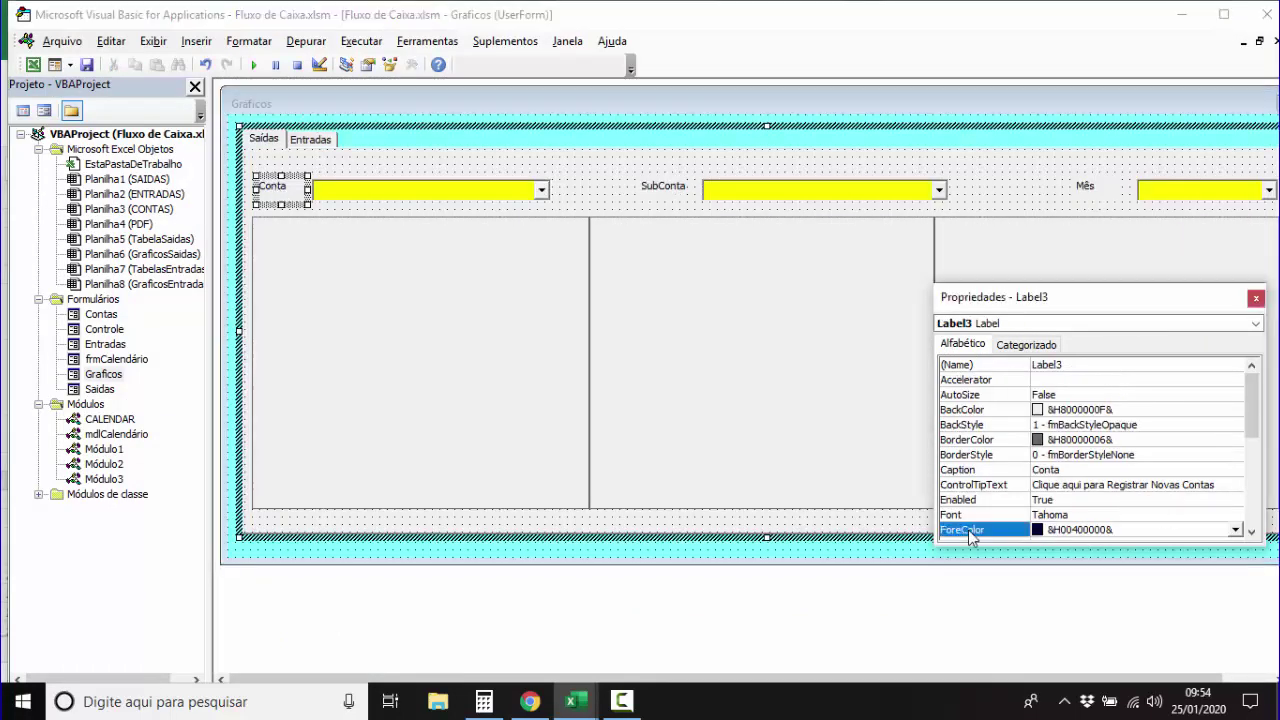
left_click(1235, 530)
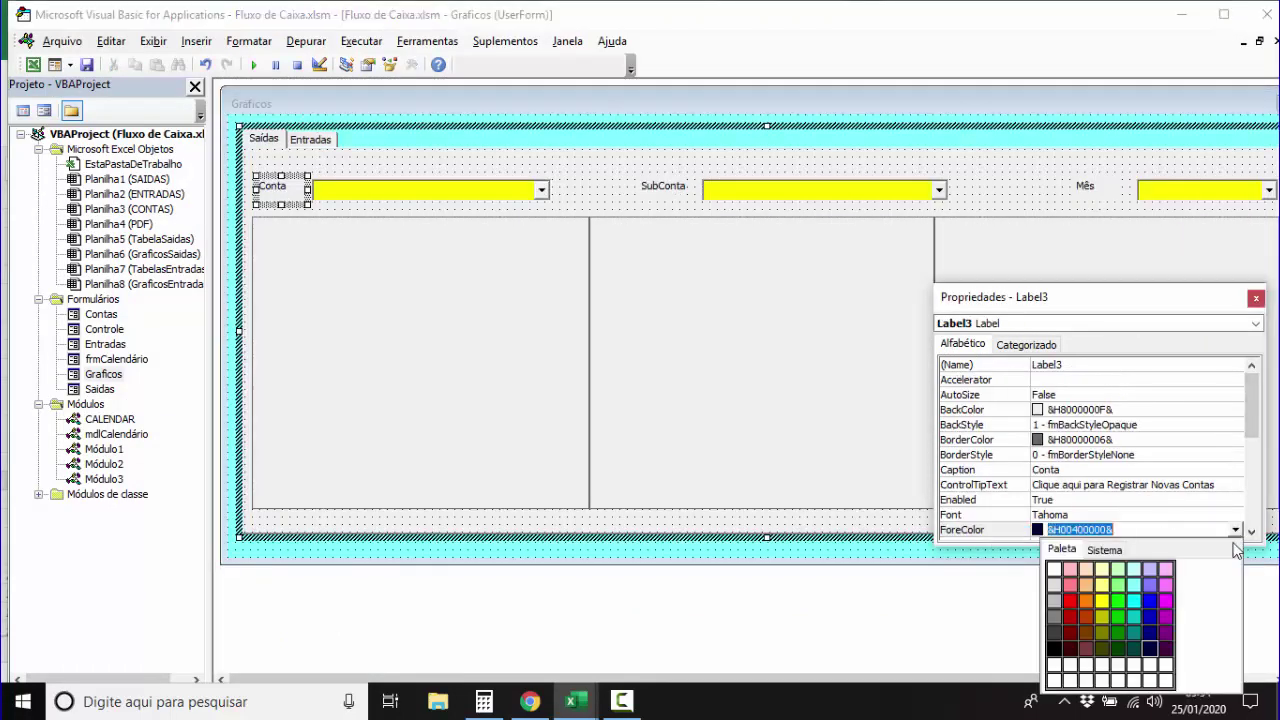
left_click(1149, 600)
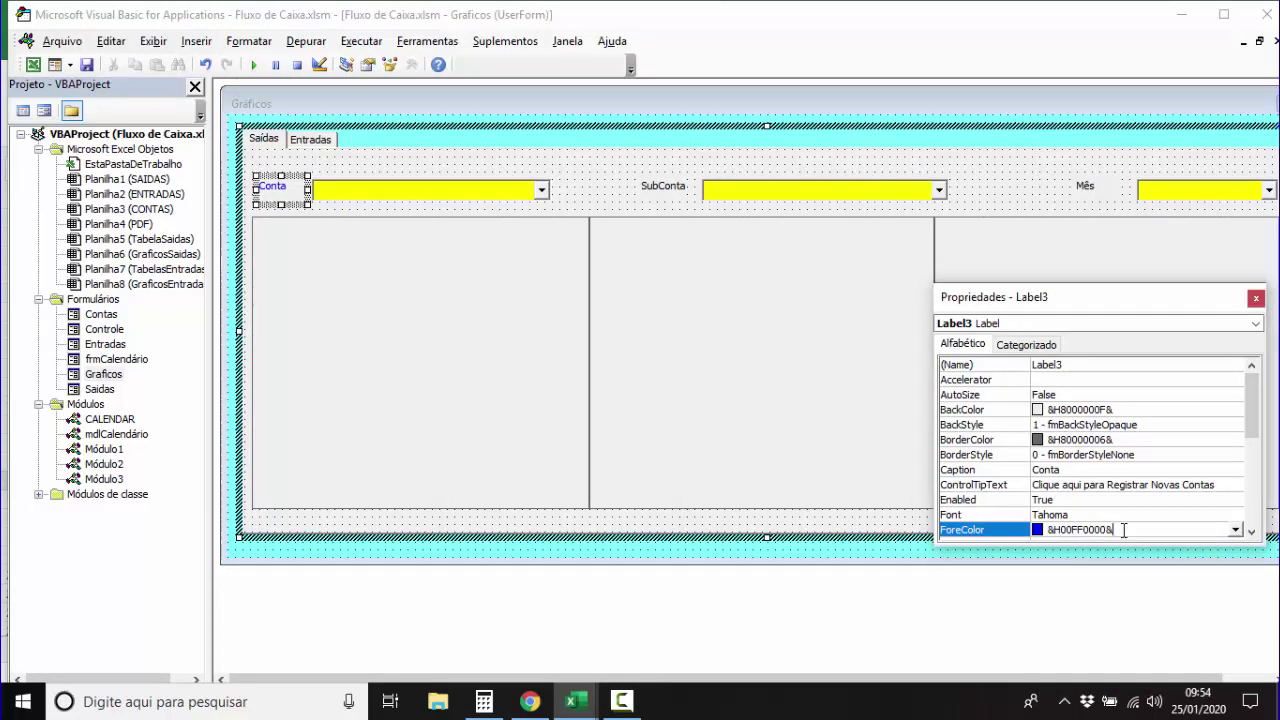
left_click_drag(1125, 530, 1007, 531)
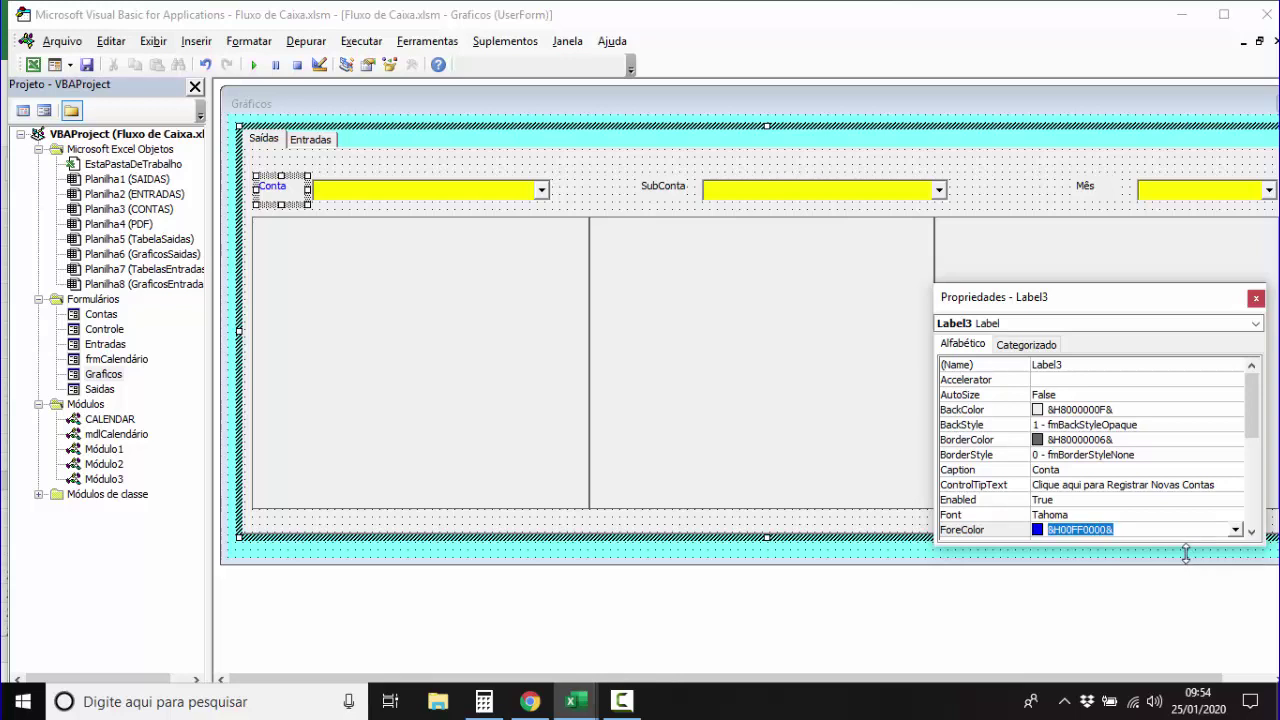
Change MultiPage1.ForeColor in the Initialize code to &HFF0000.
double_click(324, 551)
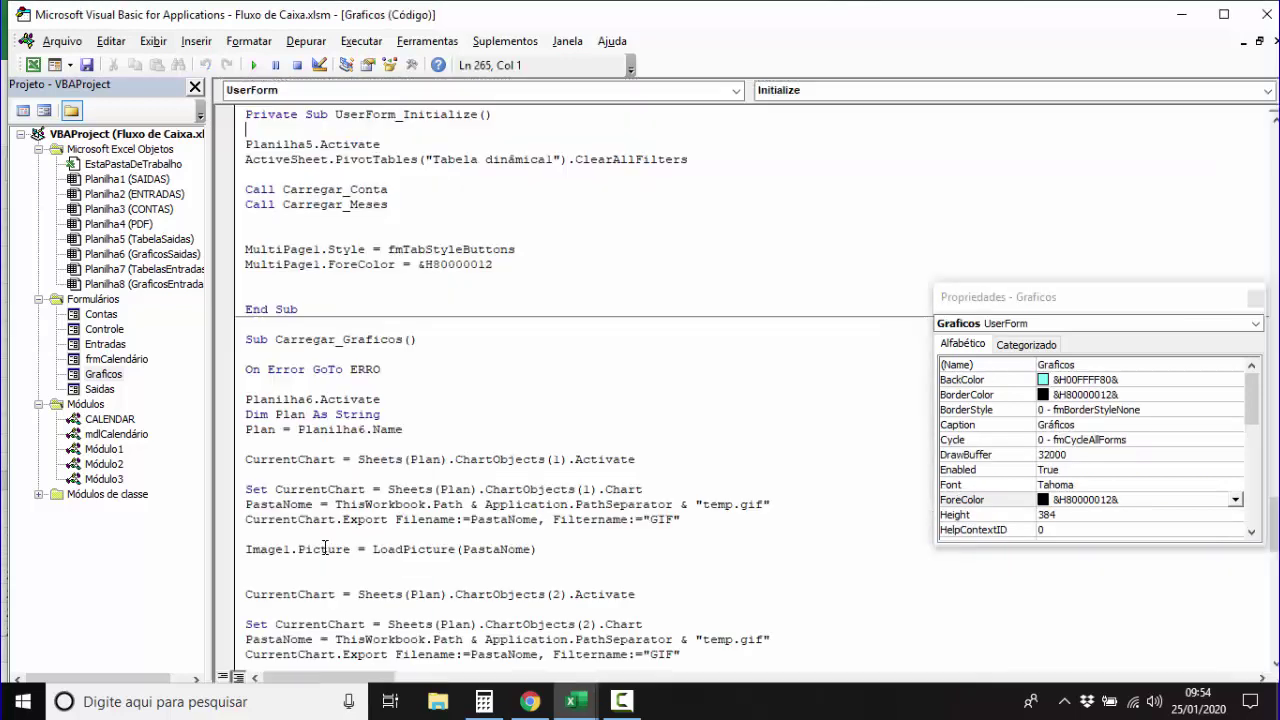
left_click_drag(493, 264, 430, 264)
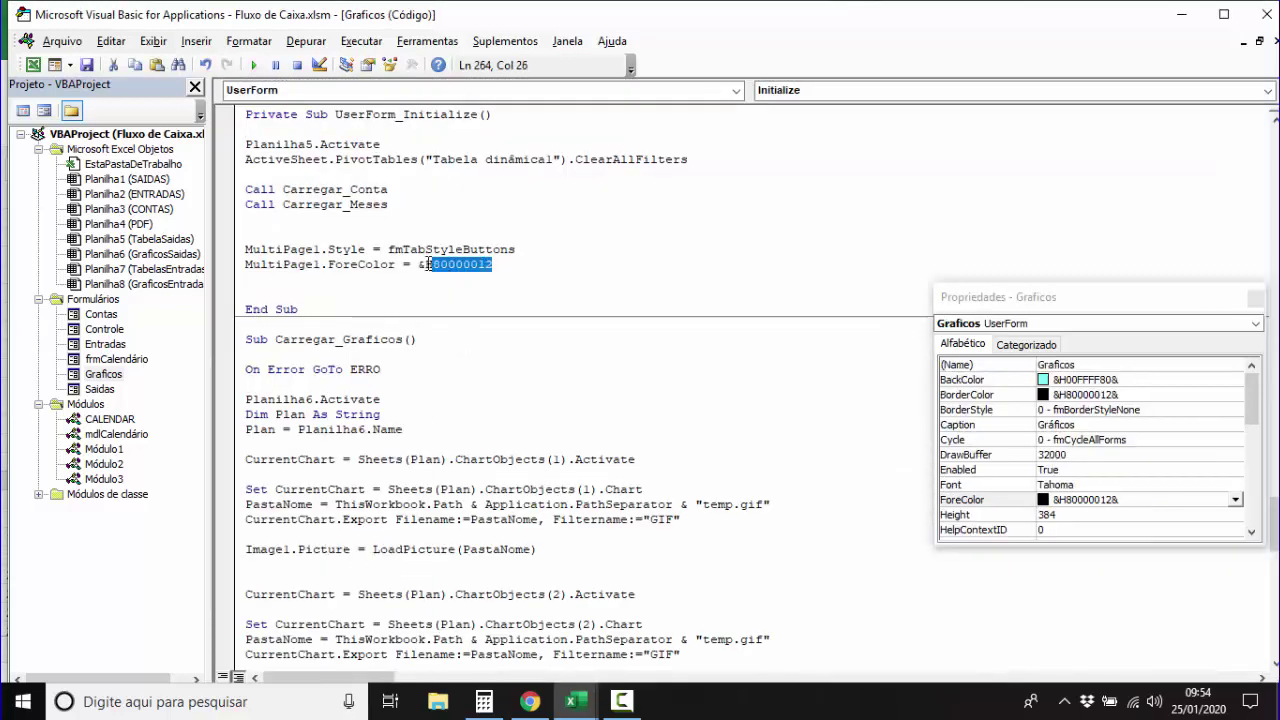
type("FF0000")
left_click(465, 295)
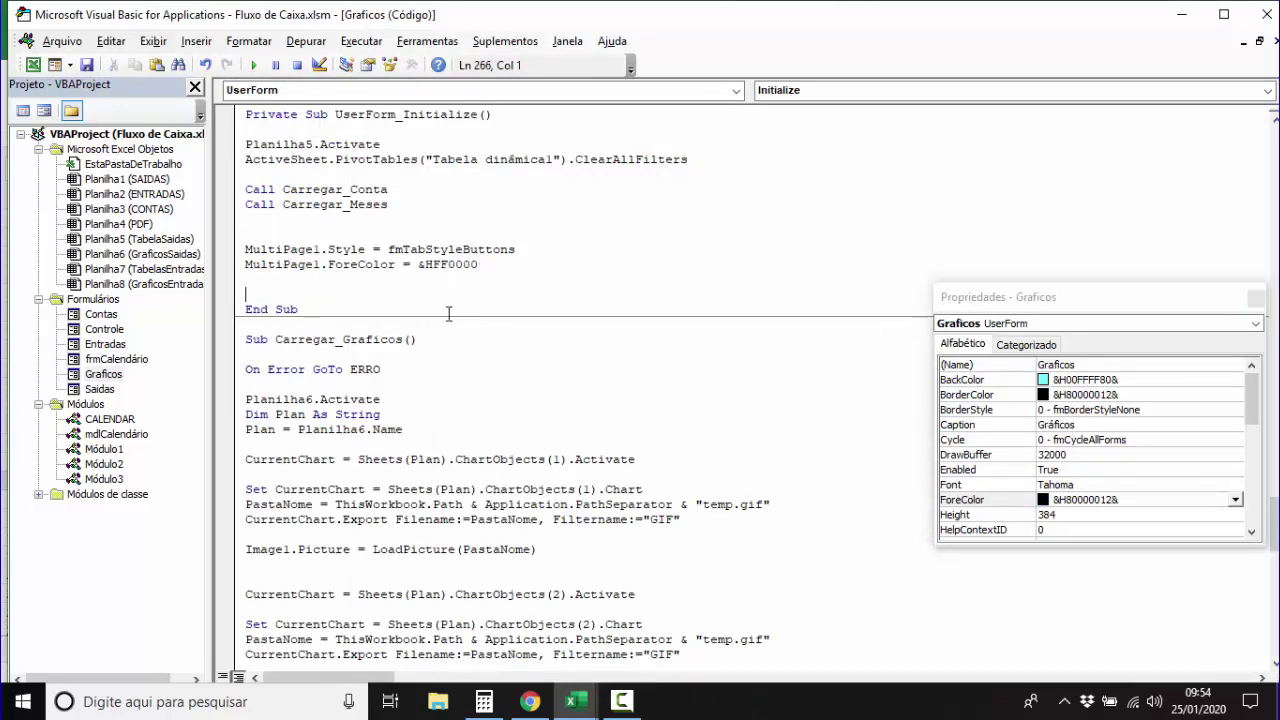
double_click(110, 375)
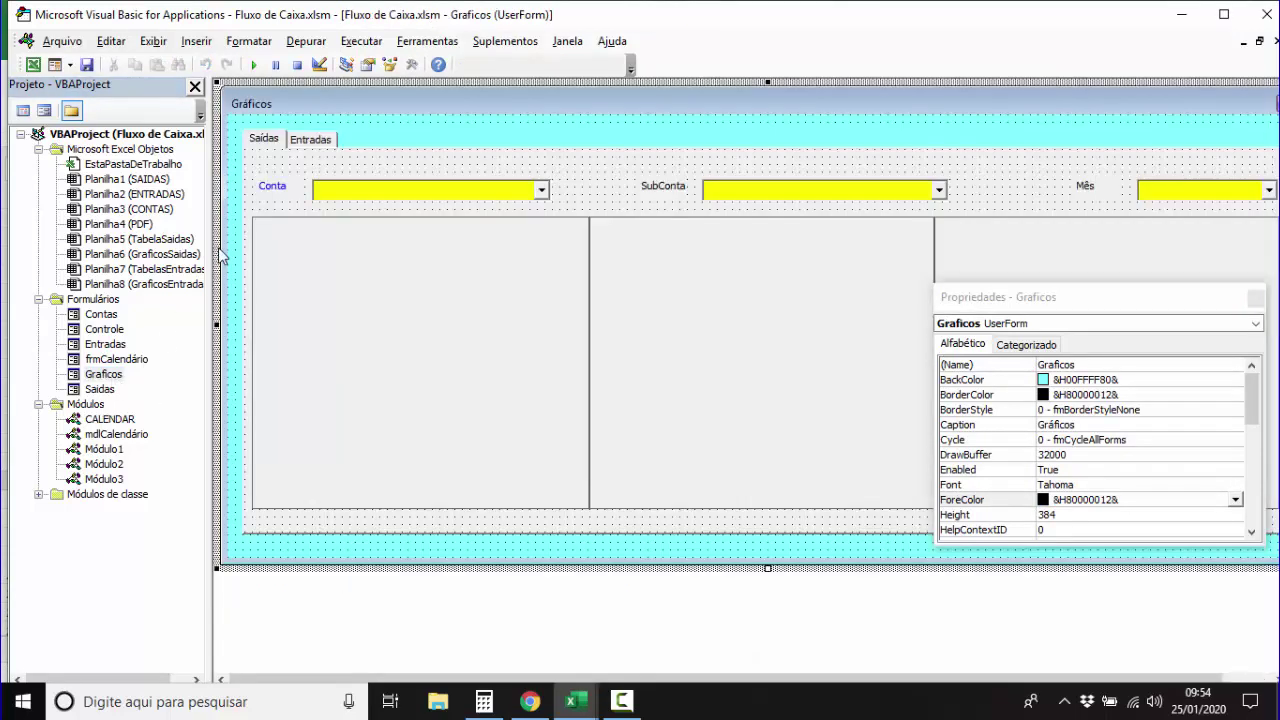
left_click(253, 67)
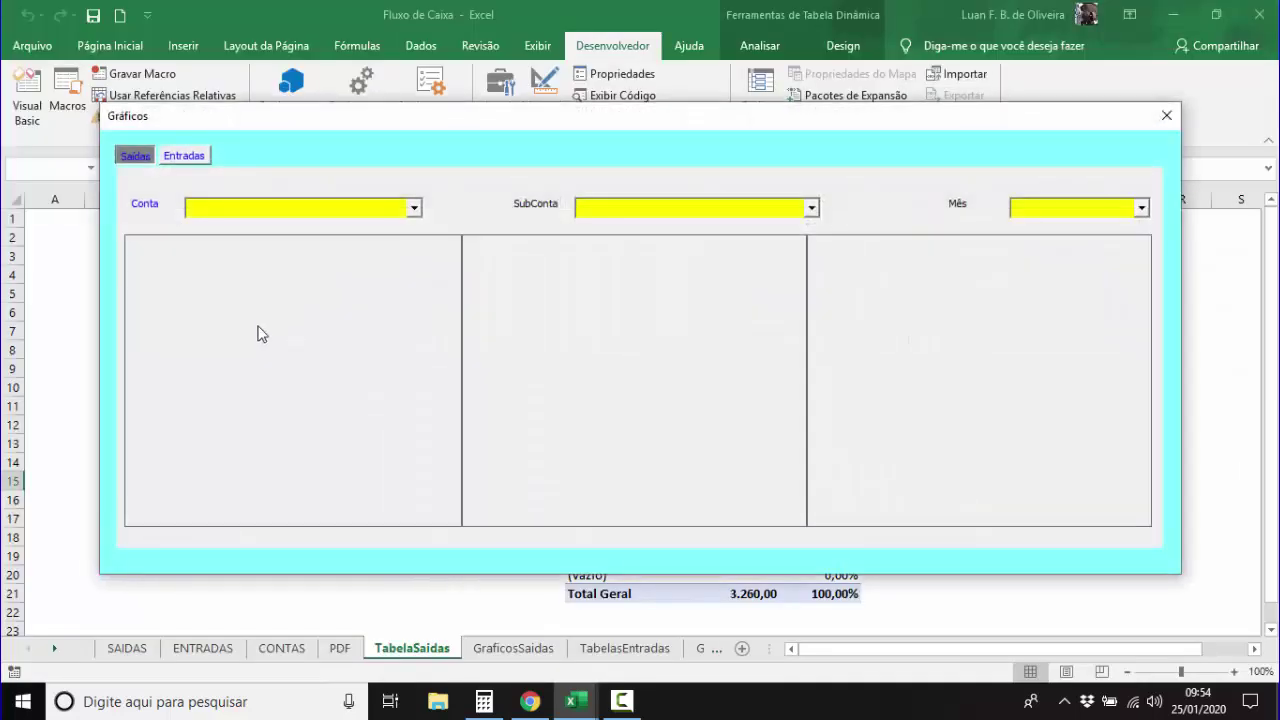
left_click(182, 160)
left_click(148, 158)
left_click(181, 160)
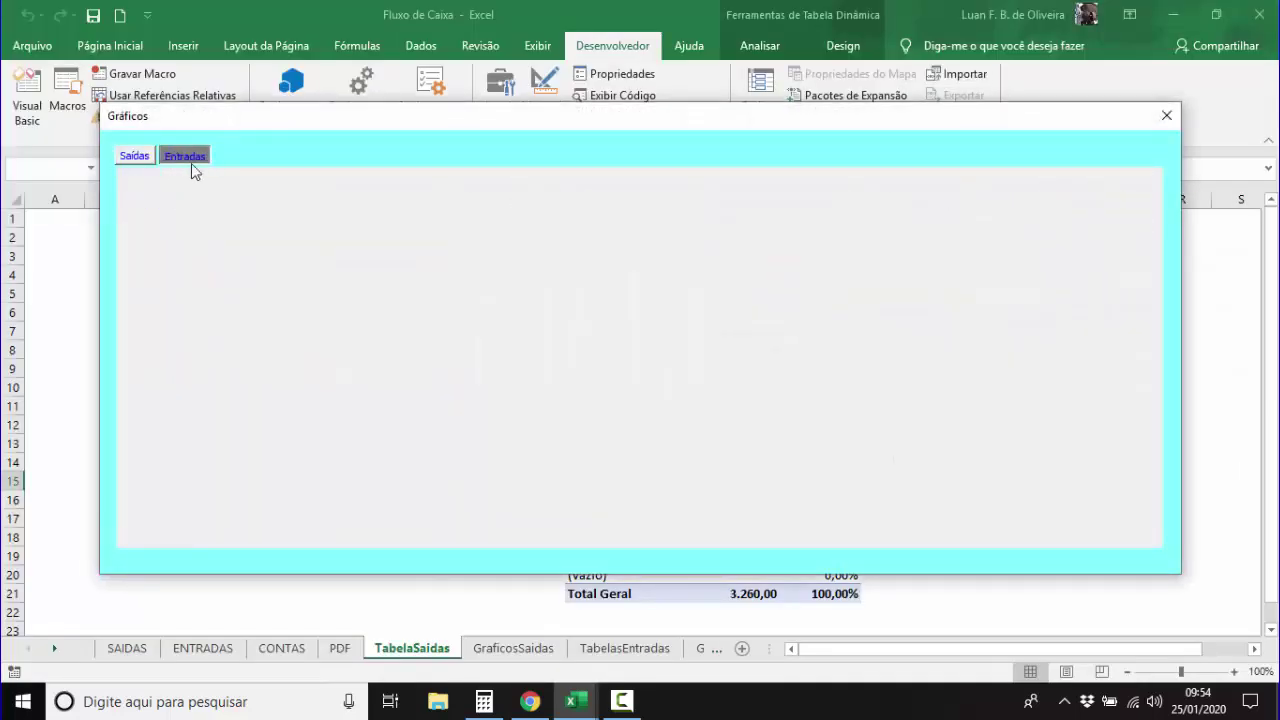
left_click(148, 160)
left_click(190, 160)
left_click(145, 160)
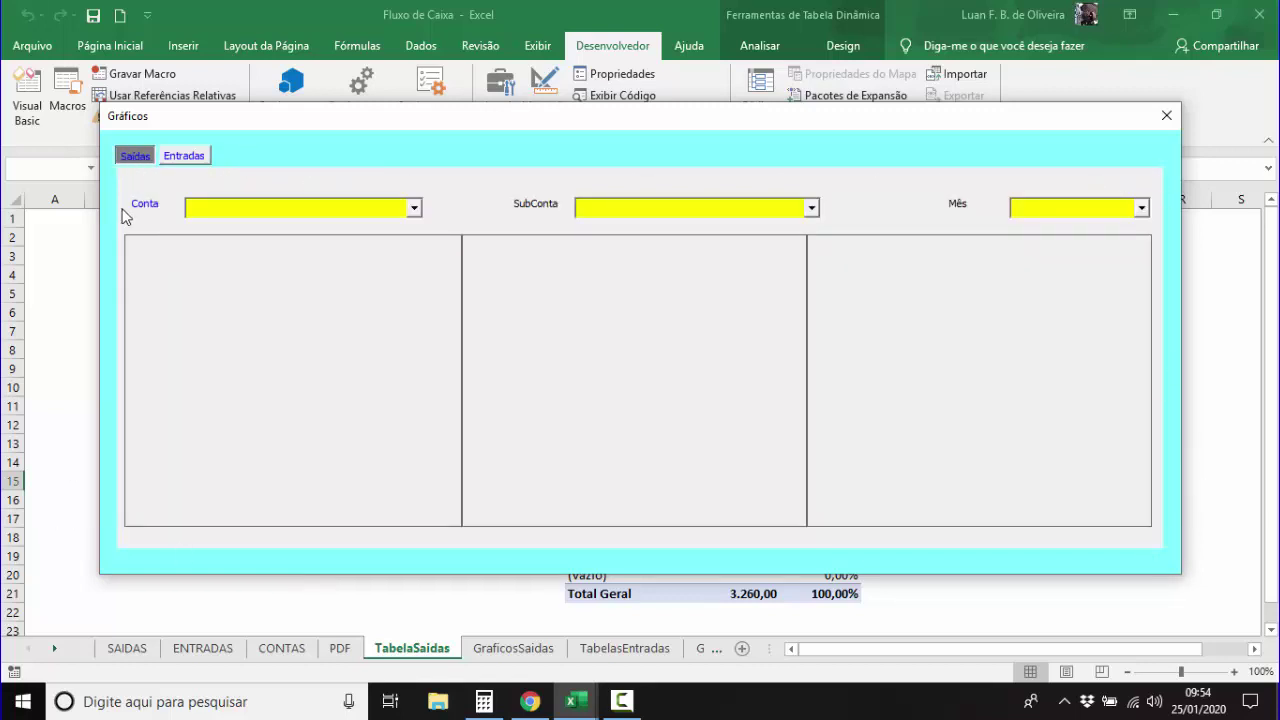
left_click(1168, 116)
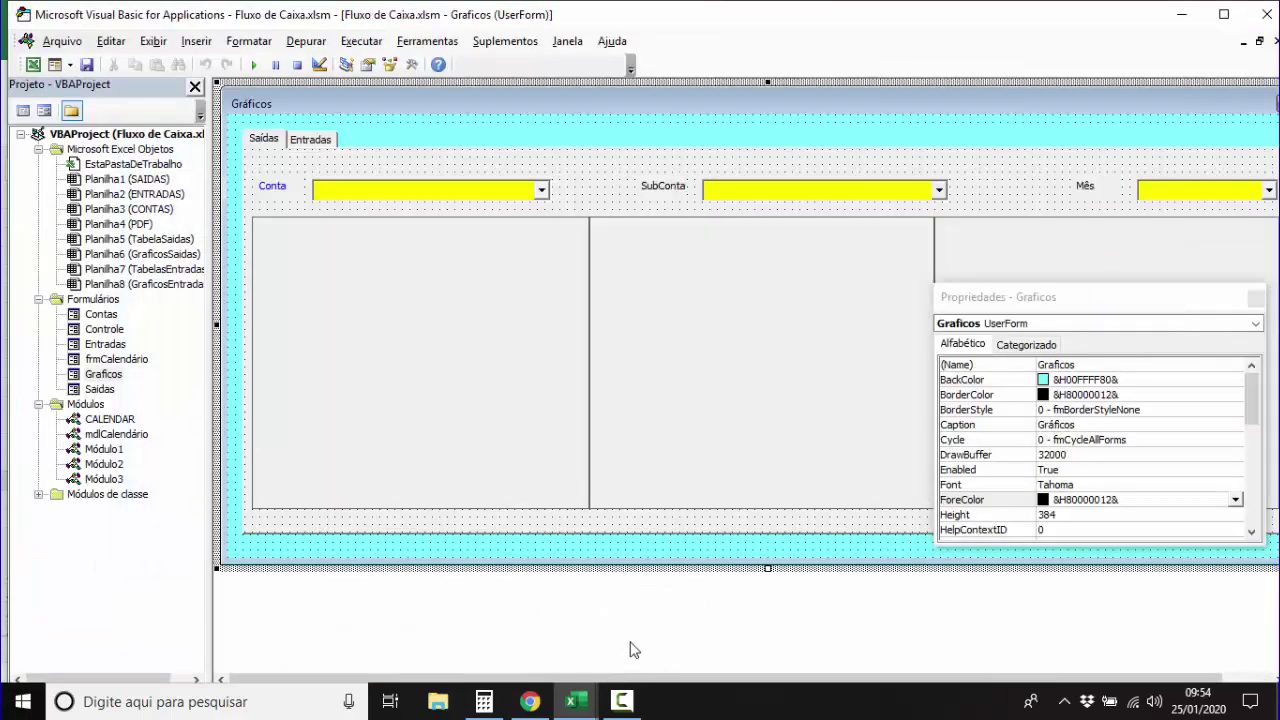
Set the Conta label's ForeColor to dark green &H00004000& and copy the colour code.
left_click(265, 197)
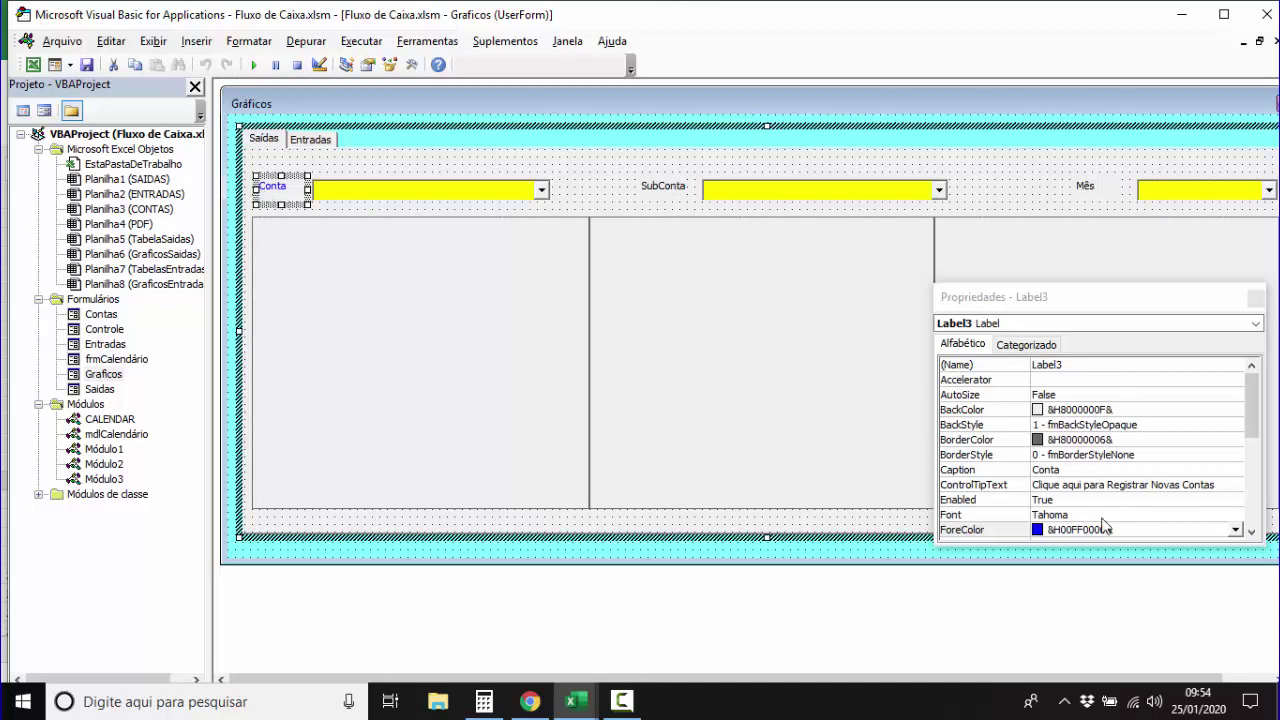
left_click(1256, 299)
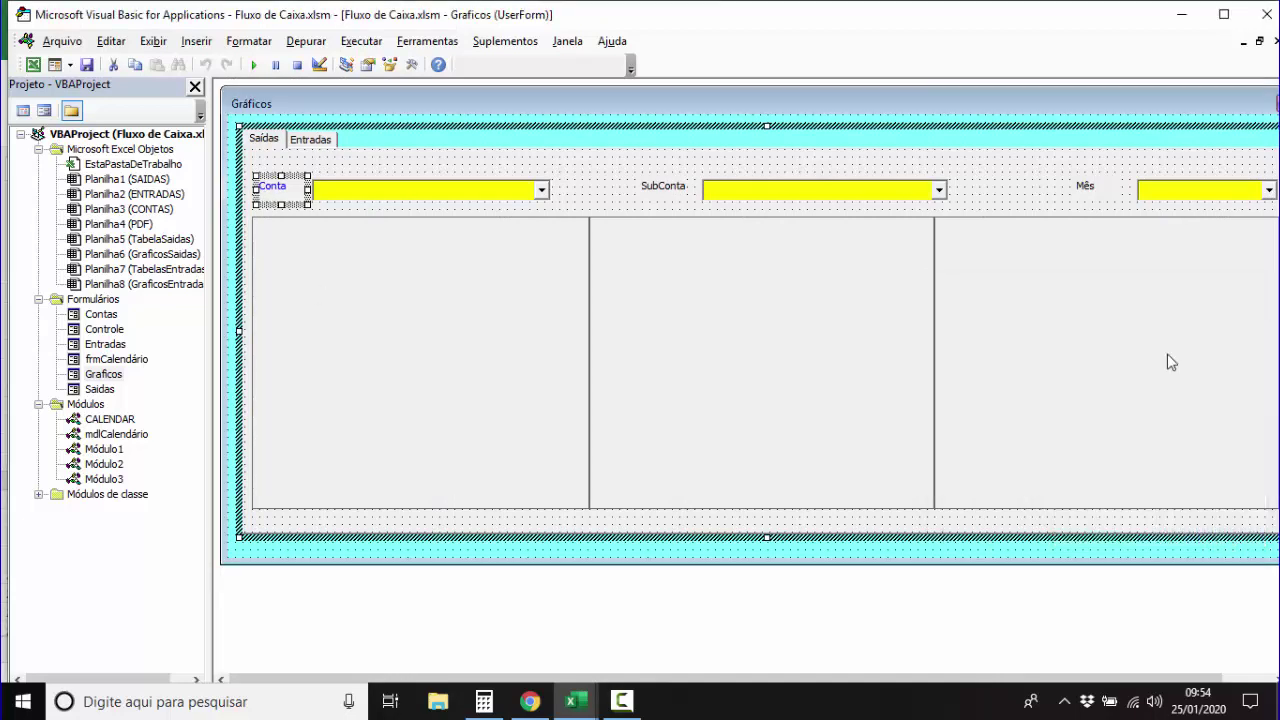
right_click(286, 194)
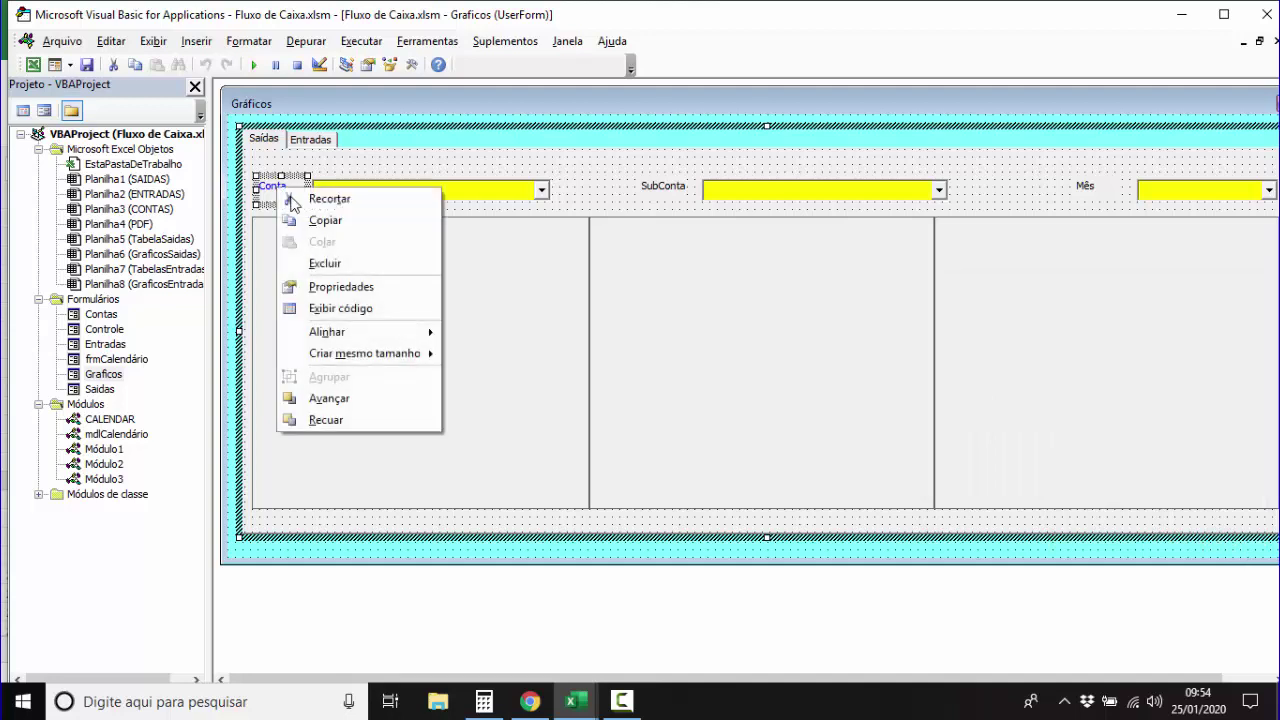
left_click(336, 286)
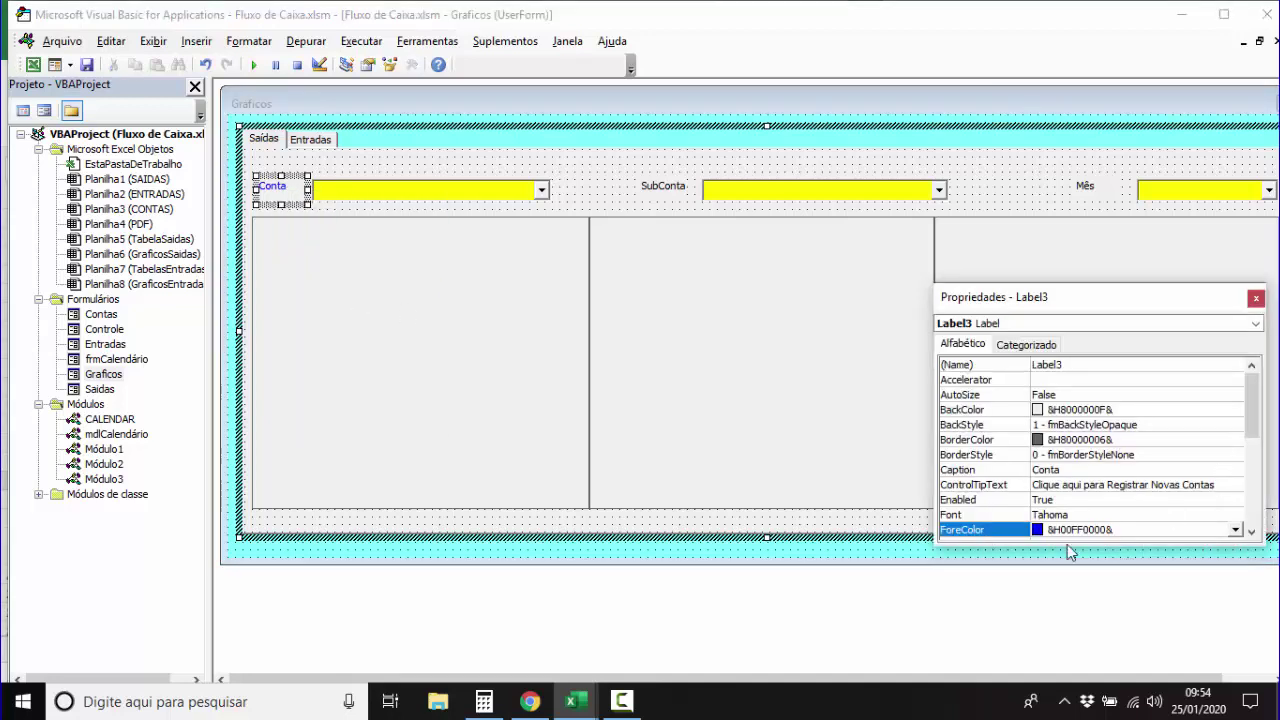
left_click(1234, 531)
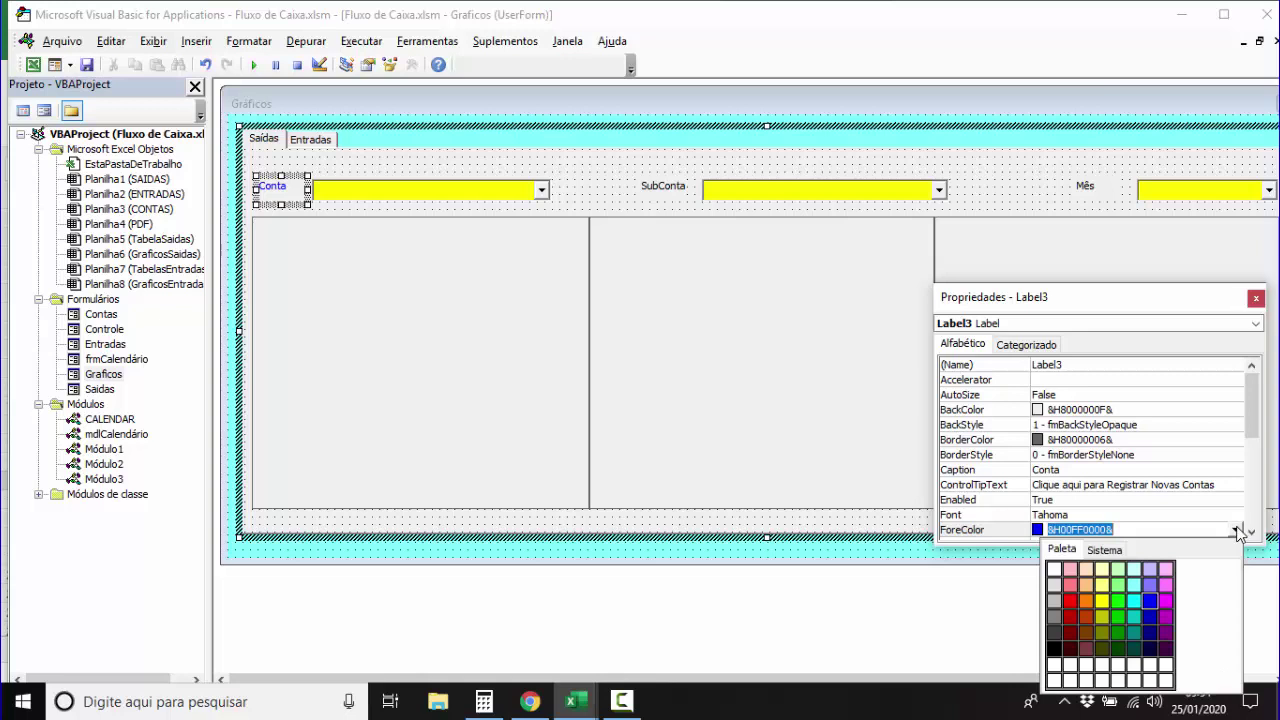
left_click(1118, 649)
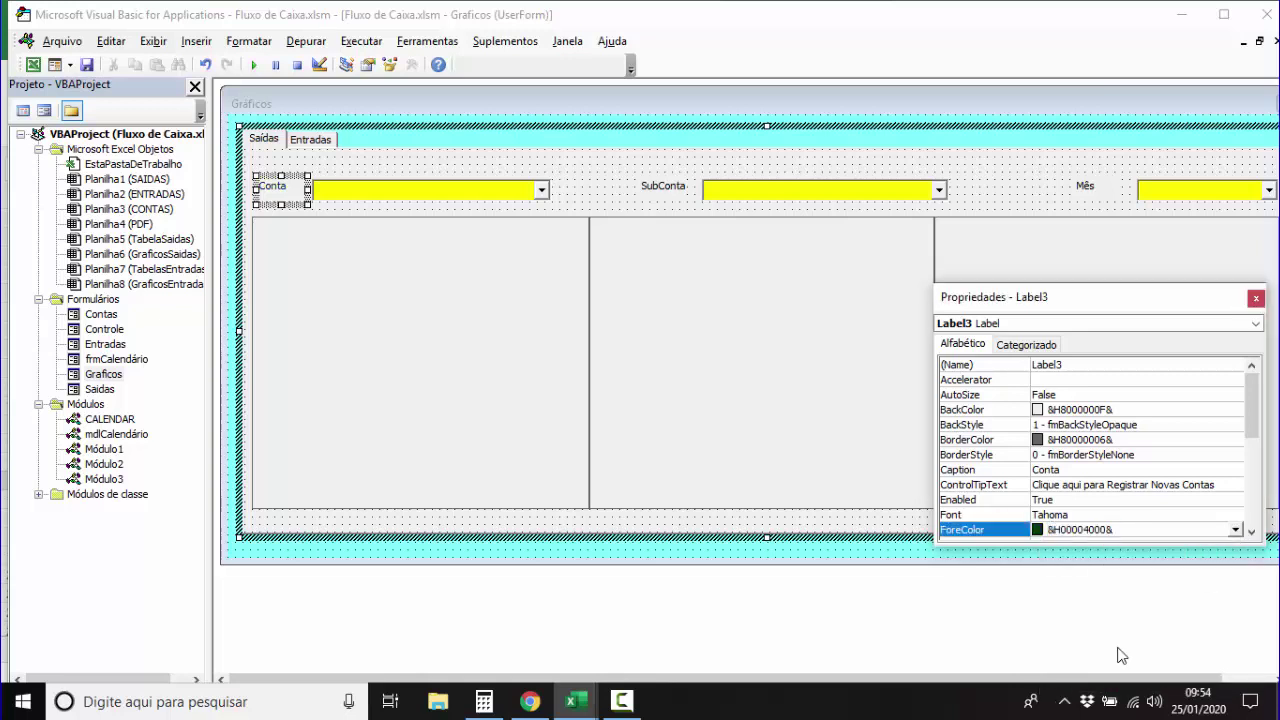
left_click(1119, 529)
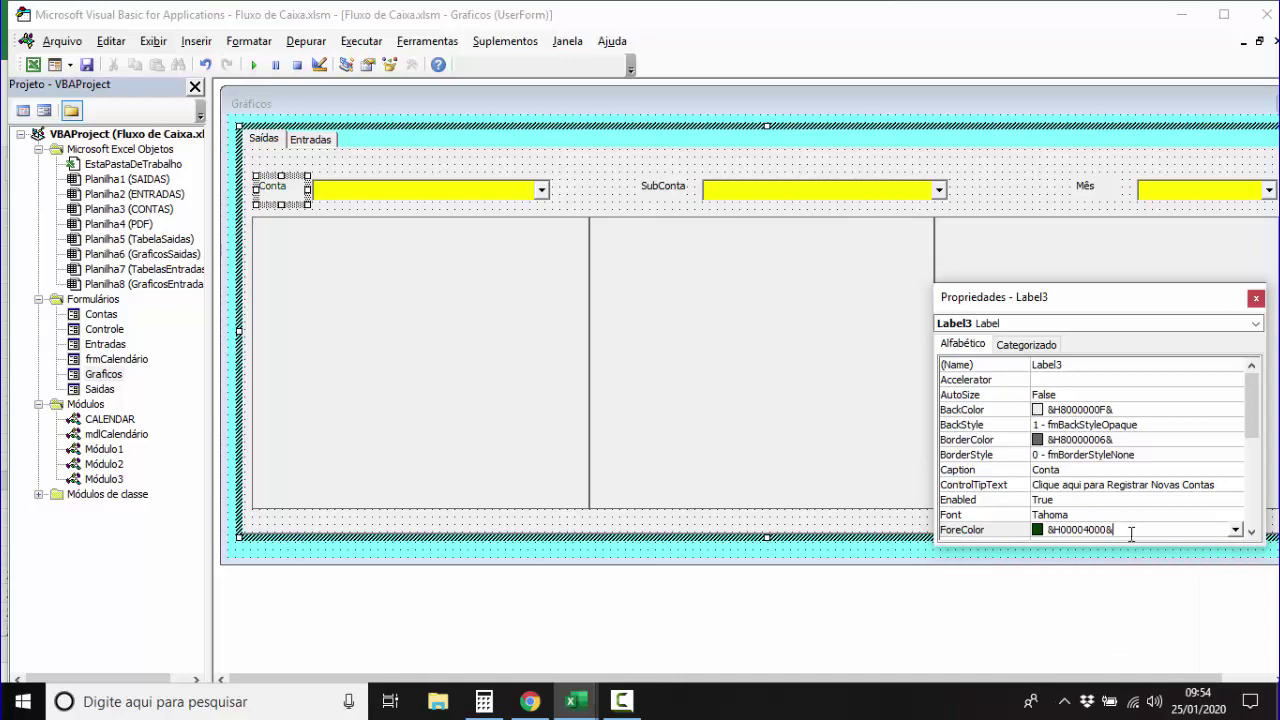
left_click_drag(1126, 527, 994, 522)
key("ctrl+c")
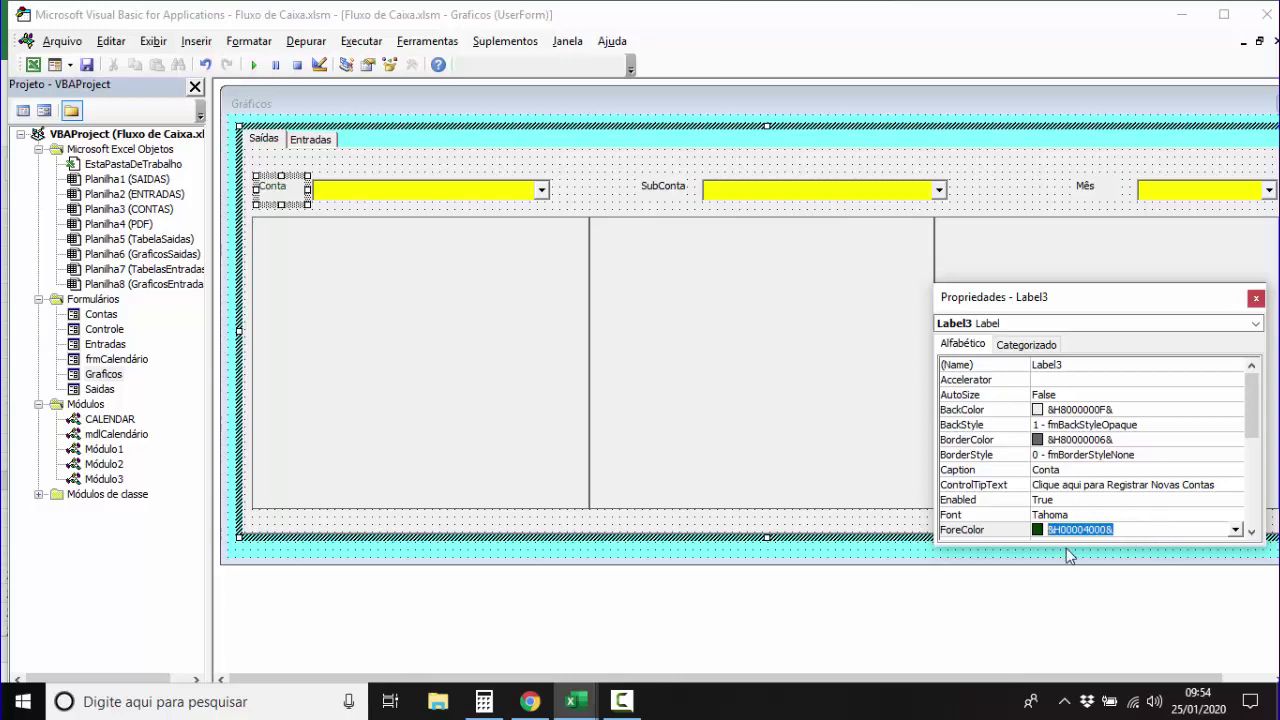
Start a new MultiPage1 line before End Sub in the Graficos form's Initialize code.
left_click(380, 546)
key("F7")
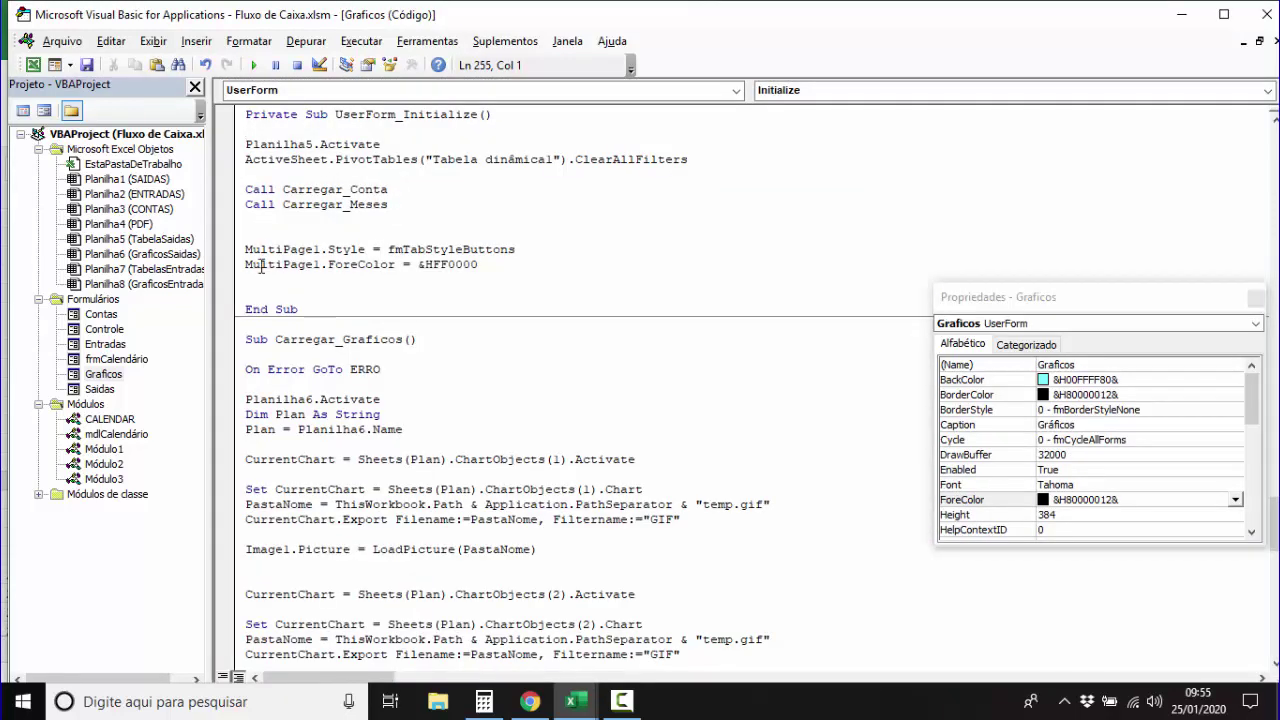
left_click(252, 279)
type("ultip")
key("ctrl+space")
Complete the line as MultiPage1.BackColor = &H00004000&, save, and reopen the Graficos designer.
type(".b")
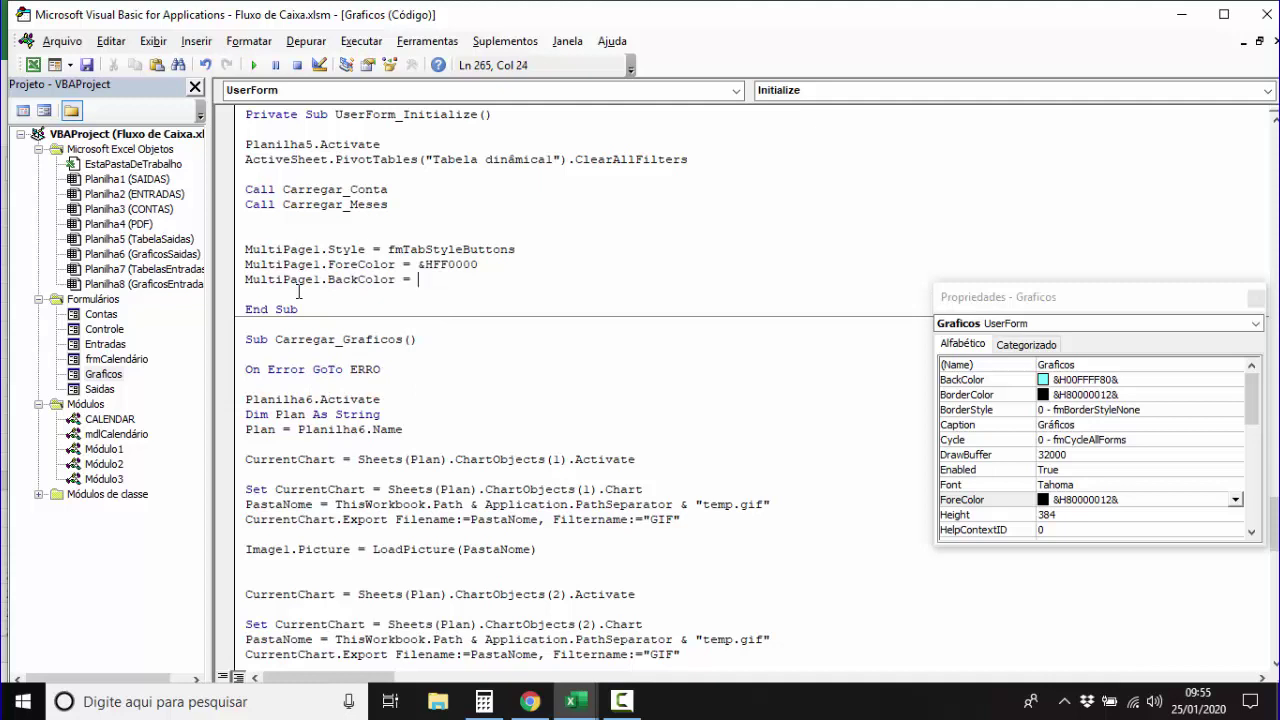
key("ctrl+v")
key("Return")
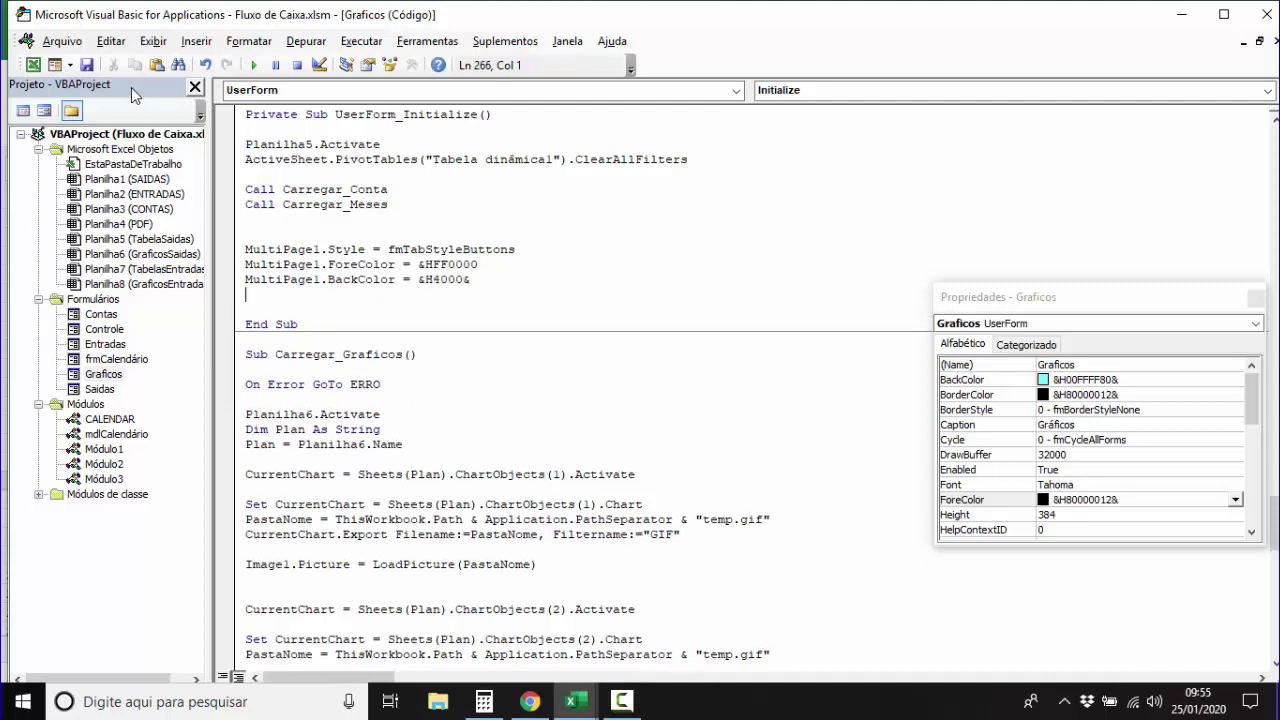
left_click(87, 64)
double_click(104, 374)
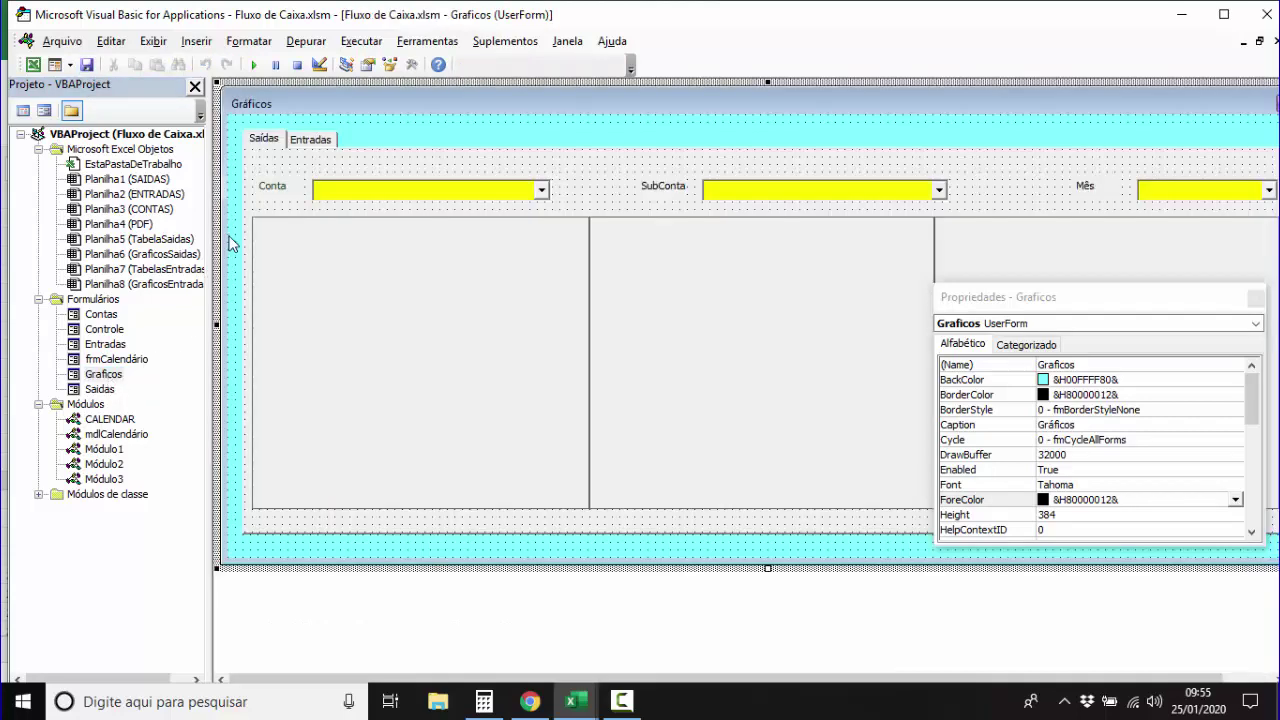
Run the Gráficos form, flip between Entradas and Saídas, and filter the pie charts to month 'set'.
left_click(253, 64)
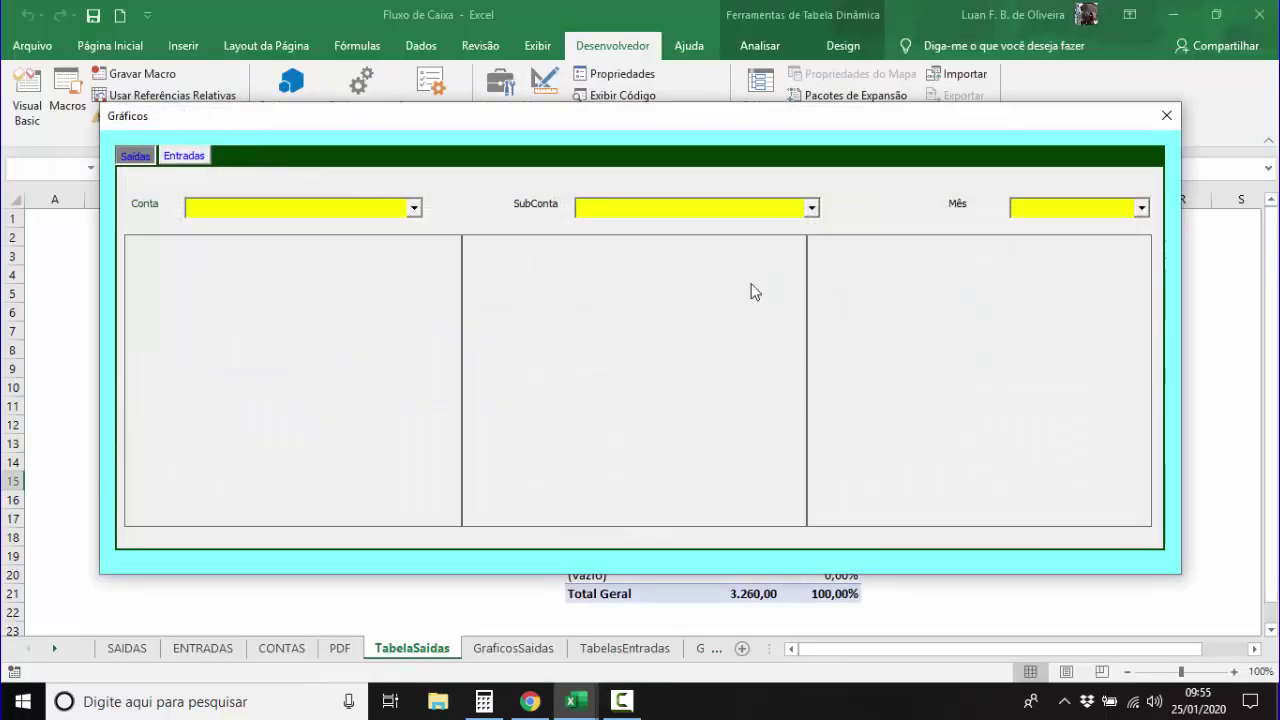
left_click(197, 168)
left_click(130, 164)
left_click(1141, 207)
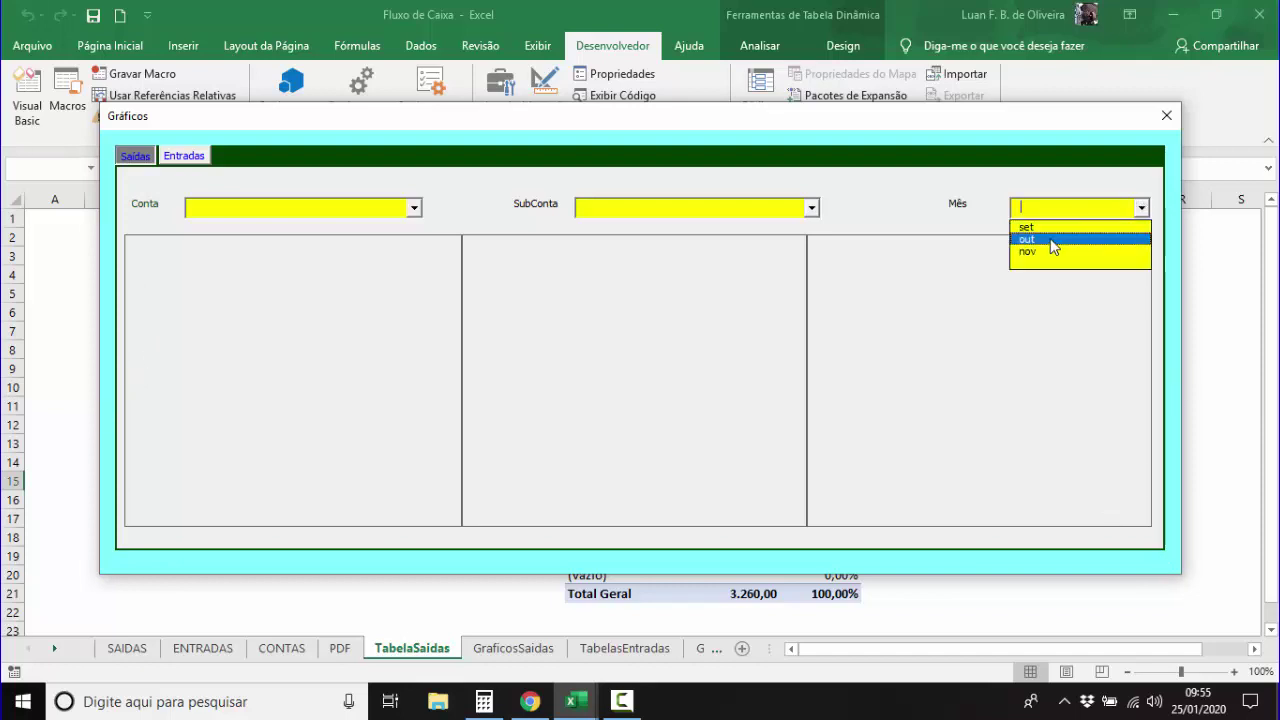
left_click(1045, 228)
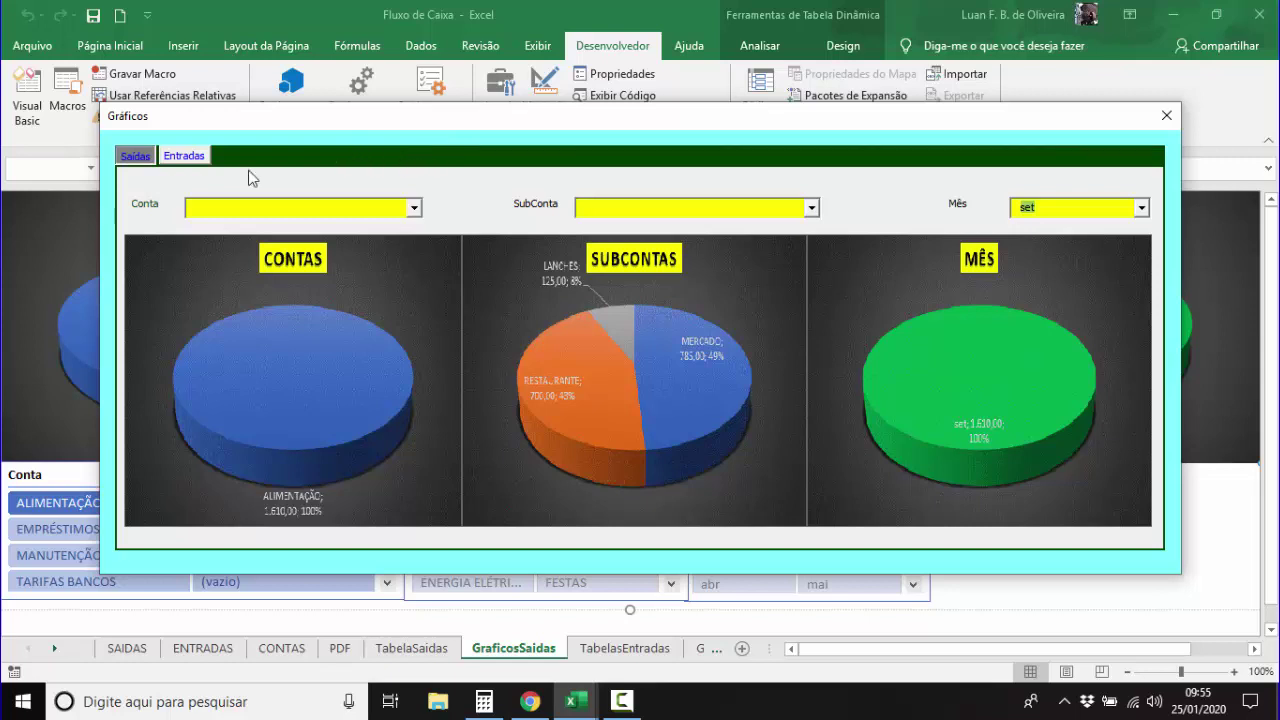
Switch between the Entradas and Saídas tabs several times to check the dark green button tabs.
left_click(186, 157)
left_click(136, 158)
left_click(192, 166)
left_click(146, 166)
left_click(205, 160)
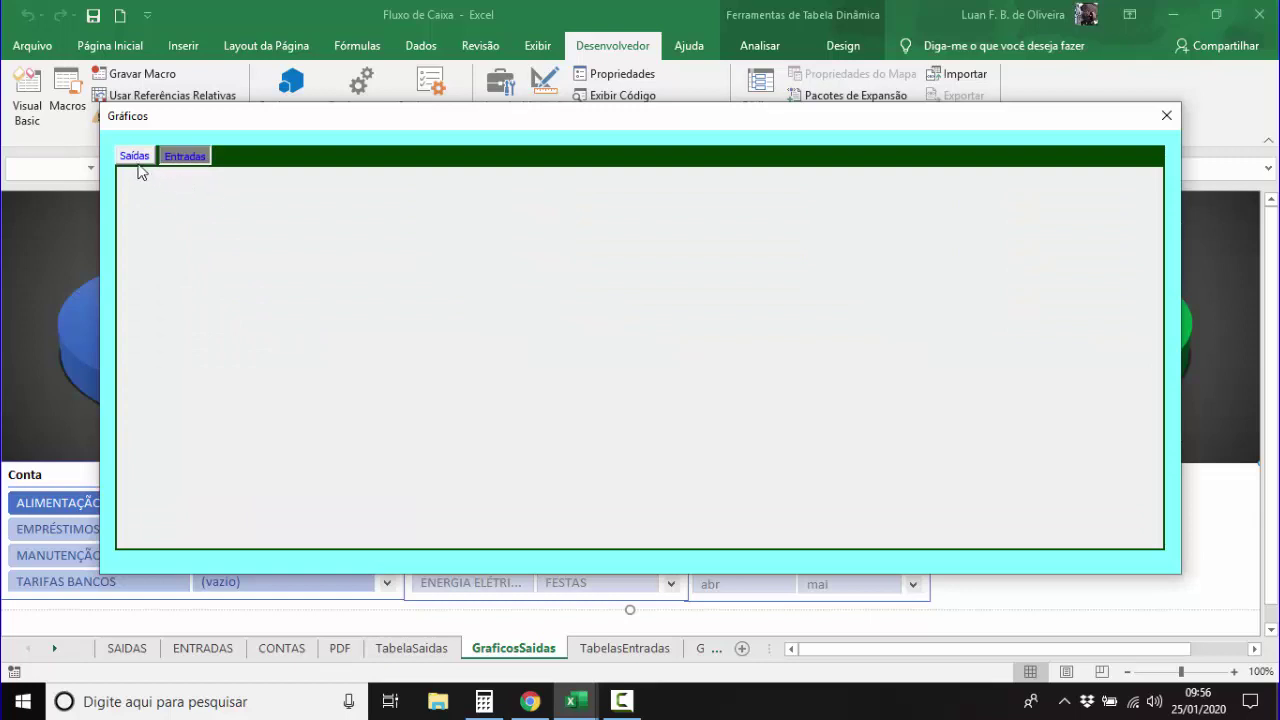
left_click(137, 162)
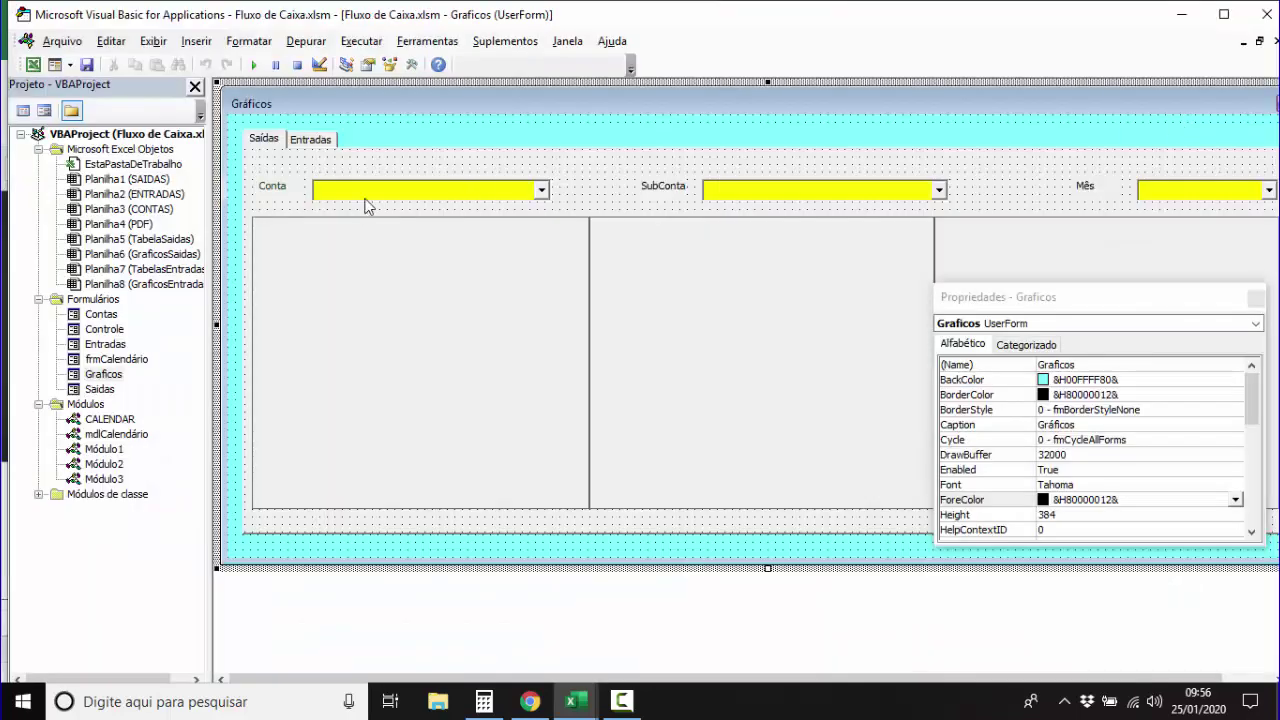
Copy the three MultiPage1 lines from Graficos' Initialize into Controle's UserForm_Initialize.
key("F7")
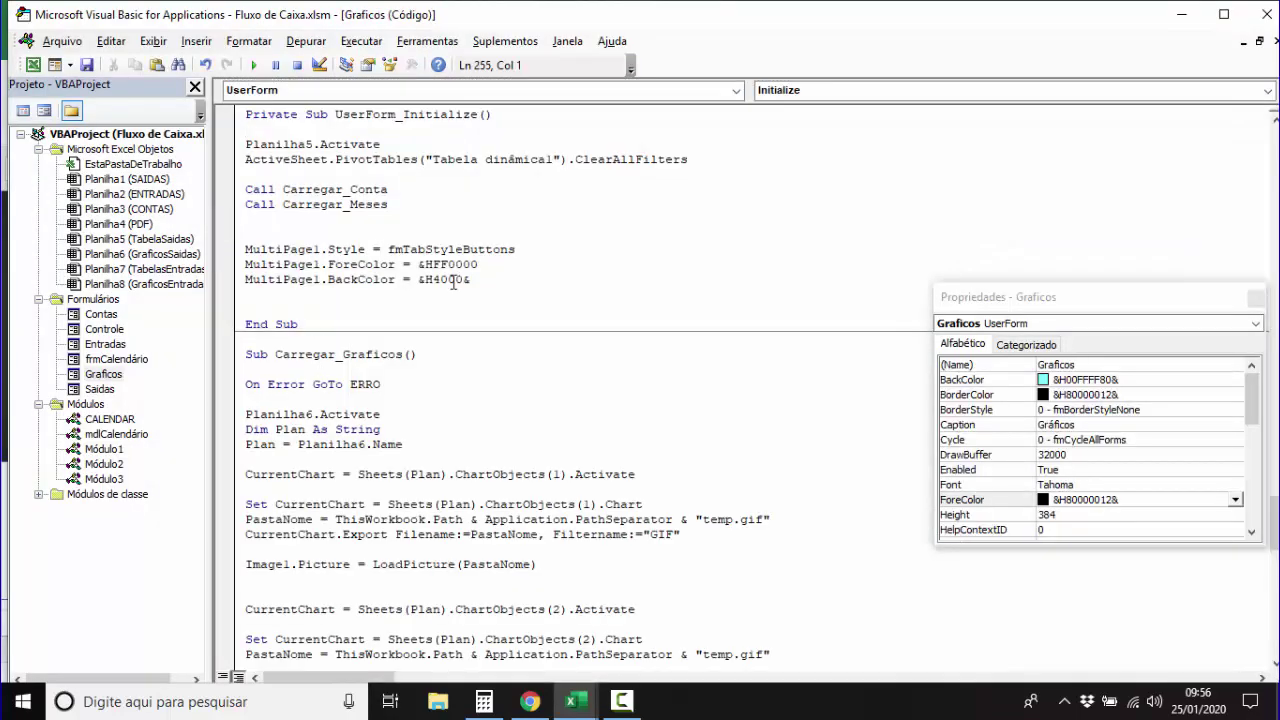
left_click_drag(497, 283, 238, 250)
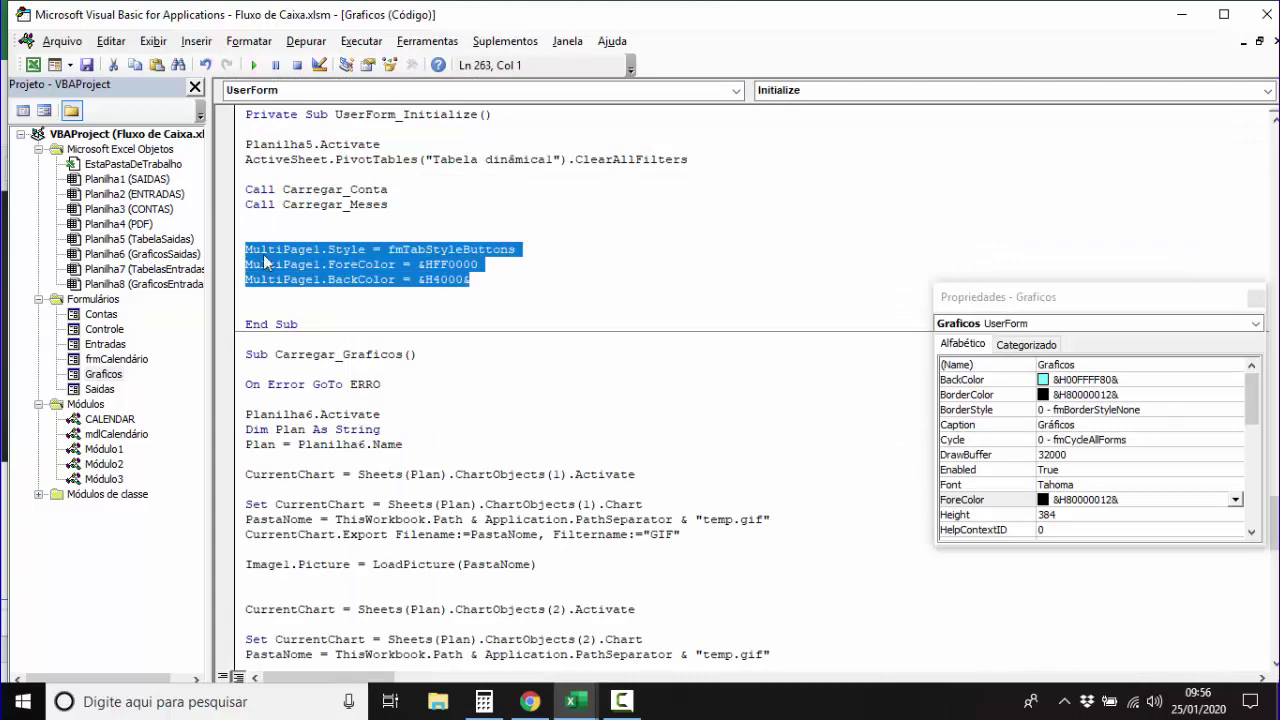
left_click(105, 332)
double_click(105, 330)
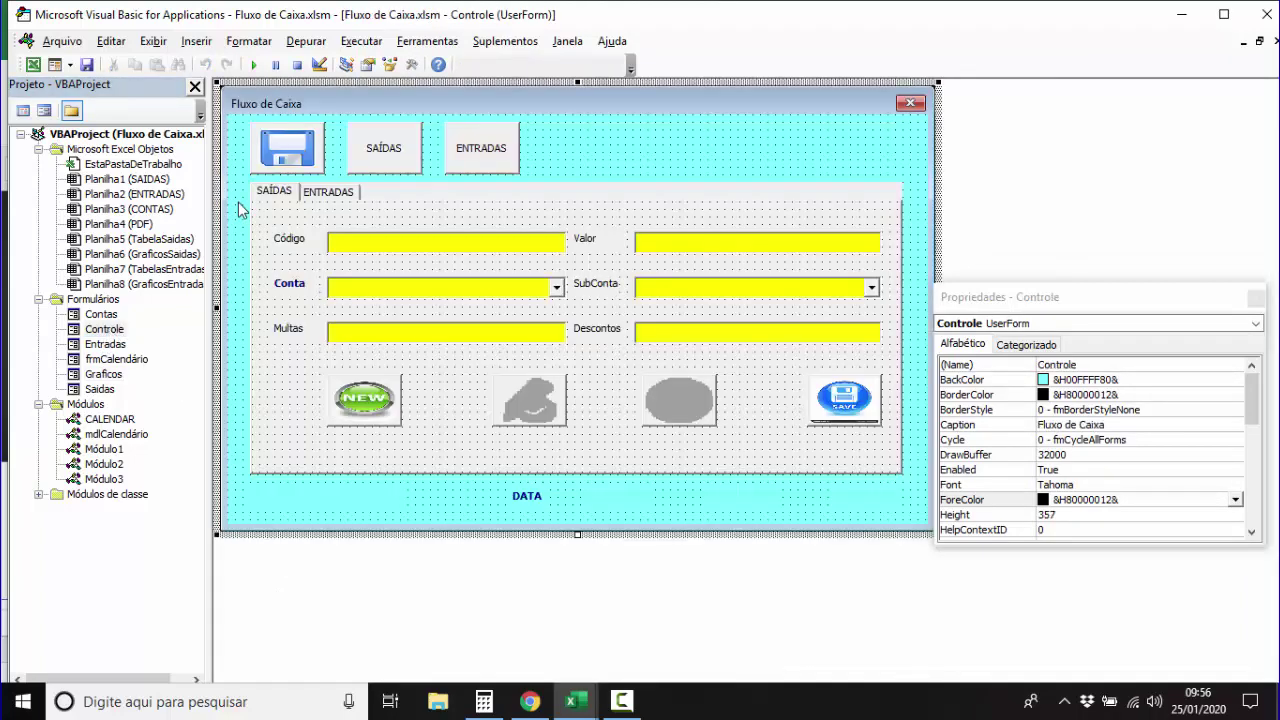
key("F7")
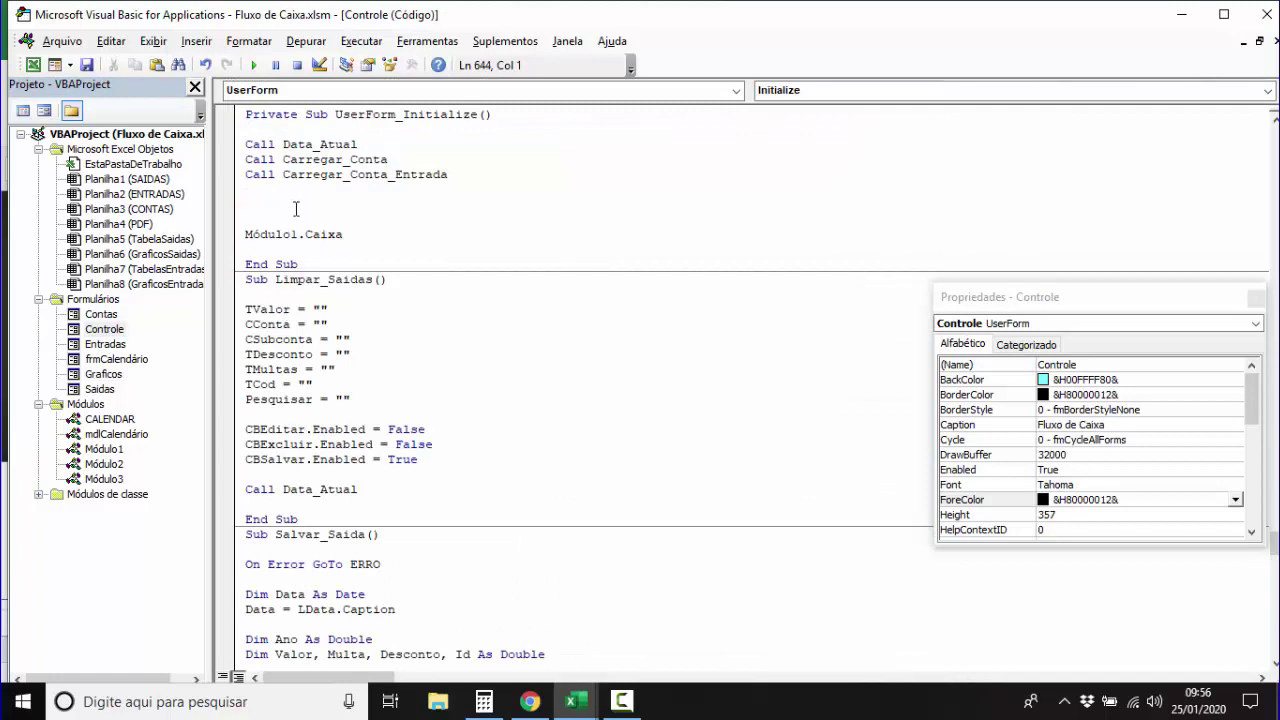
type("MultiPage1.Style = fmTabStyleButtons MultiPage1.ForeColor = &HFF0000 MultiPage1.BackColor = &H4000&")
Save the project and run the Controle form.
left_click(87, 65)
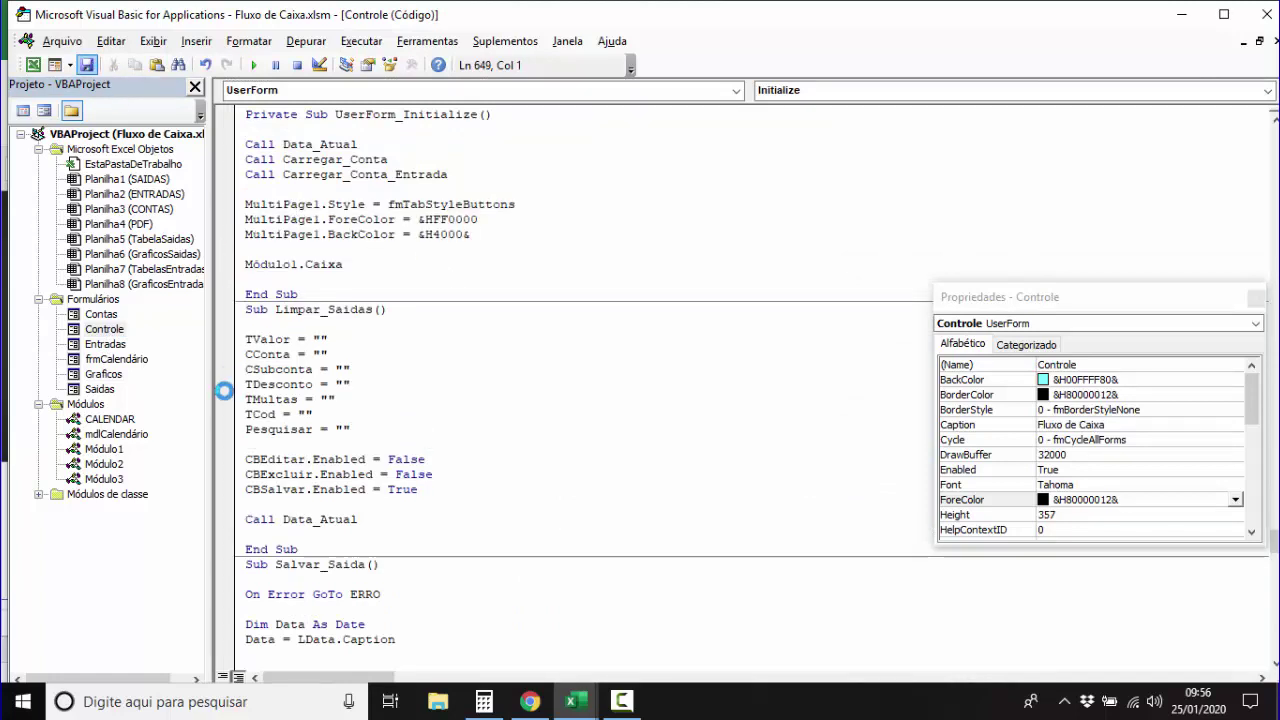
double_click(110, 331)
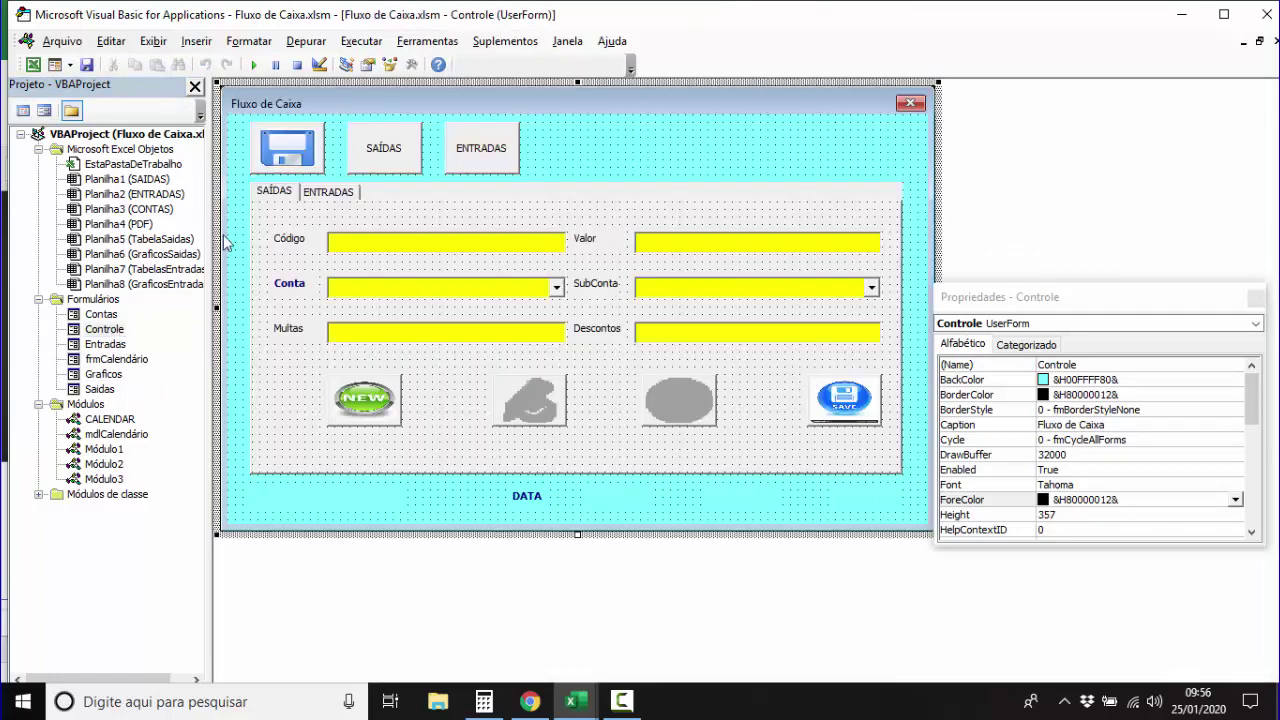
left_click(253, 64)
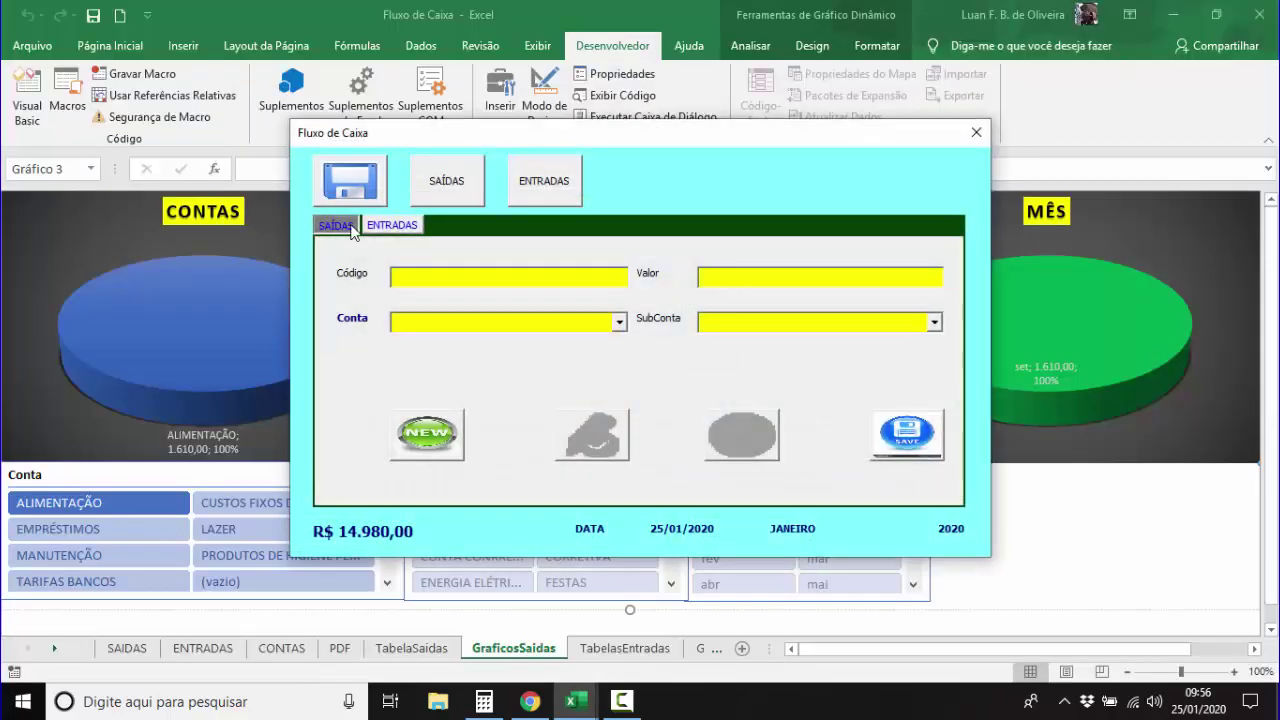
Flip between the ENTRADAS and SAÍDAS tabs of the running Fluxo de Caixa form, then close it.
left_click(400, 230)
left_click(338, 230)
left_click(398, 230)
left_click(337, 228)
left_click(390, 228)
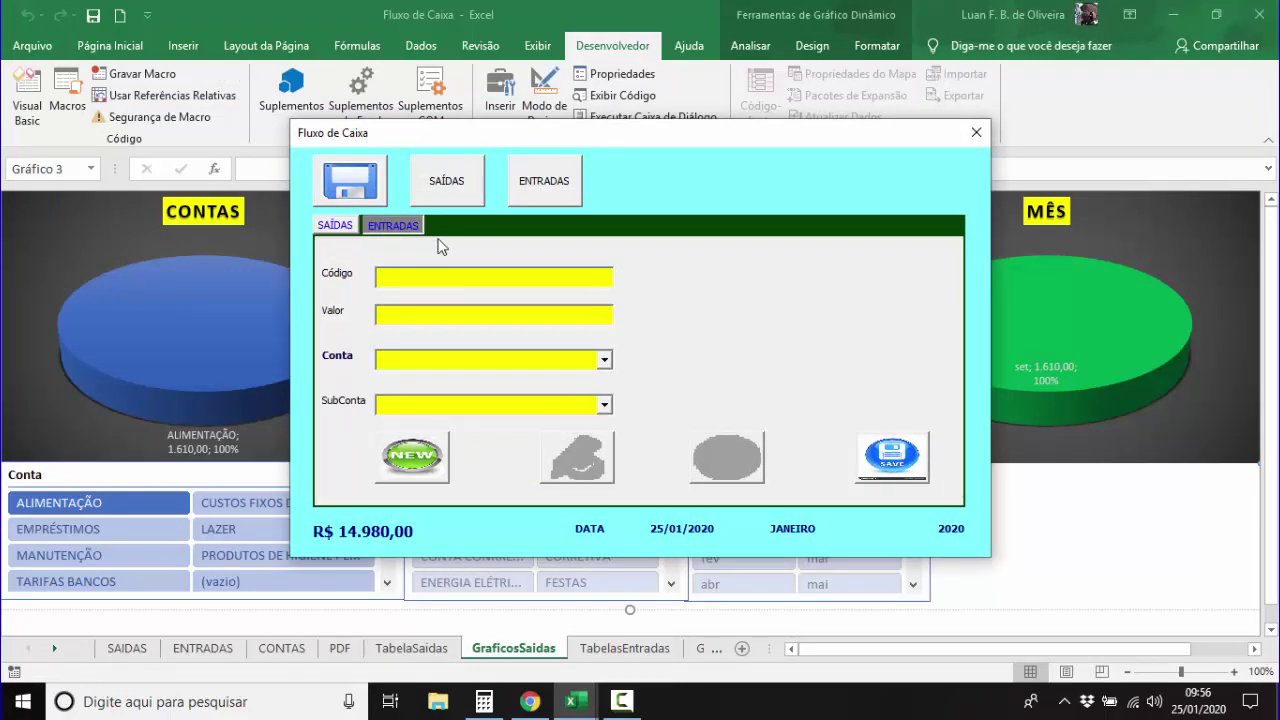
left_click(337, 229)
left_click(337, 228)
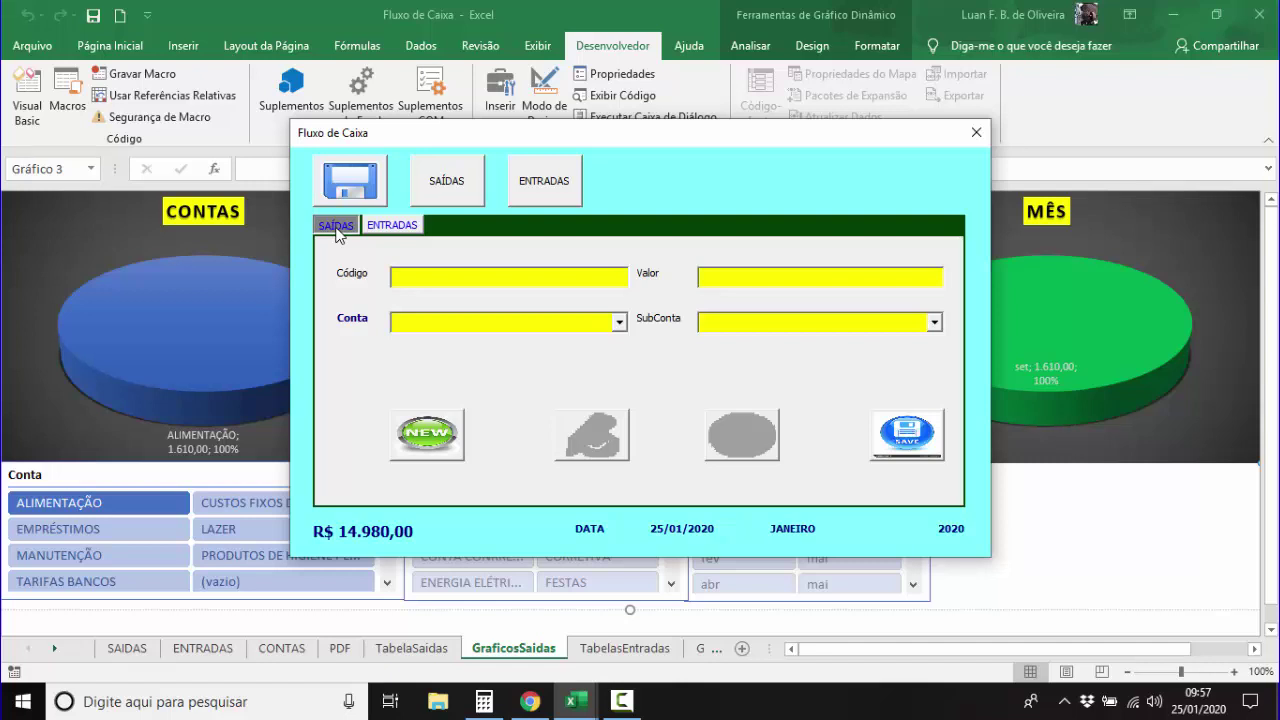
left_click(393, 227)
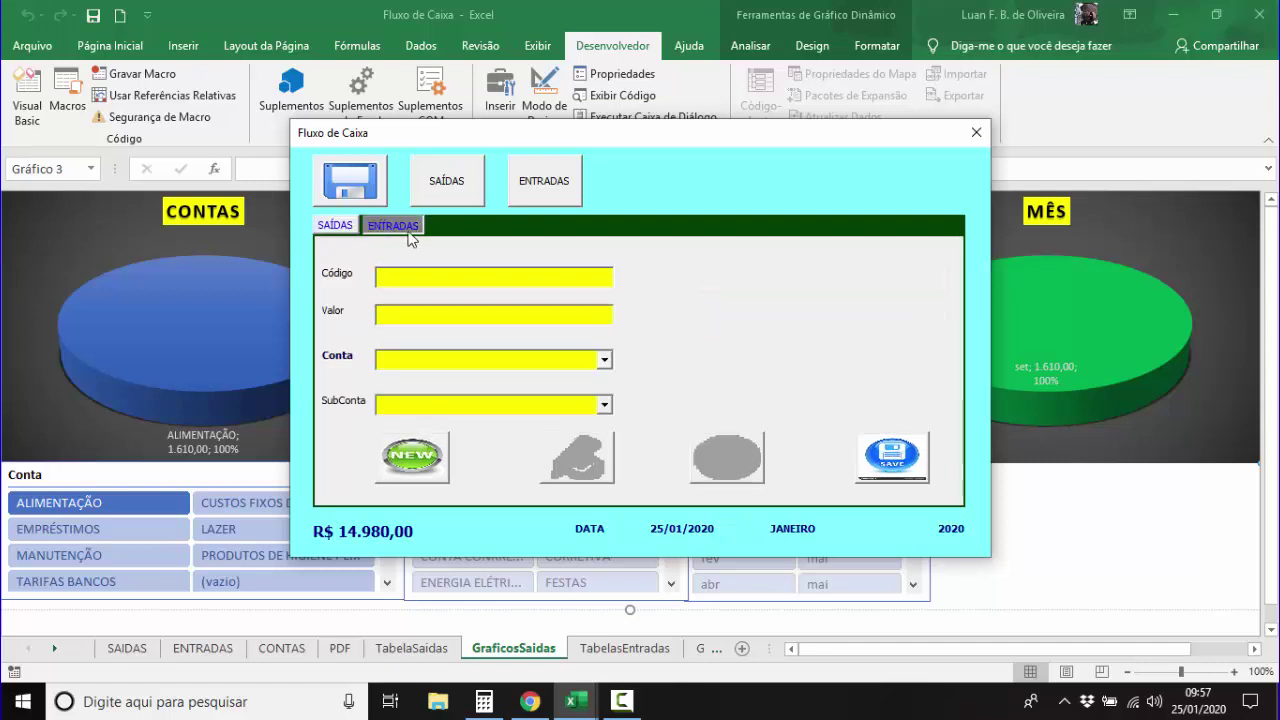
left_click(340, 228)
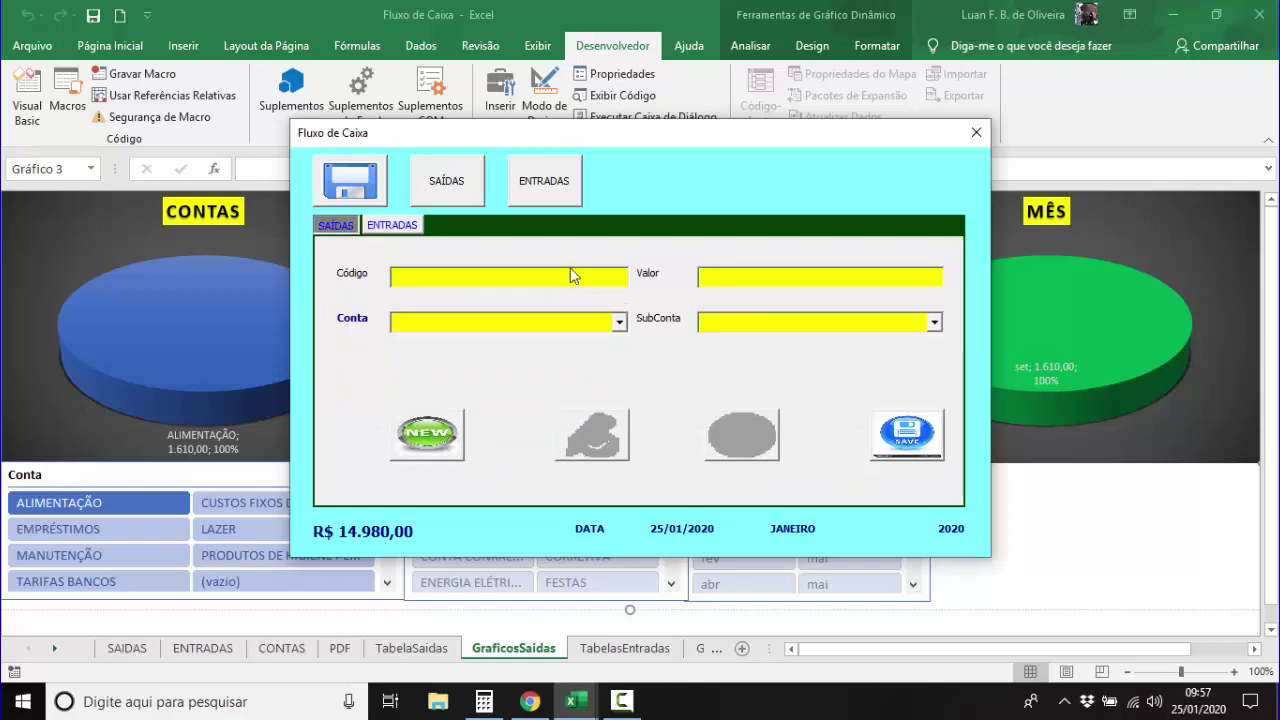
left_click(976, 132)
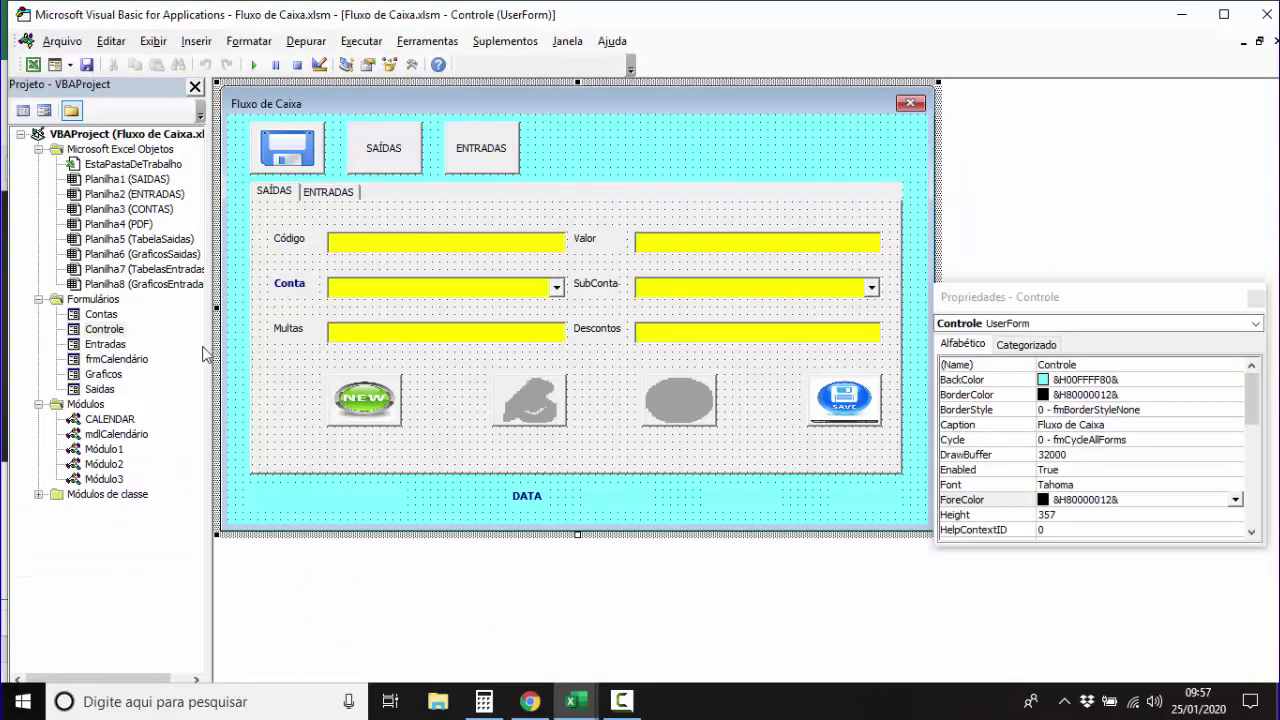
In the Graficos design, set the Conta label's ForeColor to black (&H80000008&) and run the form.
left_click(108, 375)
double_click(108, 375)
left_click(277, 194)
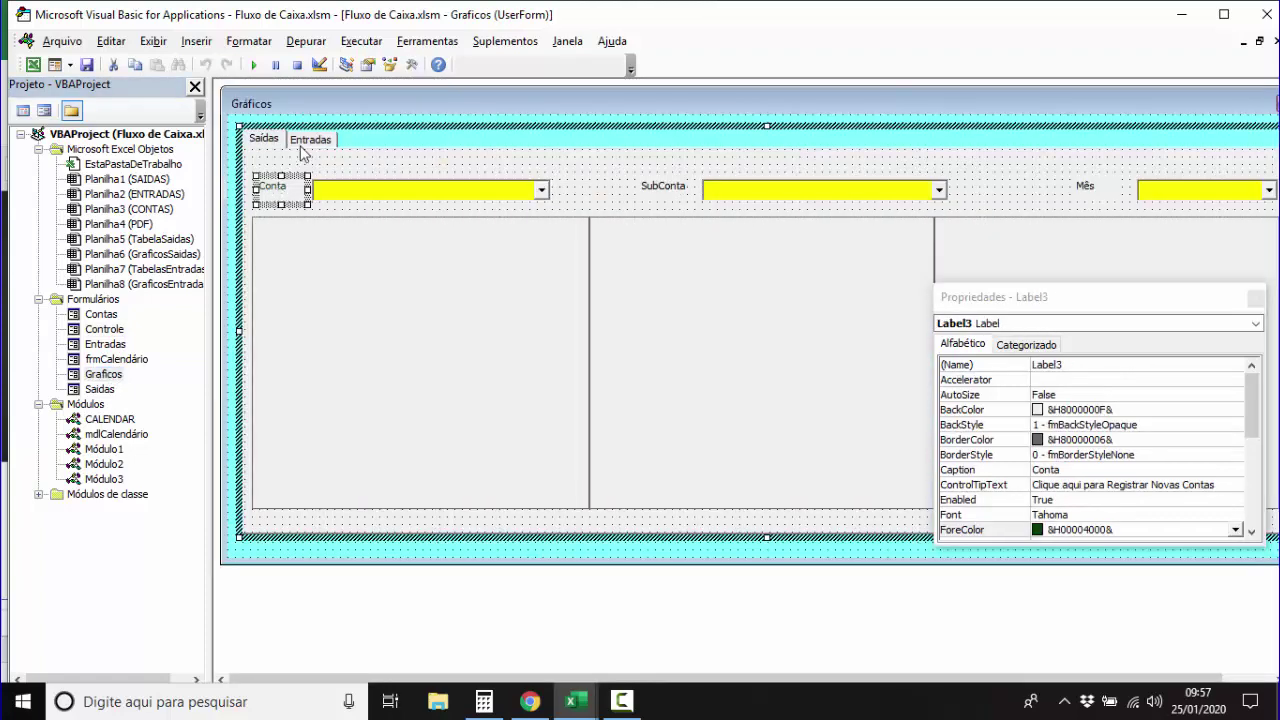
left_click(298, 146)
left_click(266, 141)
left_click(270, 190)
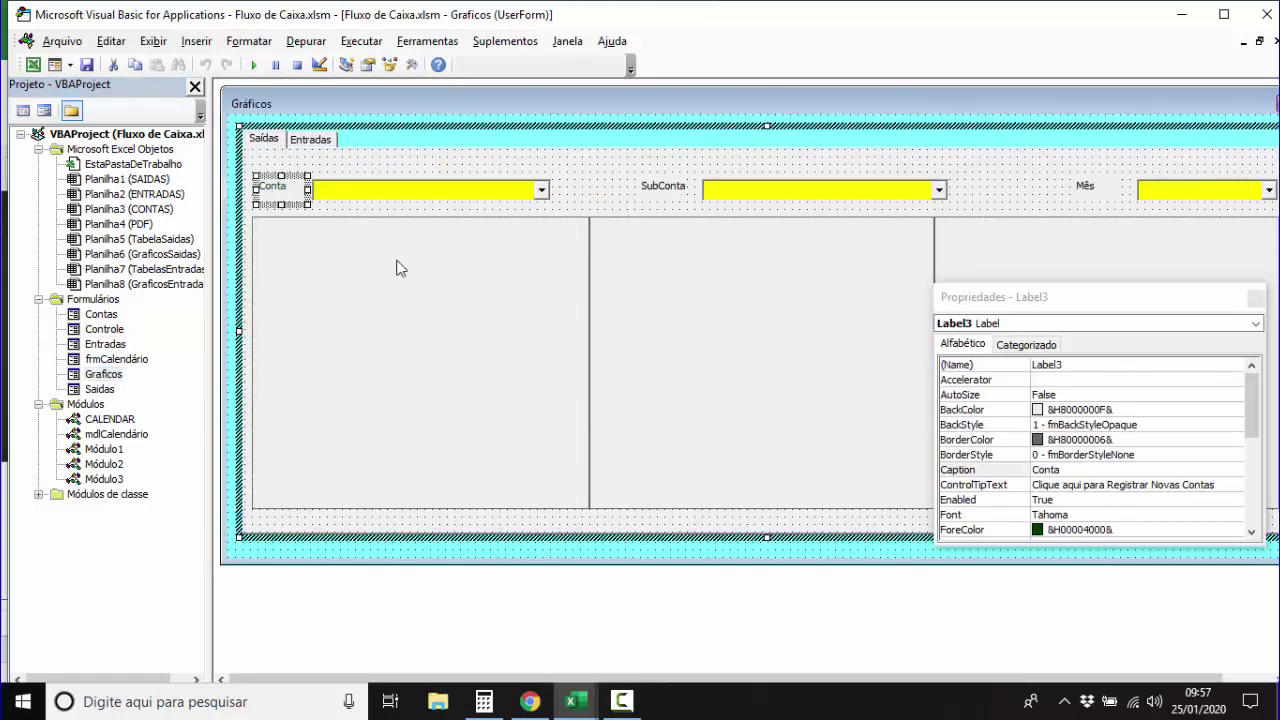
left_click(1000, 531)
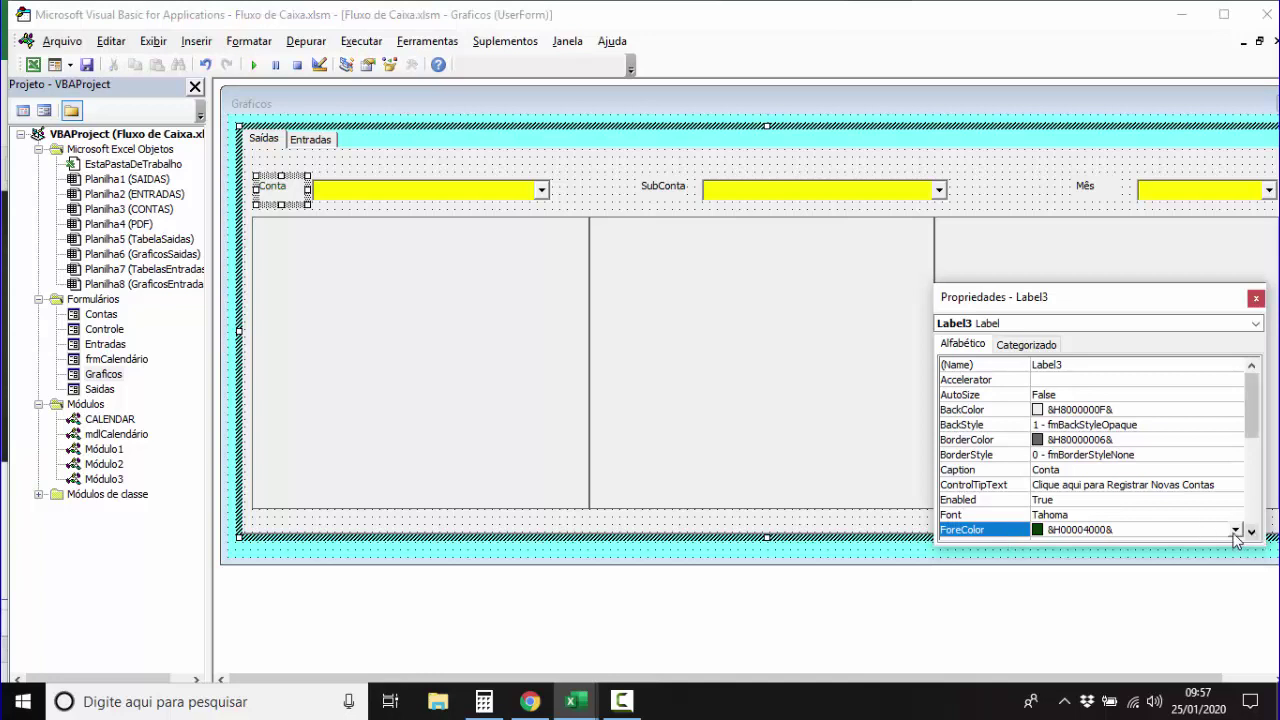
left_click(1236, 530)
left_click(1055, 655)
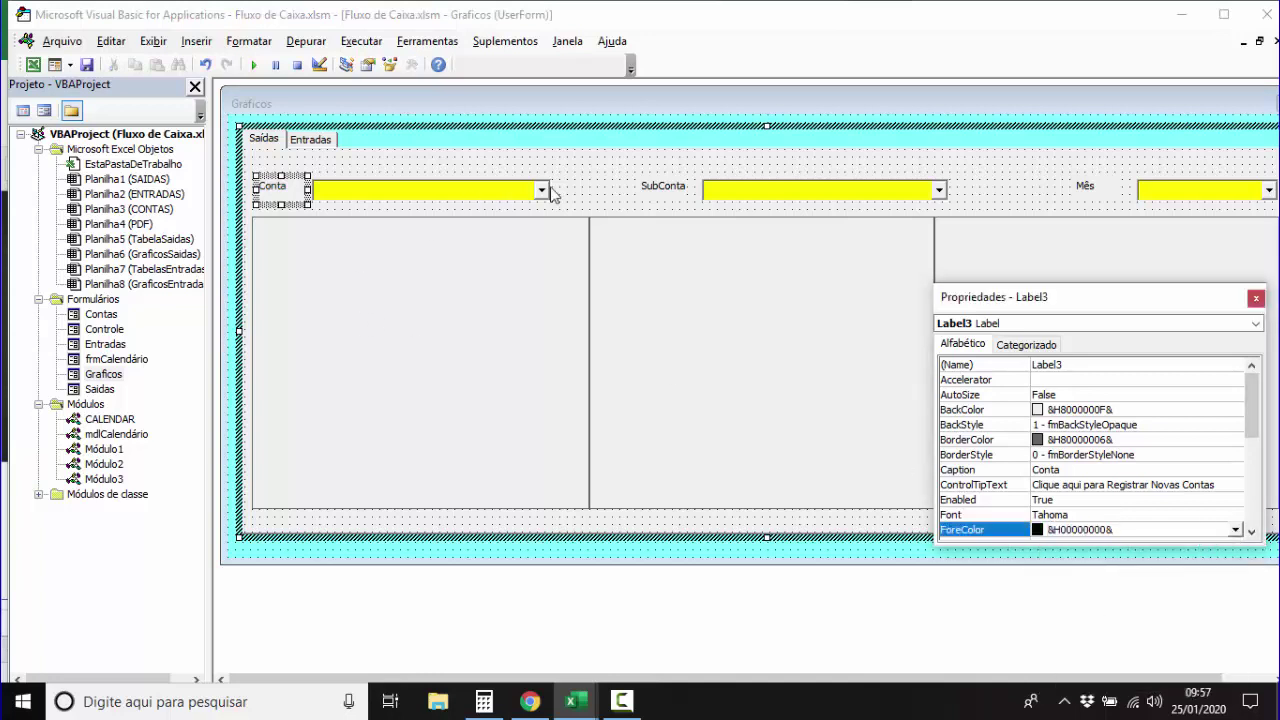
left_click(590, 192)
left_click(256, 66)
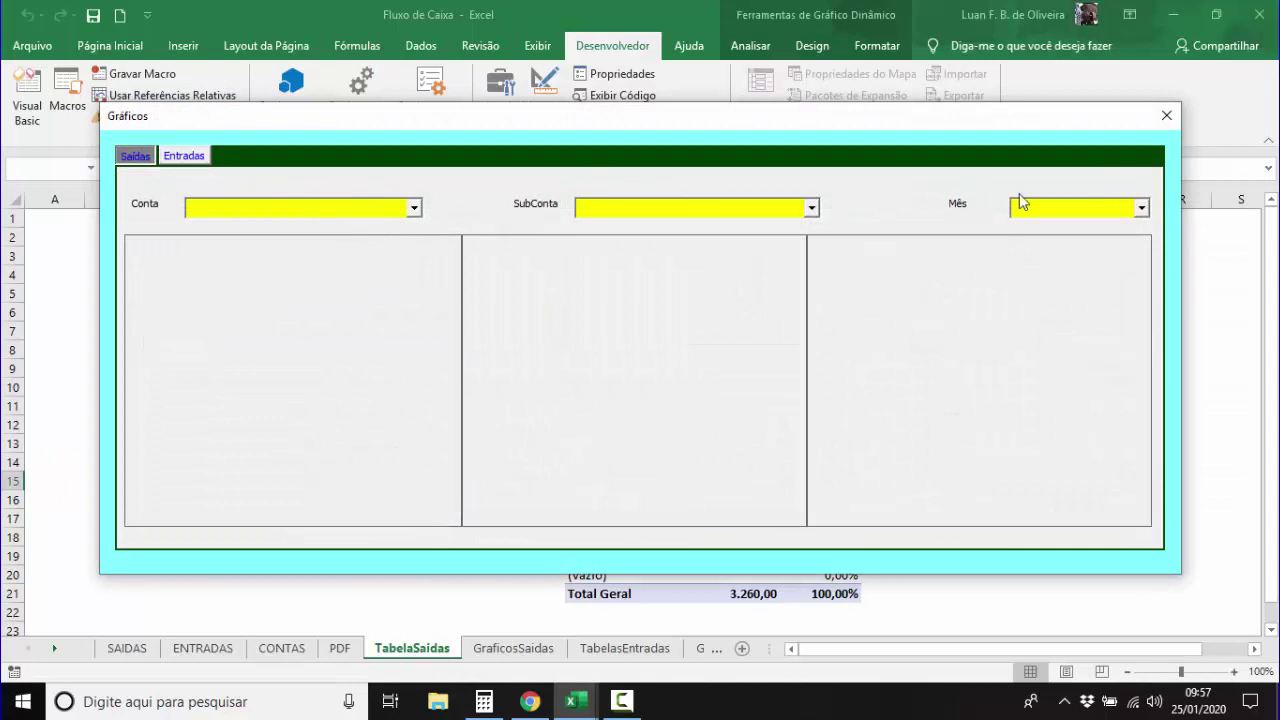
Filter the charts to month 'set', clear the filter, and flip between Entradas and Saídas.
left_click(1141, 207)
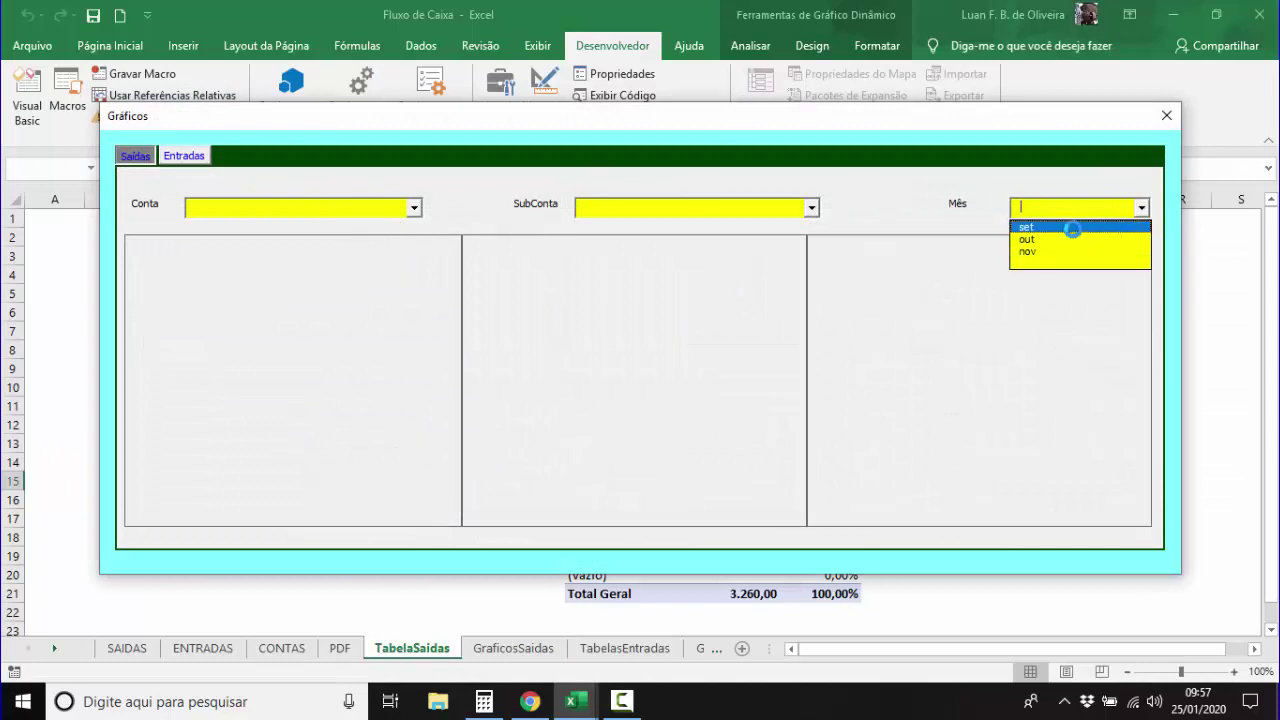
left_click(1075, 226)
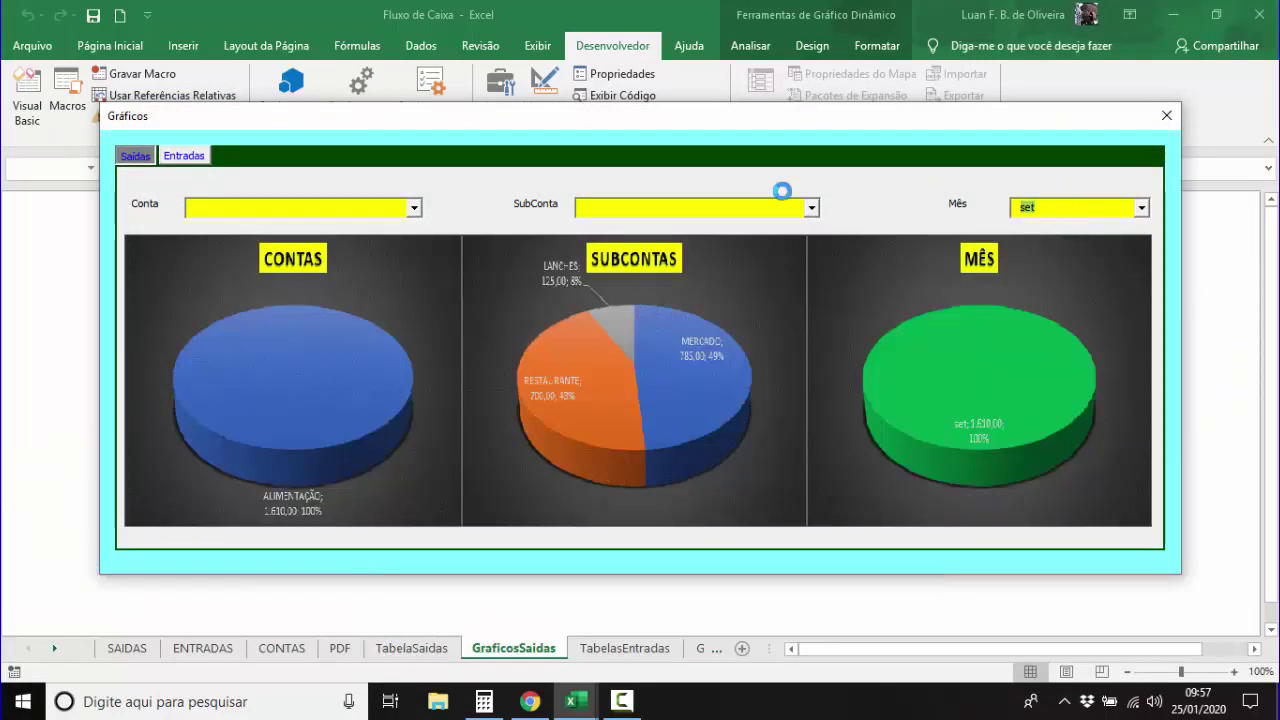
left_click(487, 187)
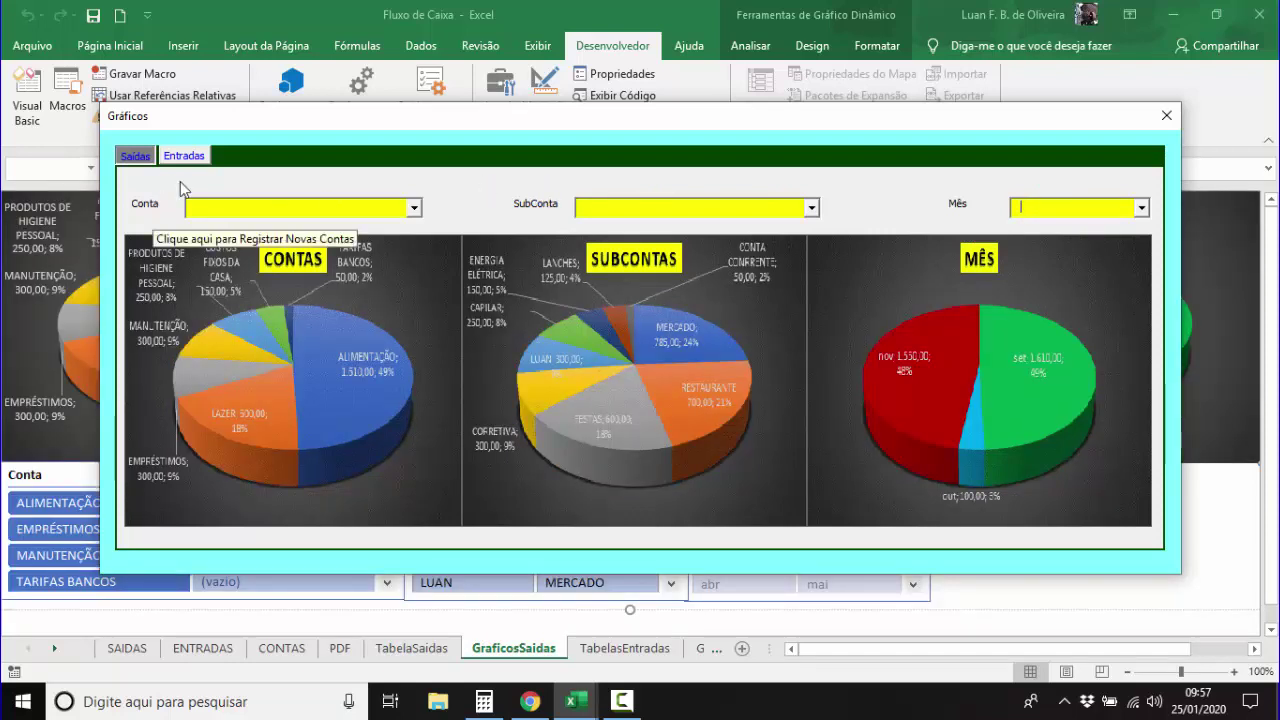
left_click(184, 156)
left_click(135, 156)
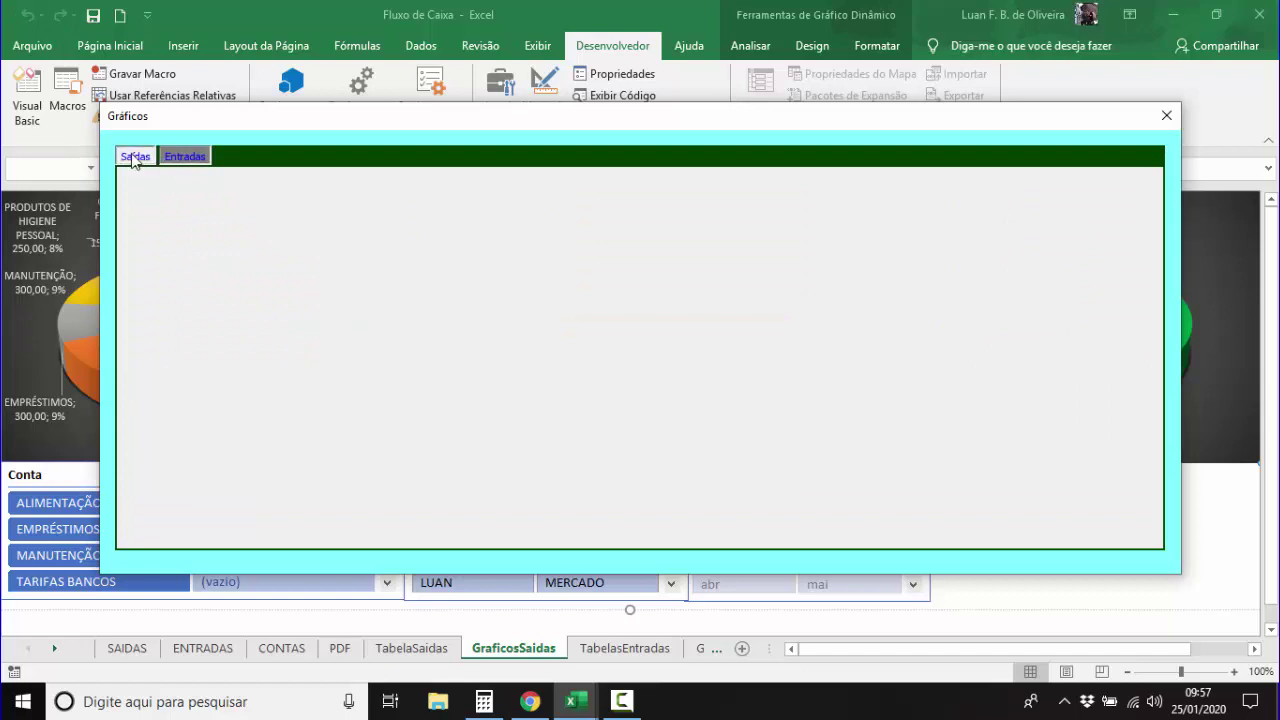
left_click(185, 156)
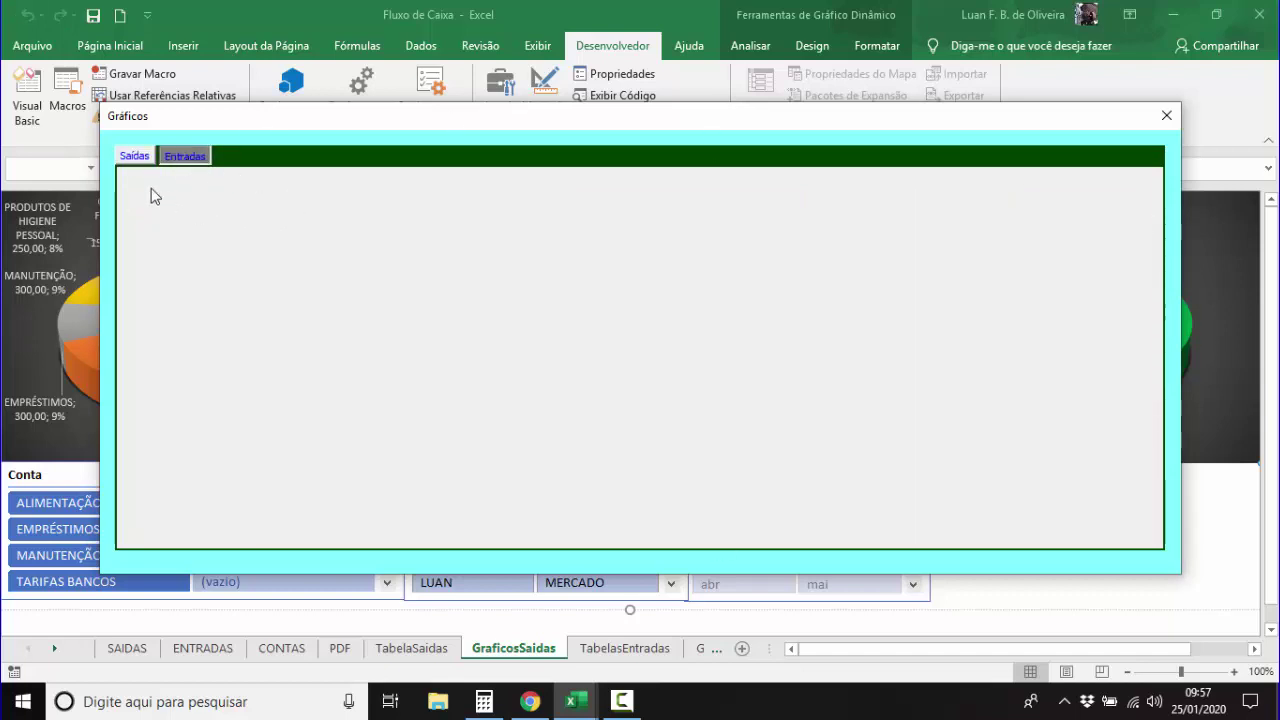
left_click(136, 159)
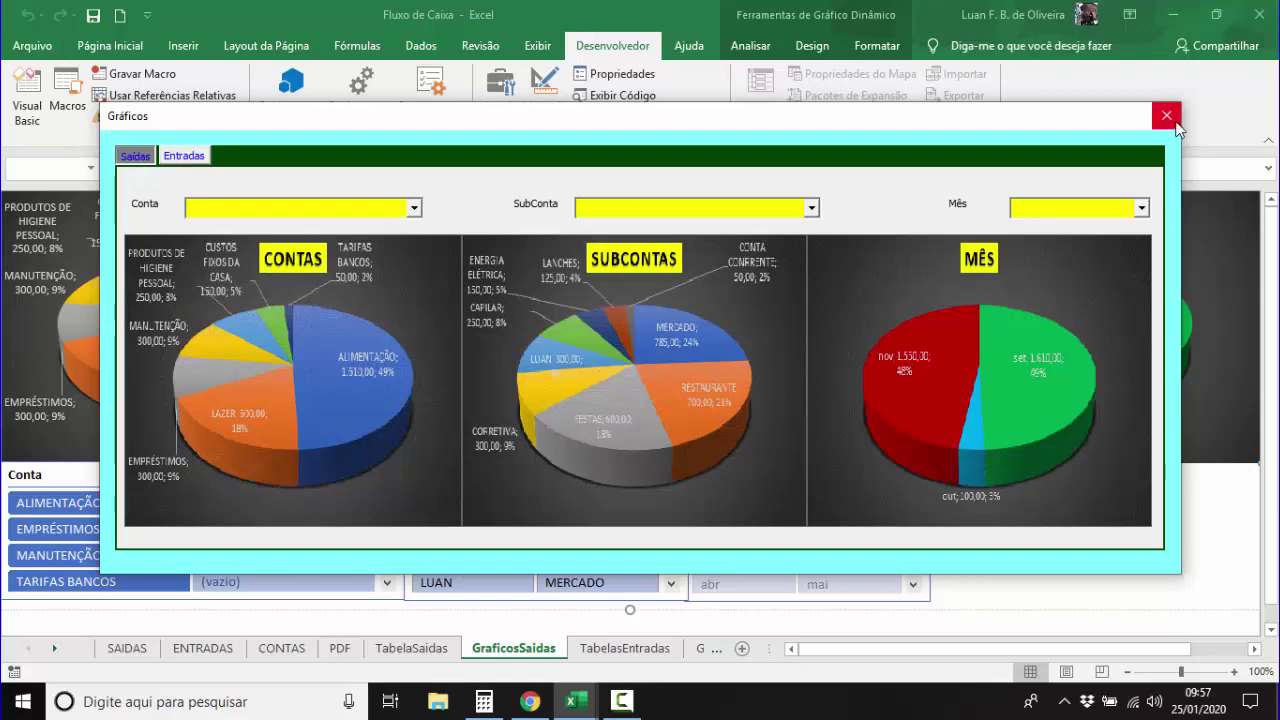
Close the Gráficos form and return to the GraficosSaidas sheet in Excel.
left_click(1176, 123)
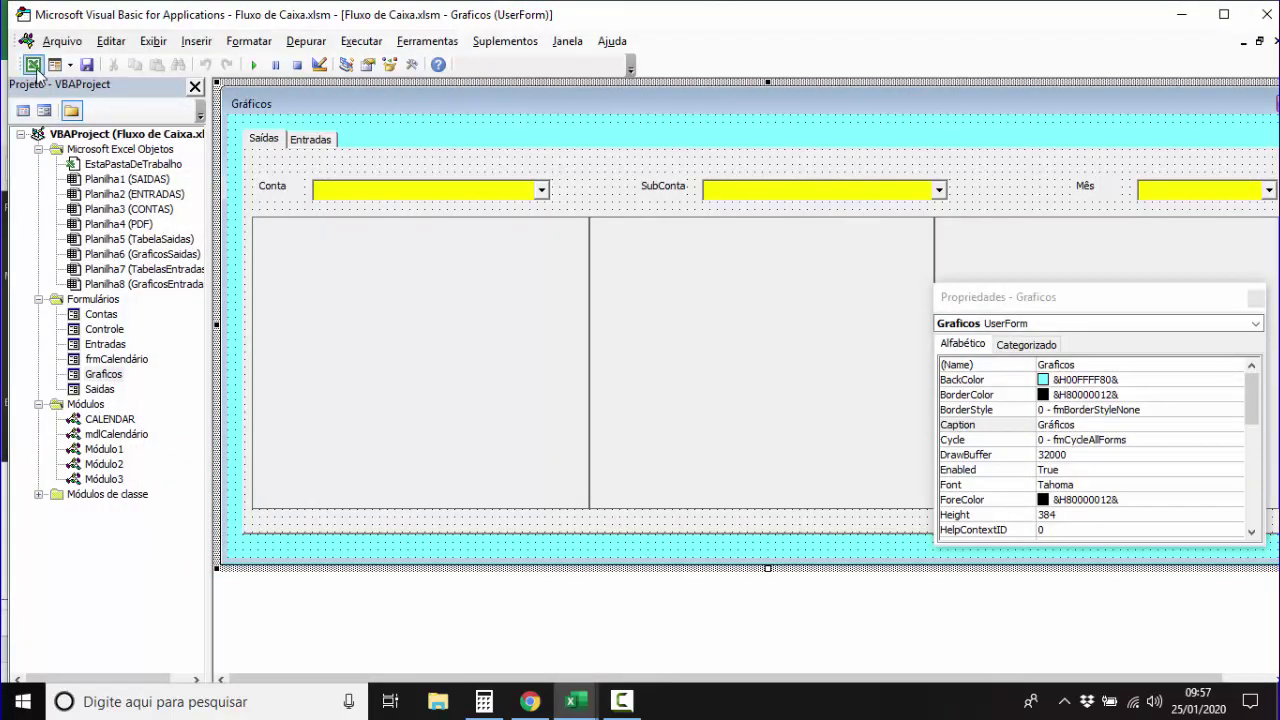
left_click(33, 64)
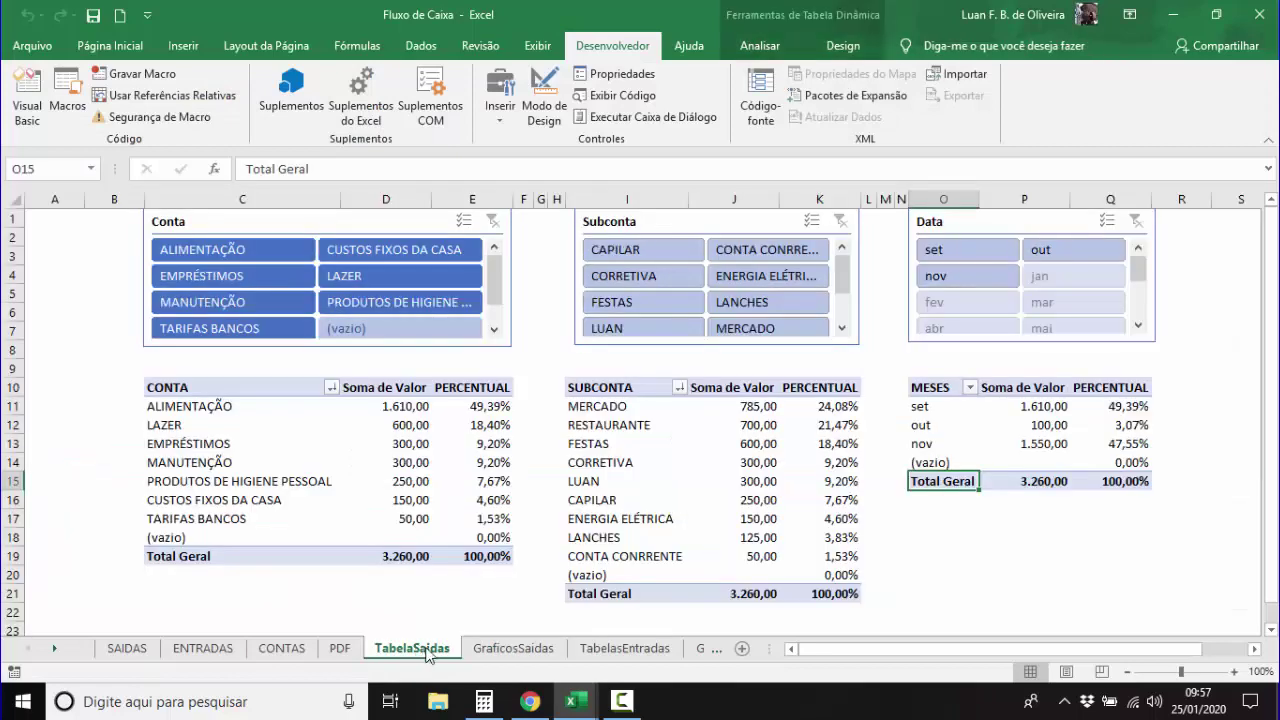
left_click(418, 650)
left_click(507, 646)
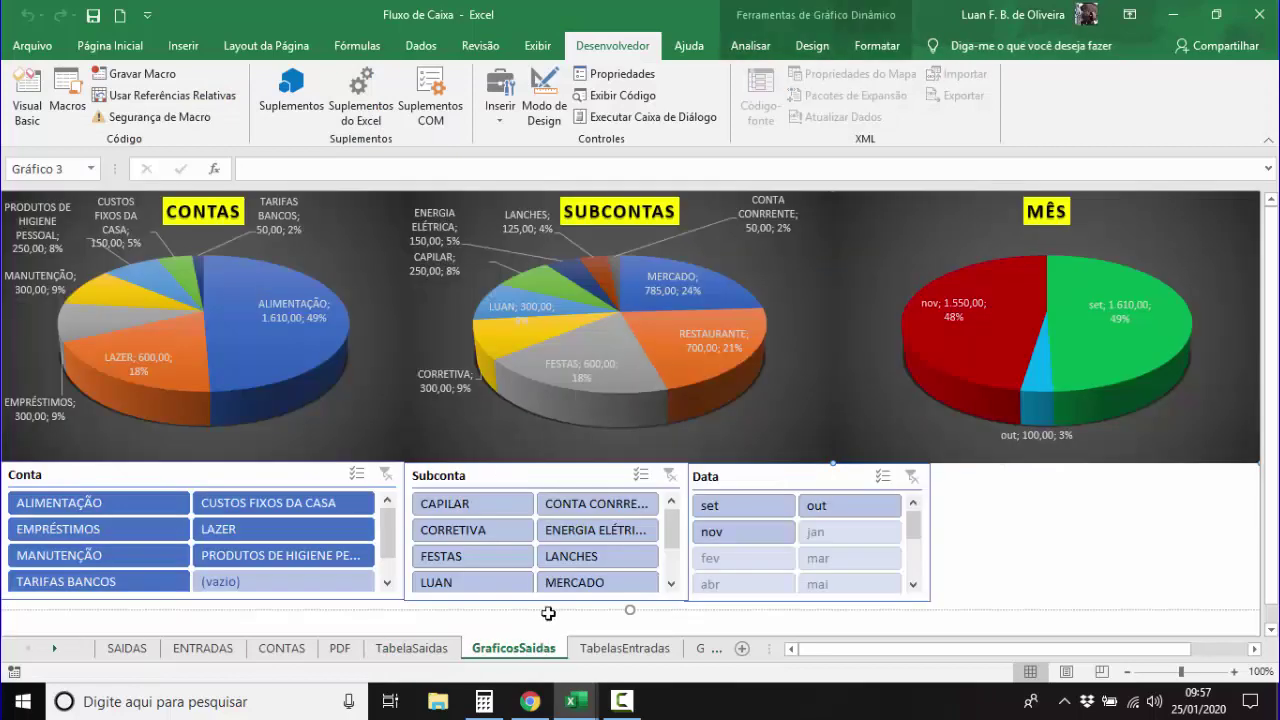